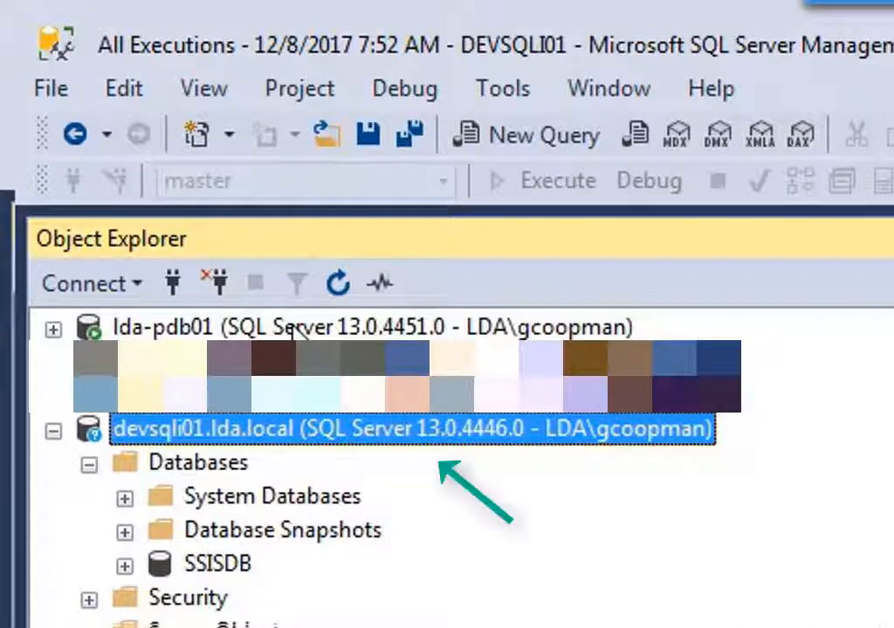
# Examine the Integration Services Catalogs node and its SSISDB catalog on the devsqli01.lda.local server.
pyautogui.click(297, 330)
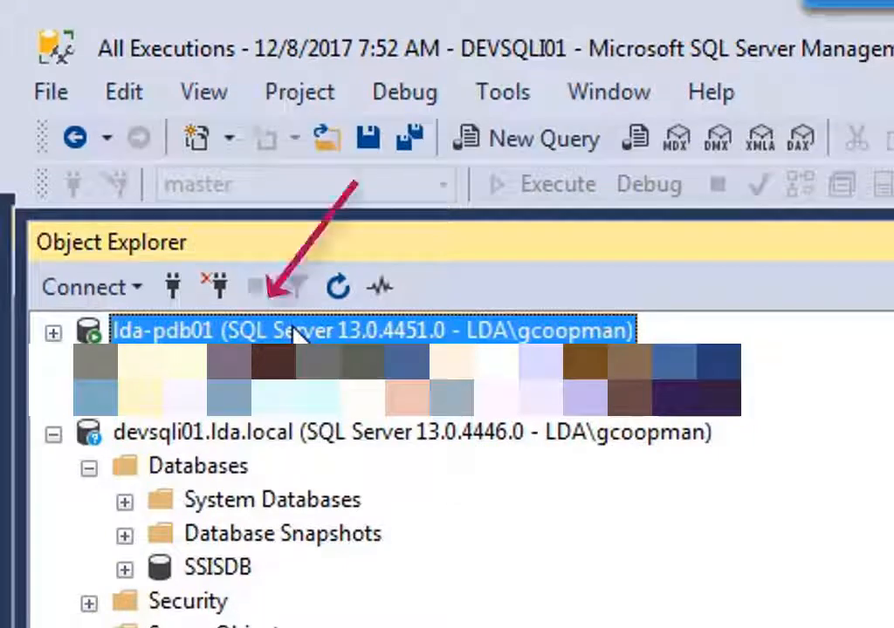
pyautogui.click(253, 436)
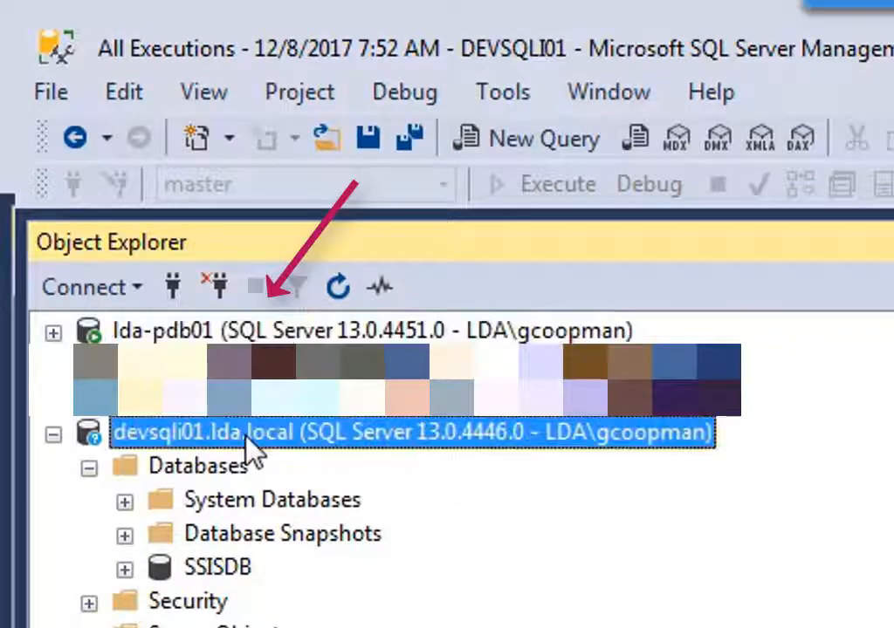
pyautogui.scroll(-2, 253, 441)
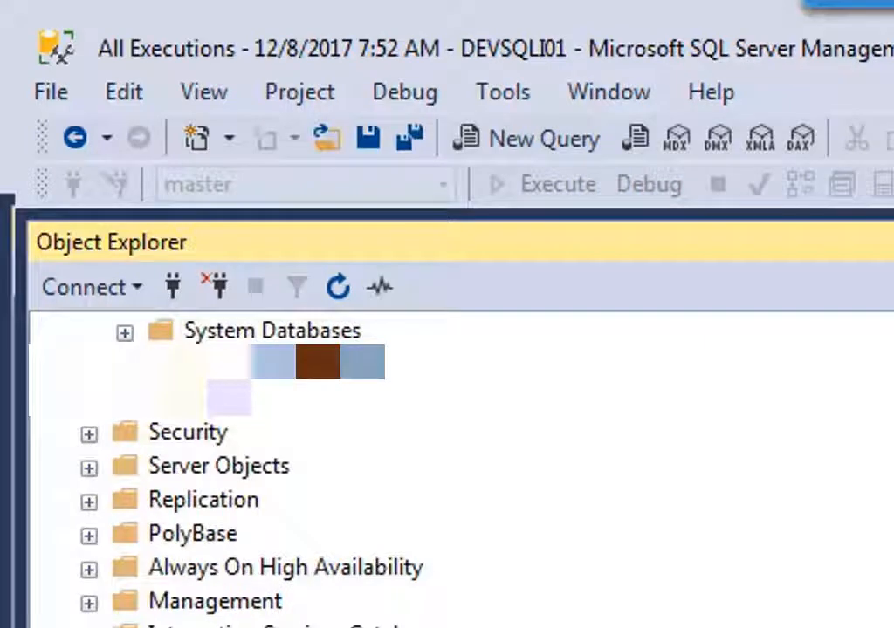
pyautogui.click(274, 624)
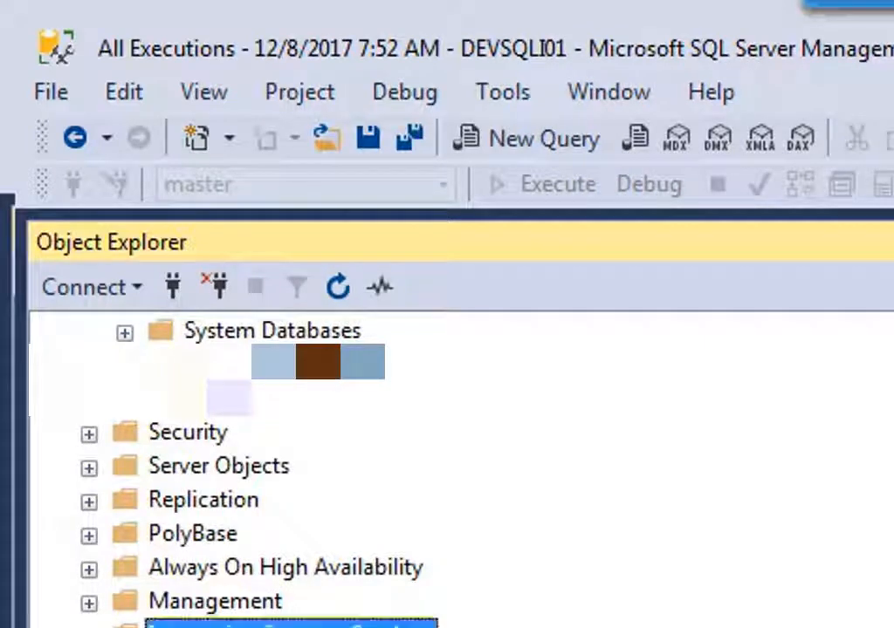
pyautogui.click(135, 456)
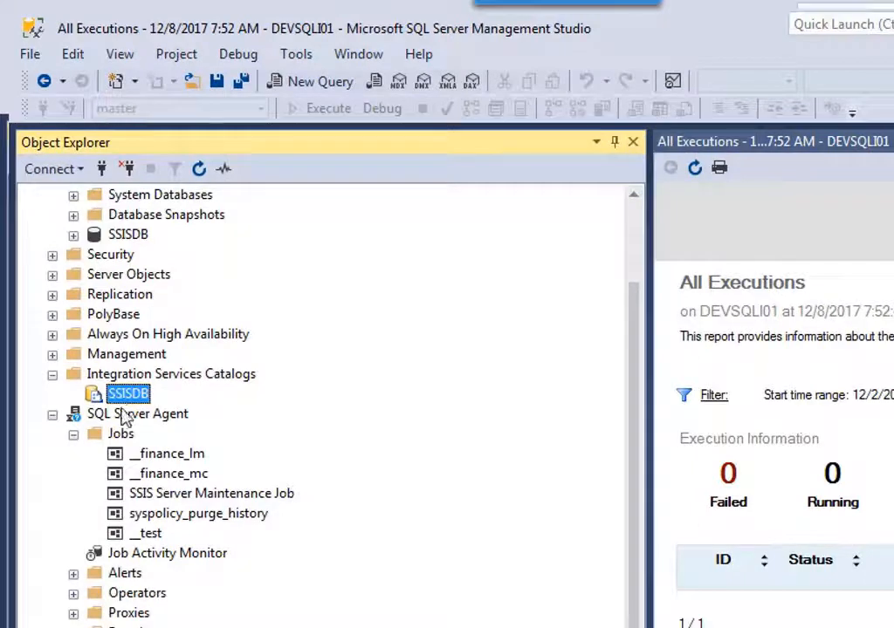
pyautogui.rightClick(128, 376)
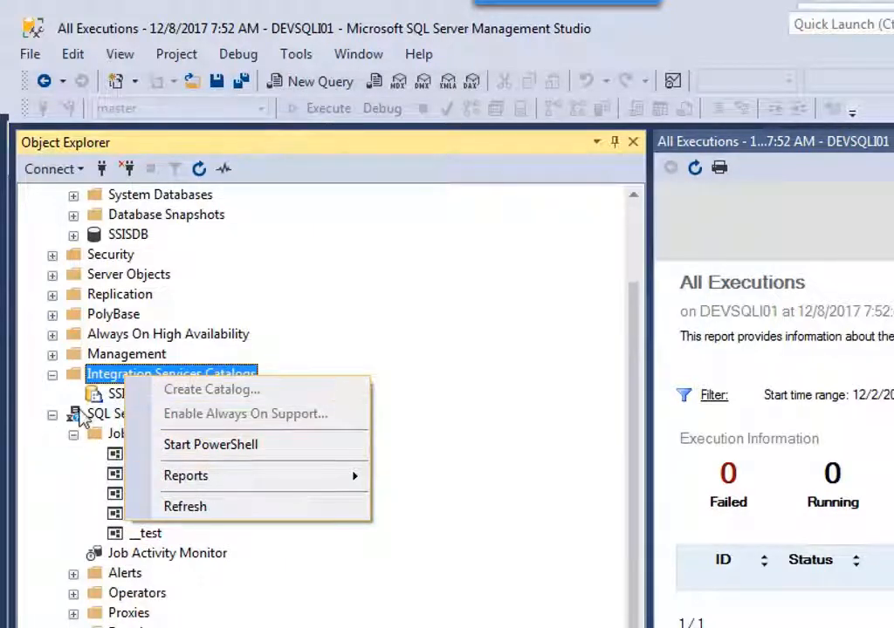
pyautogui.click(93, 394)
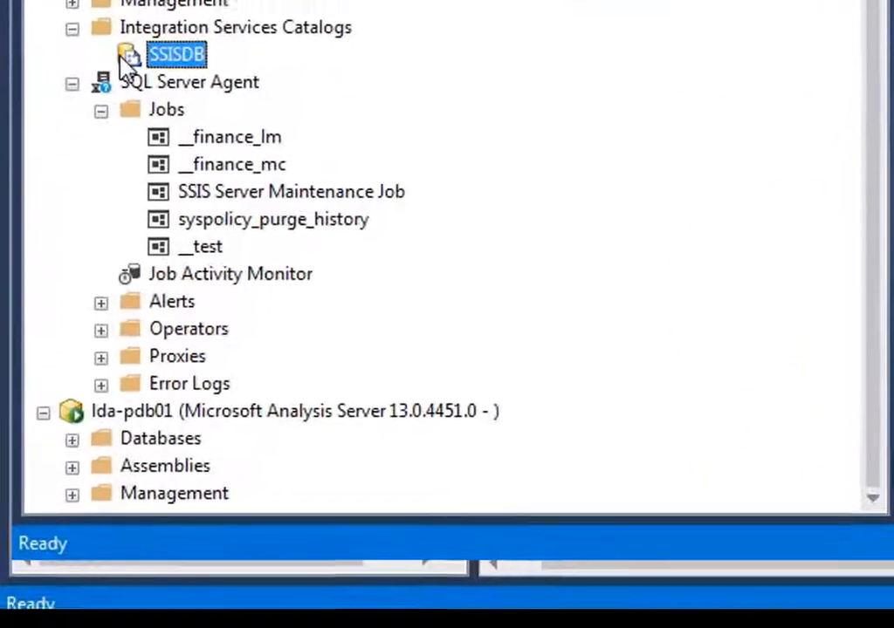
# Locate the SSISDB database on devsqli01.lda.local, and collapse that server's Databases and SQL Server Agent nodes.
pyautogui.scroll(2, 247, 54)
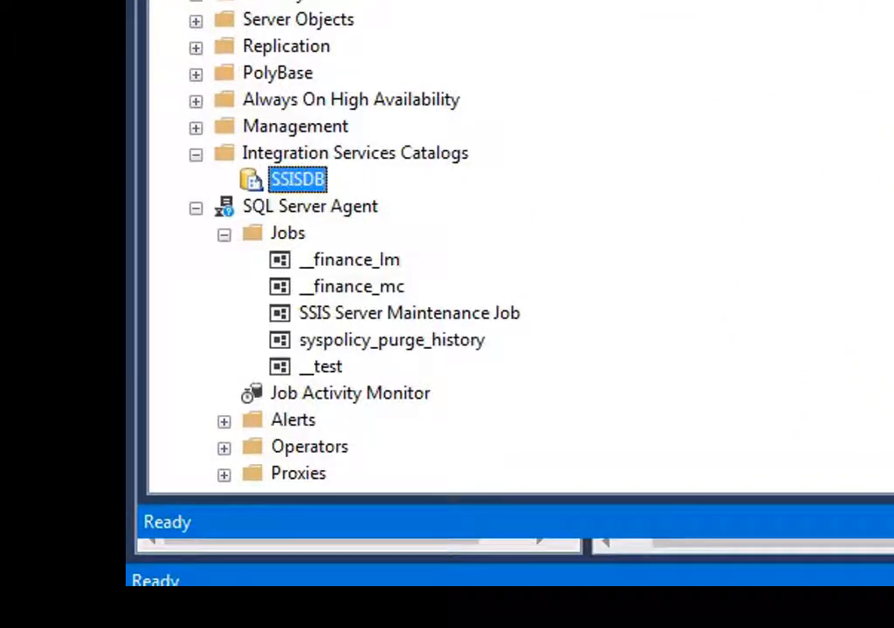
pyautogui.scroll(2, 309, 131)
pyautogui.click(315, 92)
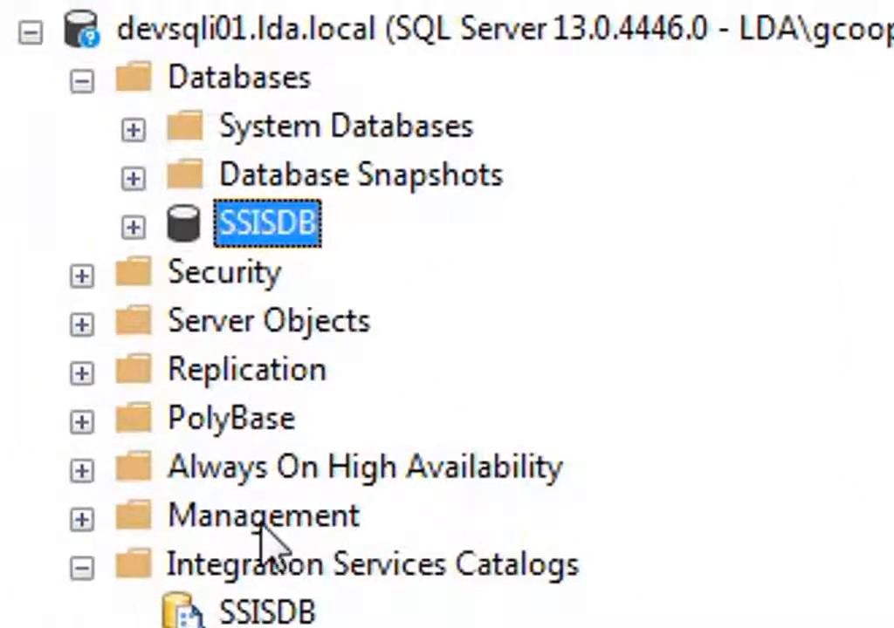
pyautogui.click(80, 81)
pyautogui.click(92, 521)
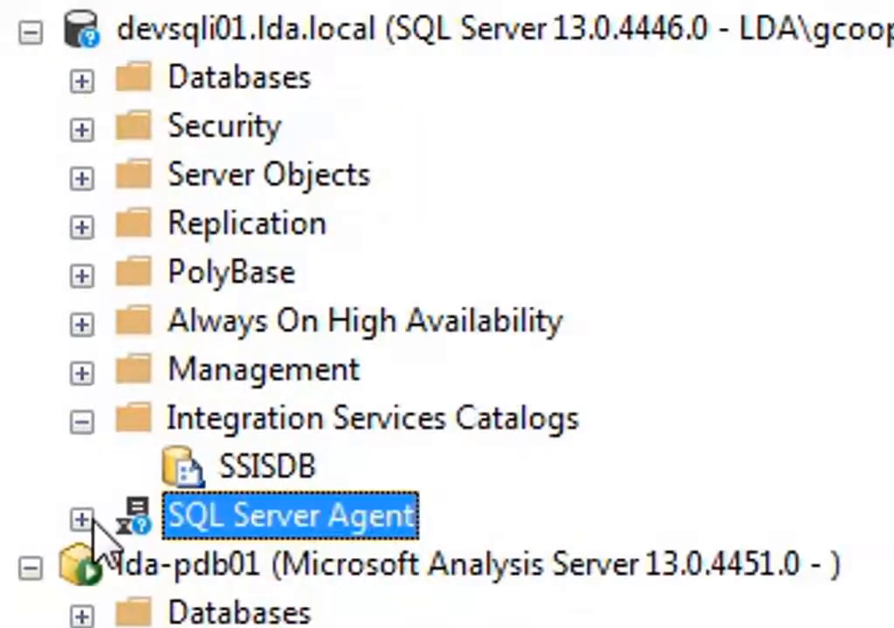
pyautogui.click(220, 466)
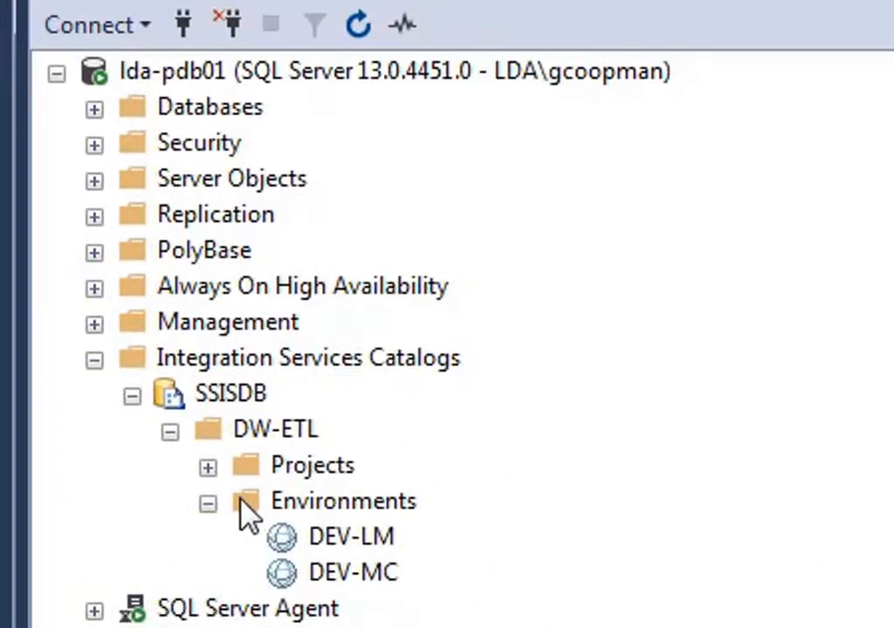
# View the packages of the DW-ETL project in the lda-pdb01 SSISDB catalog, and collapse its Projects folder again.
pyautogui.click(208, 468)
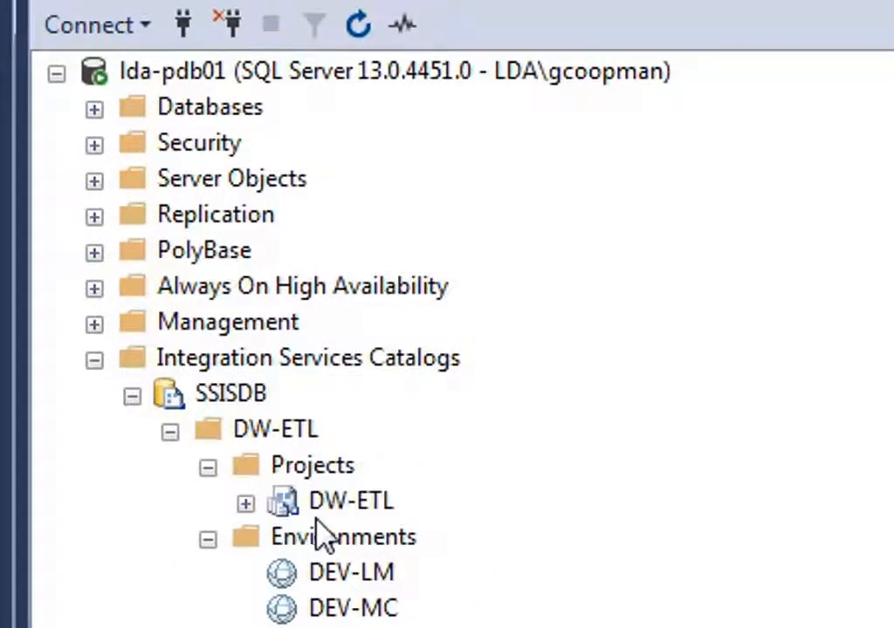
pyautogui.click(245, 503)
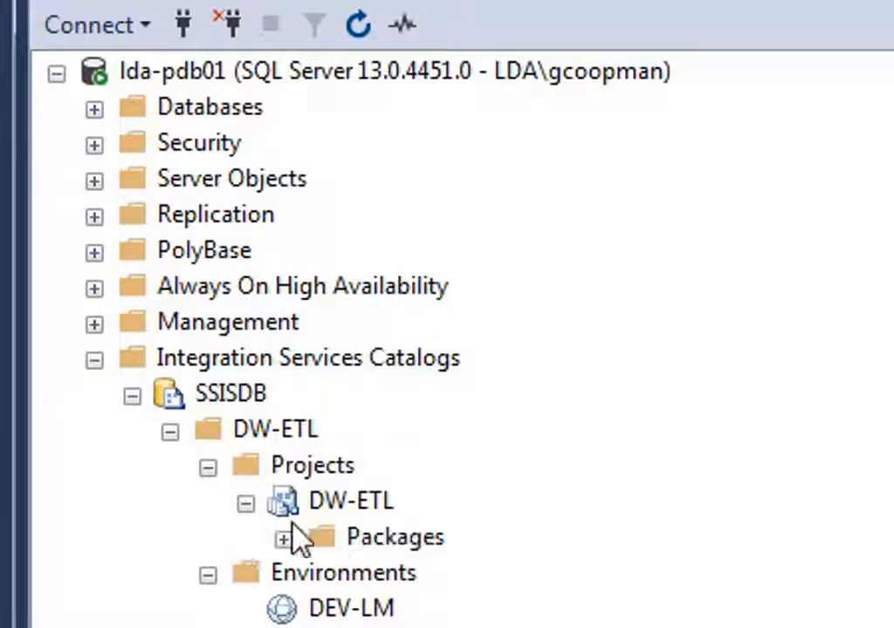
pyautogui.click(285, 539)
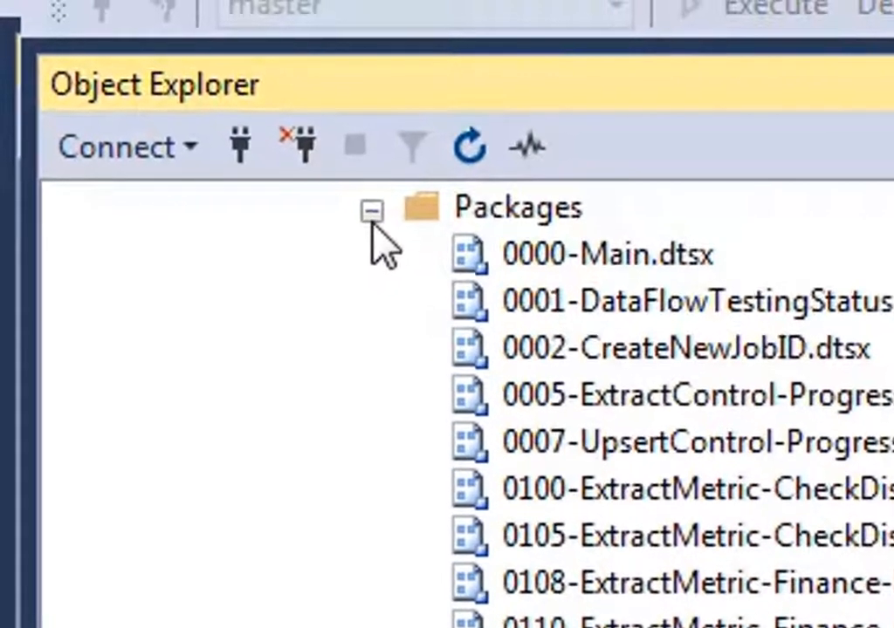
pyautogui.click(371, 211)
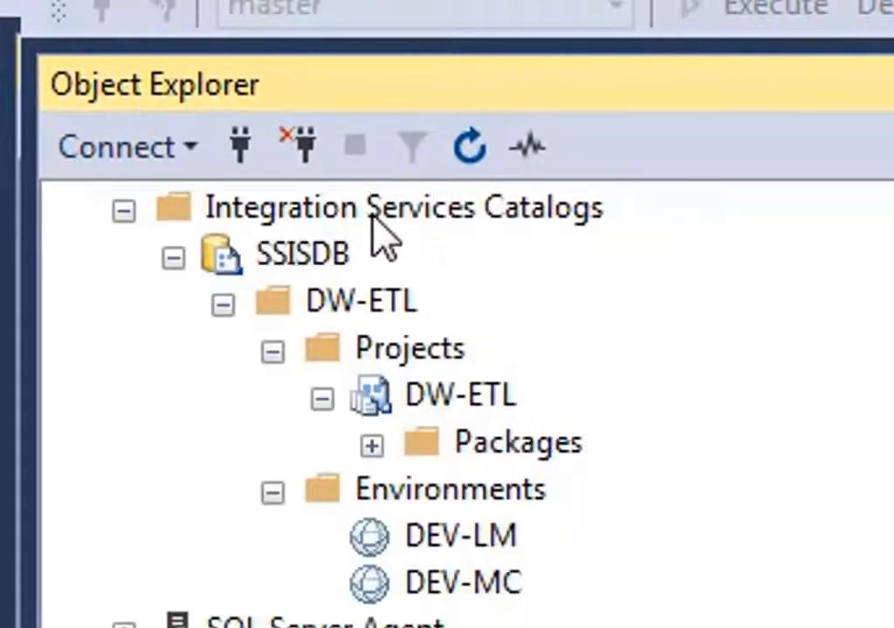
pyautogui.click(320, 397)
pyautogui.click(272, 399)
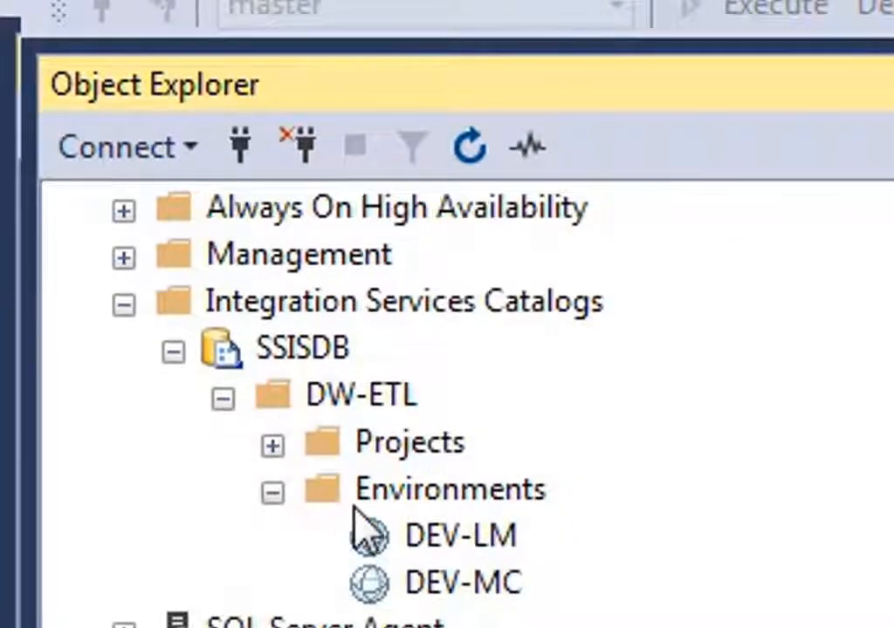
# Inspect the DEV-LM and DEV-MC environments of DW-ETL, viewing the Variables page in the DEV-LM environment's properties.
pyautogui.click(386, 498)
pyautogui.click(412, 549)
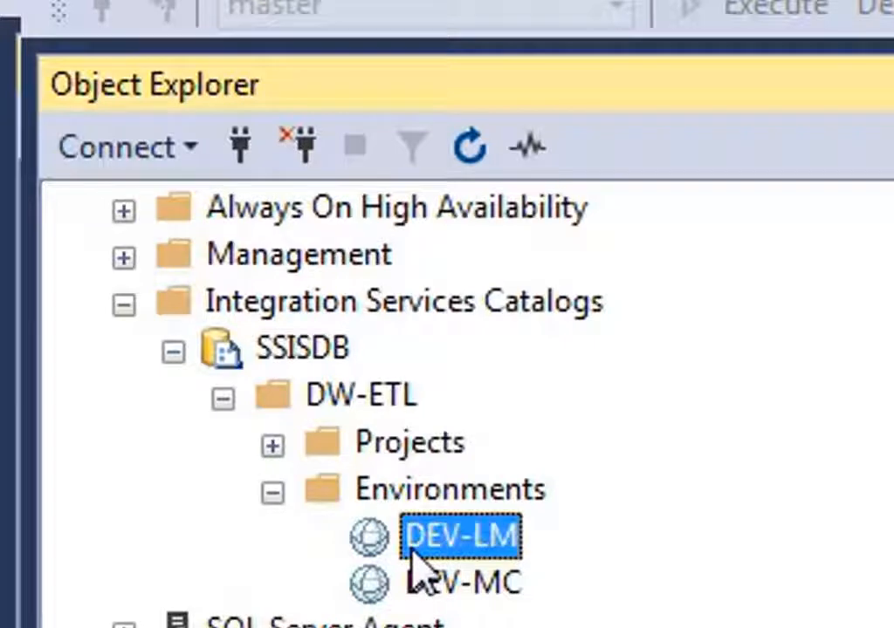
pyautogui.click(425, 582)
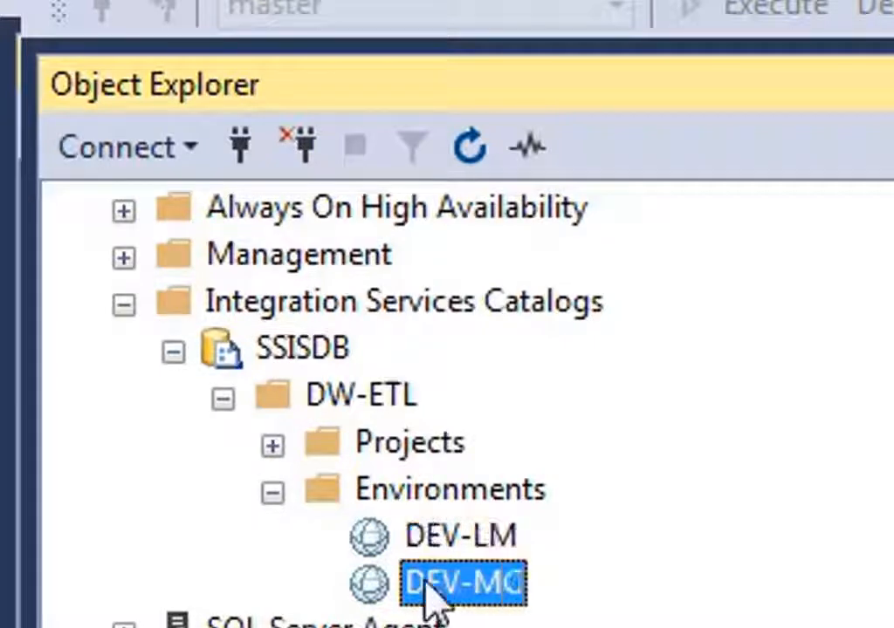
pyautogui.doubleClick(431, 548)
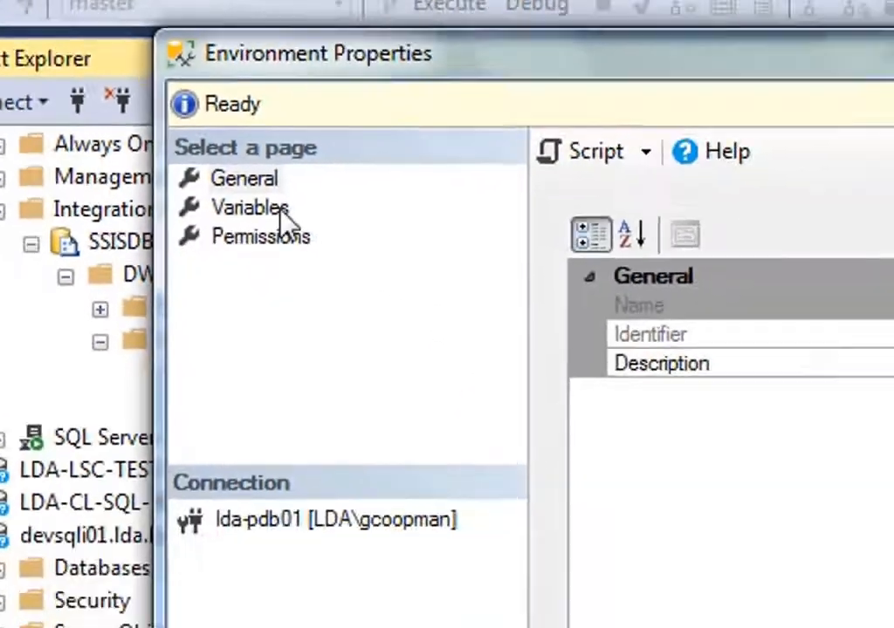
pyautogui.click(504, 303)
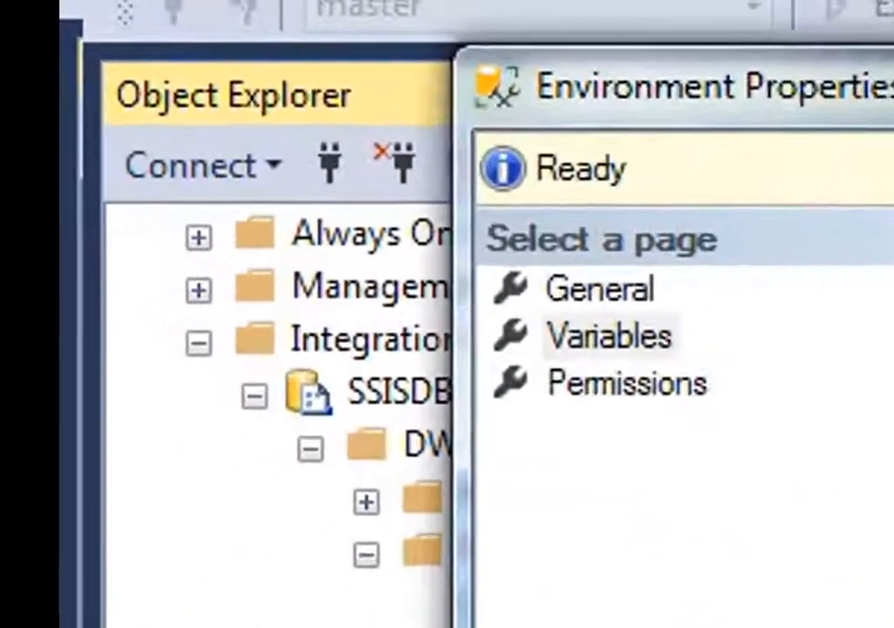
pyautogui.click(742, 581)
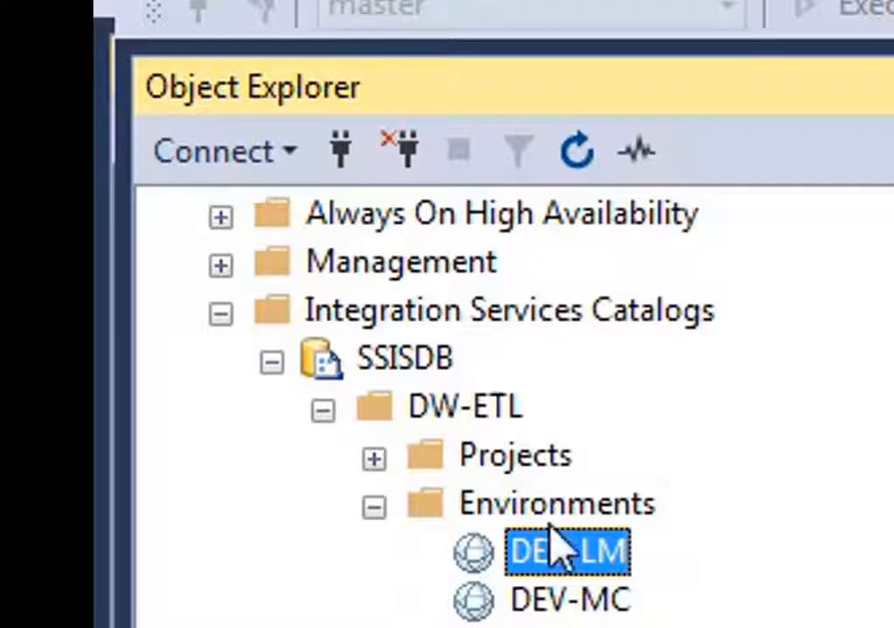
# Expand the Projects folder under DW-ETL to compare its project with the entries in the Environments folder.
pyautogui.click(530, 458)
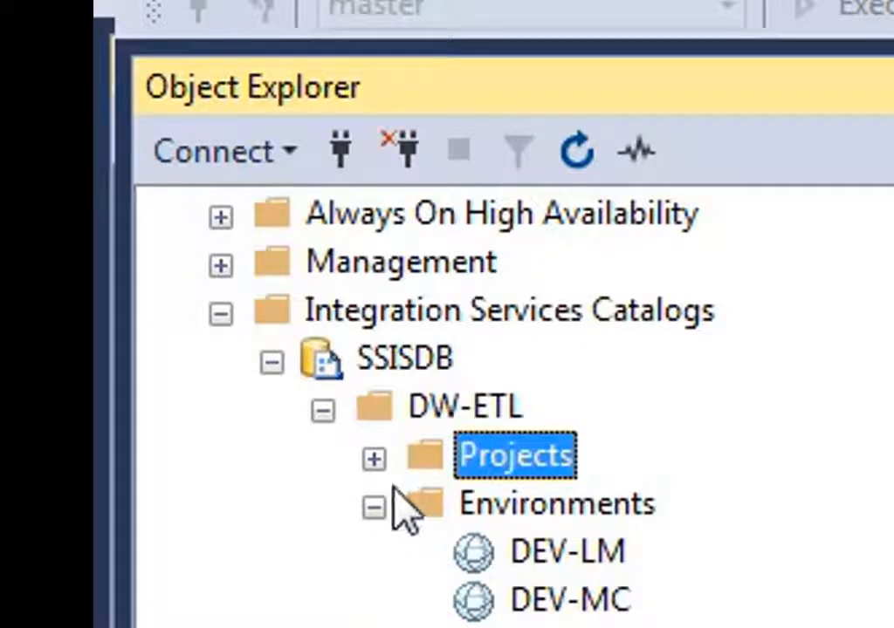
pyautogui.click(529, 556)
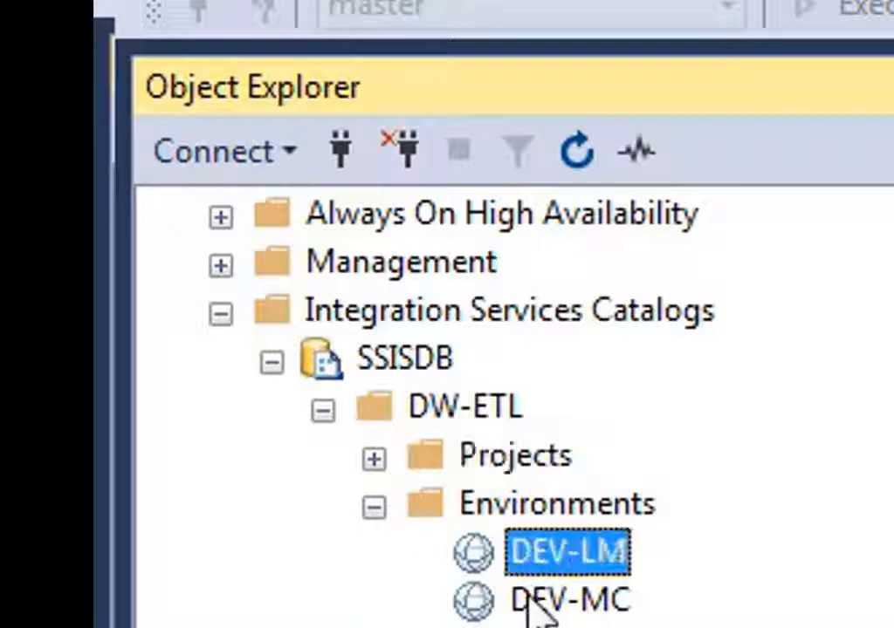
pyautogui.click(374, 459)
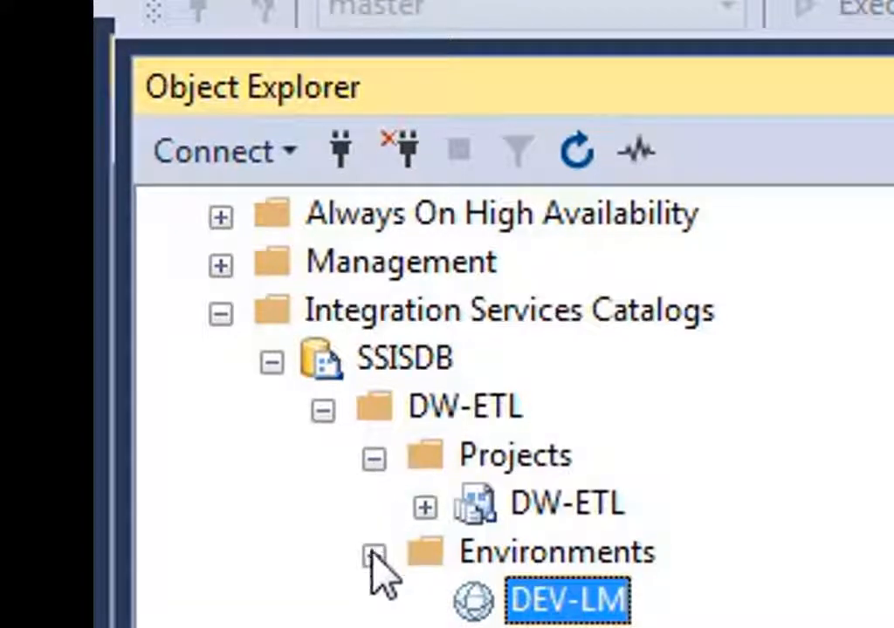
pyautogui.click(463, 552)
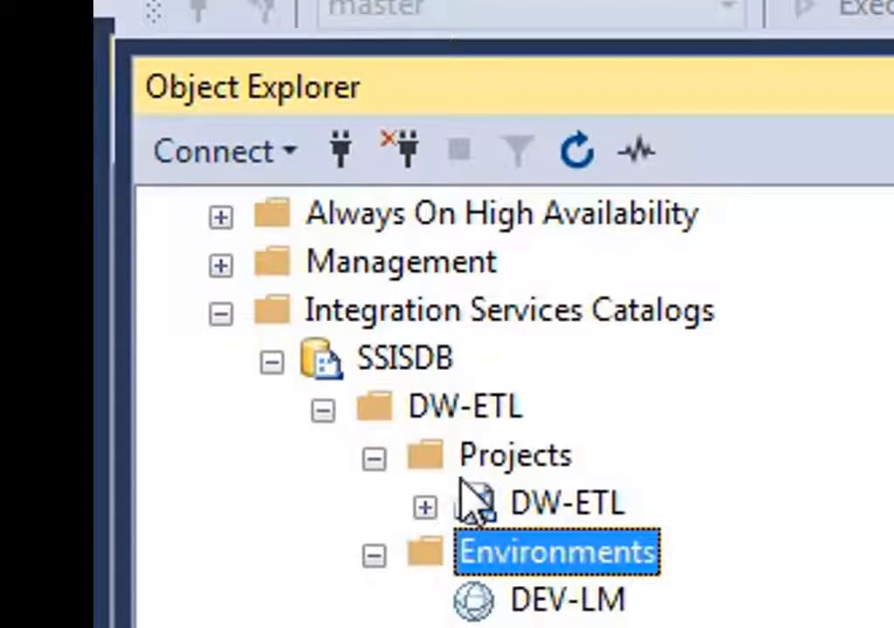
pyautogui.click(373, 459)
pyautogui.click(373, 459)
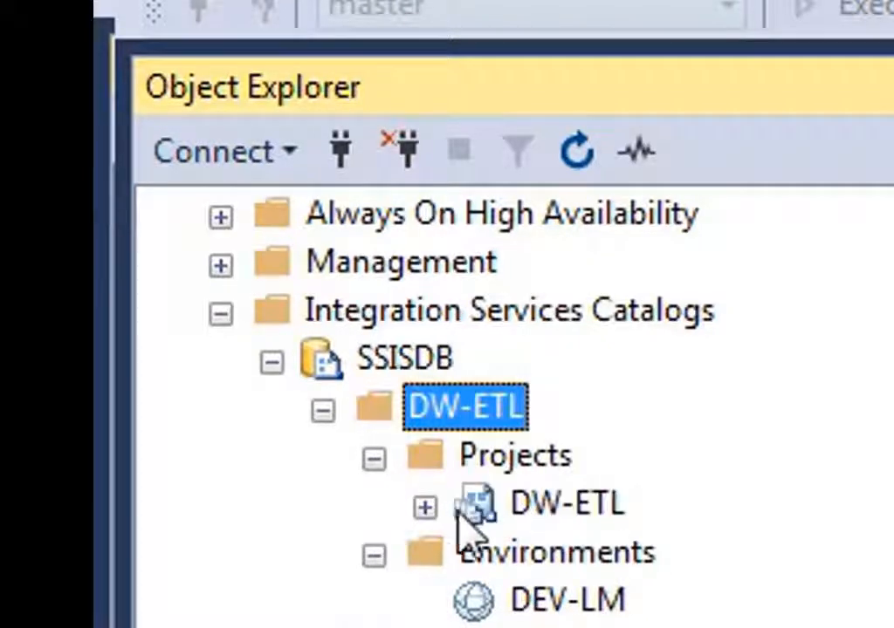
# Open the configuration of the DW-ETL project and view its environment references.
pyautogui.rightClick(488, 510)
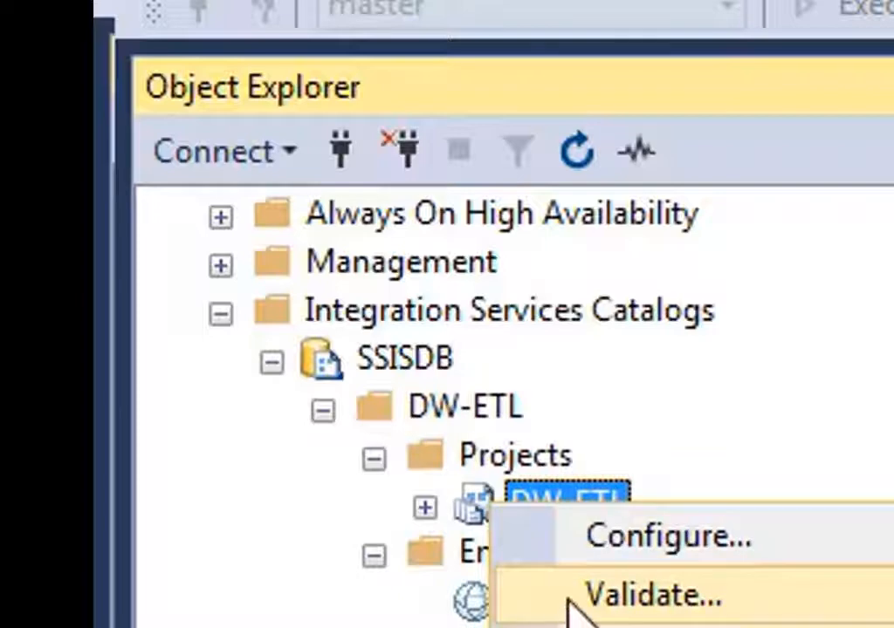
pyautogui.click(581, 538)
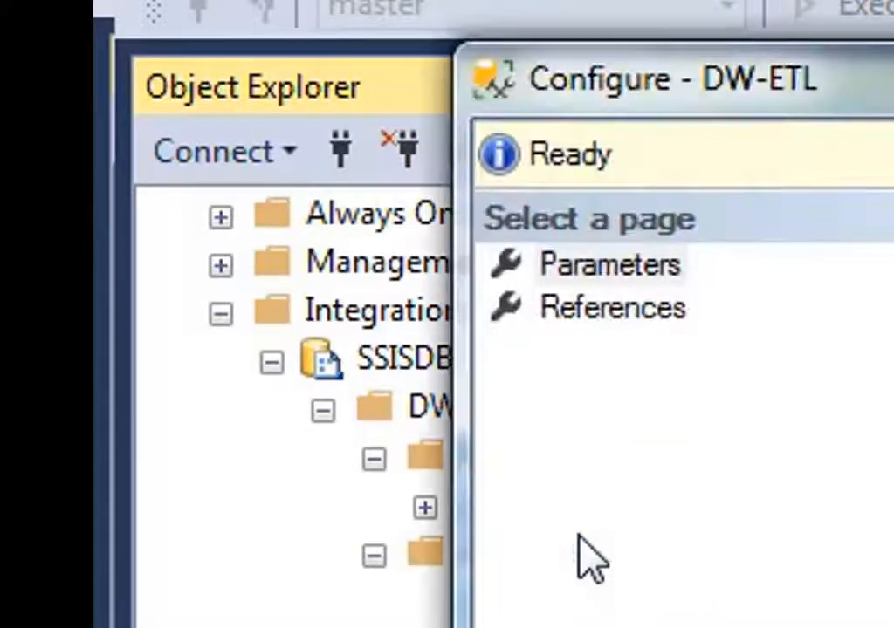
pyautogui.click(586, 315)
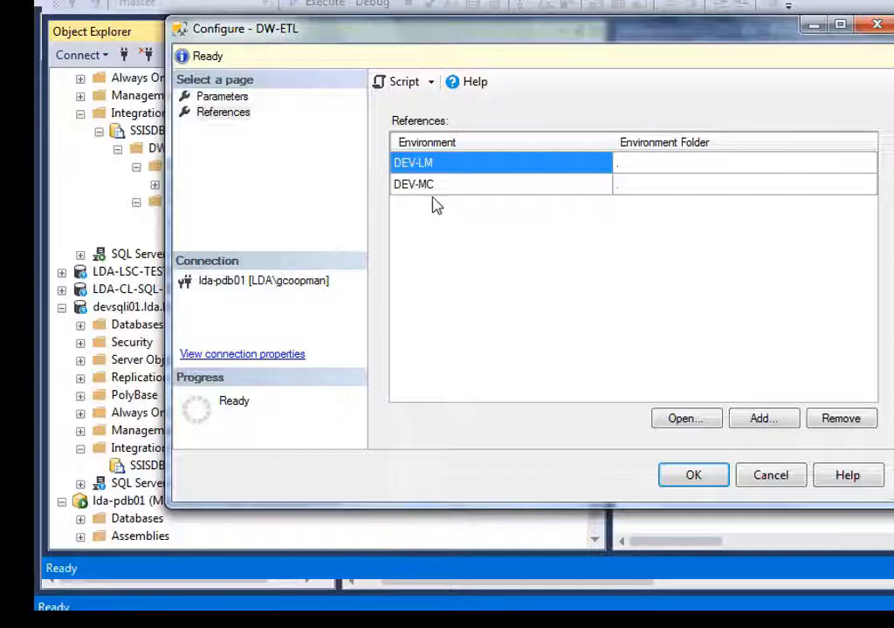
# Review the DW-ETL project's full parameter list and the environment variables mapped to it, and close the configuration.
pyautogui.click(220, 98)
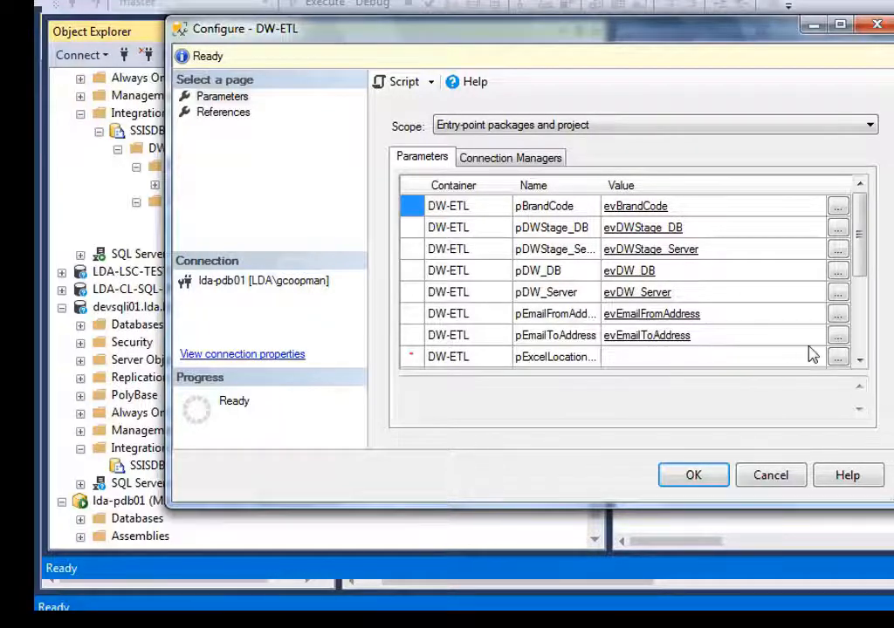
pyautogui.click(859, 360)
pyautogui.click(859, 361)
pyautogui.click(859, 361)
pyautogui.click(859, 360)
pyautogui.click(858, 361)
pyautogui.click(859, 361)
pyautogui.click(859, 360)
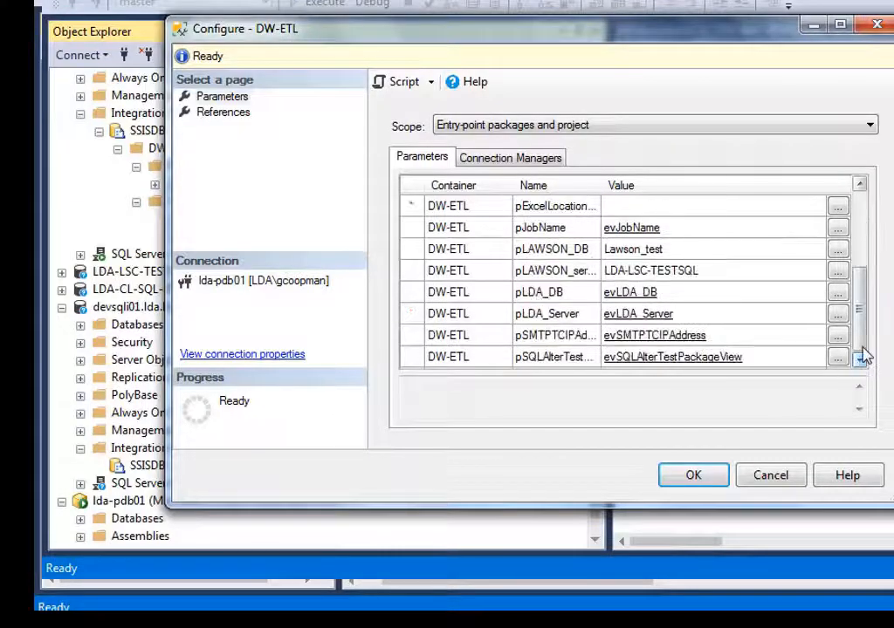
pyautogui.moveTo(862, 356); pyautogui.dragTo(851, 253)
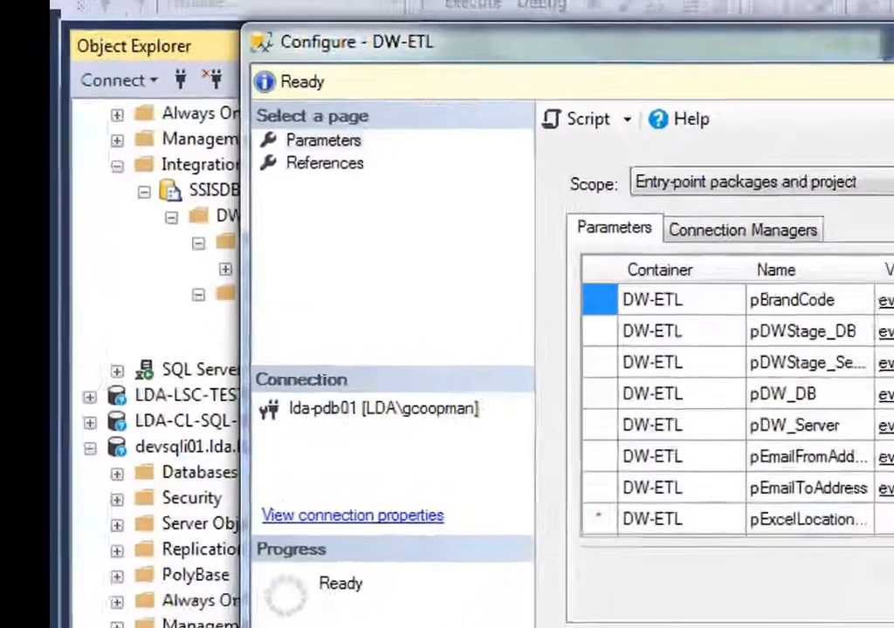
pyautogui.click(890, 625)
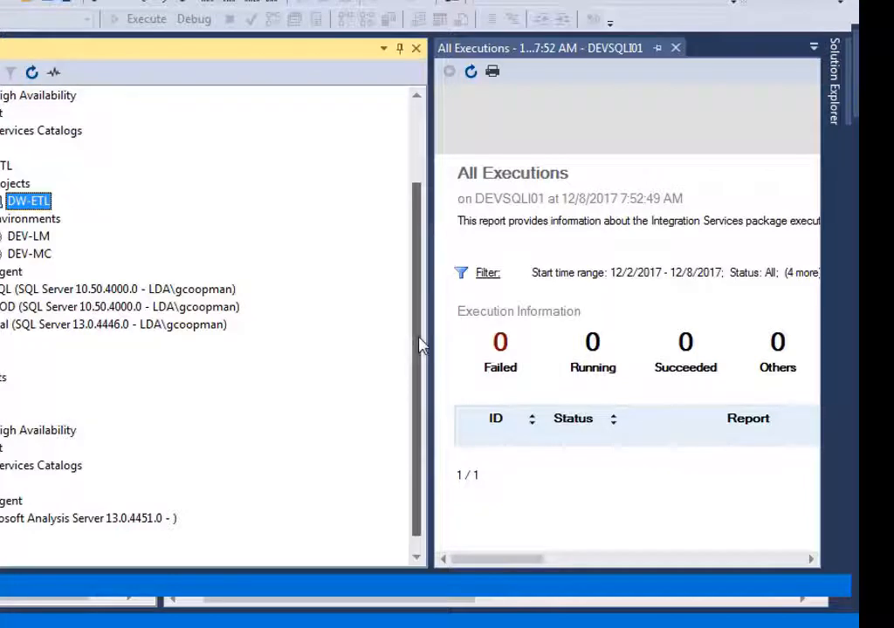
pyautogui.scroll(2, 413, 217)
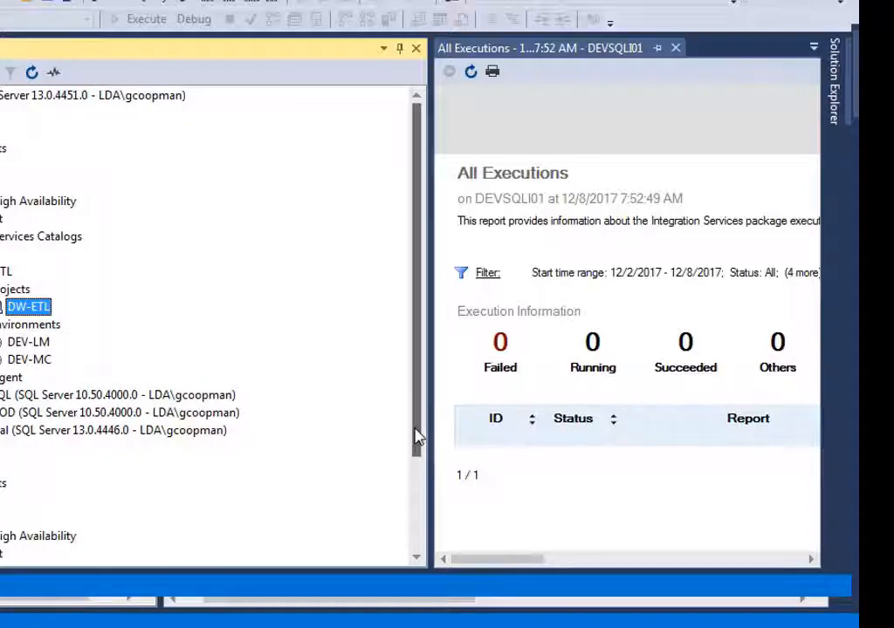
pyautogui.scroll(-1, 414, 436)
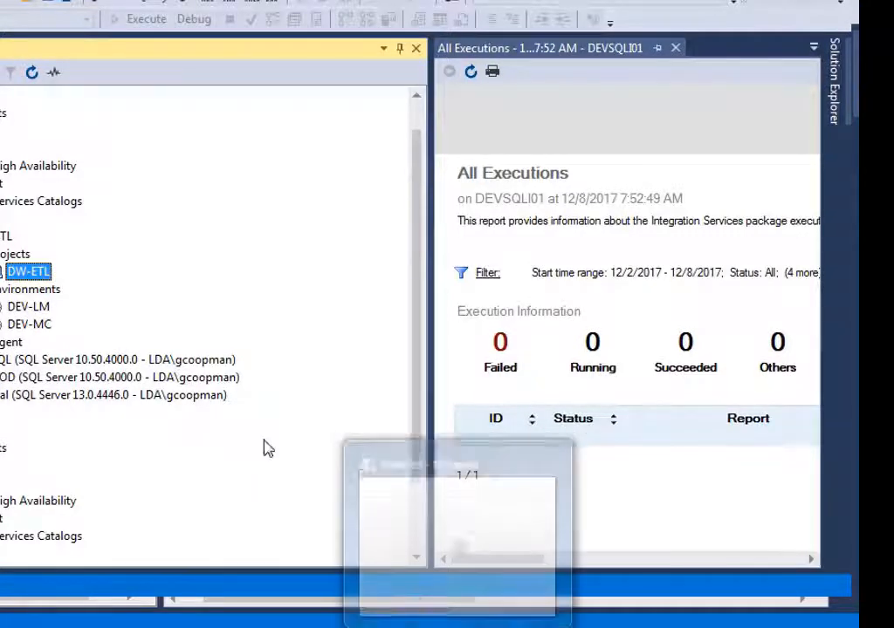
# Look over the packages contained in the DW-ETL project on lda-pdb01, and collapse the Packages folder.
pyautogui.click(0, 271)
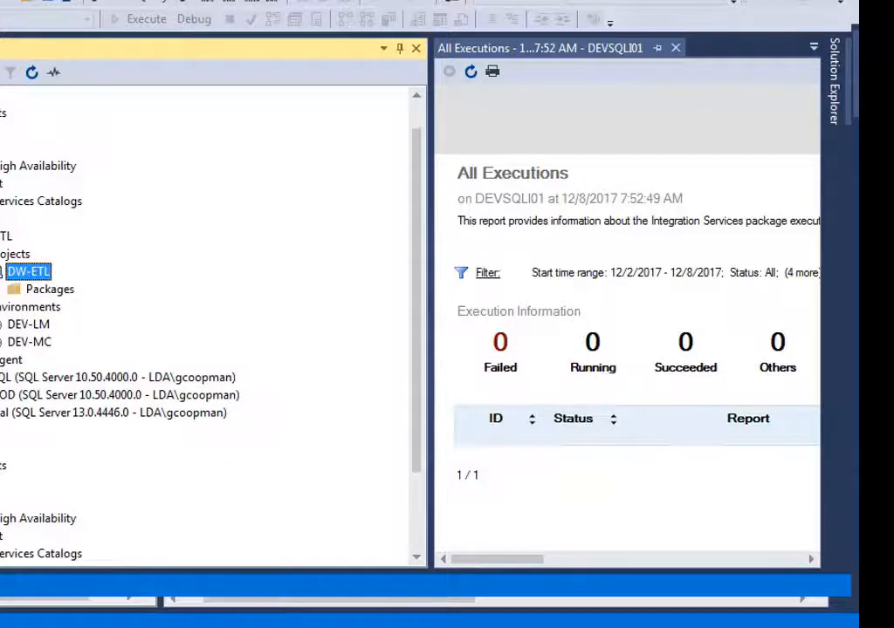
pyautogui.click(2, 292)
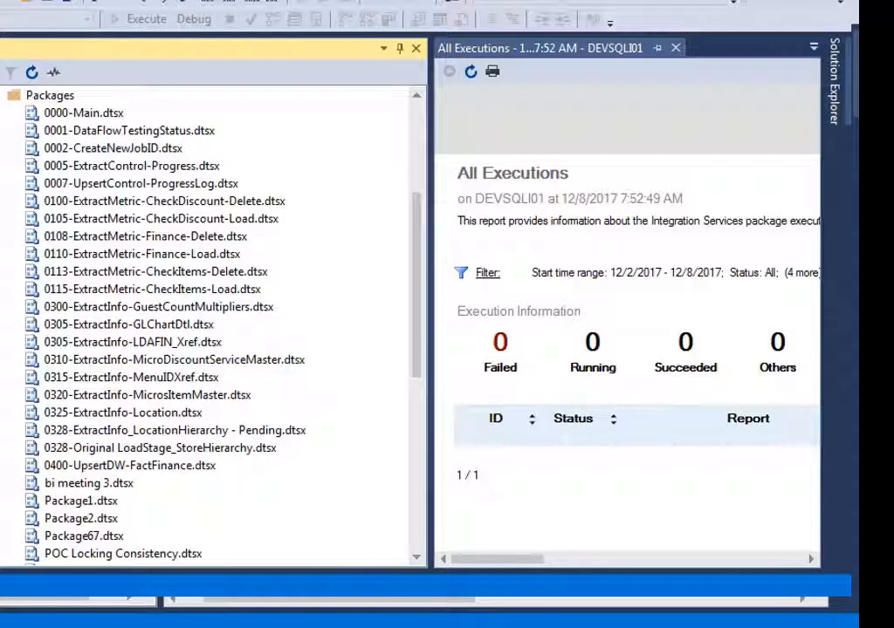
pyautogui.click(0, 95)
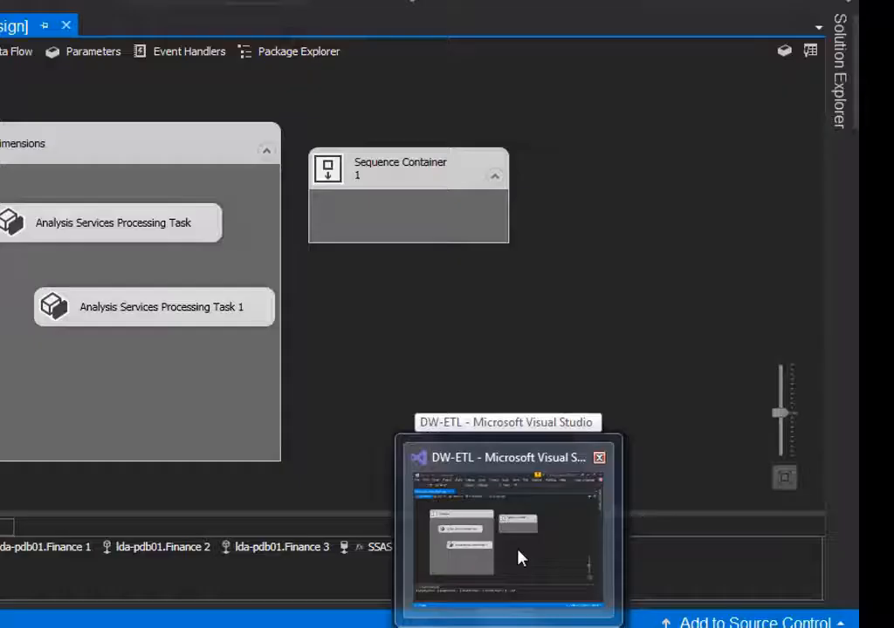
# In Visual Studio, start deploying the DW-ETL project and connect to devsqli01.lda.local as destination server with Windows Authentication.
pyautogui.click(837, 131)
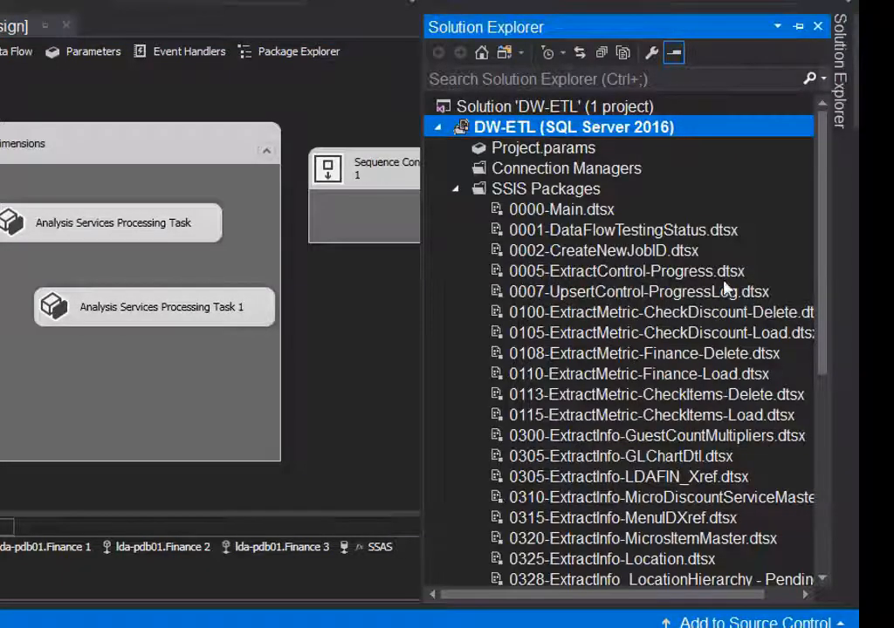
pyautogui.moveTo(821, 258); pyautogui.dragTo(805, 241)
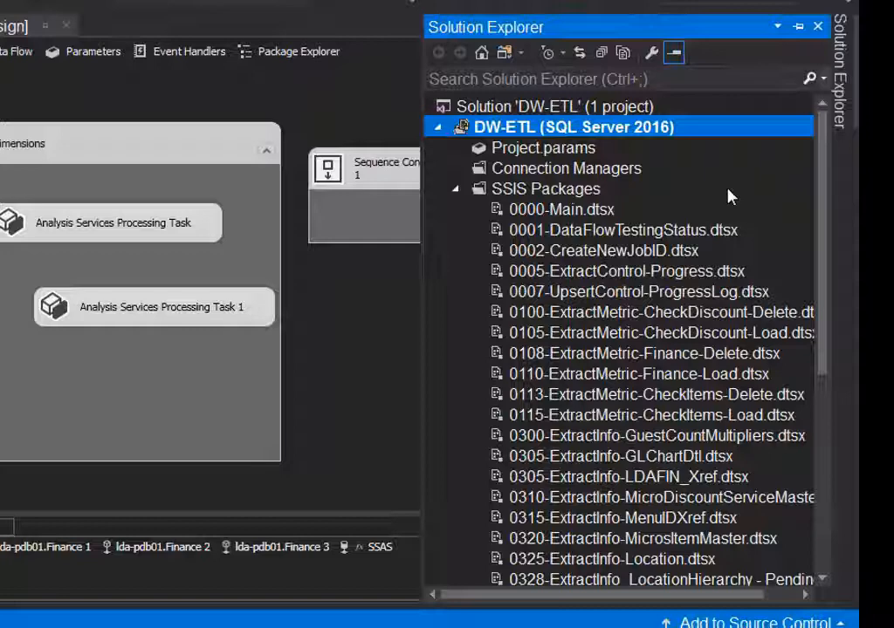
pyautogui.rightClick(655, 127)
pyautogui.click(491, 140)
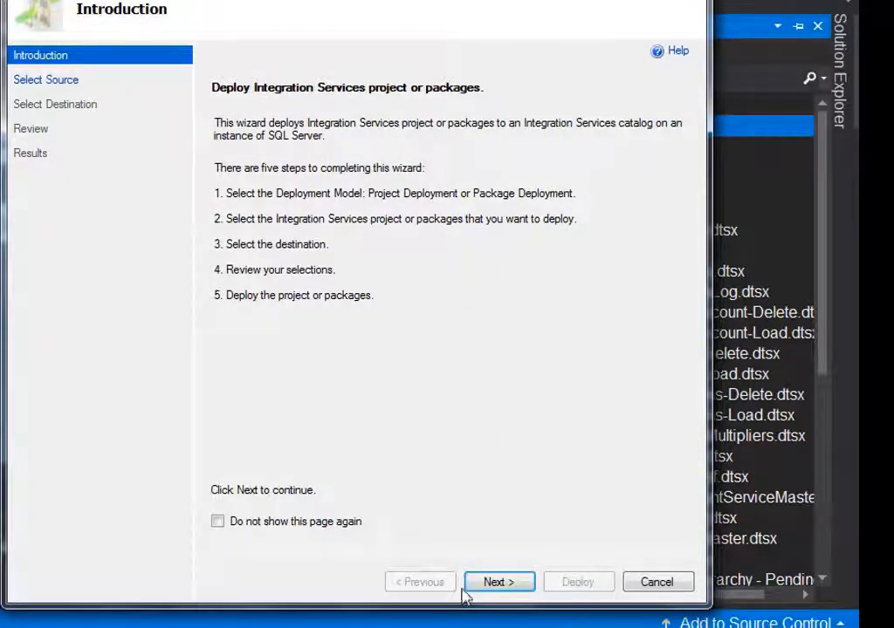
pyautogui.click(494, 582)
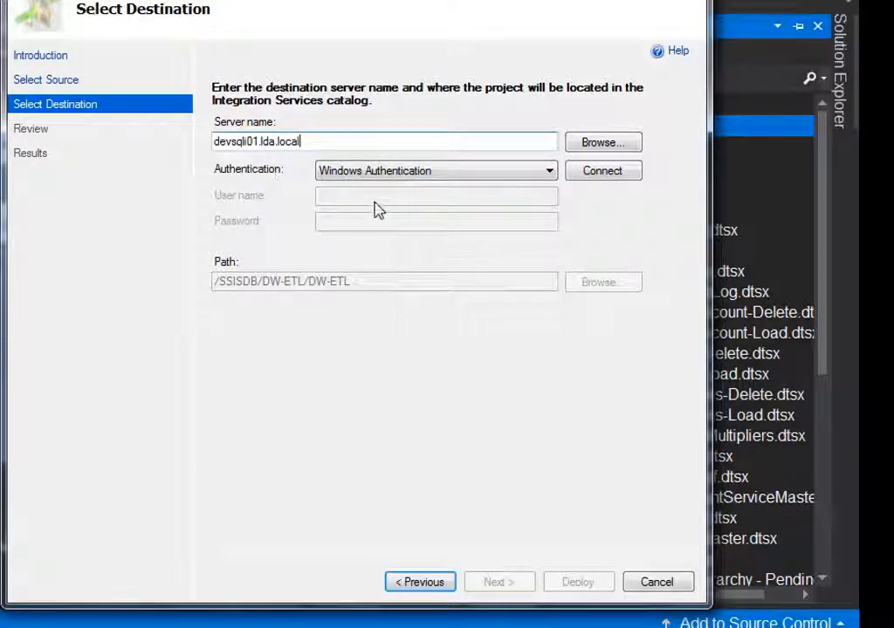
pyautogui.click(594, 177)
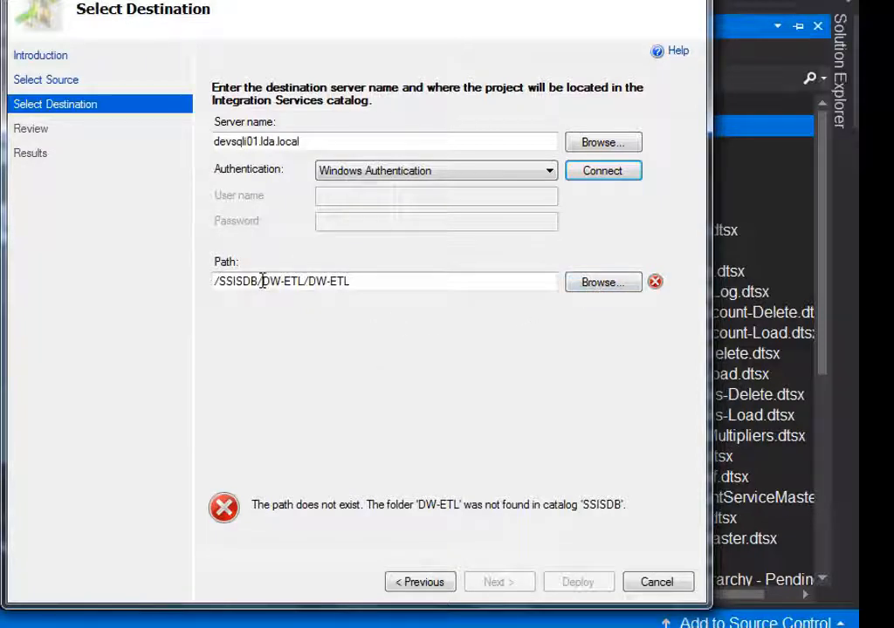
# Create a new folder in the destination SSISDB catalog, reusing the DW-ETL name from the deployment path.
pyautogui.moveTo(262, 281); pyautogui.dragTo(364, 283)
pyautogui.hotkey('ctrl', 'c')
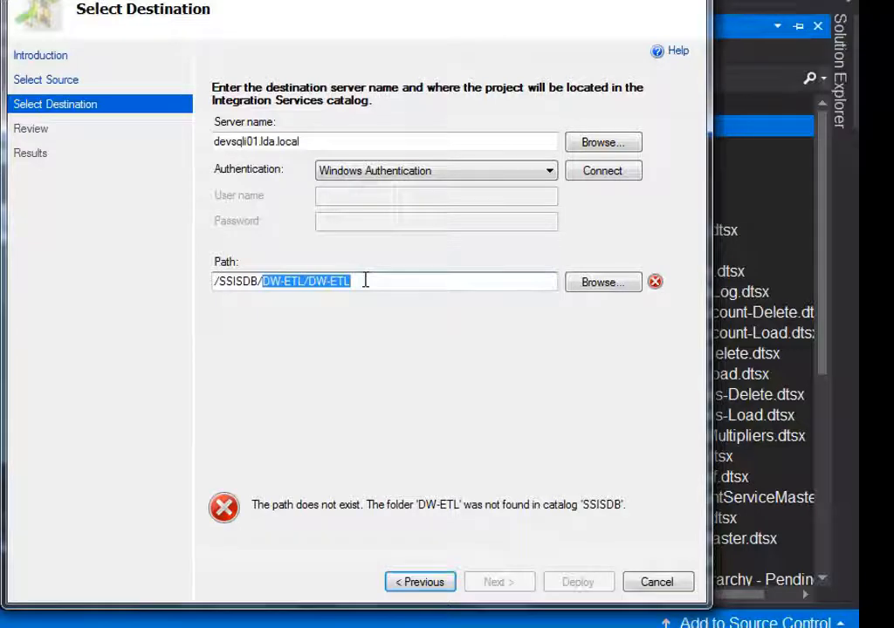
pyautogui.click(593, 284)
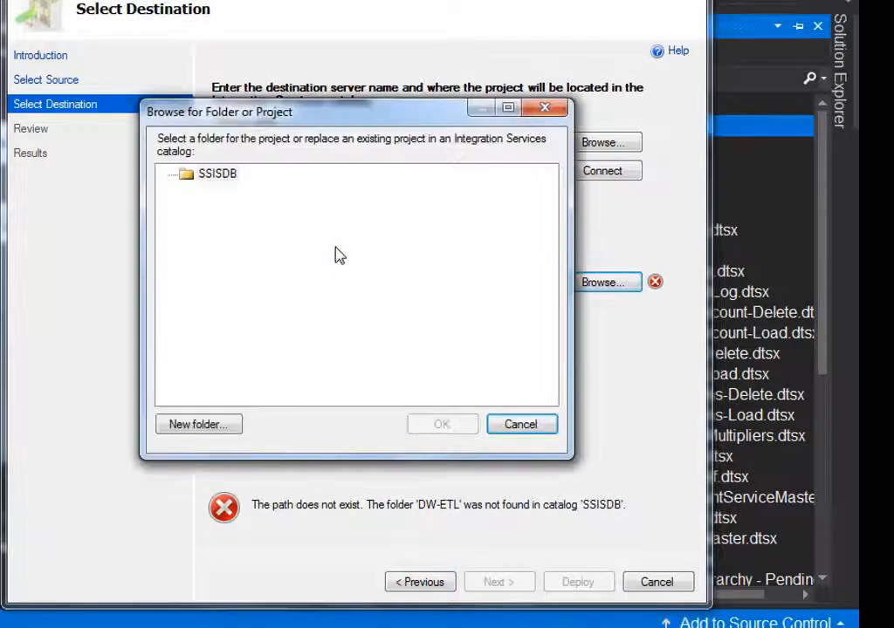
pyautogui.click(209, 175)
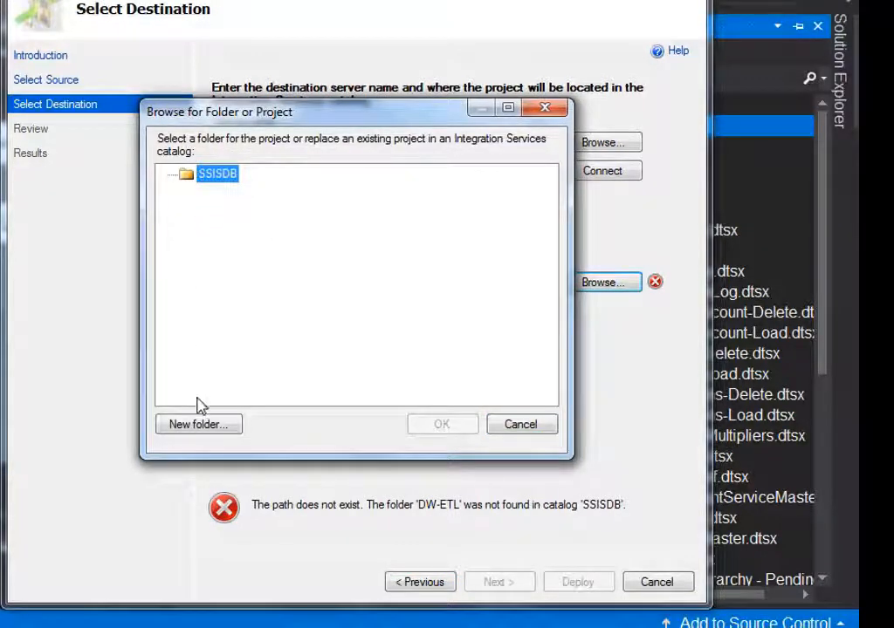
pyautogui.click(194, 425)
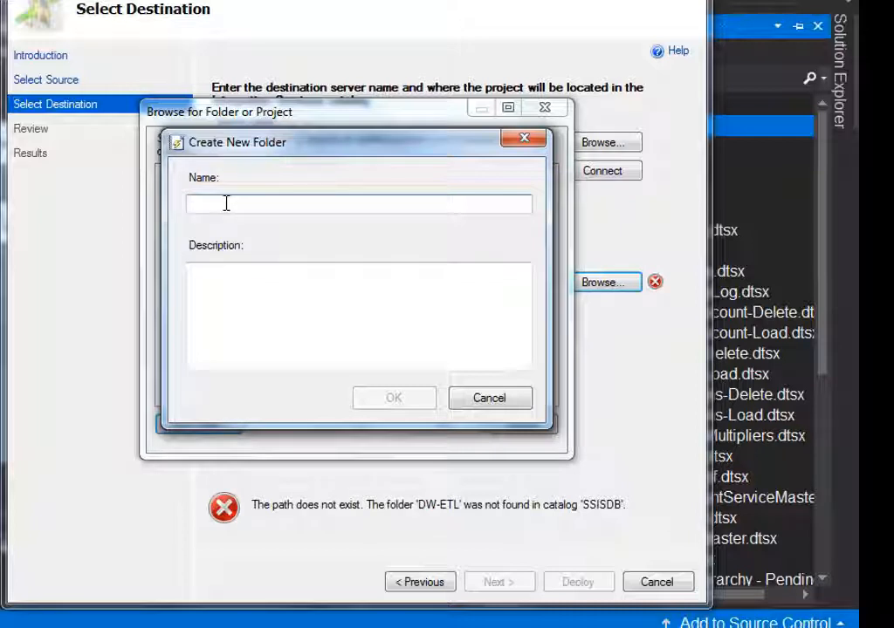
pyautogui.hotkey('ctrl', 'v')
pyautogui.press('BackSpace')
pyautogui.press('BackSpace')
pyautogui.press('BackSpace')
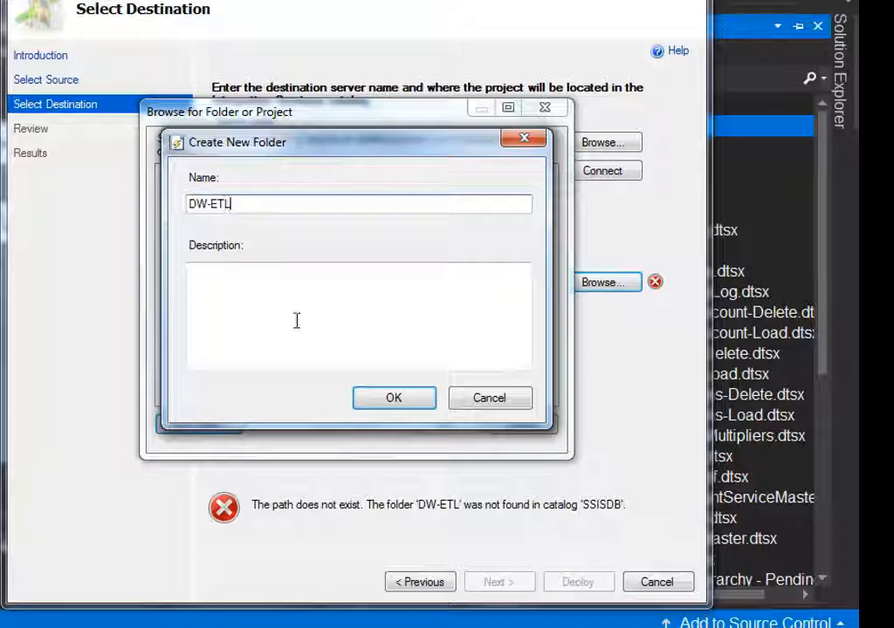
pyautogui.click(377, 403)
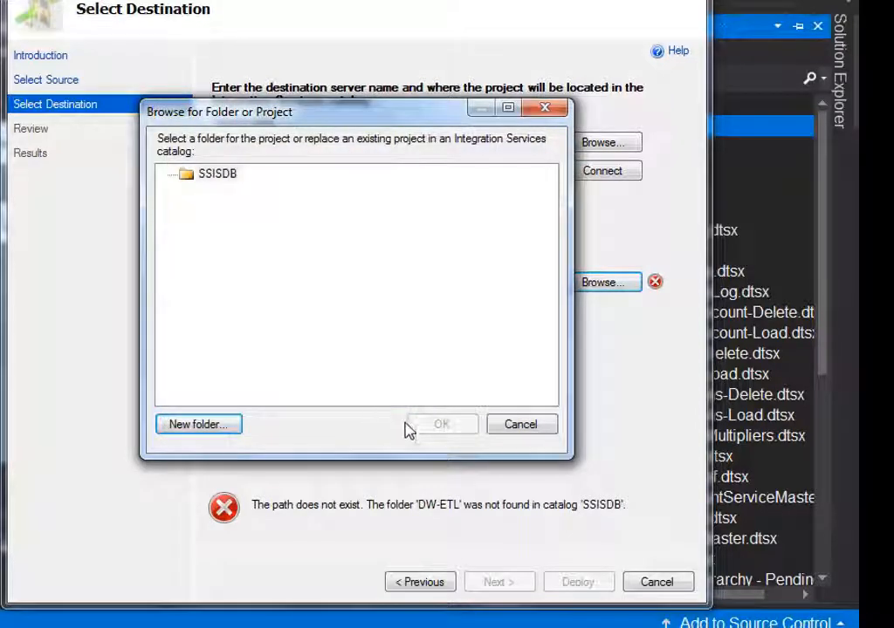
# Choose the DW-ETL folder under SSISDB as the deployment path and reconnect to the destination server.
pyautogui.click(196, 175)
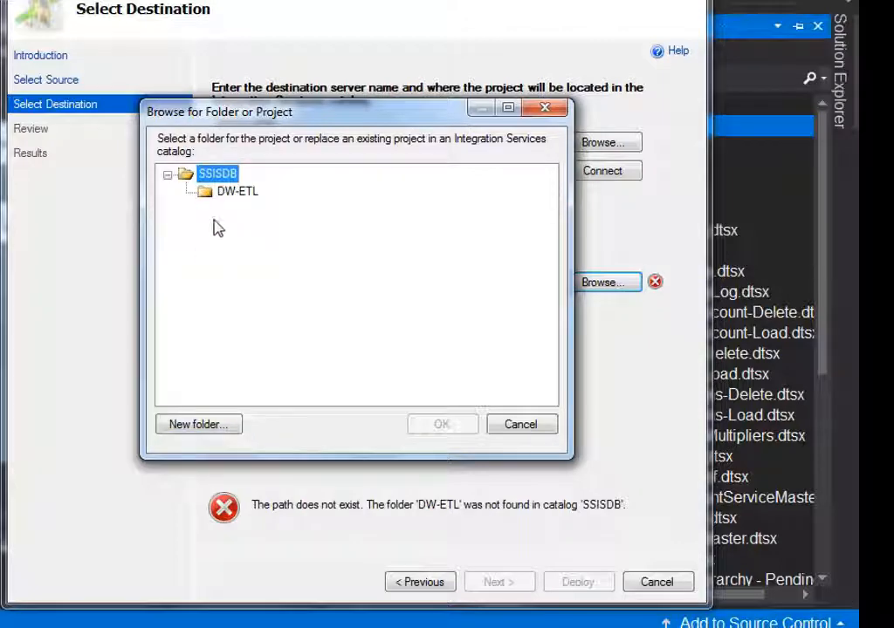
pyautogui.click(228, 192)
pyautogui.click(431, 428)
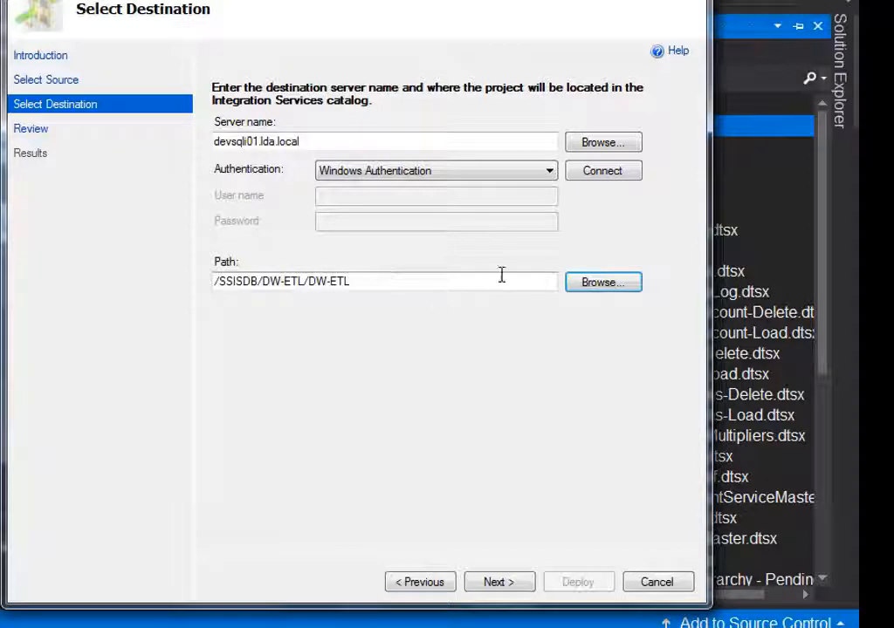
pyautogui.click(598, 179)
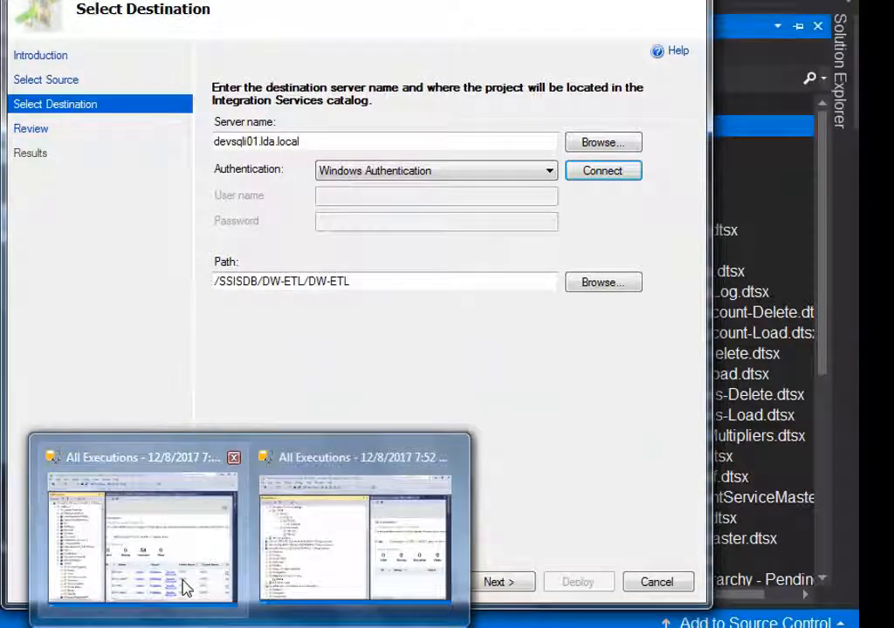
# In SQL Server Management Studio, collapse the lda-pdb01 database server tree and refresh the SSISDB catalog on devsqli01.lda.local.
pyautogui.moveTo(183, 586)
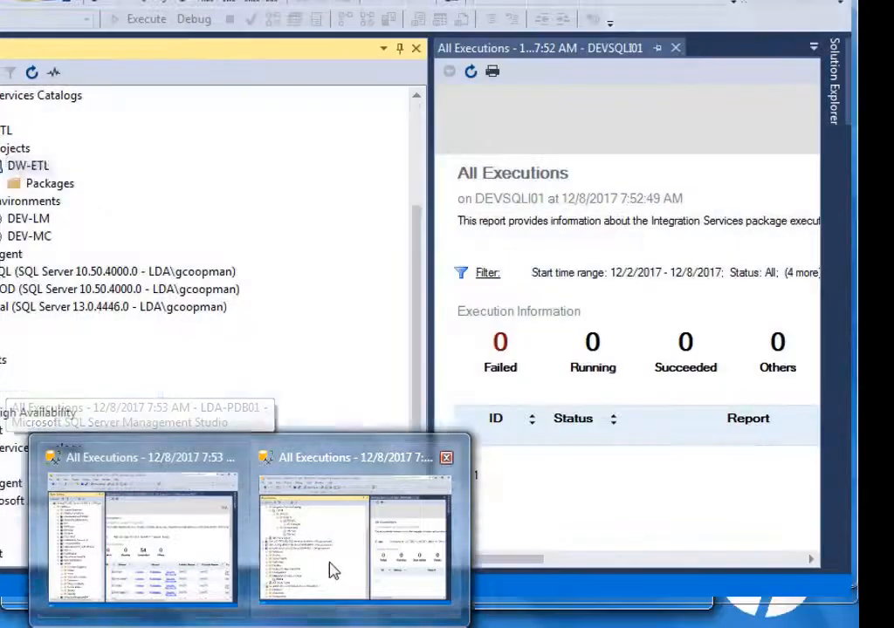
pyautogui.click(329, 568)
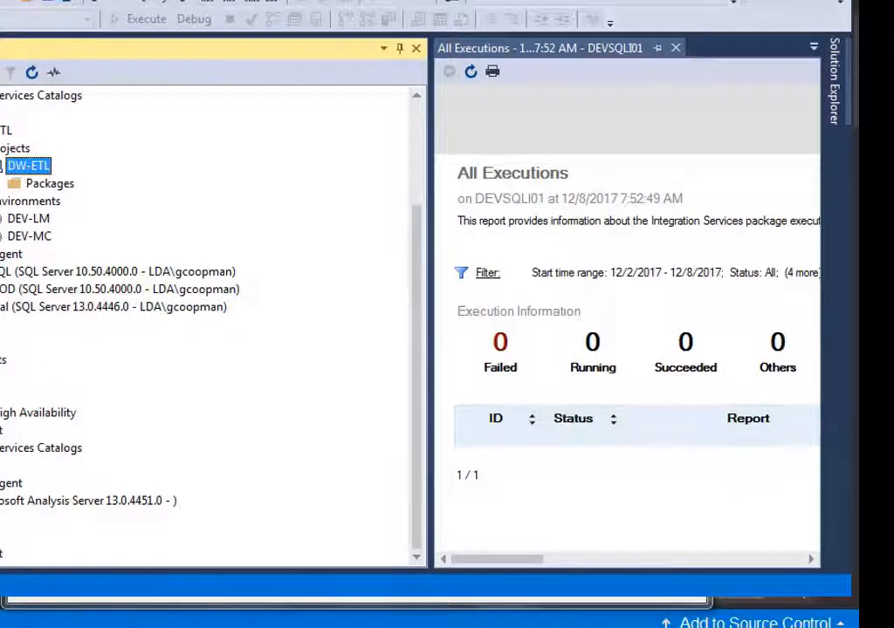
pyautogui.click(2, 95)
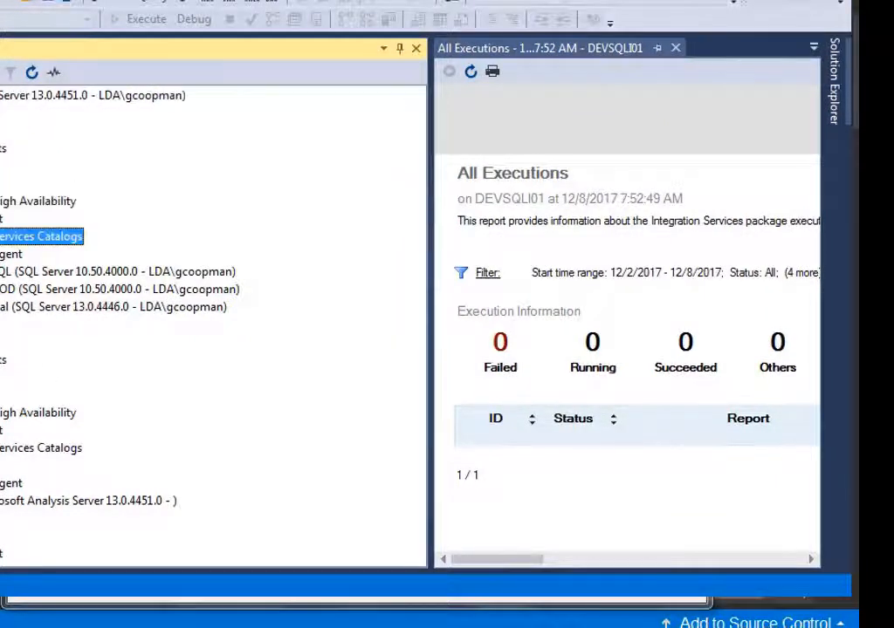
pyautogui.click(2, 95)
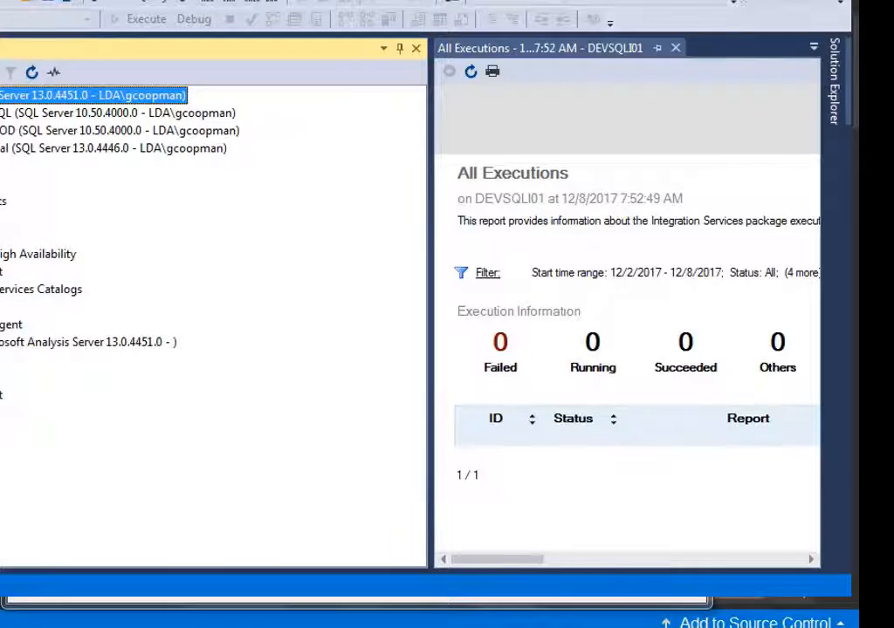
pyautogui.rightClick(4, 306)
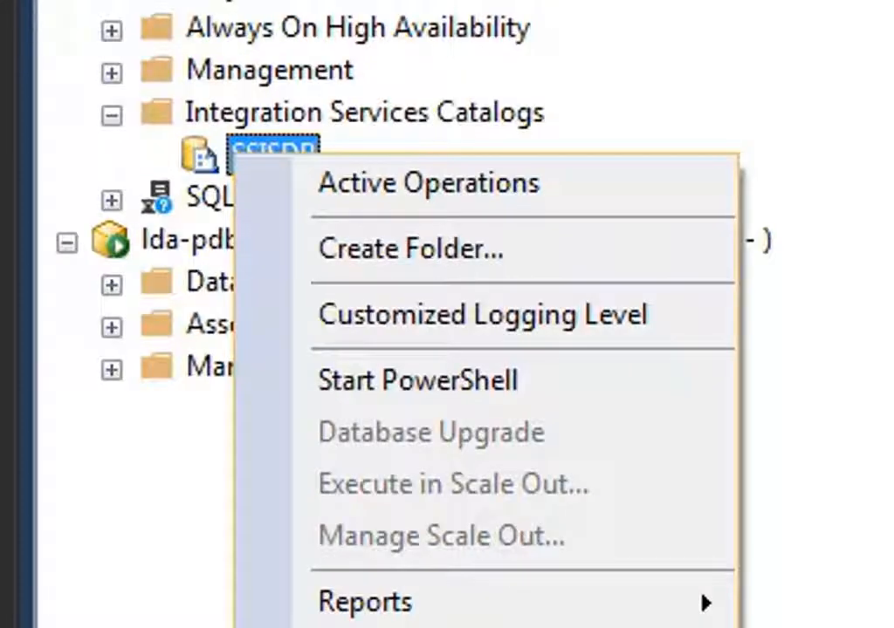
pyautogui.click(10, 548)
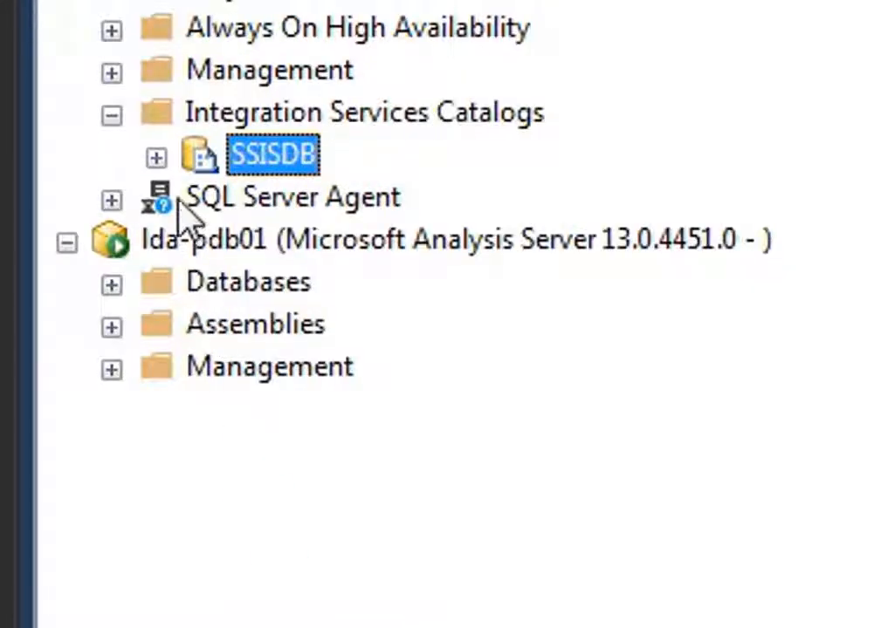
# Expand SSISDB on devsqli01.lda.local and check the Projects and Environments folders under DW-ETL.
pyautogui.click(156, 157)
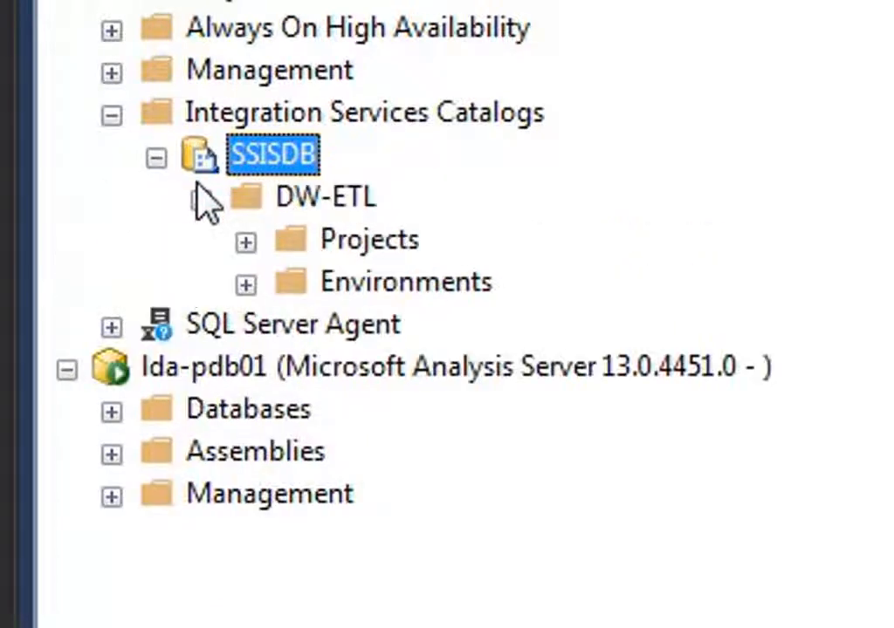
pyautogui.click(246, 240)
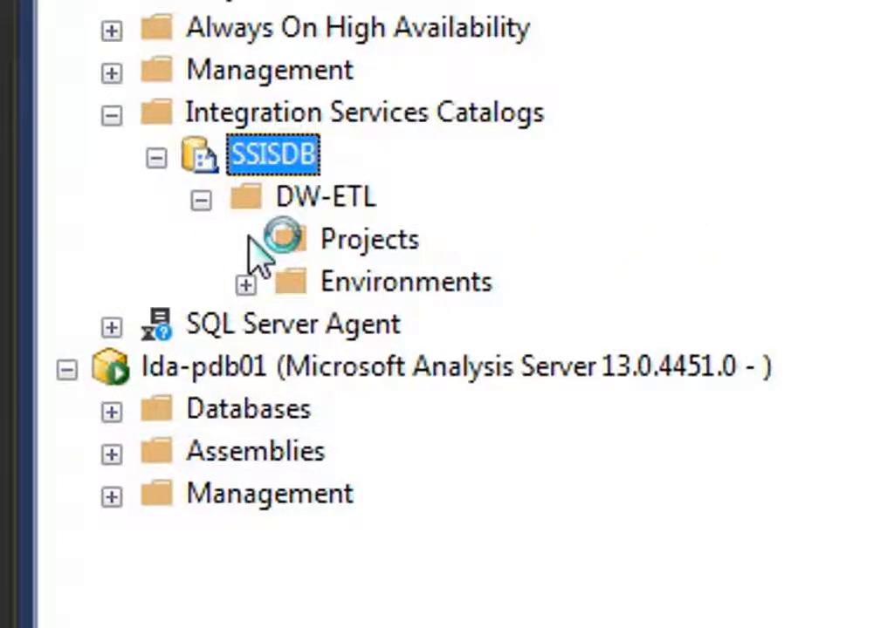
pyautogui.click(246, 285)
pyautogui.click(398, 242)
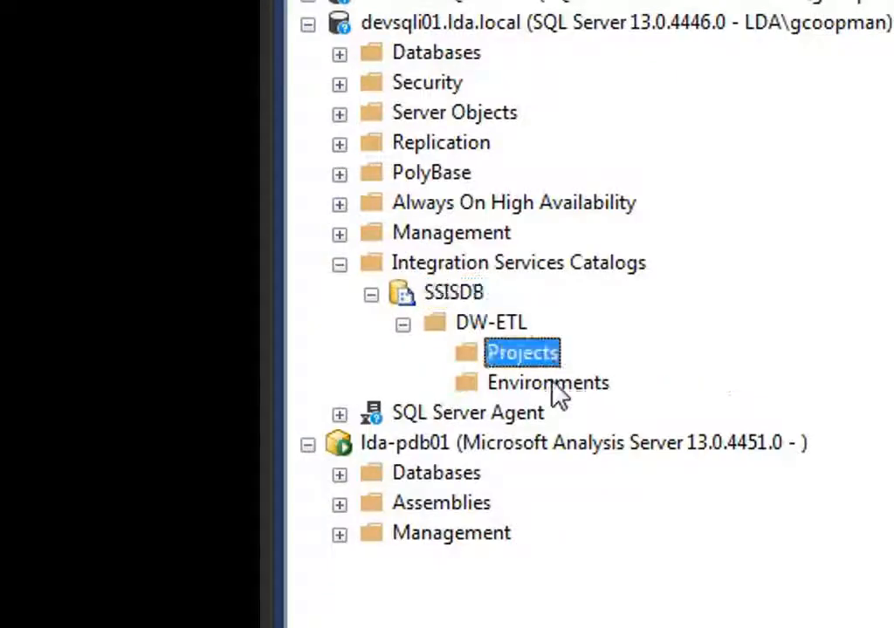
pyautogui.click(555, 389)
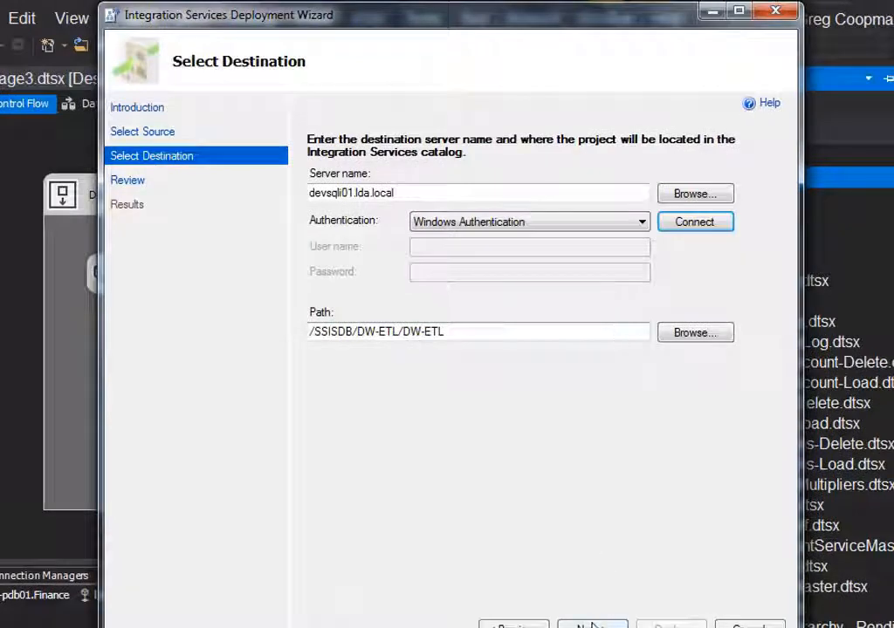
# Back in the Integration Services Deployment Wizard, reconnect to the server, review the selections and deploy the project to /SSISDB/DW-ETL/DW-ETL.
pyautogui.click(679, 225)
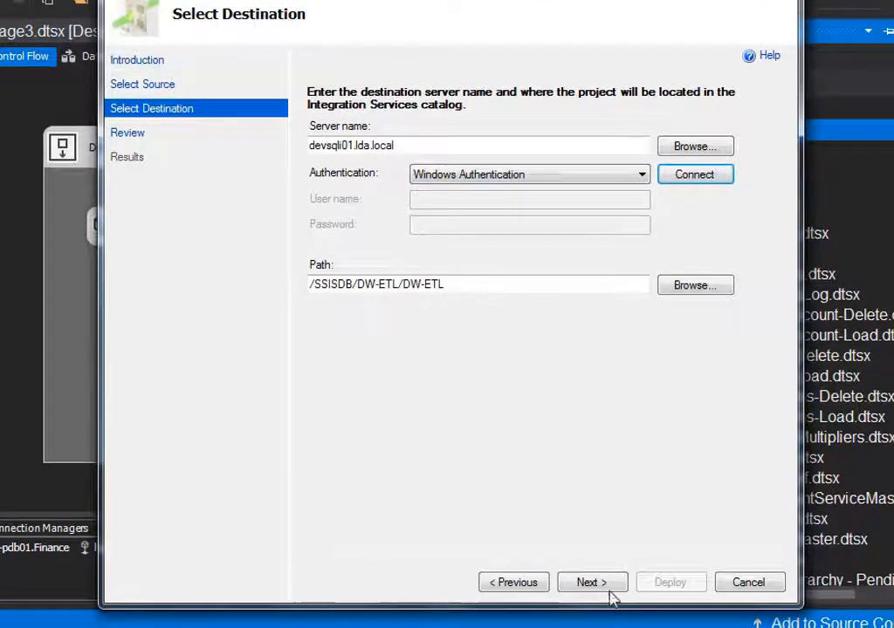
pyautogui.click(610, 591)
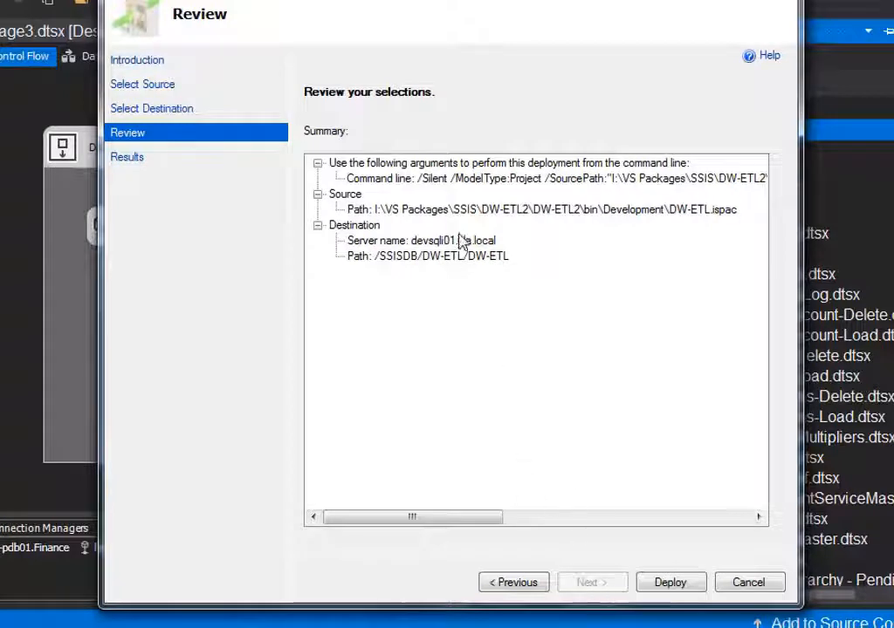
pyautogui.click(668, 583)
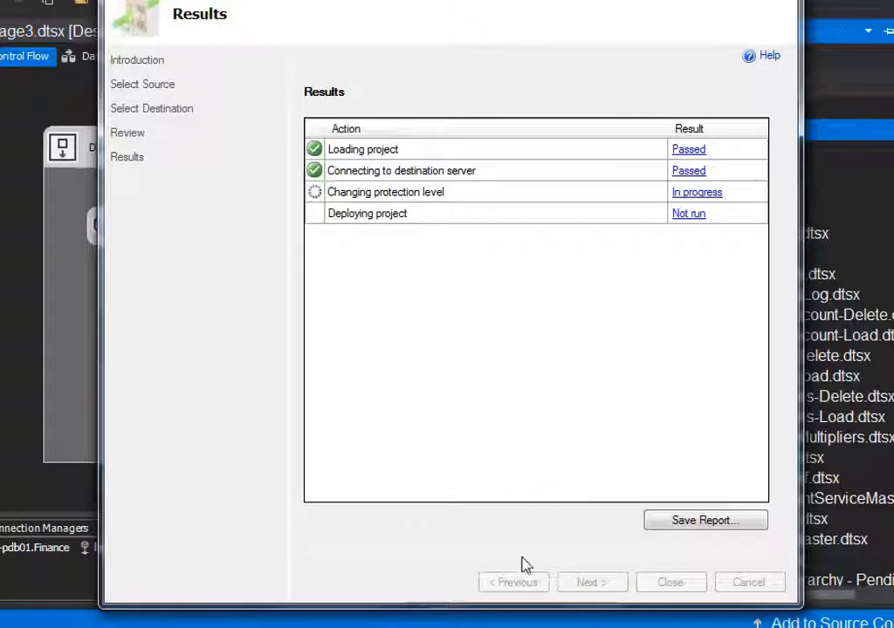
# Close the LDA-PDB01 Management Studio window without saving SQLQuery4.sql, and return to the window showing the DEVSQLI01 report.
pyautogui.moveTo(340, 627)
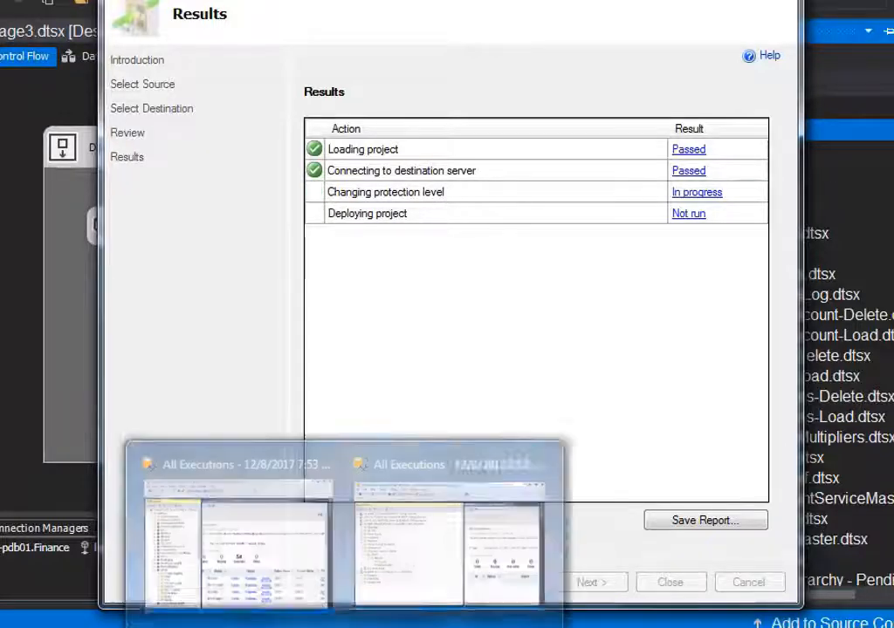
pyautogui.click(366, 606)
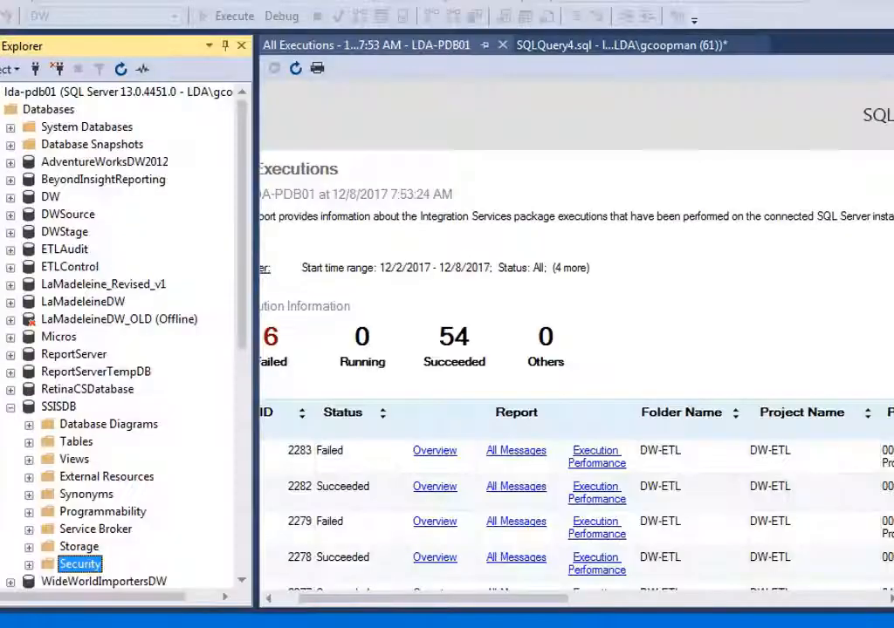
pyautogui.hotkey('alt', 'F4')
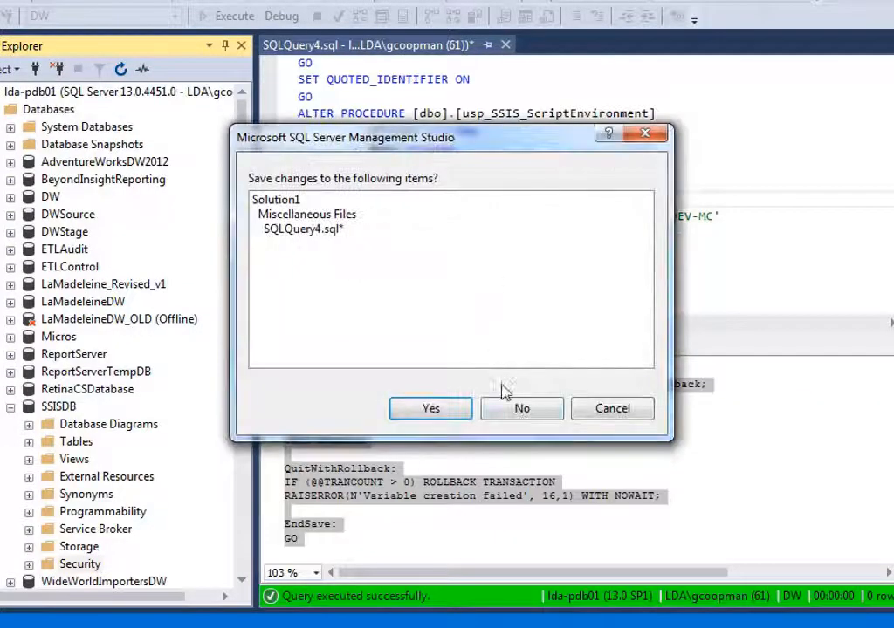
pyautogui.click(516, 411)
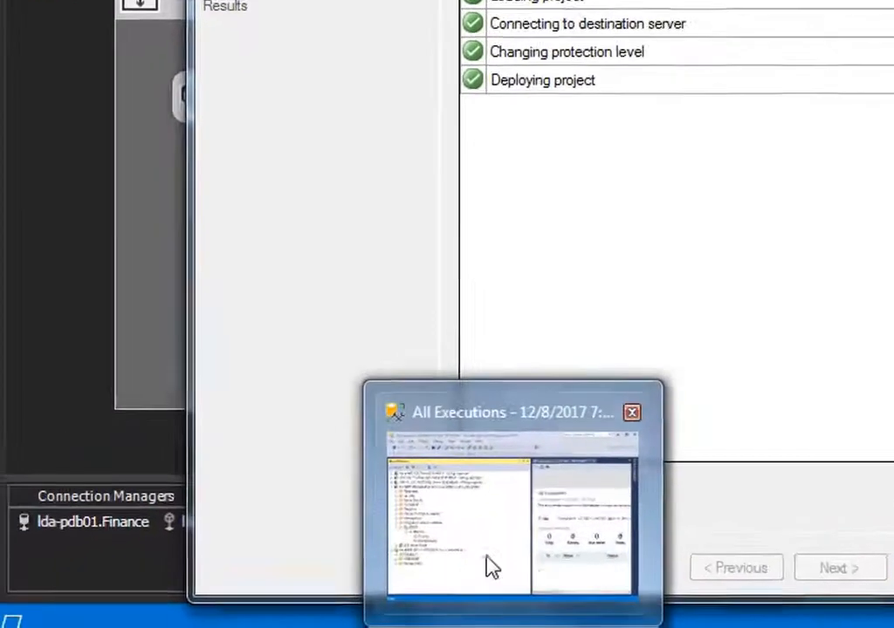
pyautogui.click(362, 586)
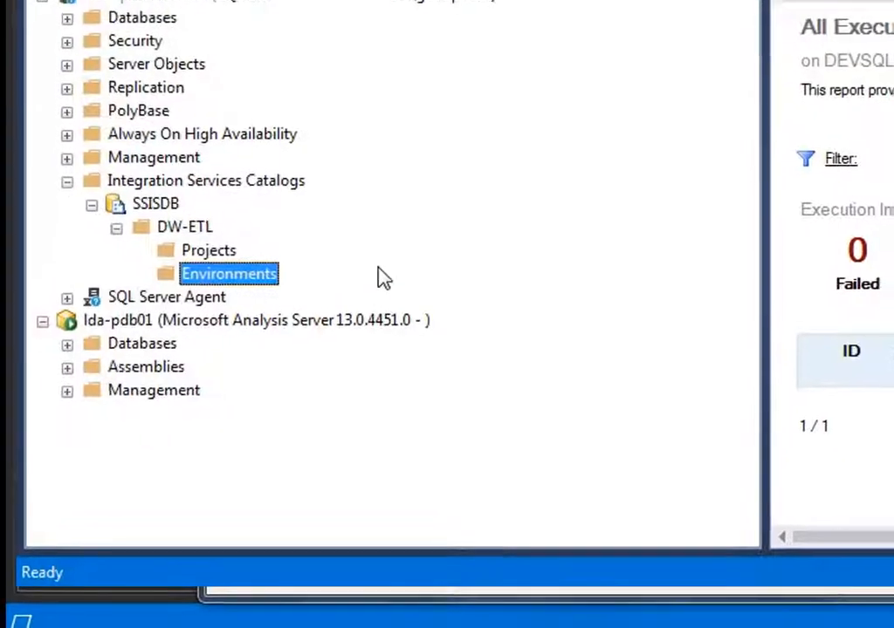
# On devsqli01.lda.local, expand the SSISDB database under Databases and display the users in its Security folder.
pyautogui.click(155, 208)
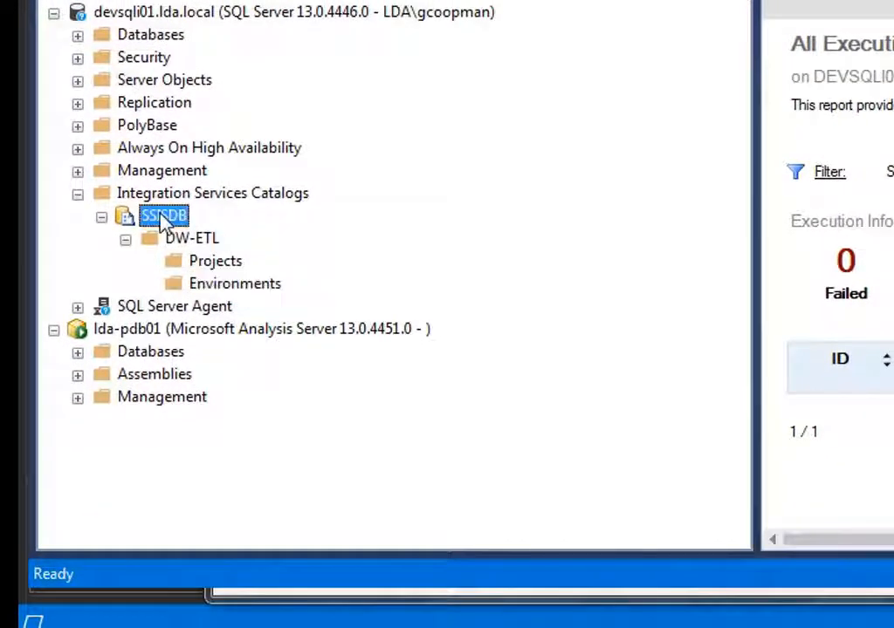
pyautogui.click(78, 36)
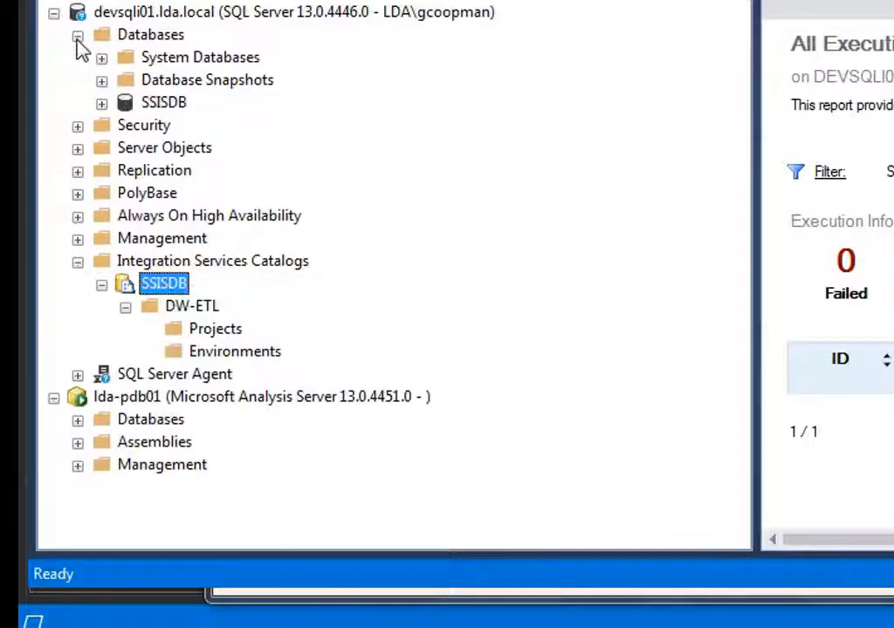
pyautogui.click(101, 104)
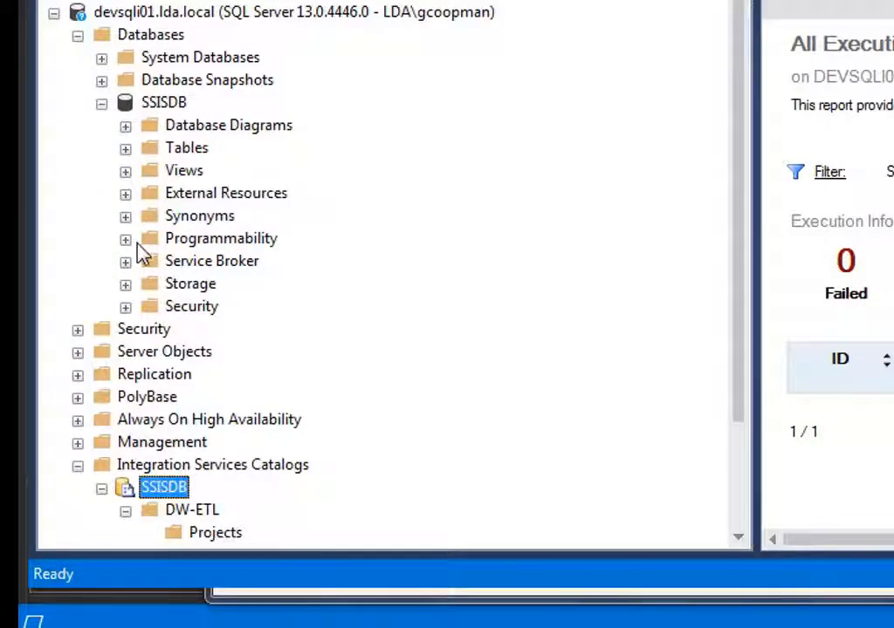
pyautogui.click(125, 307)
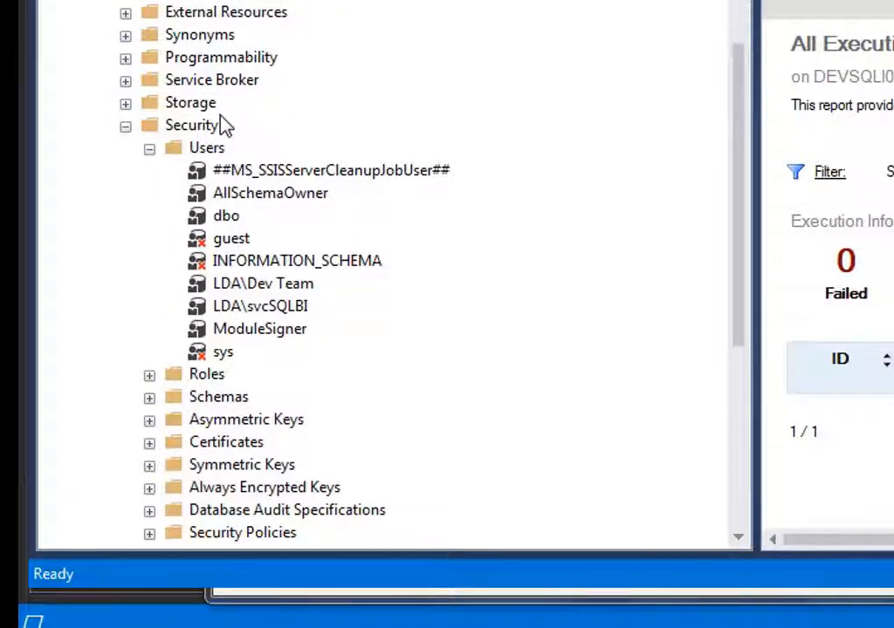
pyautogui.scroll(3, 221, 125)
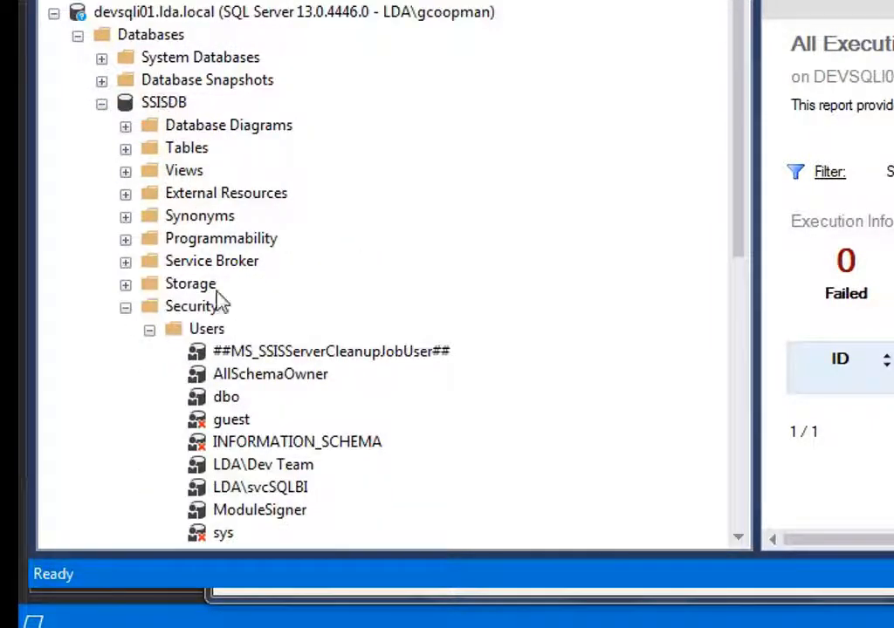
# Check the LDA\Dev Team and LDA\svcSQLBI users of the SSISDB database, and collapse its Users and Security folders.
pyautogui.click(260, 466)
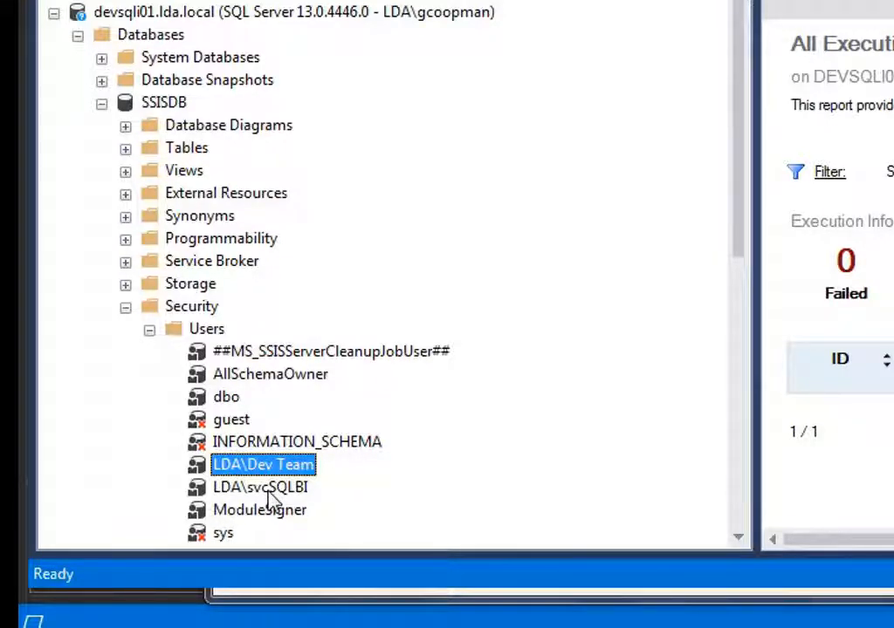
pyautogui.click(268, 492)
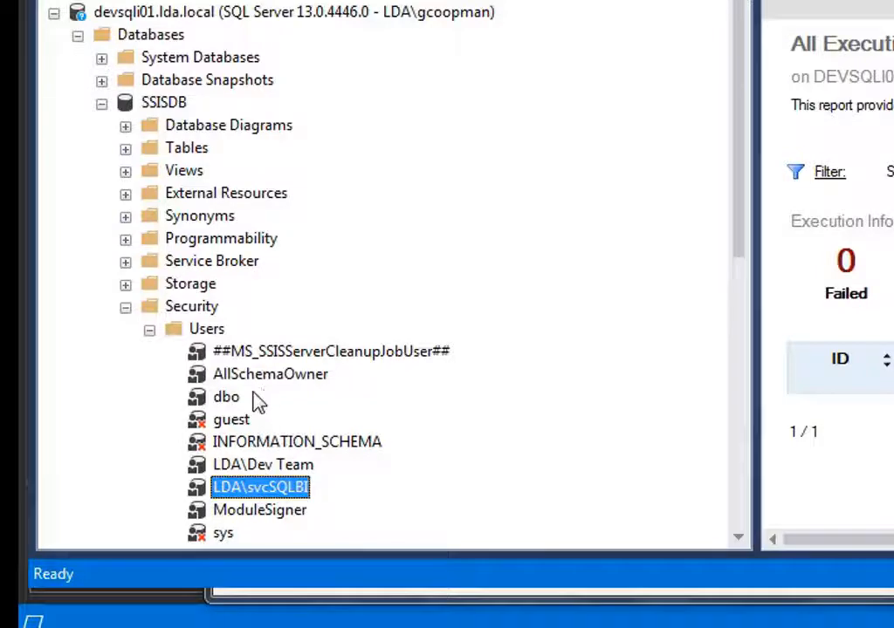
pyautogui.click(245, 470)
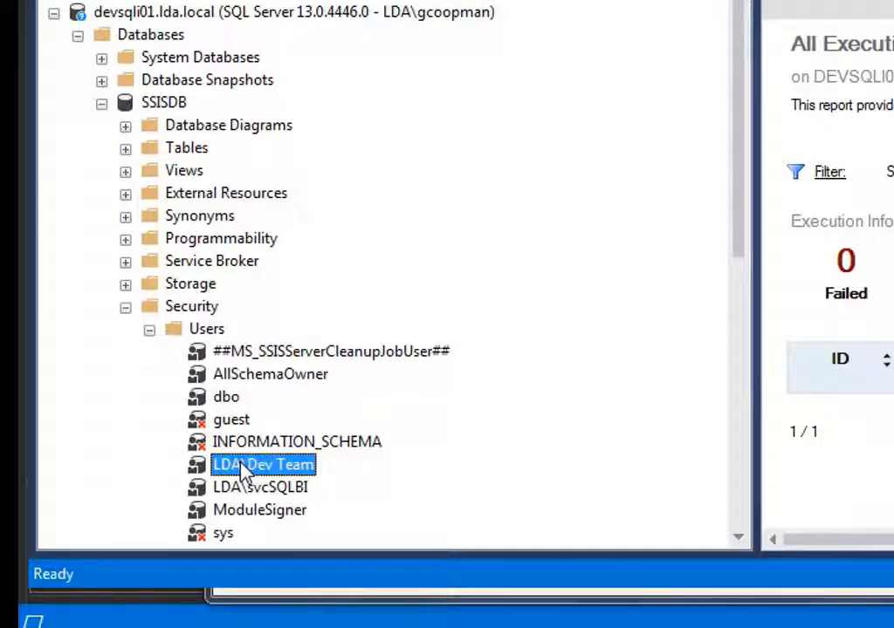
pyautogui.click(243, 490)
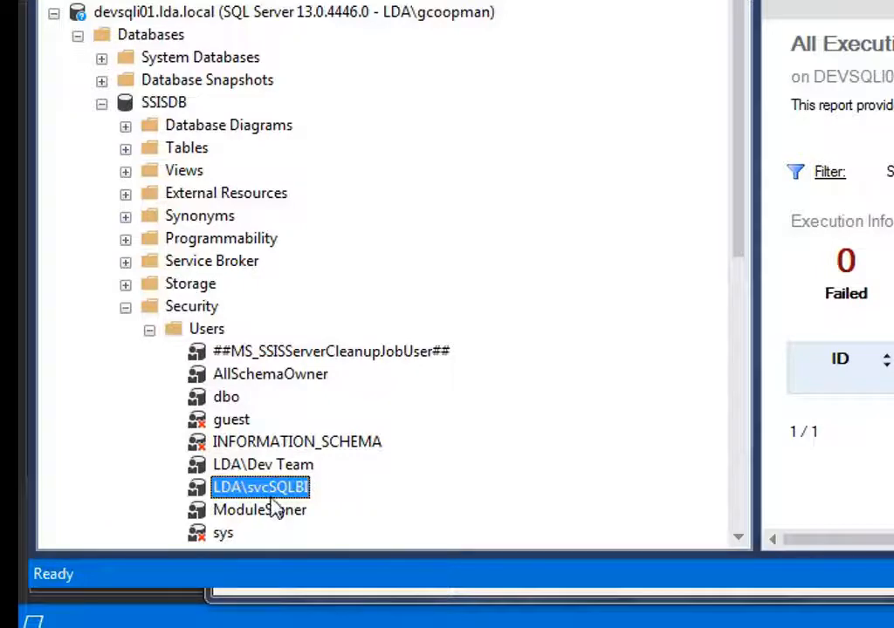
pyautogui.click(149, 330)
pyautogui.click(125, 307)
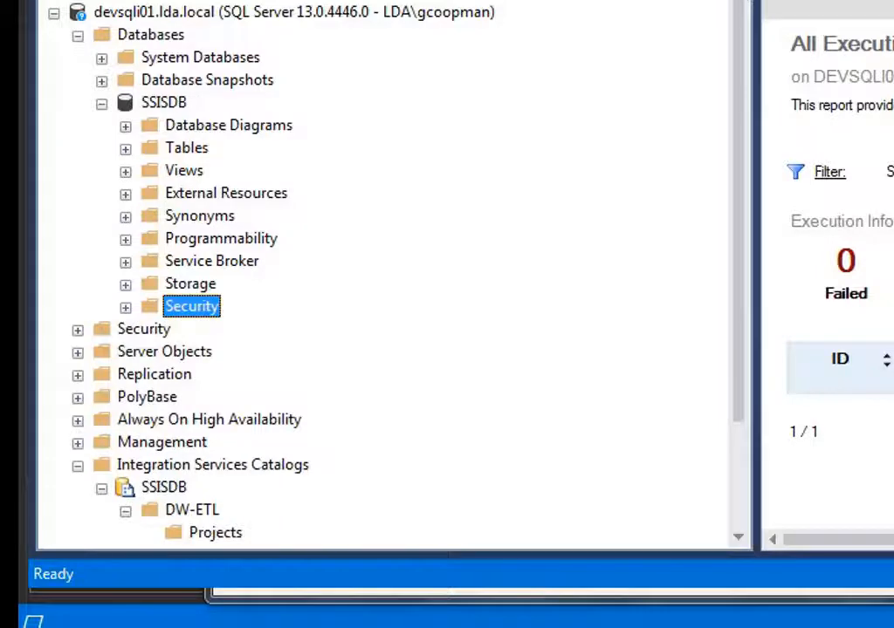
# Look at the Visual Studio and deployment results windows, return to Management Studio, and collapse the SSISDB database and Databases folder.
pyautogui.moveTo(852, 552)
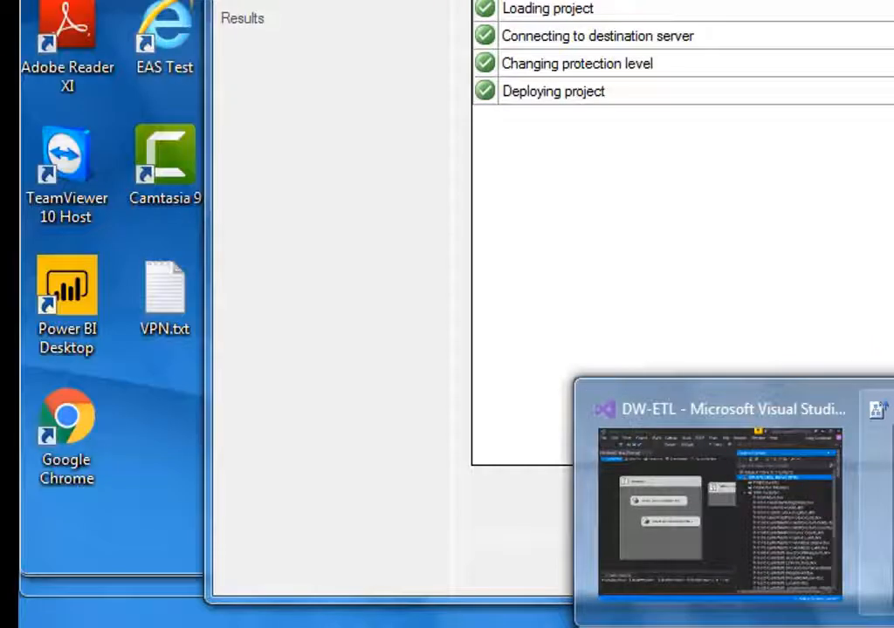
pyautogui.click(722, 599)
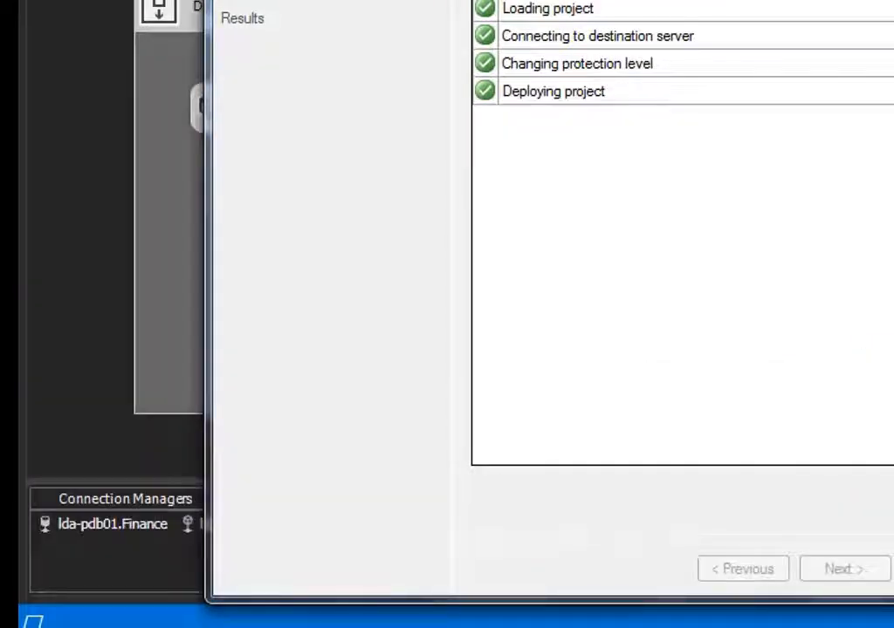
pyautogui.click(515, 567)
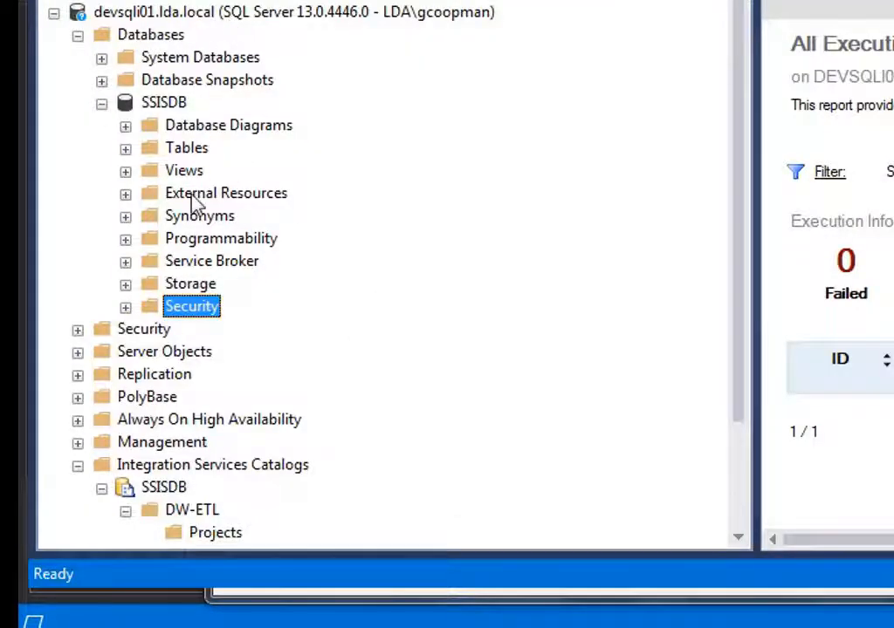
pyautogui.click(123, 108)
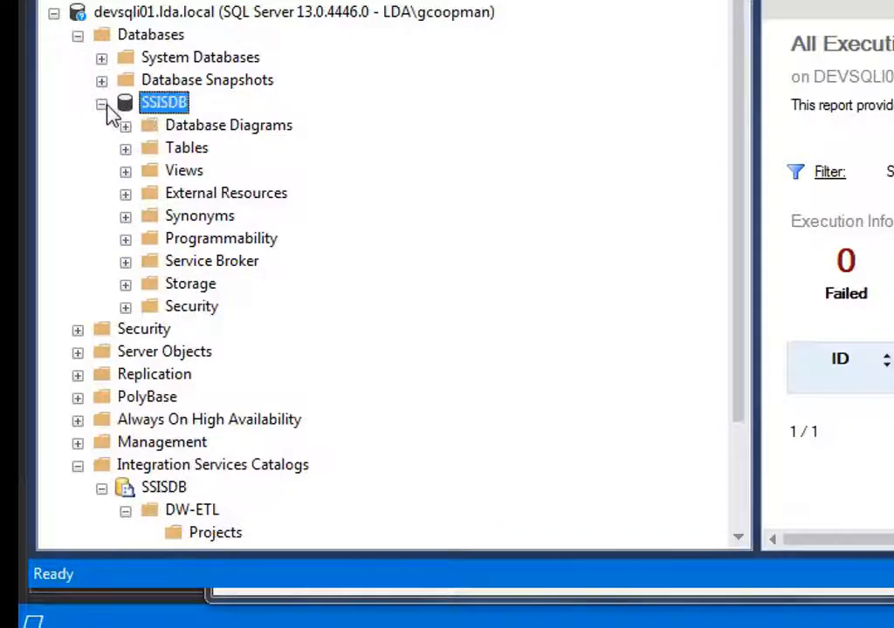
pyautogui.click(102, 104)
pyautogui.click(78, 36)
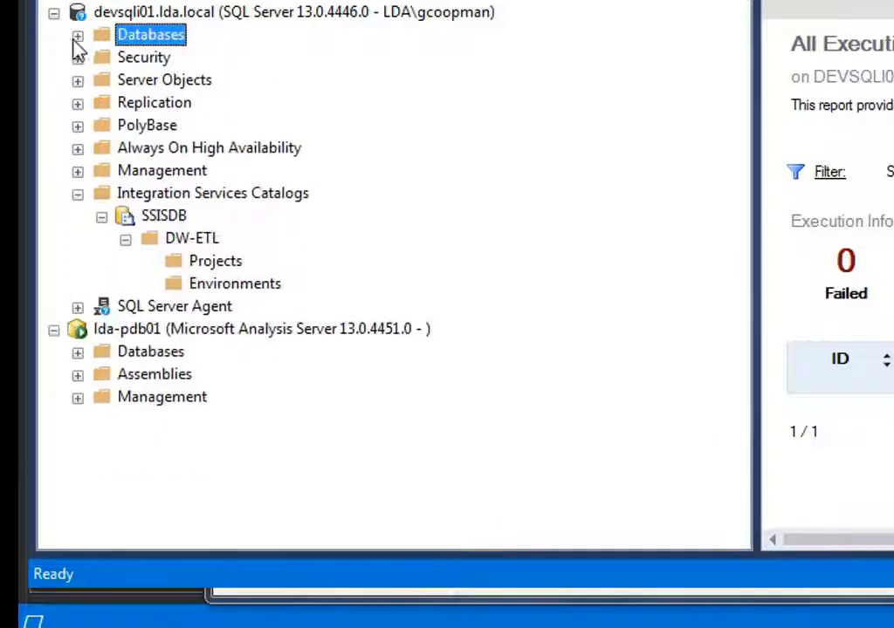
# Refresh the Projects folder under DW-ETL in the SSISDB catalog on devsqli01.lda.local.
pyautogui.click(164, 216)
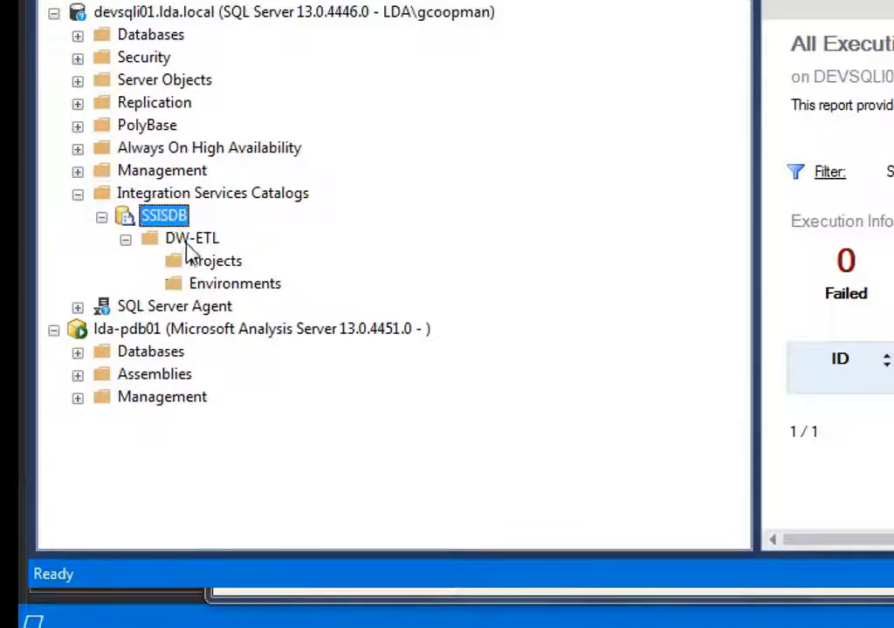
pyautogui.click(186, 241)
pyautogui.click(179, 265)
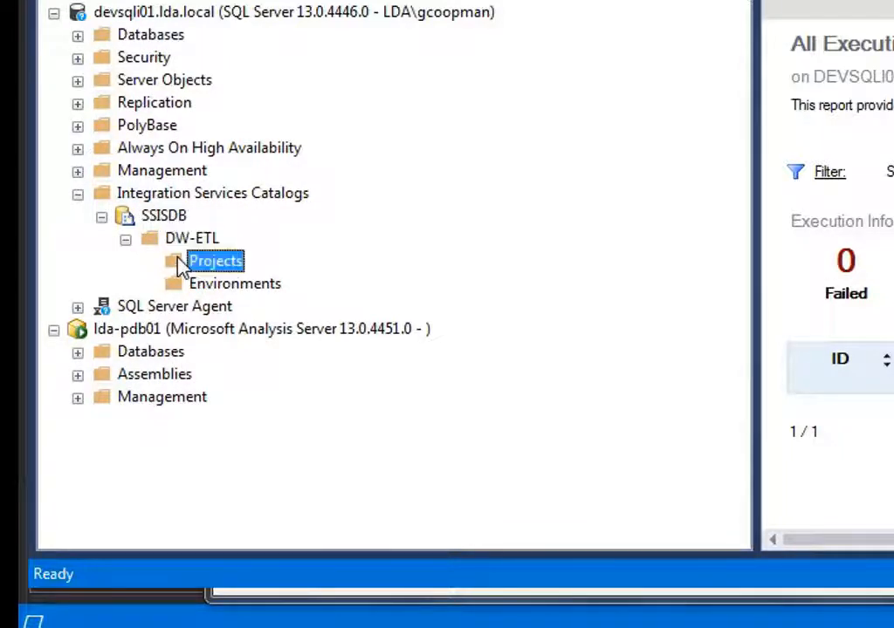
pyautogui.rightClick(180, 268)
pyautogui.click(225, 435)
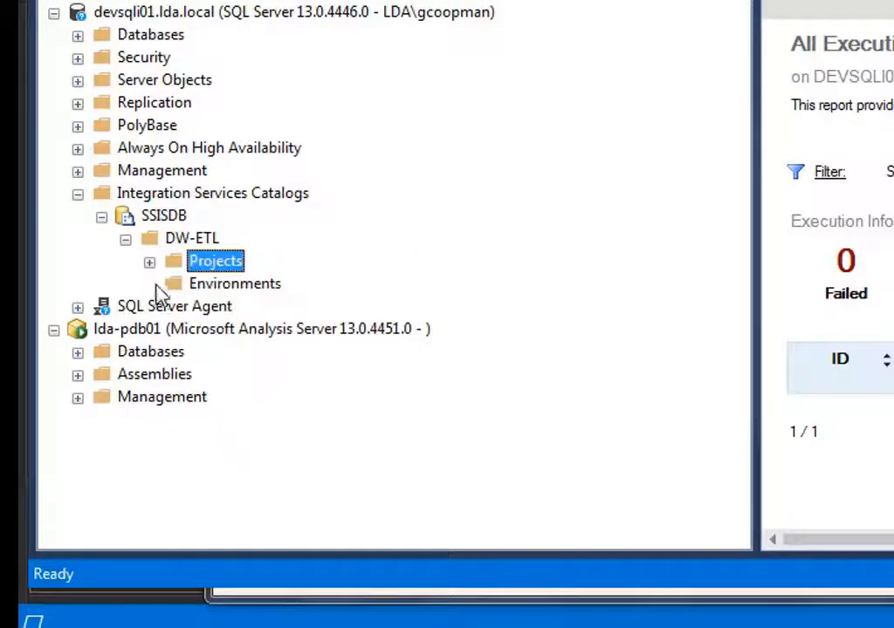
# Expand the Projects folder and the deployed DW-ETL project to its Packages folder.
pyautogui.click(151, 264)
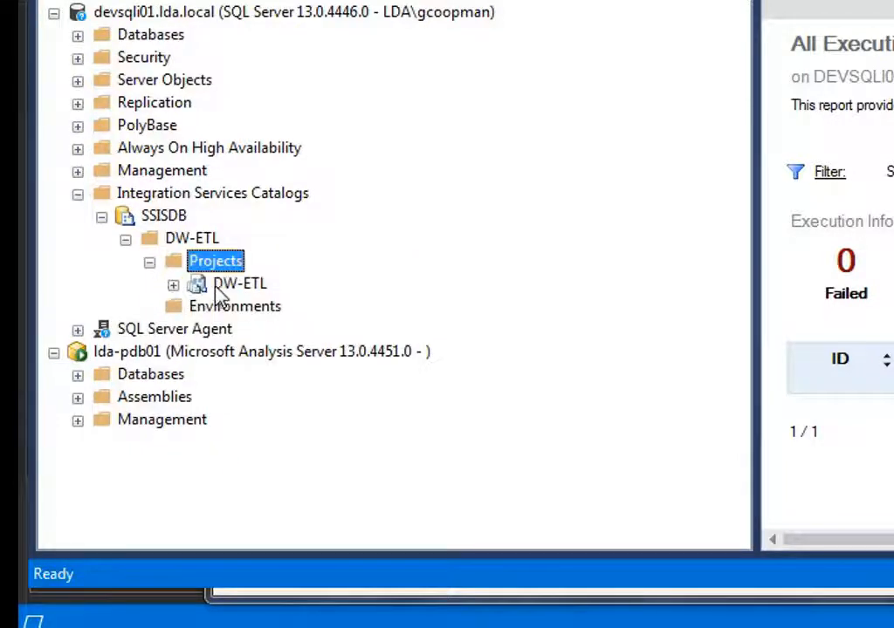
pyautogui.click(219, 286)
pyautogui.click(174, 286)
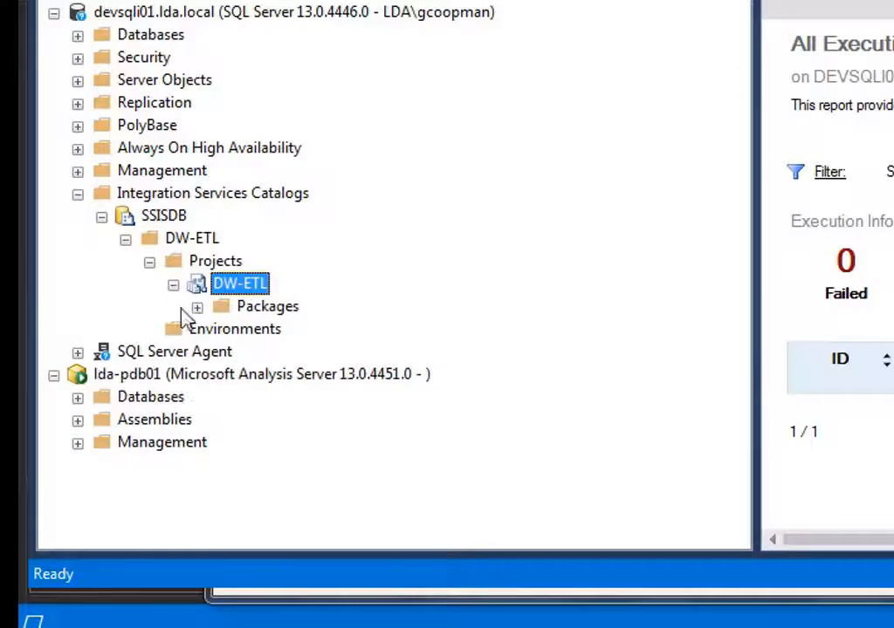
pyautogui.click(196, 306)
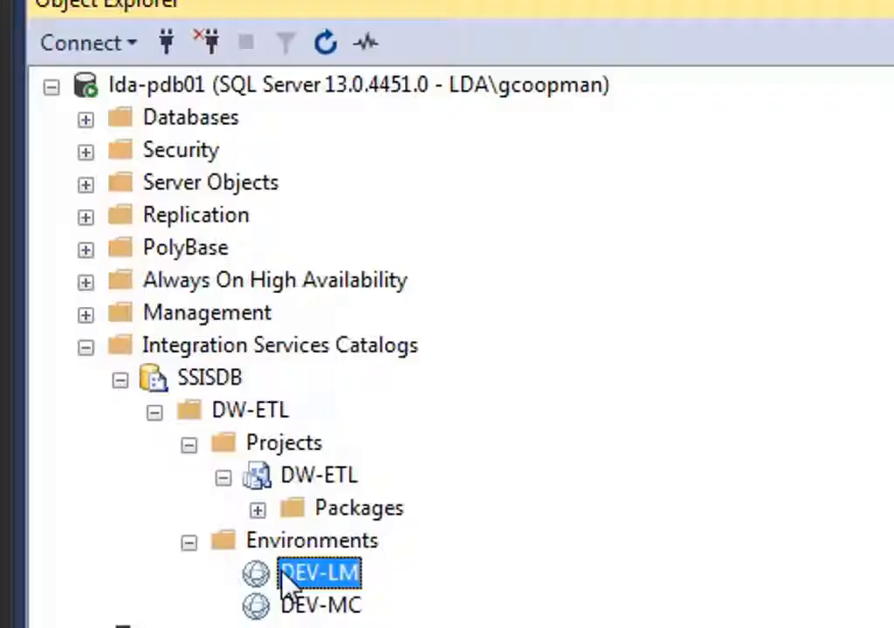
# Open the properties of the DEV-LM environment on lda-pdb01 and script it to a new query editor window.
pyautogui.rightClick(283, 582)
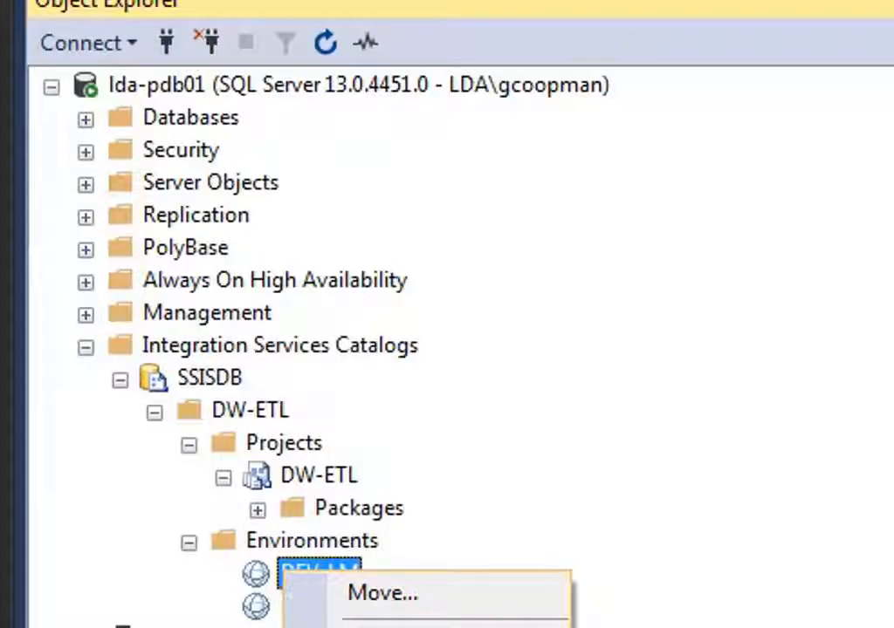
pyautogui.click(401, 627)
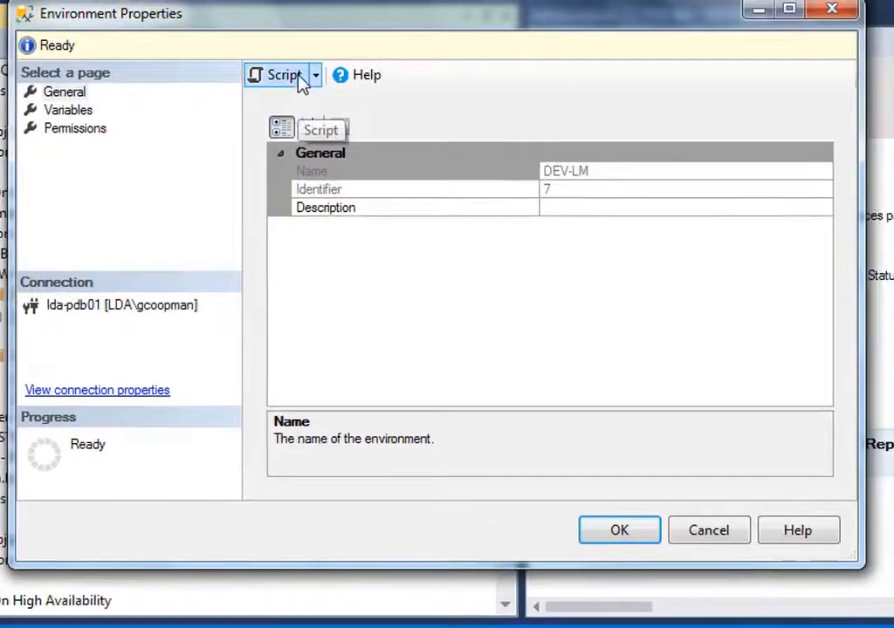
pyautogui.click(300, 80)
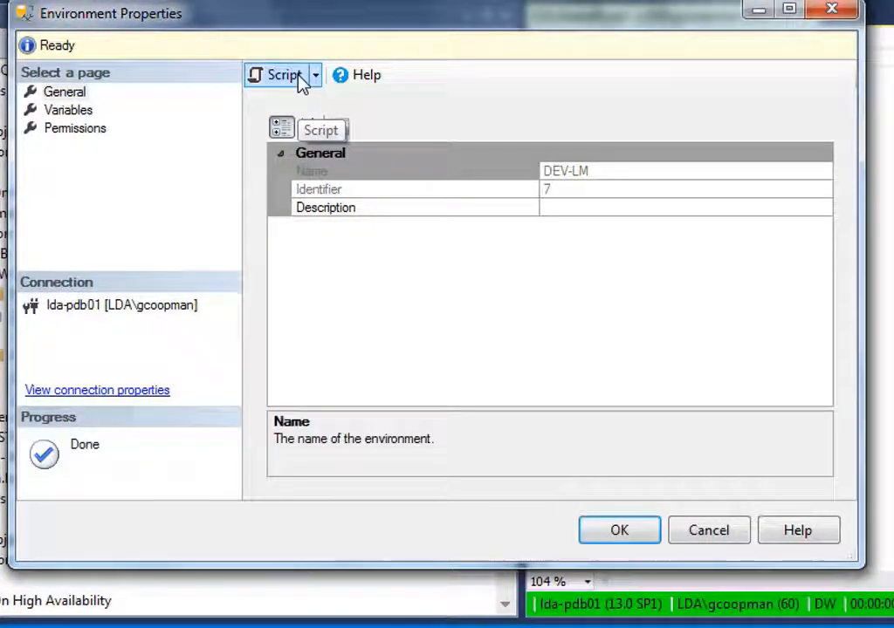
pyautogui.moveTo(329, 21); pyautogui.dragTo(385, 61)
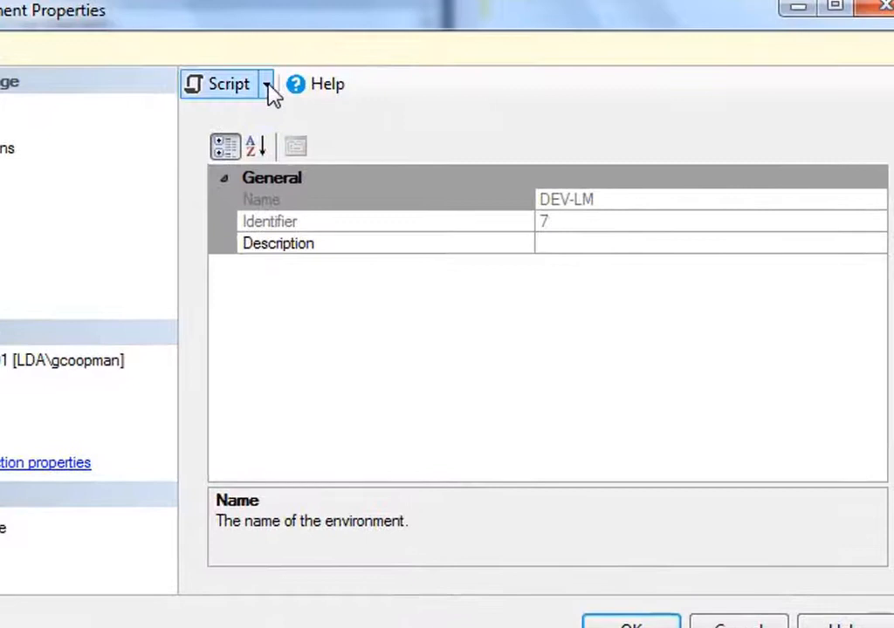
pyautogui.click(268, 86)
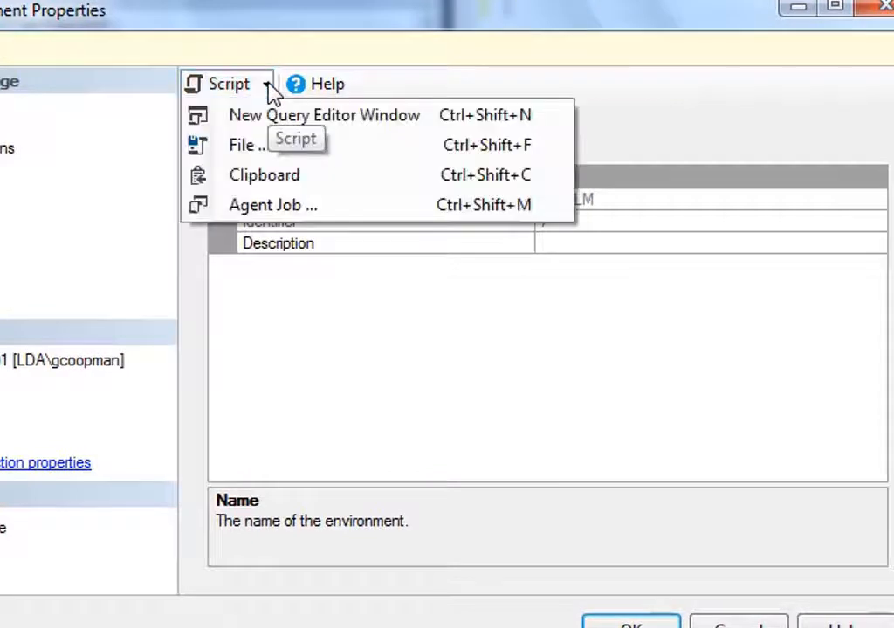
pyautogui.click(297, 127)
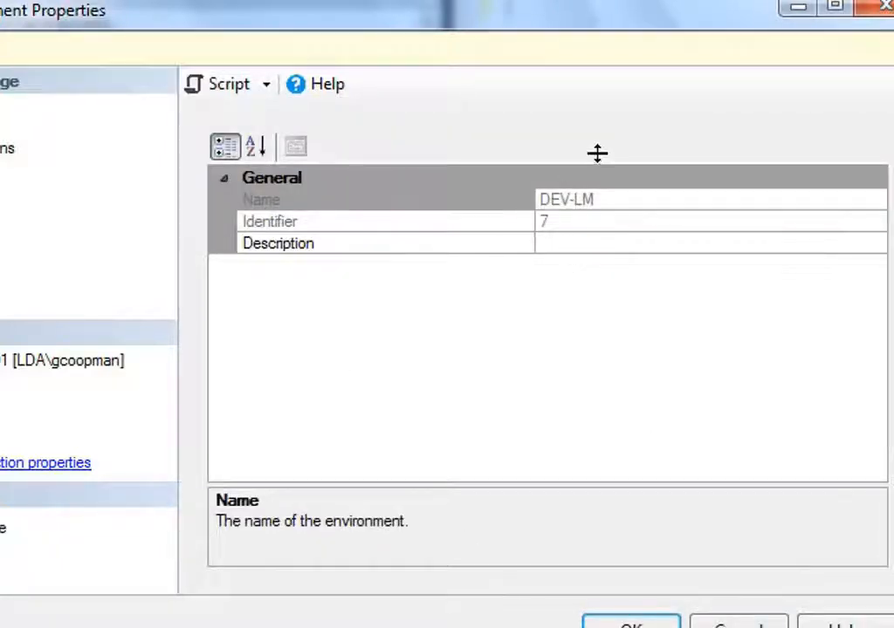
# Move the Environment Properties dialog aside and narrow Object Explorer to inspect the query editor.
pyautogui.moveTo(646, 15); pyautogui.dragTo(265, 320)
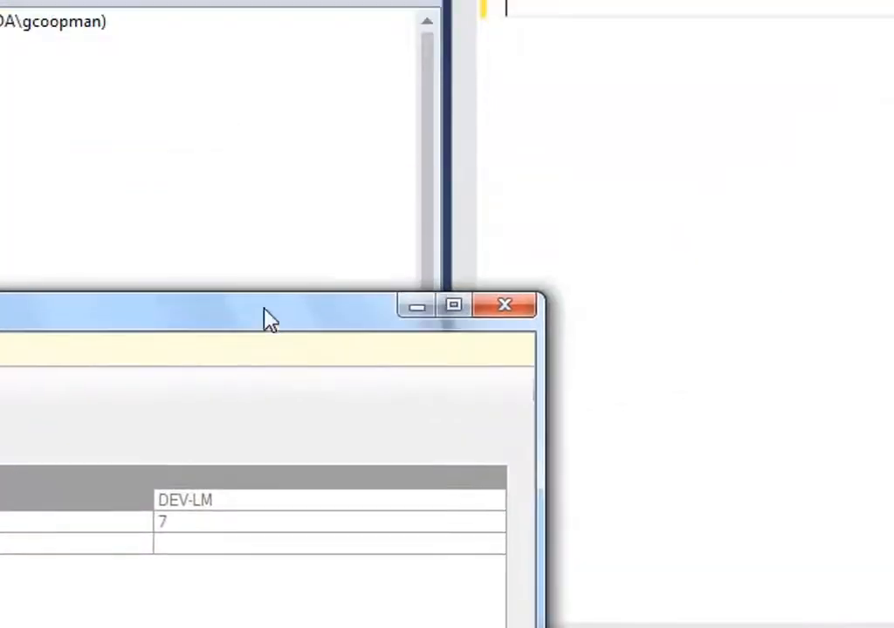
pyautogui.click(638, 215)
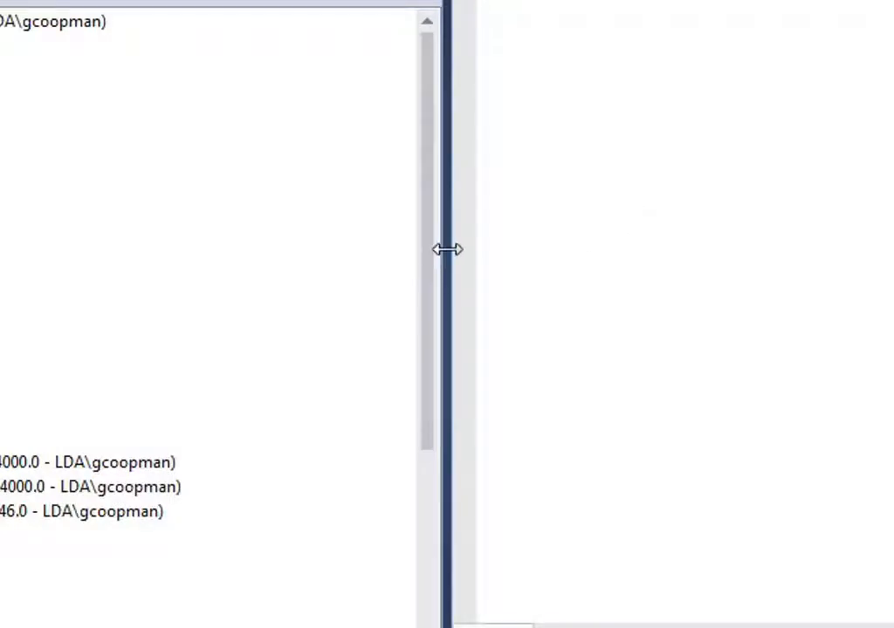
pyautogui.moveTo(447, 250); pyautogui.dragTo(116, 253)
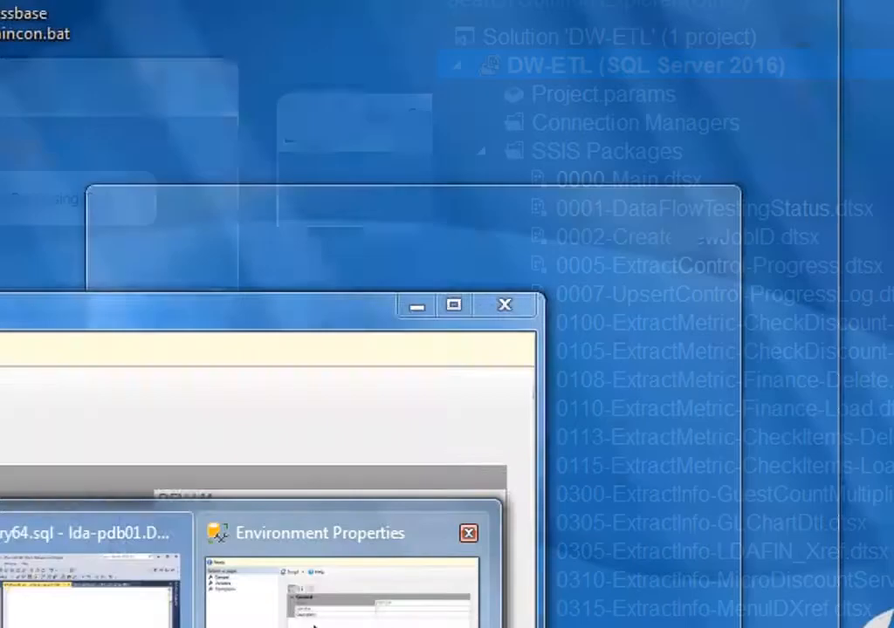
# Return to the DEV-LM Environment Properties window and review the environment's variables.
pyautogui.click(314, 622)
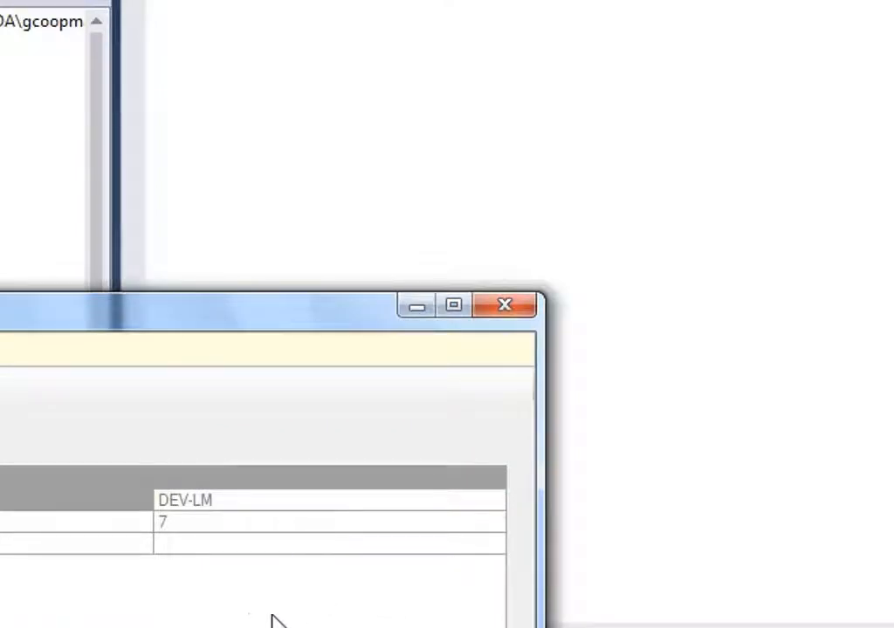
pyautogui.moveTo(253, 323); pyautogui.dragTo(584, 0)
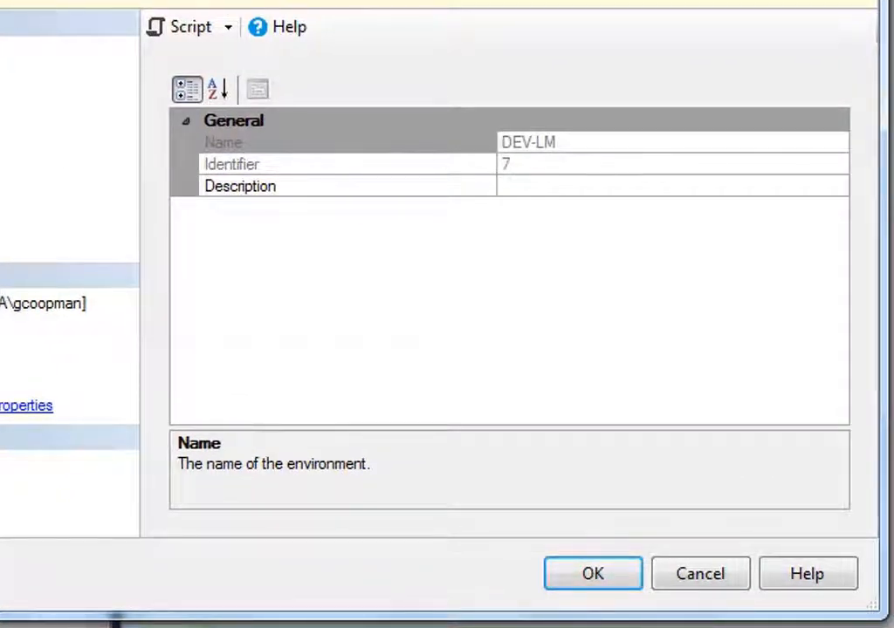
pyautogui.click(2, 69)
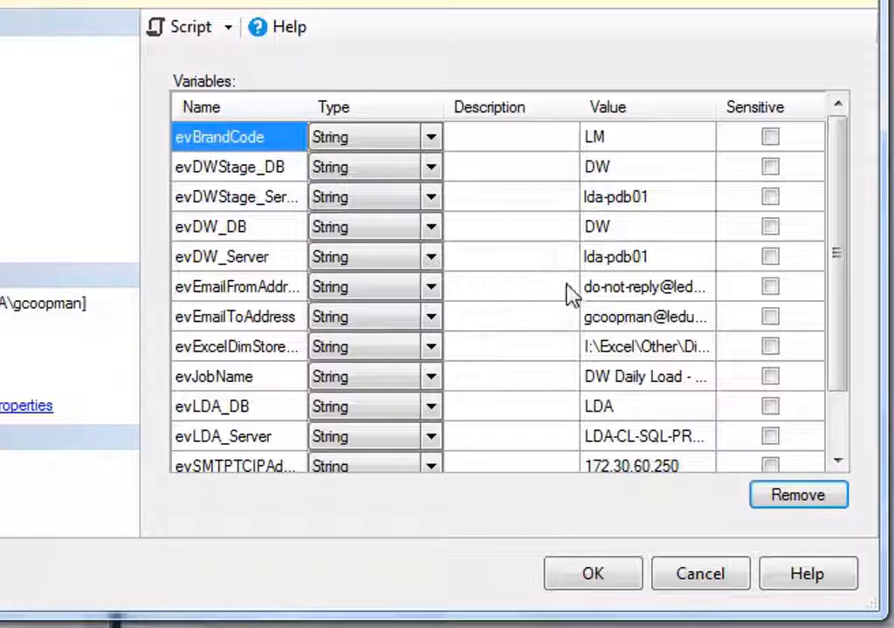
# Cancel the DEV-LM Environment Properties window and clear the search text on the SQLCoop notes page in the browser.
pyautogui.click(694, 595)
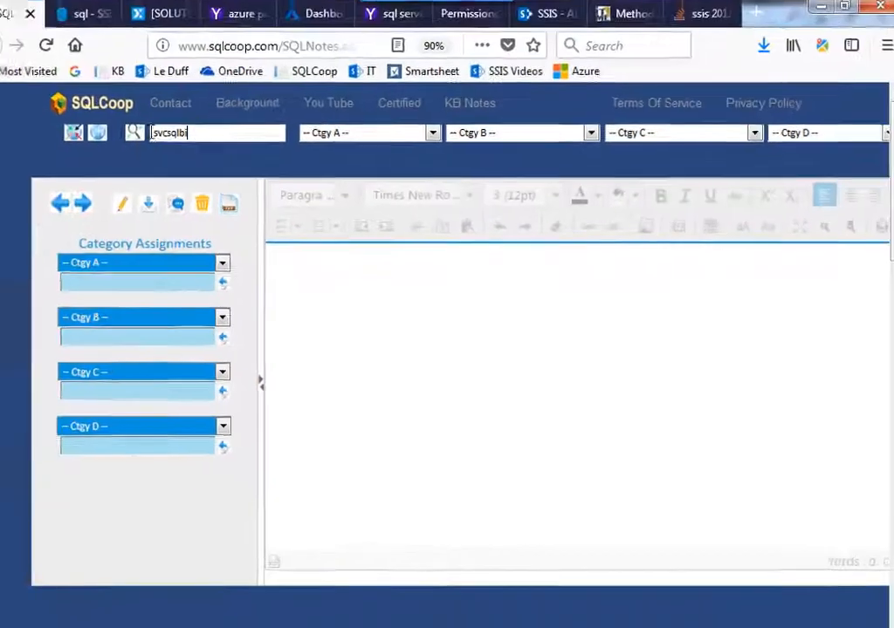
pyautogui.doubleClick(91, 56)
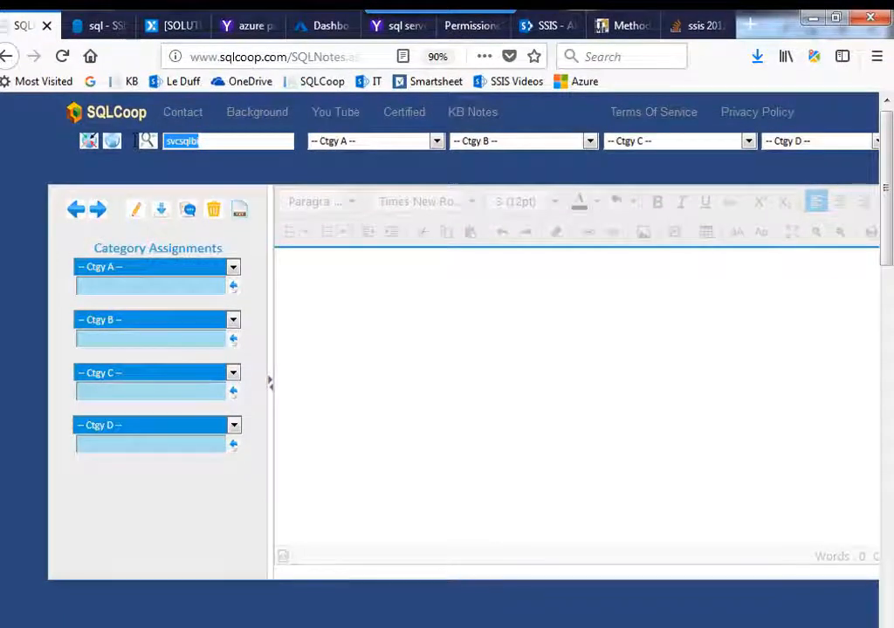
pyautogui.press('Delete')
pyautogui.press('Return')
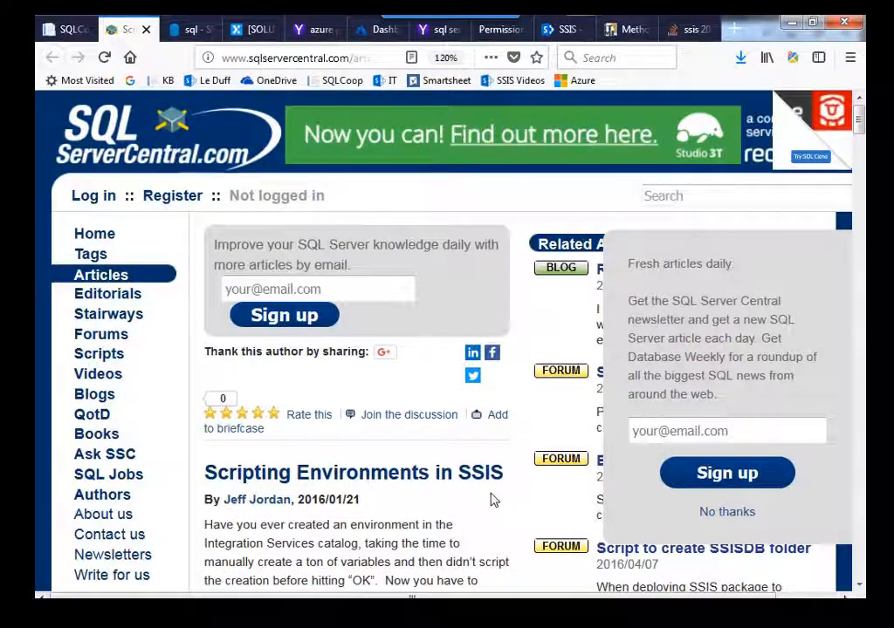
# Dismiss the newsletter sign-up and read through the "Scripting Environments in SSIS" article, including its stored procedure and example script.
pyautogui.click(703, 513)
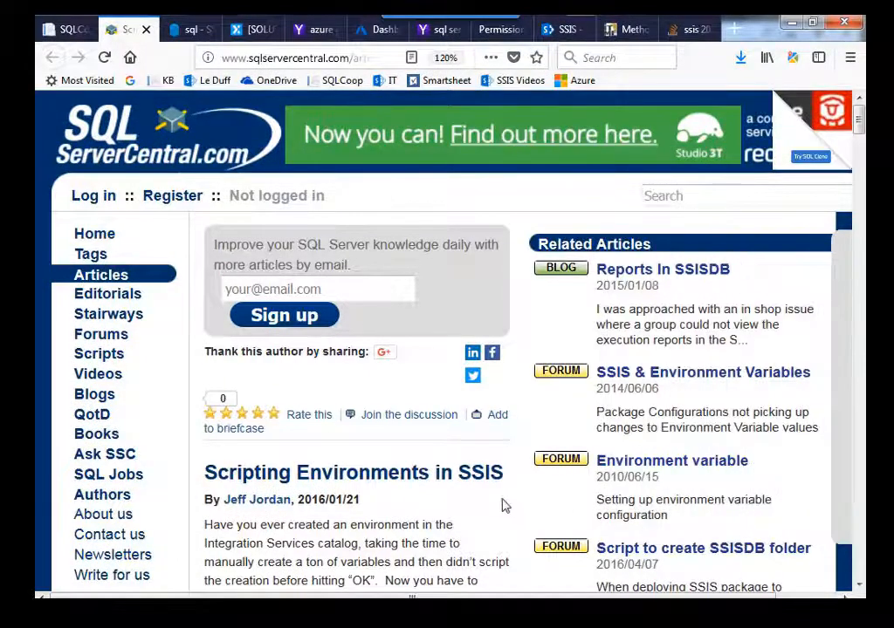
pyautogui.scroll(-10, 487, 507)
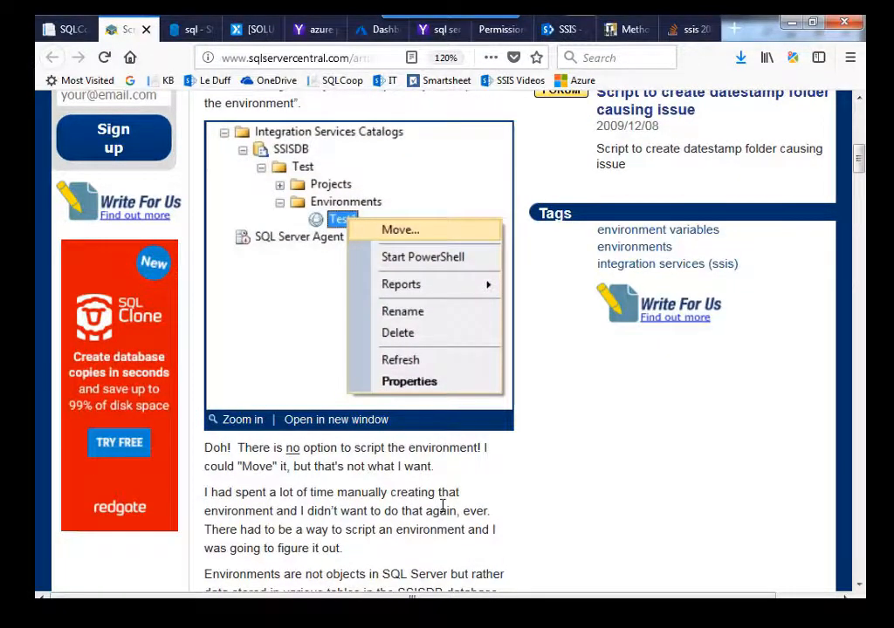
pyautogui.scroll(-14, 442, 506)
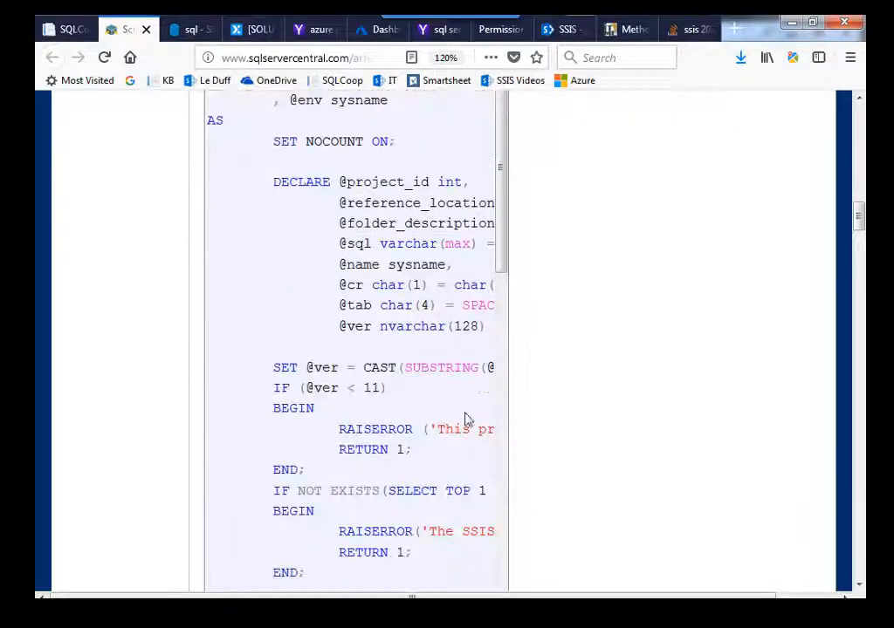
pyautogui.scroll(5, 481, 364)
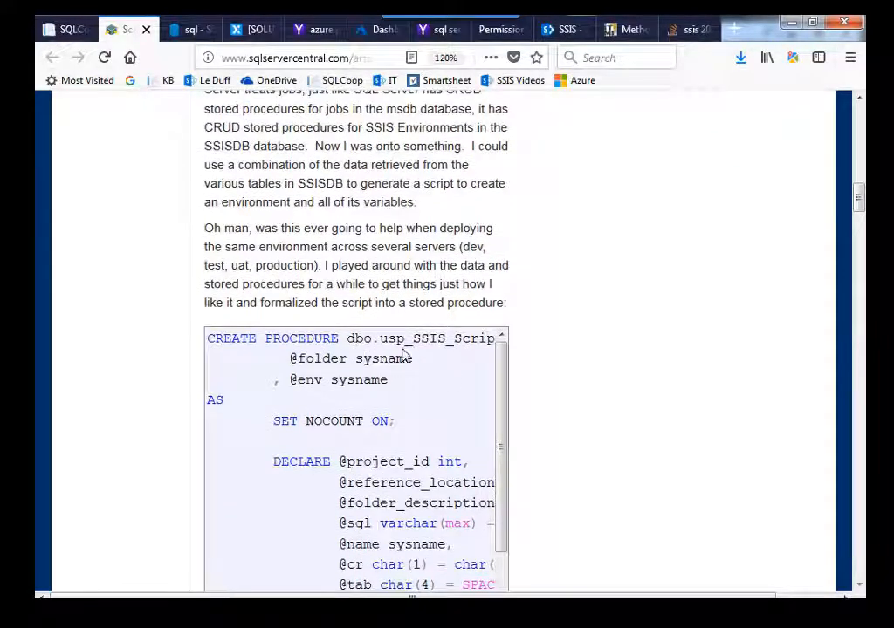
pyautogui.scroll(-10, 412, 409)
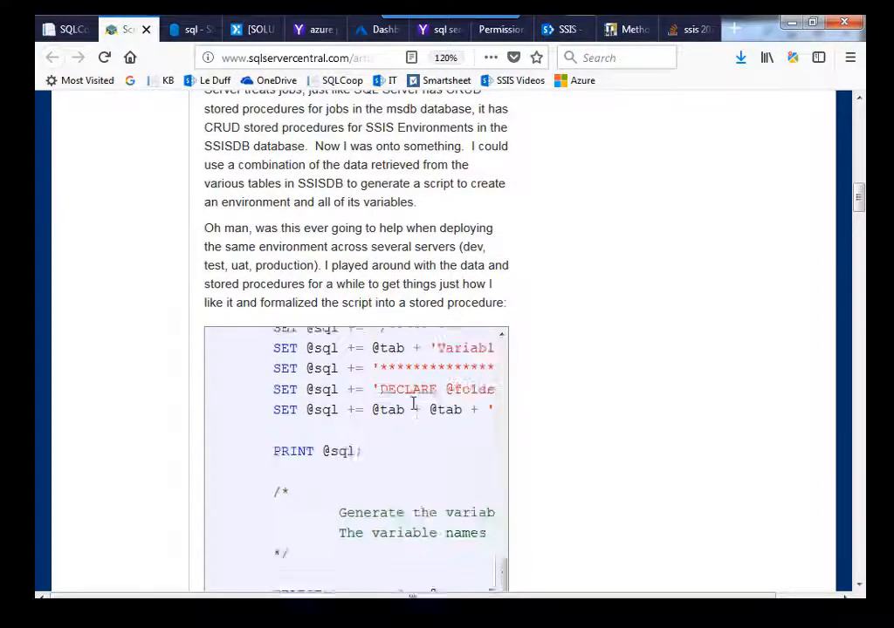
pyautogui.scroll(-4, 413, 406)
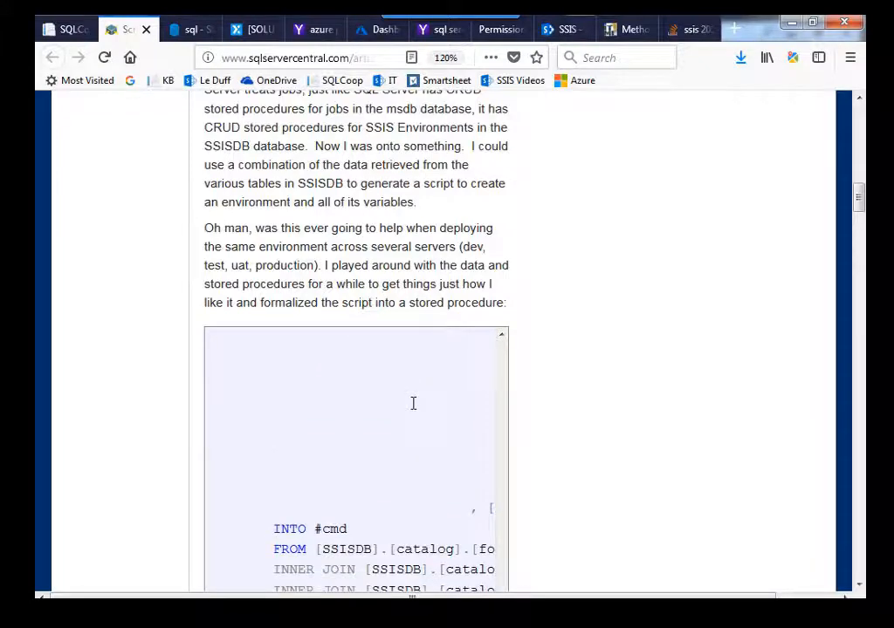
pyautogui.scroll(-3, 413, 403)
pyautogui.scroll(-5, 413, 502)
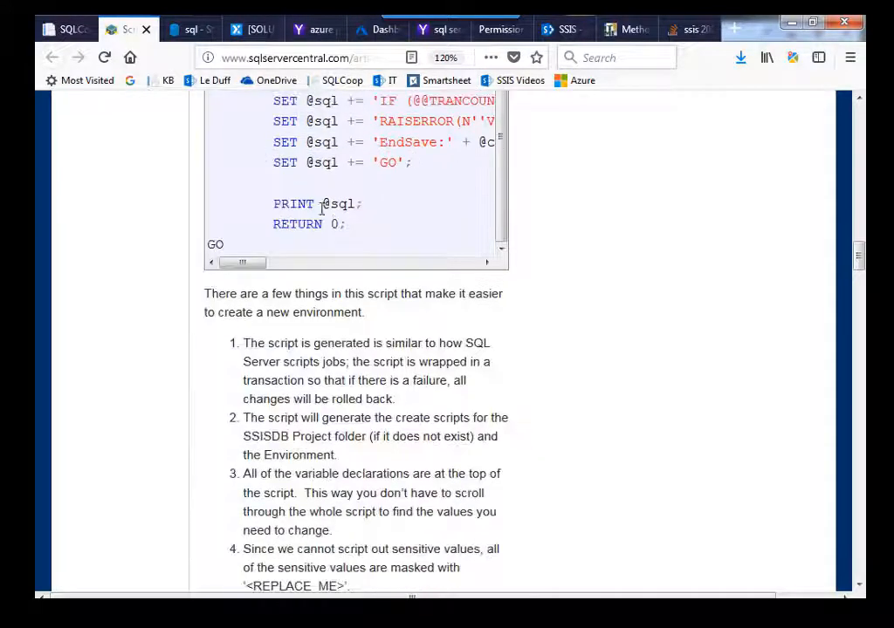
pyautogui.scroll(-6, 382, 329)
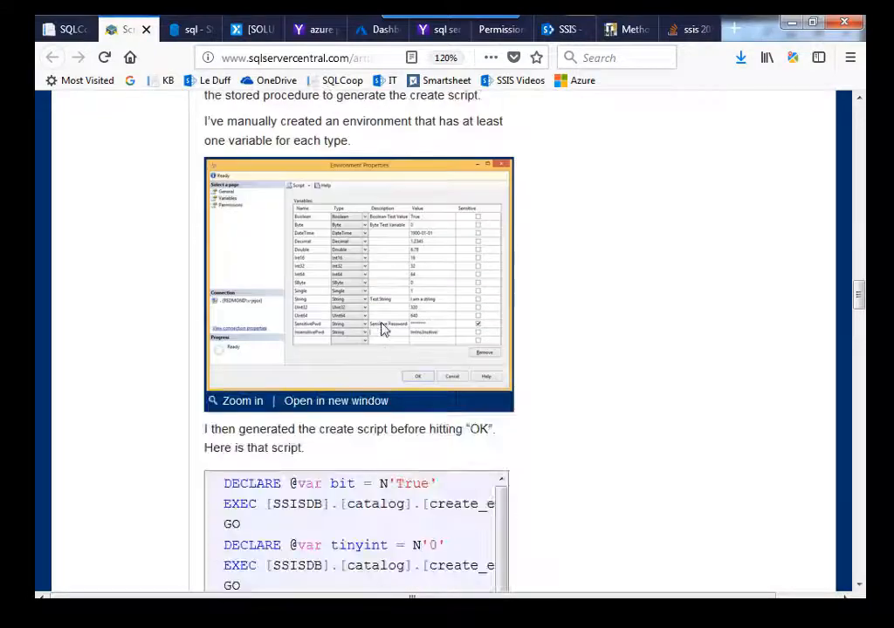
pyautogui.scroll(-15, 599, 327)
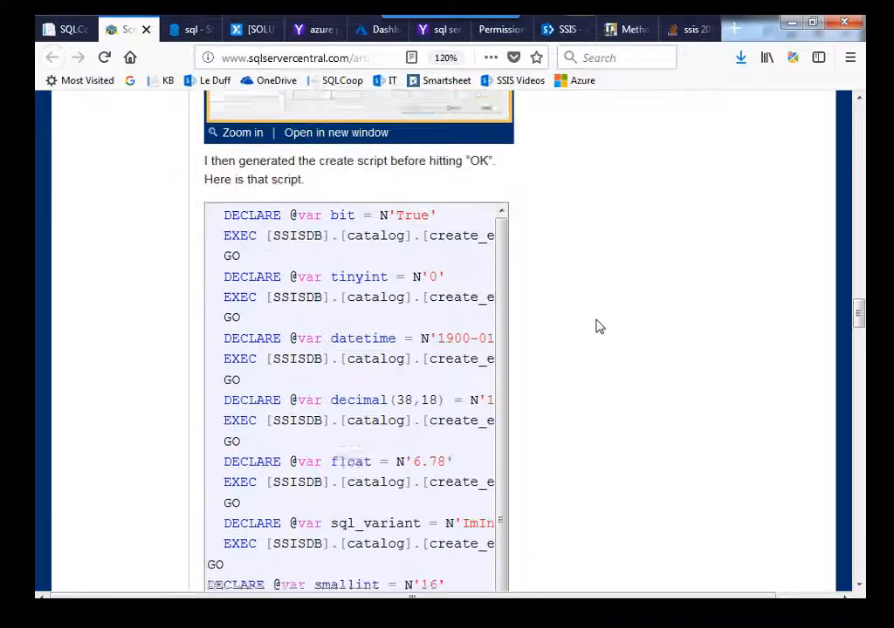
pyautogui.scroll(-20, 597, 325)
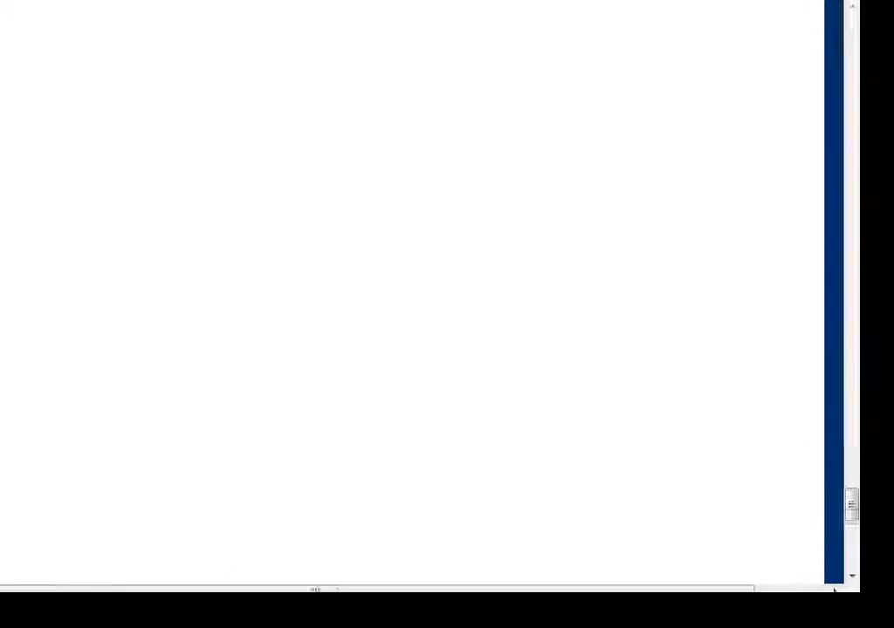
# Return to the SQLCoop note on scripting out SSIS environments and review its nvarchar remarks and sample procedure call.
pyautogui.click(73, 29)
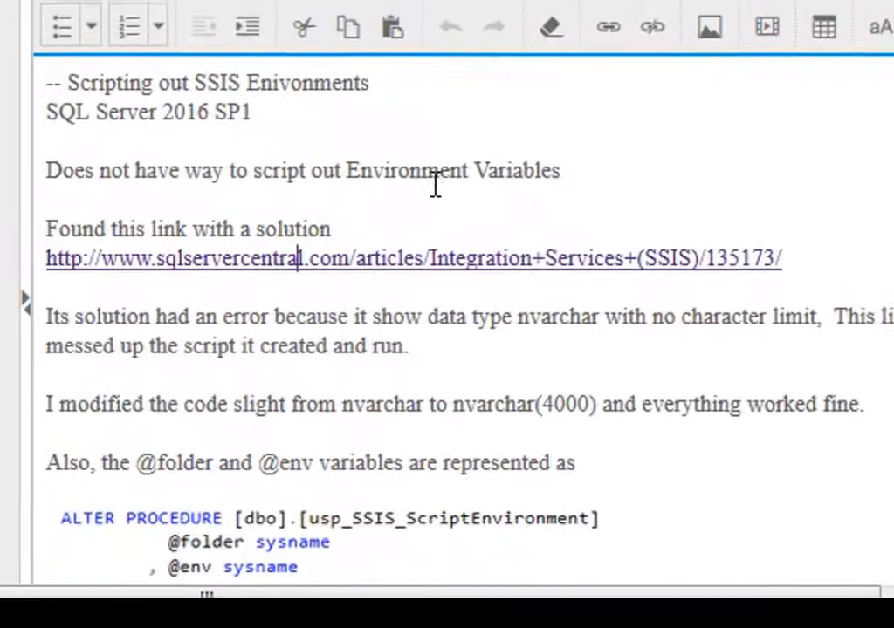
pyautogui.click(112, 88)
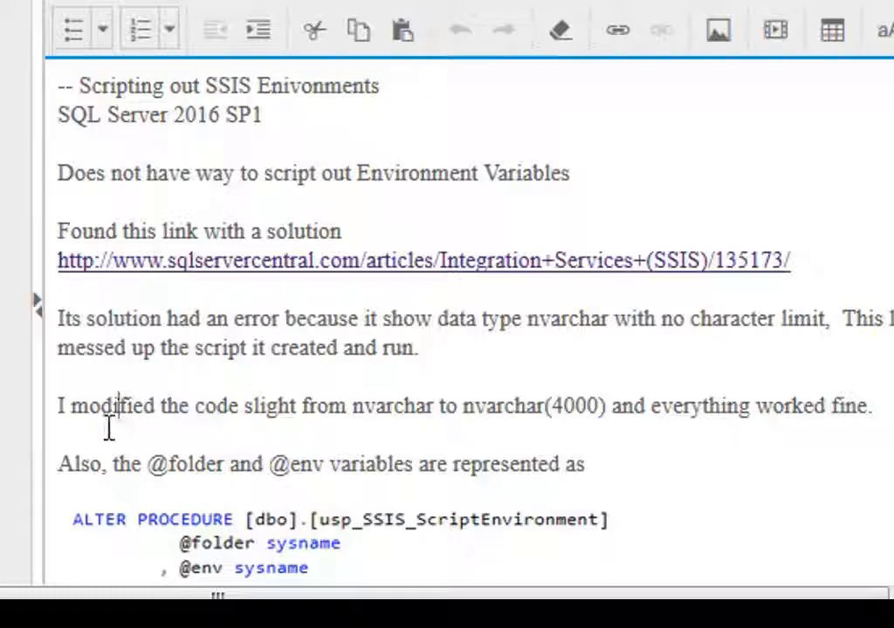
pyautogui.click(201, 436)
pyautogui.scroll(-5, 207, 437)
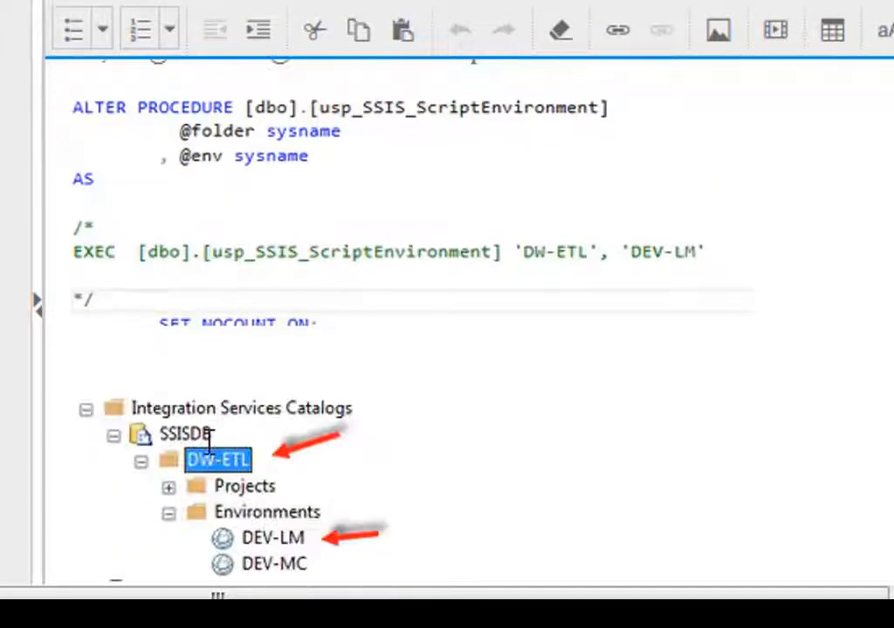
pyautogui.click(385, 174)
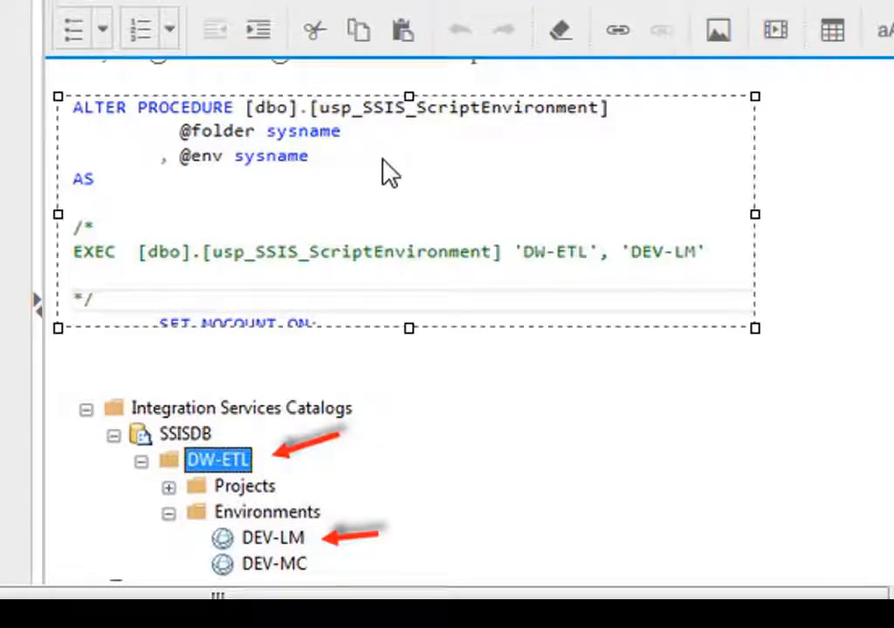
pyautogui.click(846, 247)
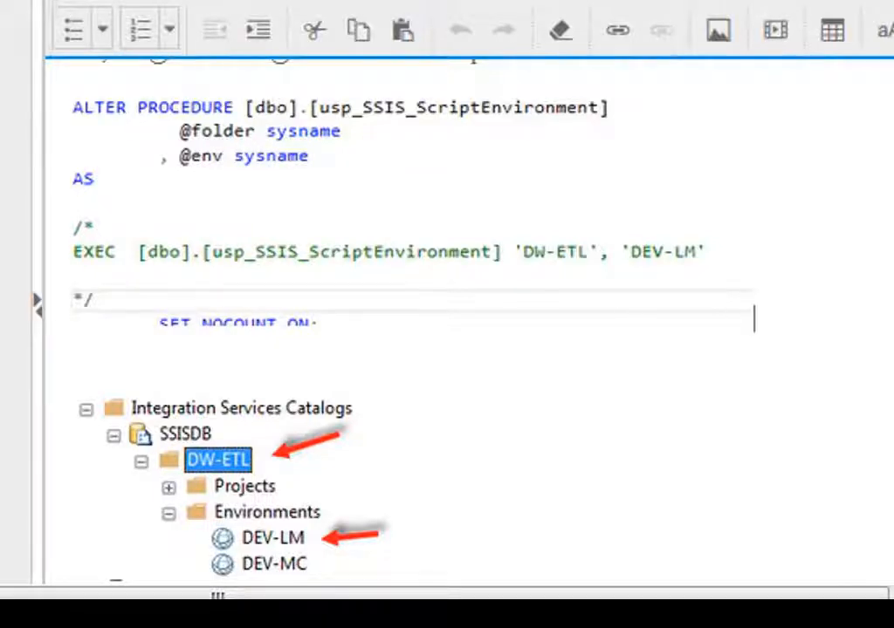
# Expand the SQLCoop note's editor to full screen and look over the folder and environment parameter explanation.
pyautogui.scroll(-4, 778, 356)
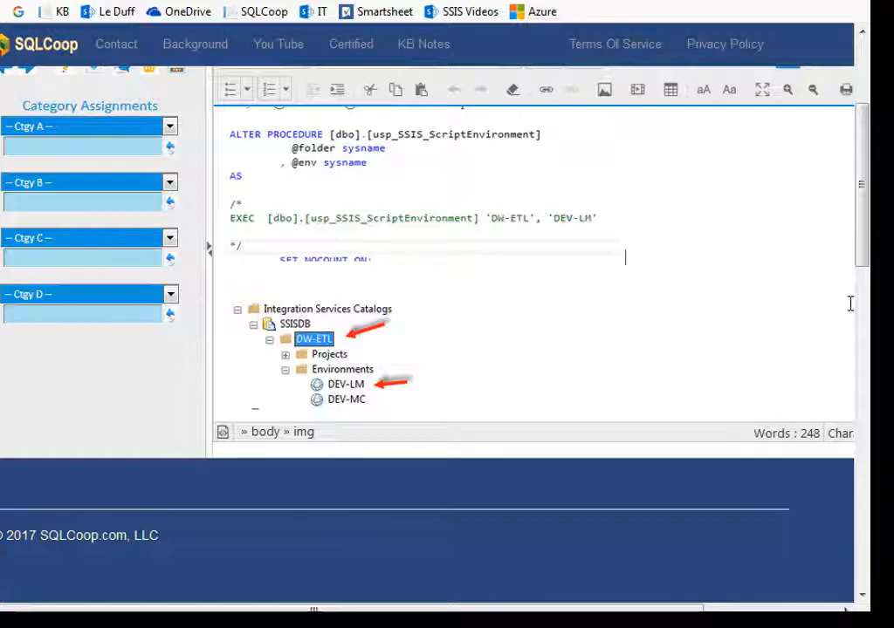
pyautogui.moveTo(861, 259)
pyautogui.mouseDown()
pyautogui.moveTo(859, 301)
pyautogui.moveTo(847, 266)
pyautogui.mouseUp()
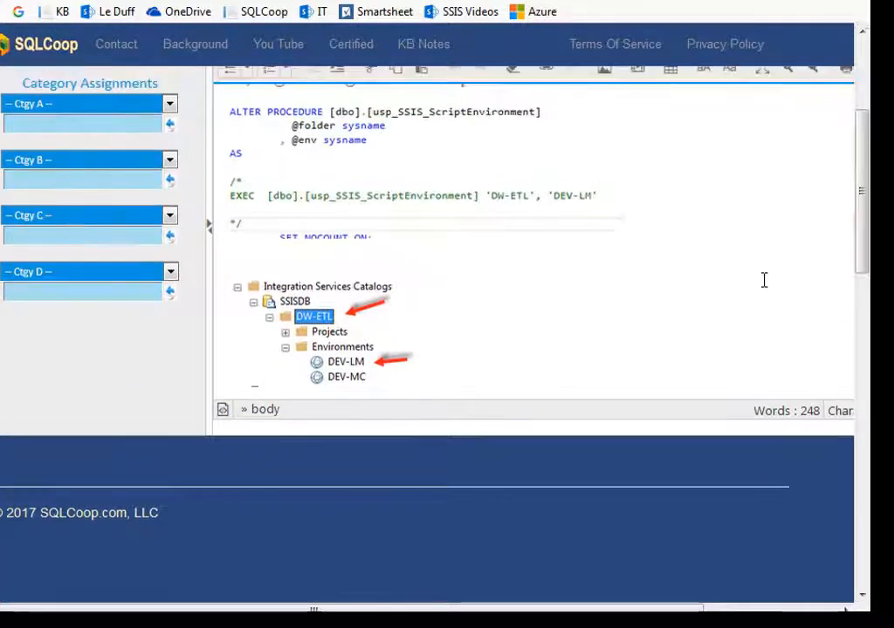
pyautogui.scroll(3, 764, 279)
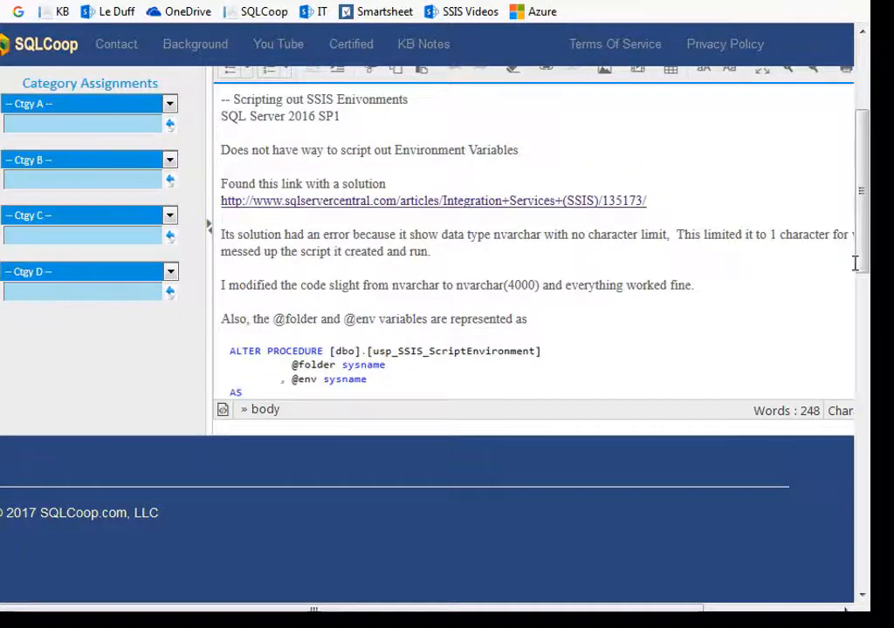
pyautogui.scroll(-3, 553, 297)
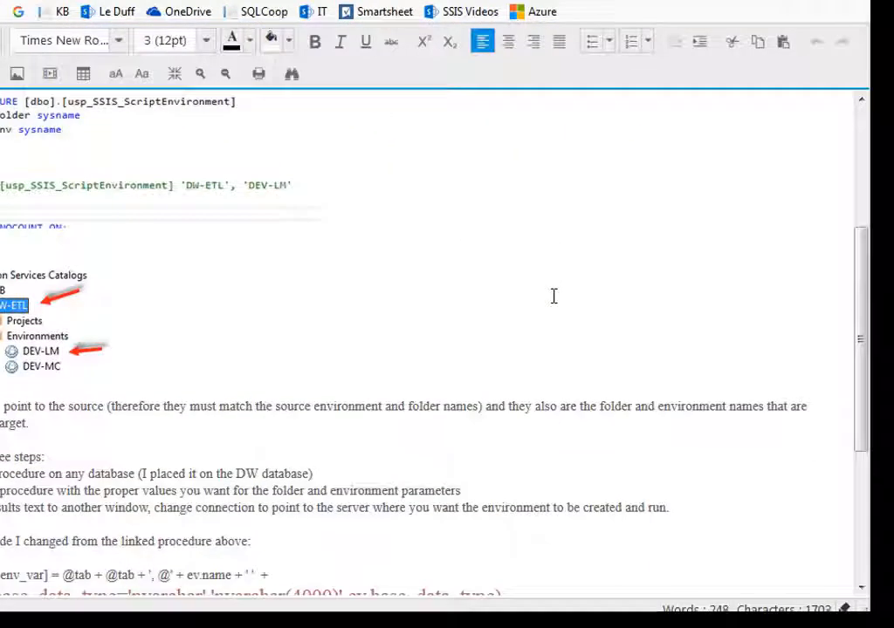
pyautogui.scroll(3, 348, 383)
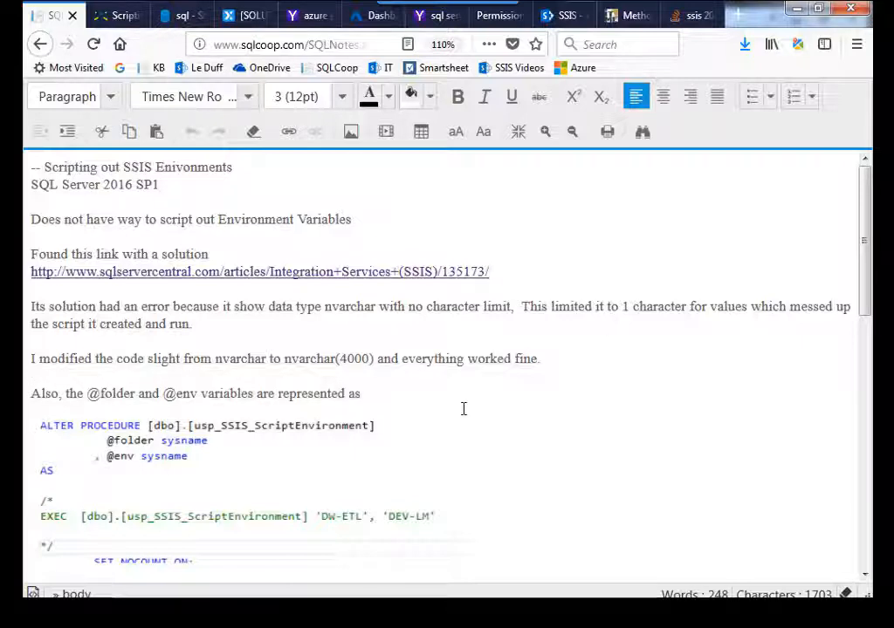
# Examine the note's three-step procedure and the changed iif expression that replaces nvarchar with nvarchar(4000).
pyautogui.click(404, 456)
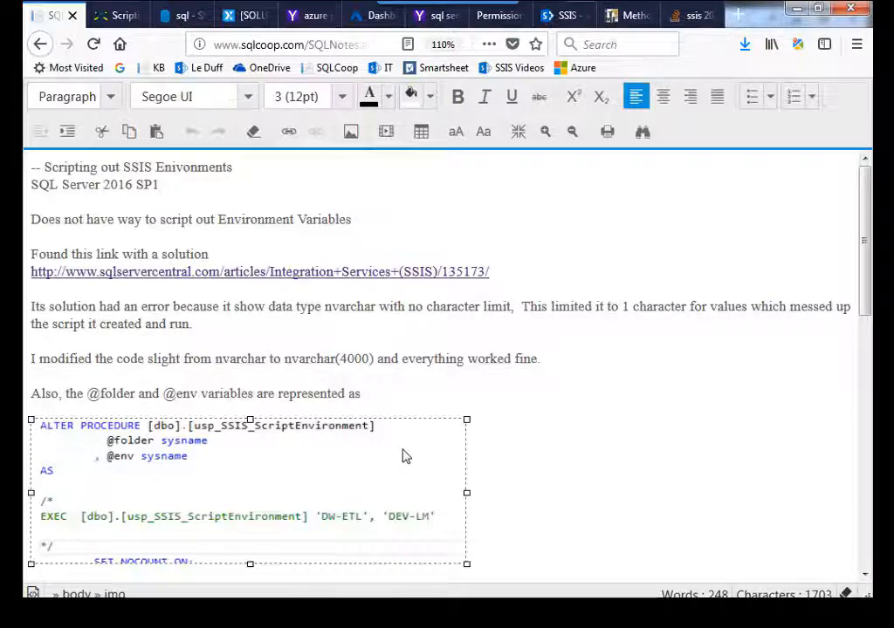
pyautogui.click(605, 406)
pyautogui.scroll(-5, 604, 407)
pyautogui.scroll(-8, 605, 407)
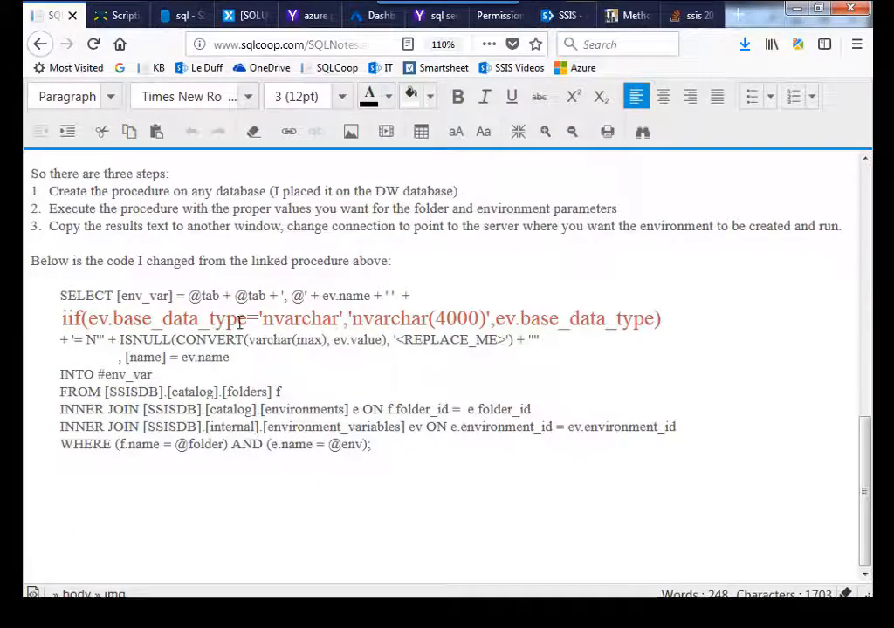
pyautogui.click(61, 320)
pyautogui.hotkey('shift', 'Right')
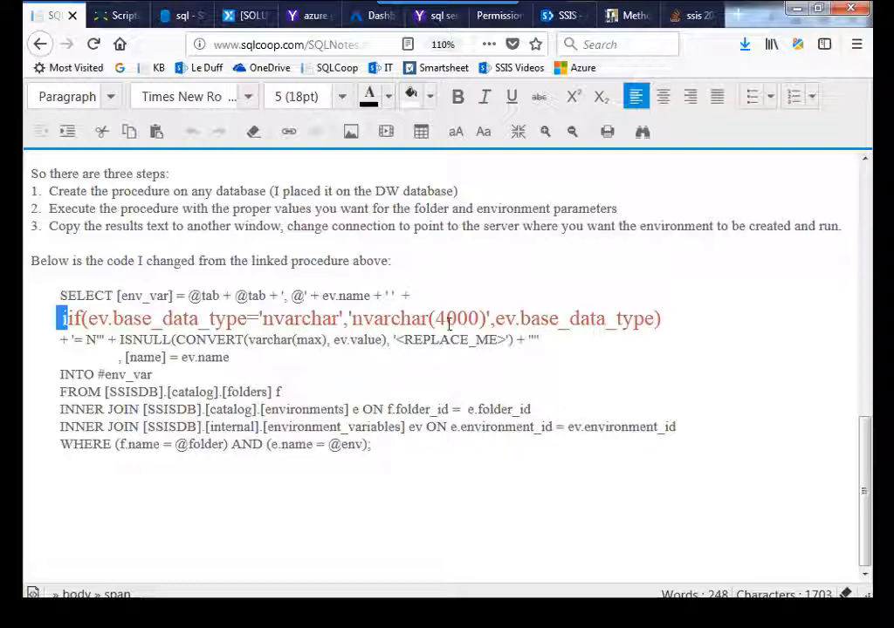
pyautogui.click(442, 376)
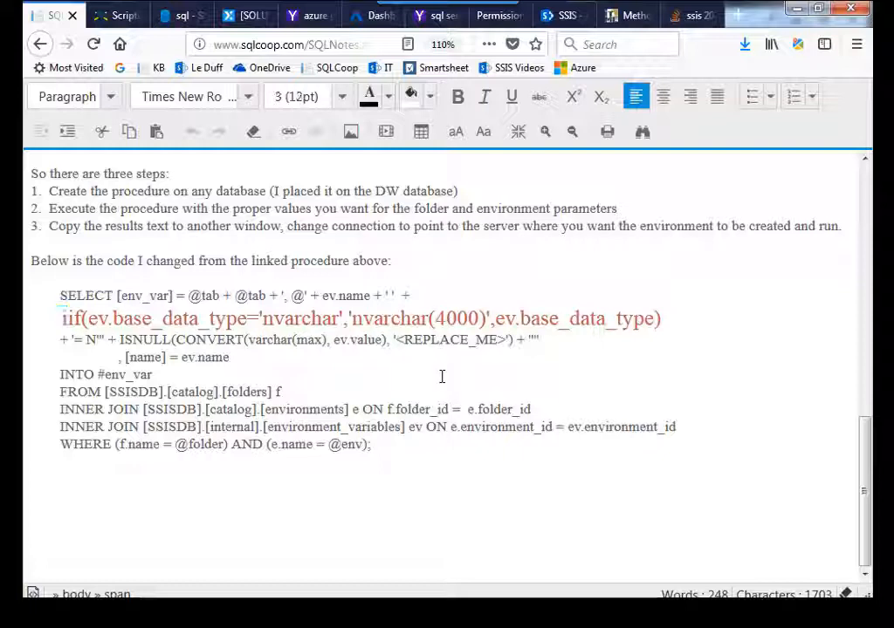
pyautogui.click(415, 319)
pyautogui.click(403, 361)
pyautogui.click(398, 235)
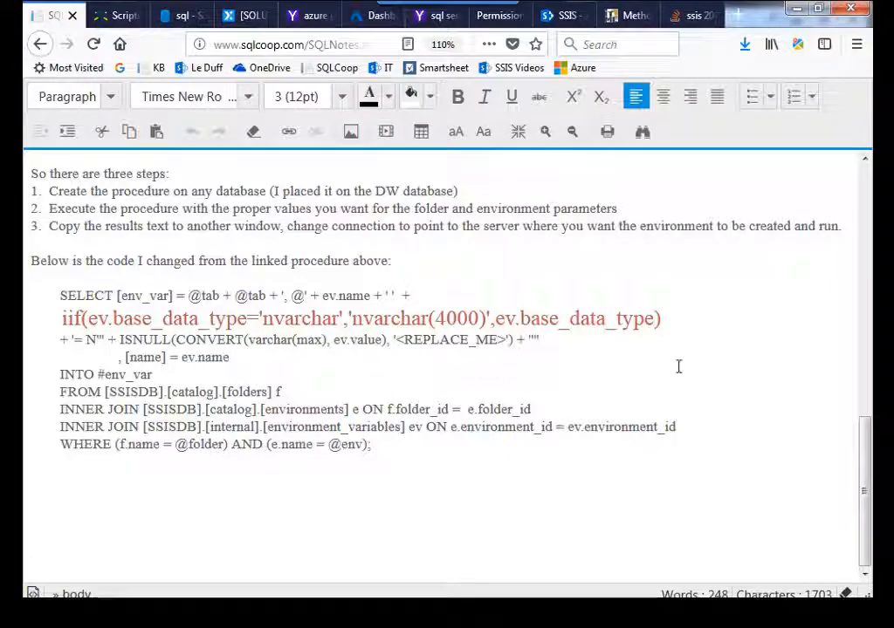
pyautogui.moveTo(865, 462); pyautogui.dragTo(805, 293)
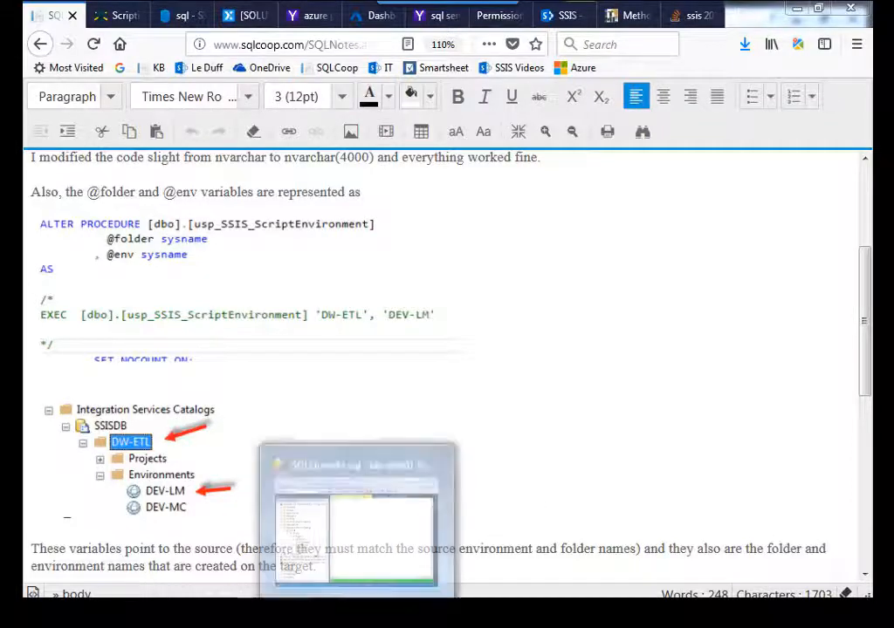
# Switch to SQL Server Management Studio and expand the DW database's Programmability folder on lda-pdb01 to its stored procedures.
pyautogui.click(351, 612)
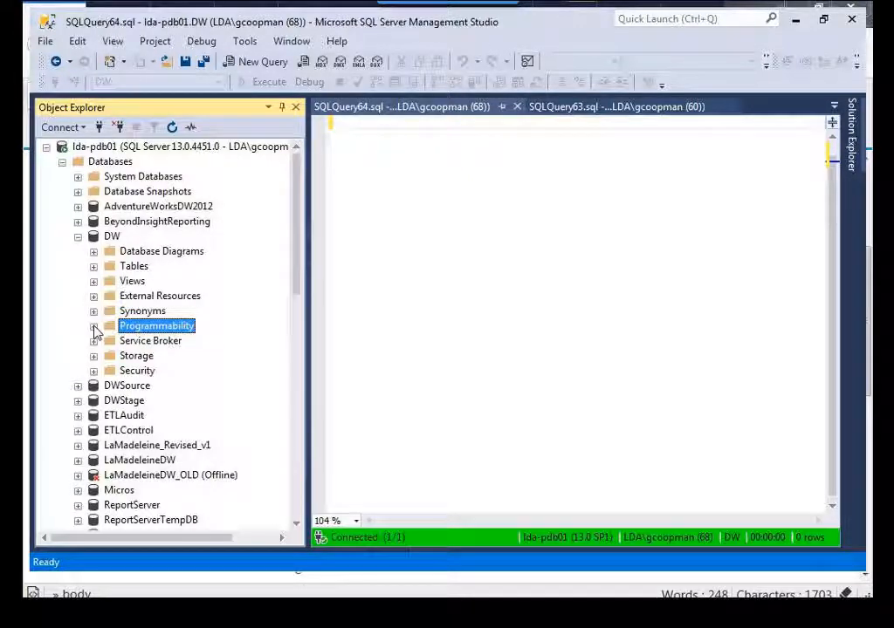
pyautogui.click(78, 237)
pyautogui.click(78, 236)
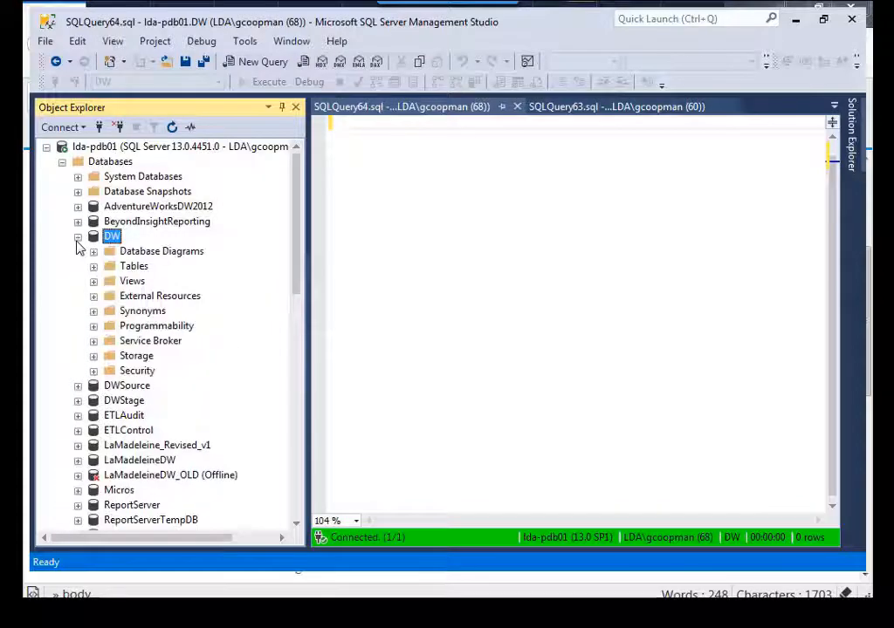
pyautogui.click(144, 327)
pyautogui.click(94, 326)
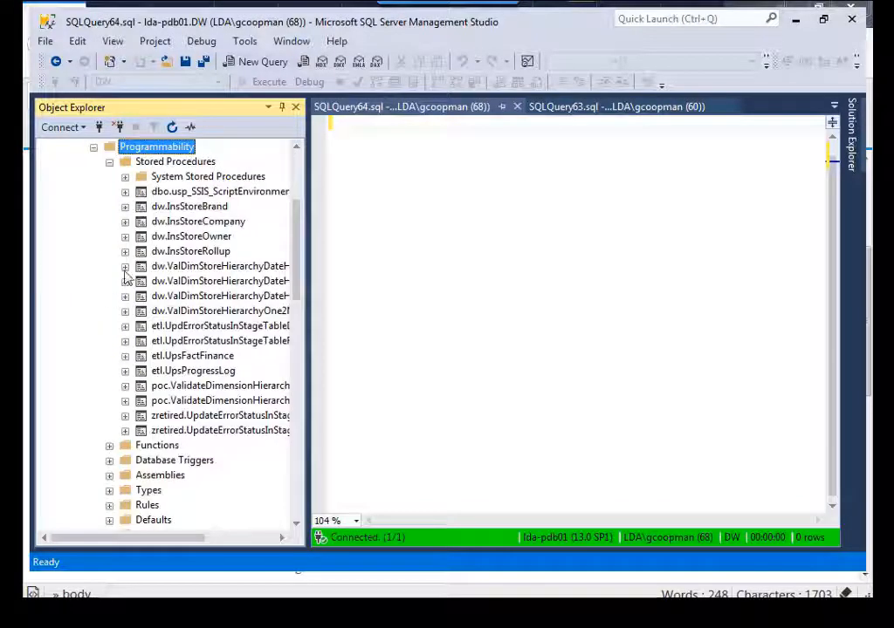
# Open the dbo.usp_SSIS_ScriptEnvironment stored procedure for modification in a query window.
pyautogui.click(196, 193)
pyautogui.rightClick(195, 195)
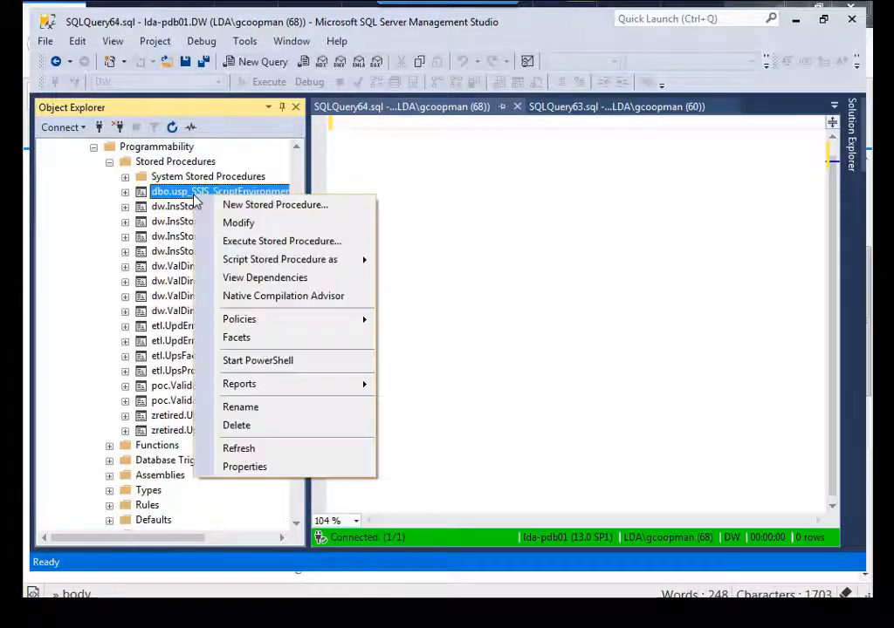
pyautogui.click(238, 224)
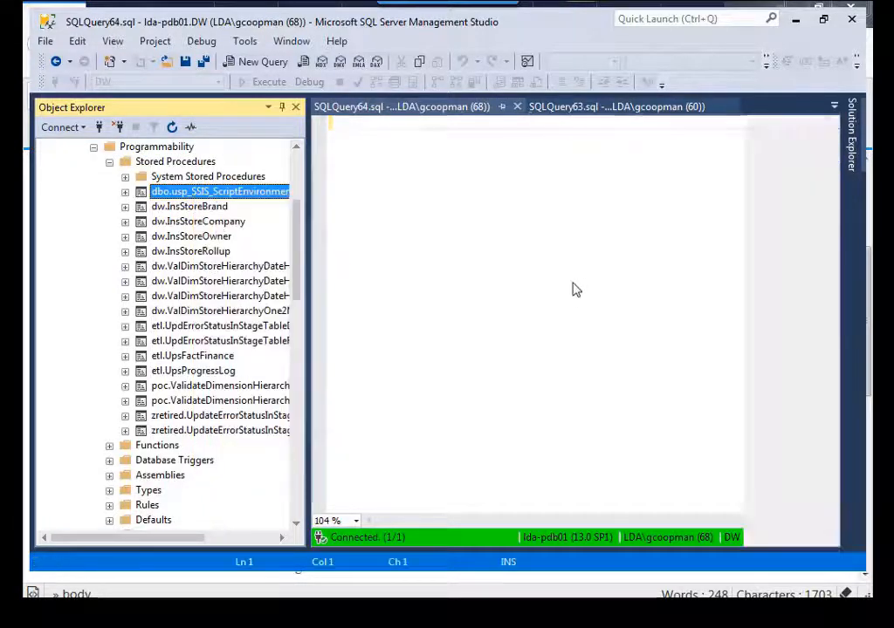
pyautogui.click(493, 280)
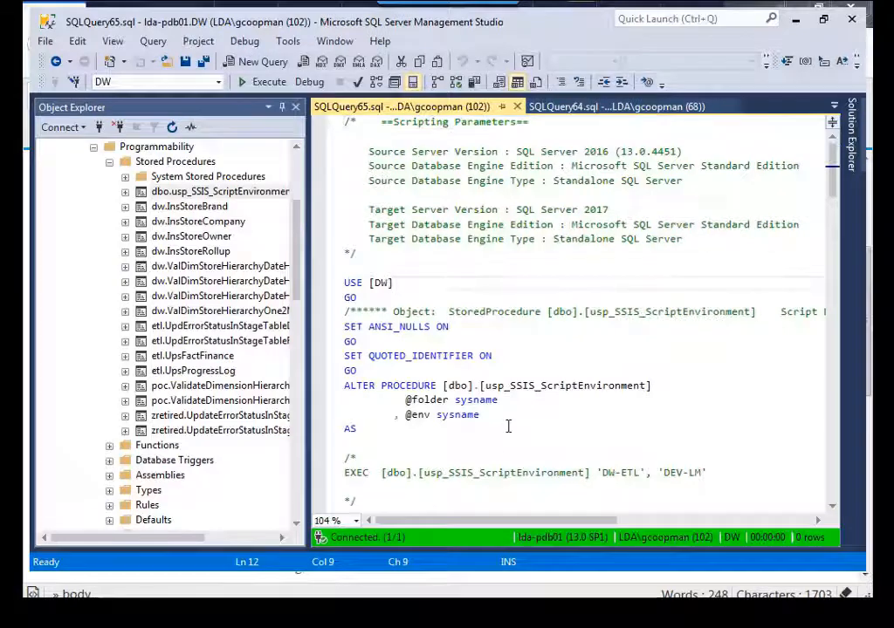
# Execute the commented sample call EXEC [dbo].[usp_SSIS_ScriptEnvironment] 'DW-ETL', 'DEV-LM' inside the procedure script on lda-pdb01.
pyautogui.click(672, 474)
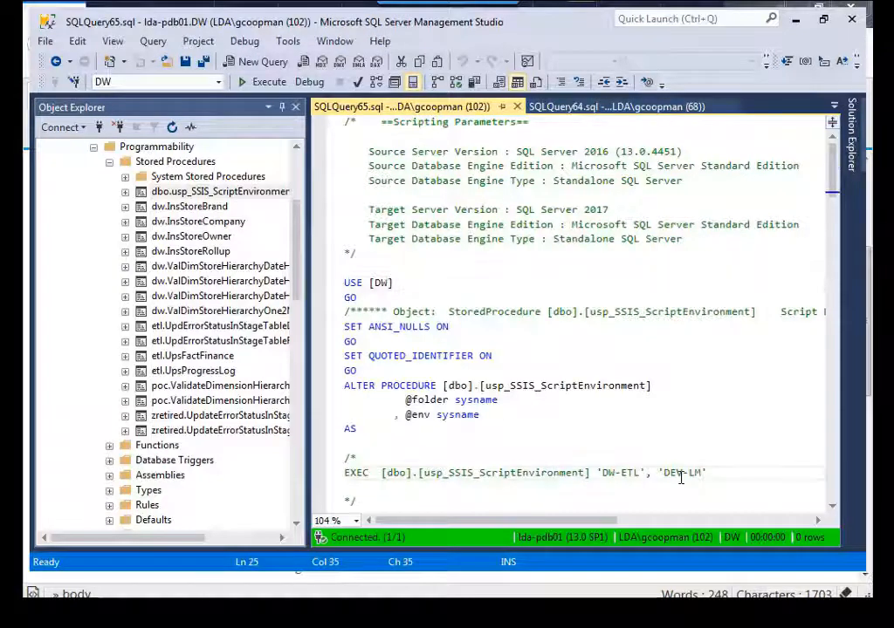
pyautogui.click(718, 473)
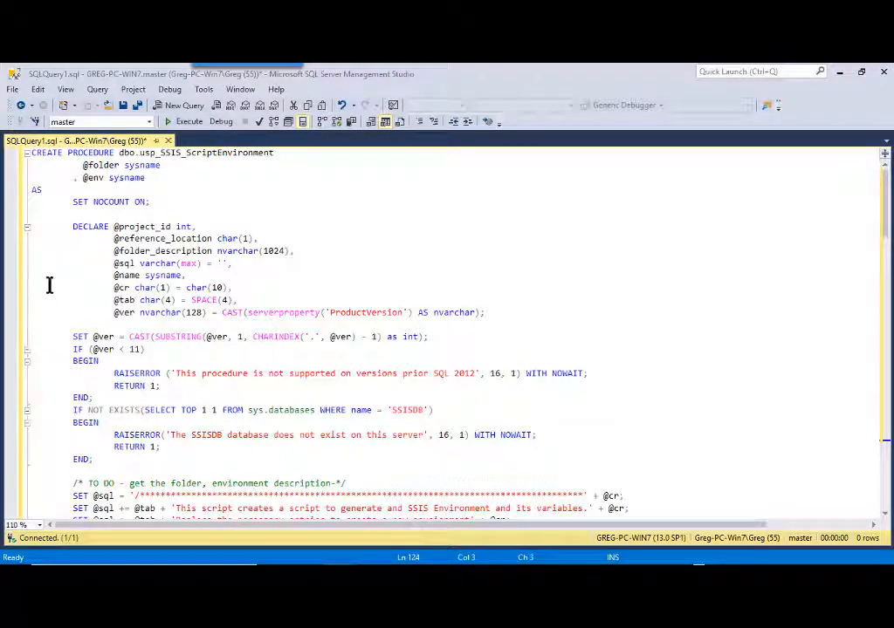
# Examine the CREATE PROCEDURE code of usp_SSIS_ScriptEnvironment, from its parameters and version checks through the variable declaration and creation sections.
pyautogui.click(266, 202)
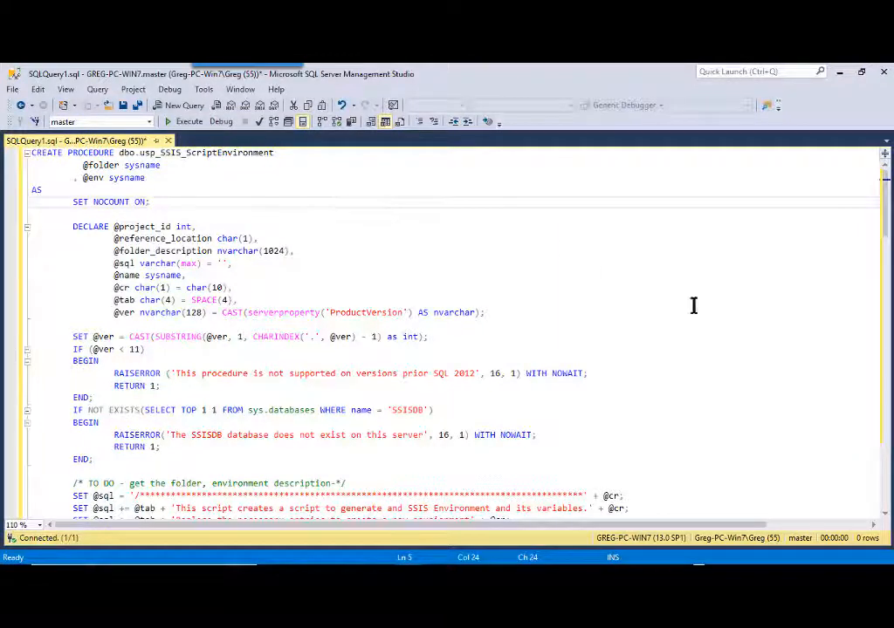
pyautogui.click(885, 517)
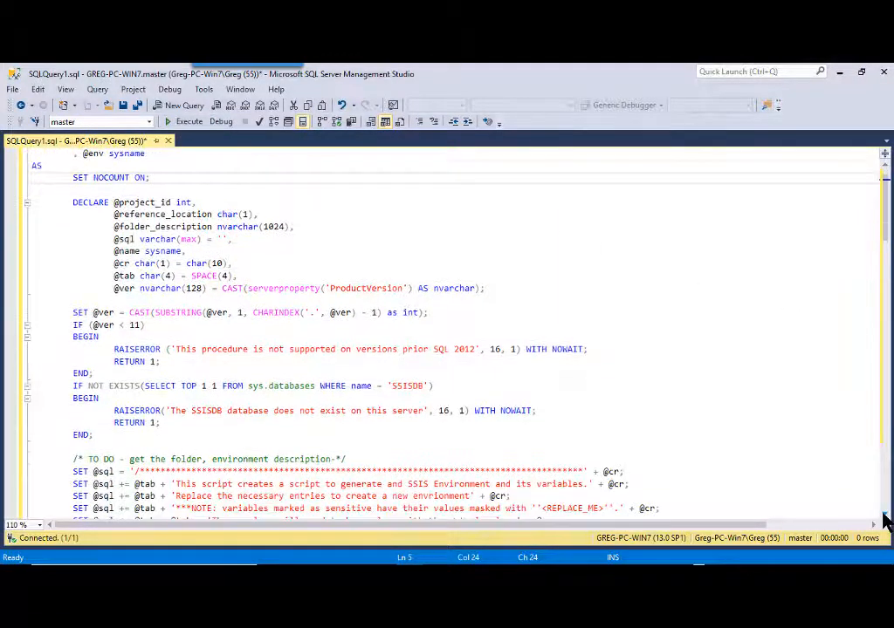
pyautogui.scroll(-6, 885, 516)
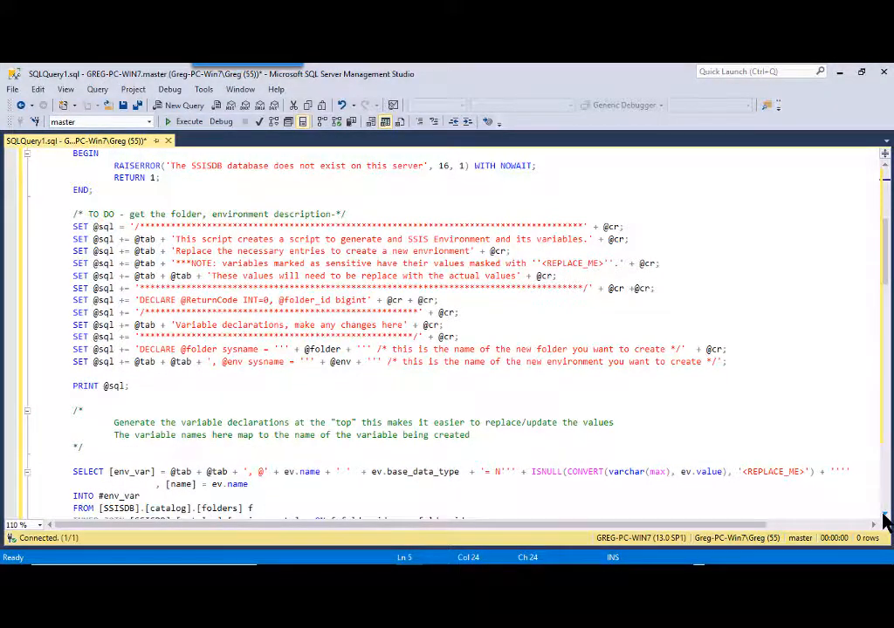
pyautogui.scroll(-6, 883, 520)
pyautogui.scroll(-3, 883, 519)
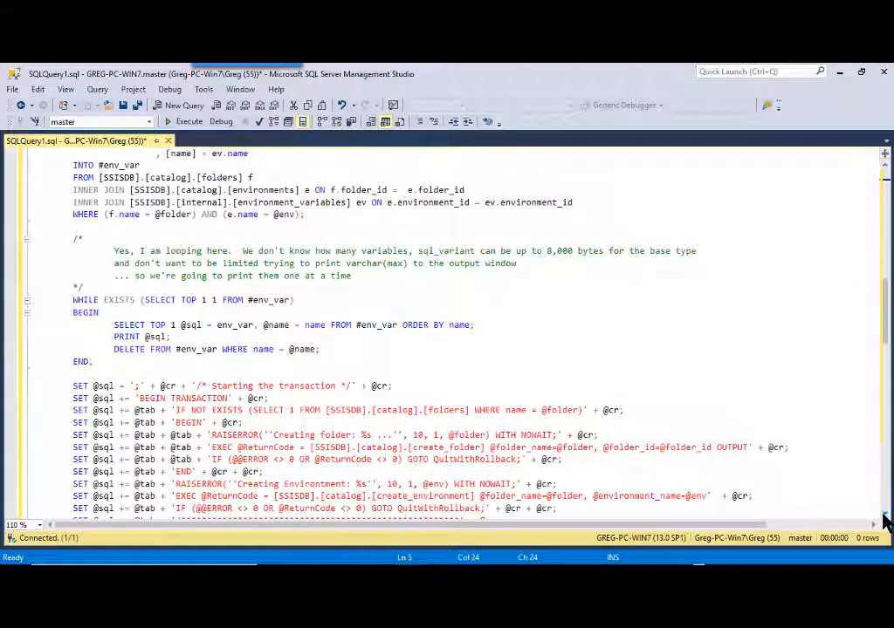
pyautogui.scroll(-6, 883, 520)
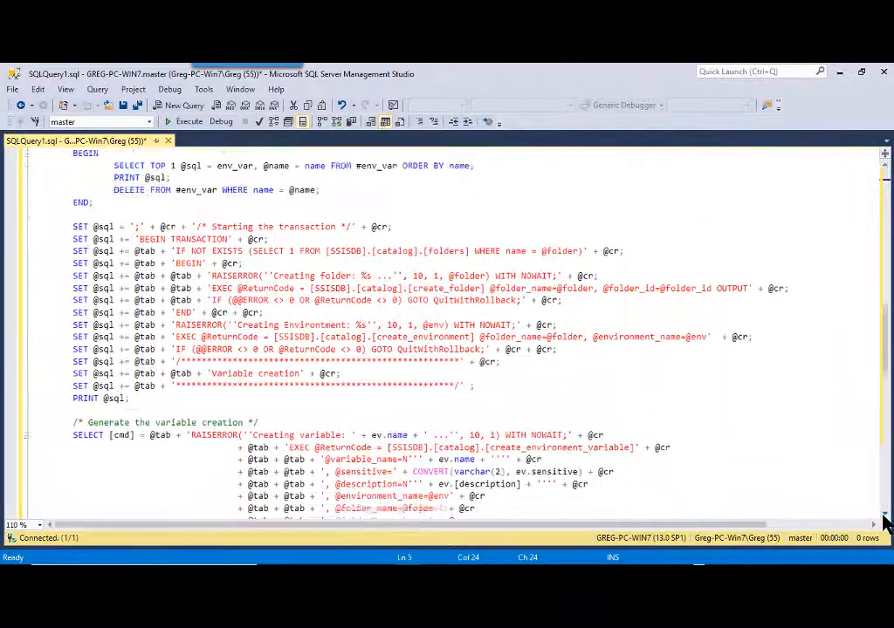
pyautogui.scroll(-3, 883, 519)
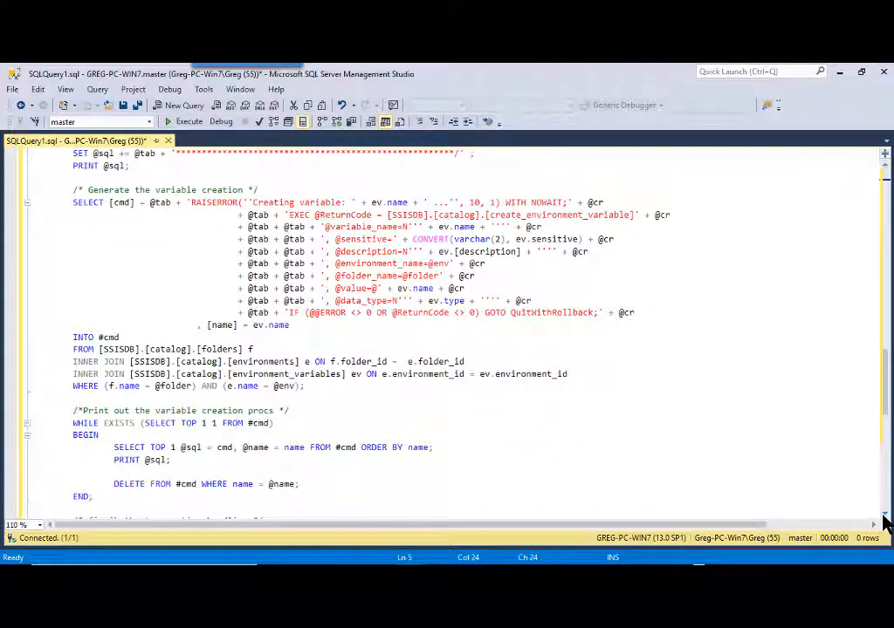
pyautogui.scroll(-3, 883, 519)
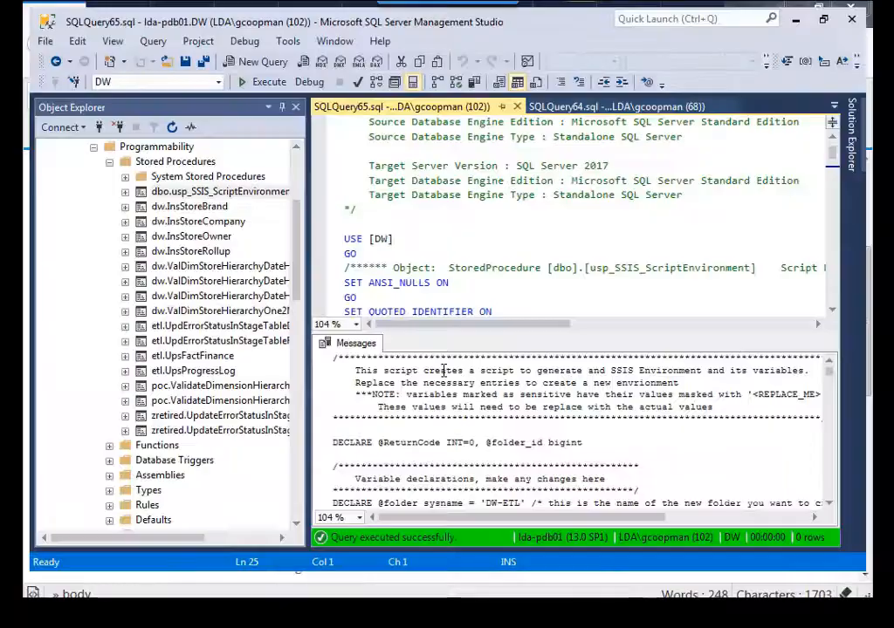
# Look through the environment script generated in the query messages and select all of it for copying.
pyautogui.click(444, 371)
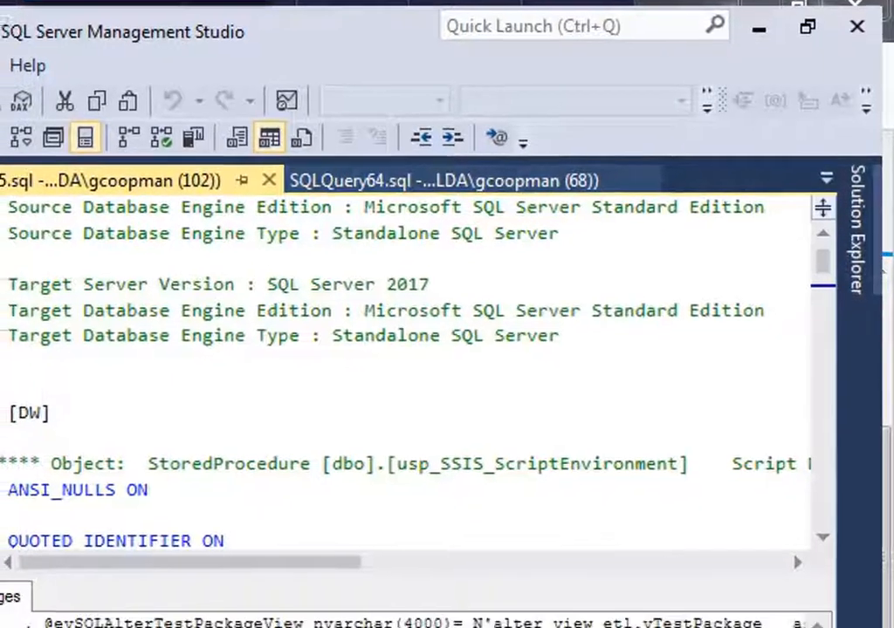
pyautogui.click(828, 594)
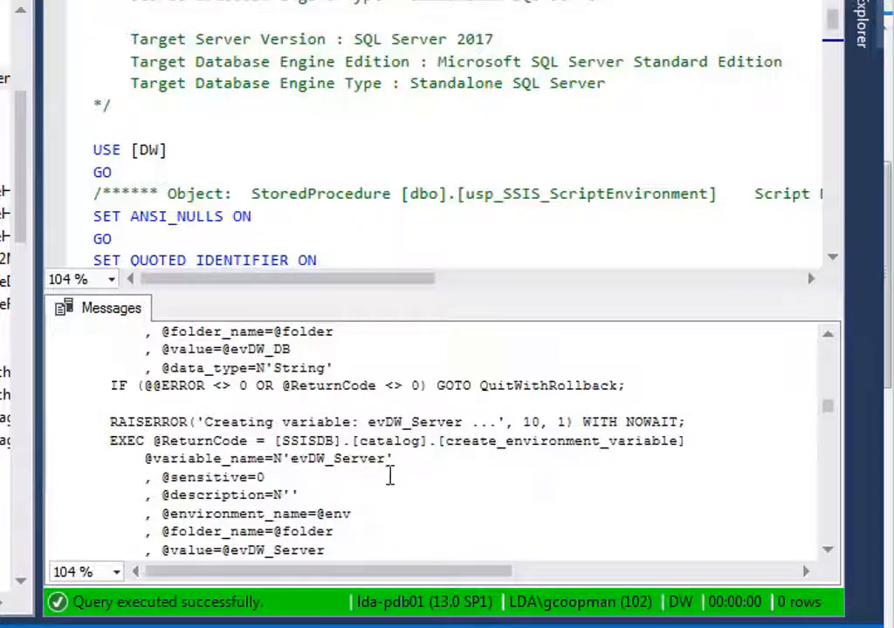
pyautogui.scroll(-5, 370, 513)
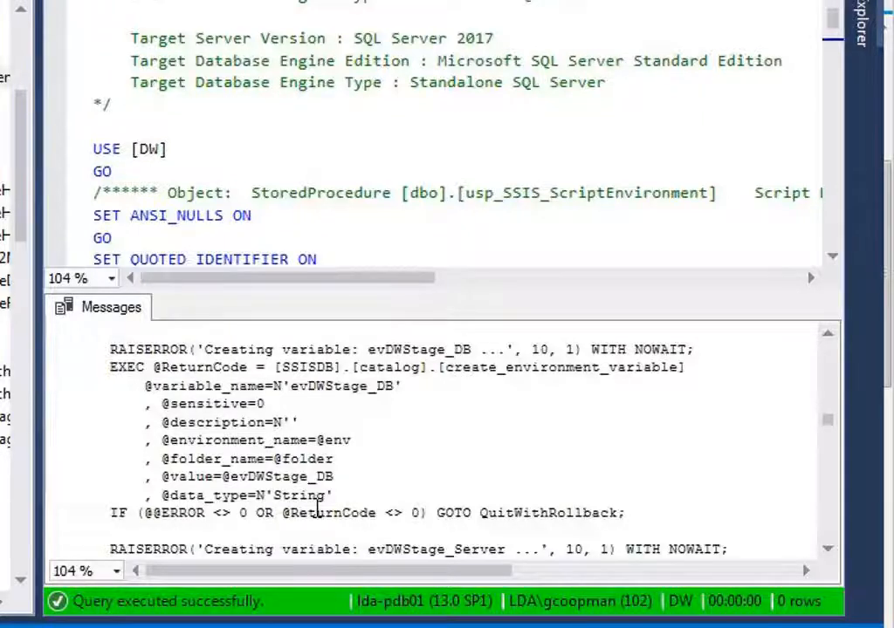
pyautogui.scroll(6, 429, 491)
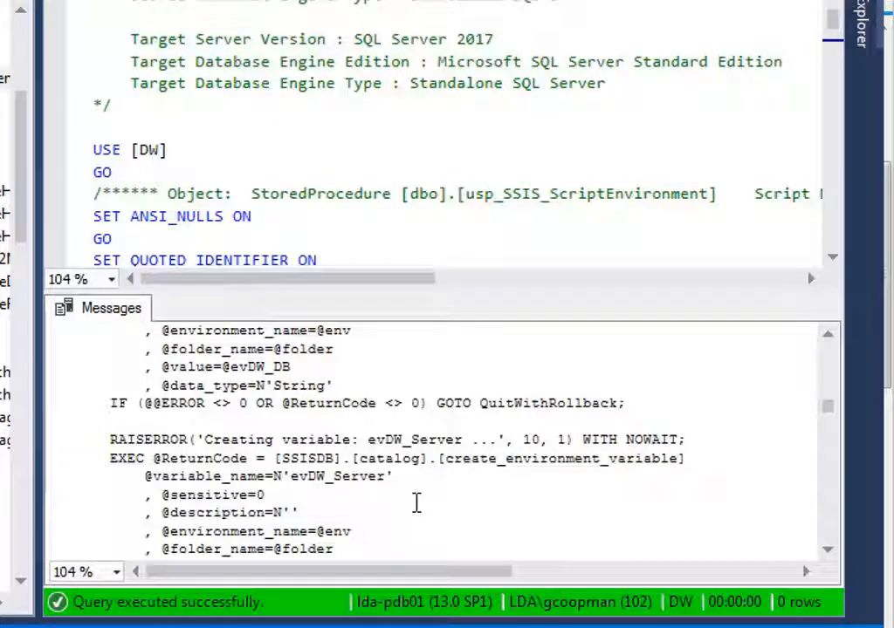
pyautogui.scroll(-15, 417, 504)
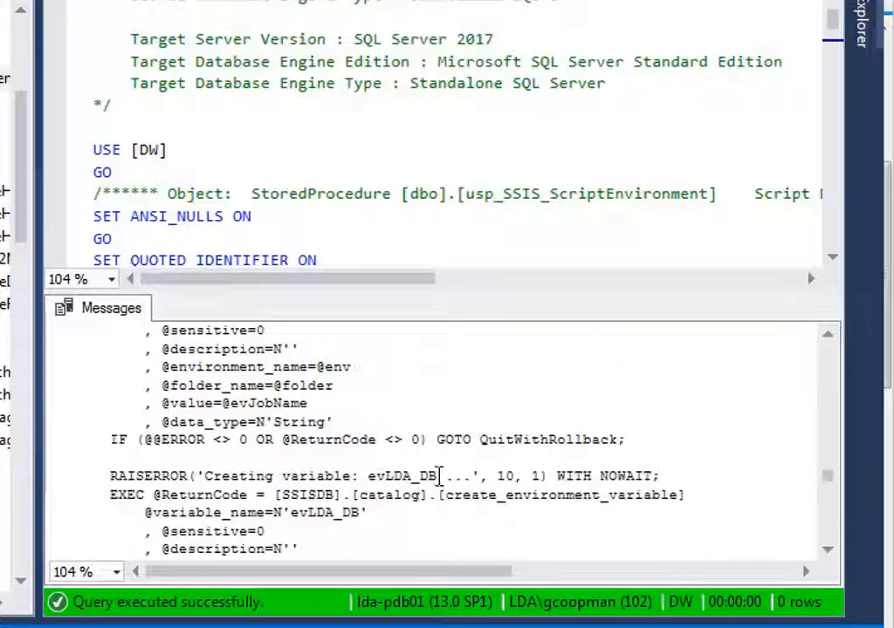
pyautogui.hotkey('ctrl', 'a')
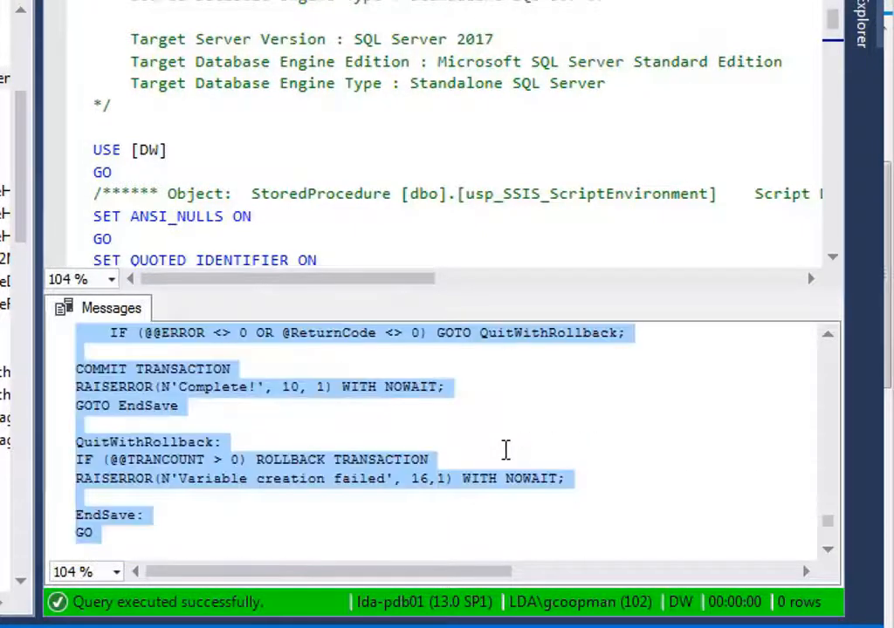
# Open a new query window connected to devsqli01.lda.local and paste the copied environment script into it.
pyautogui.click(479, 153)
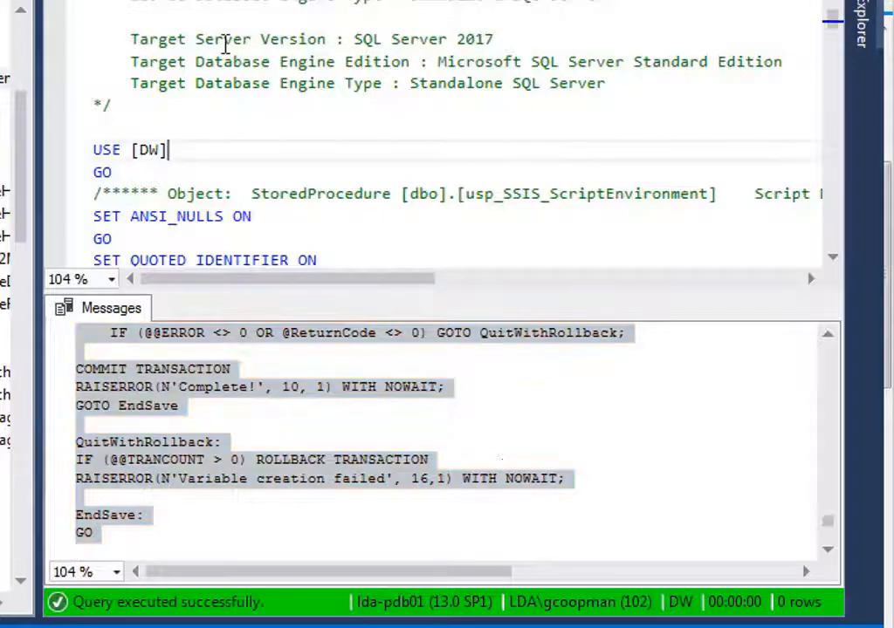
pyautogui.moveTo(22, 135); pyautogui.dragTo(21, 406)
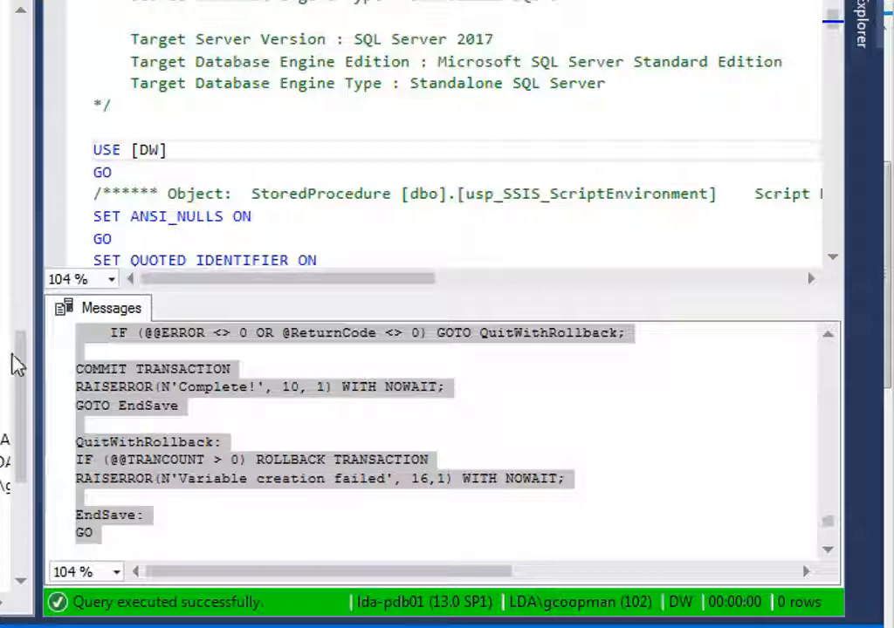
pyautogui.moveTo(21, 359); pyautogui.dragTo(1, 88)
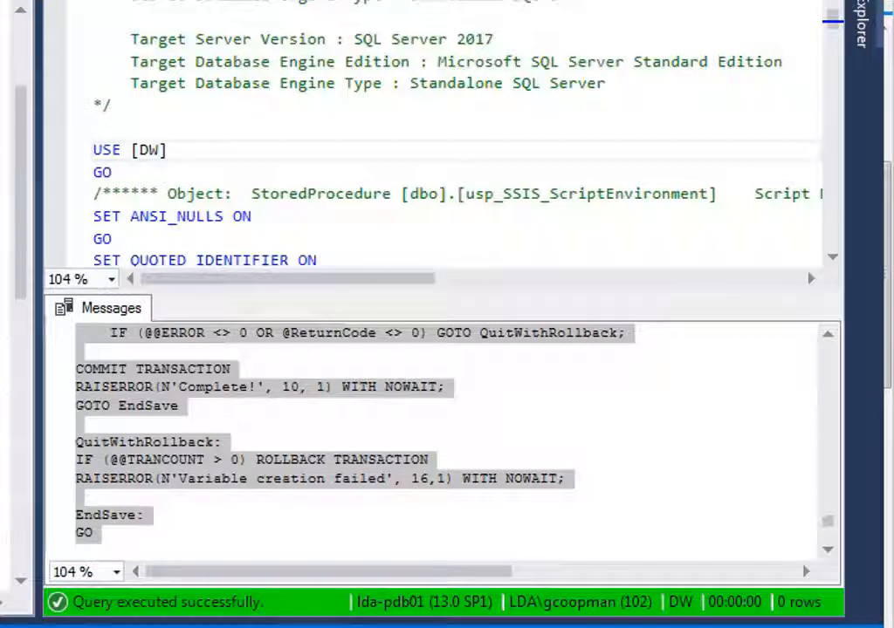
pyautogui.scroll(-6, 5, 331)
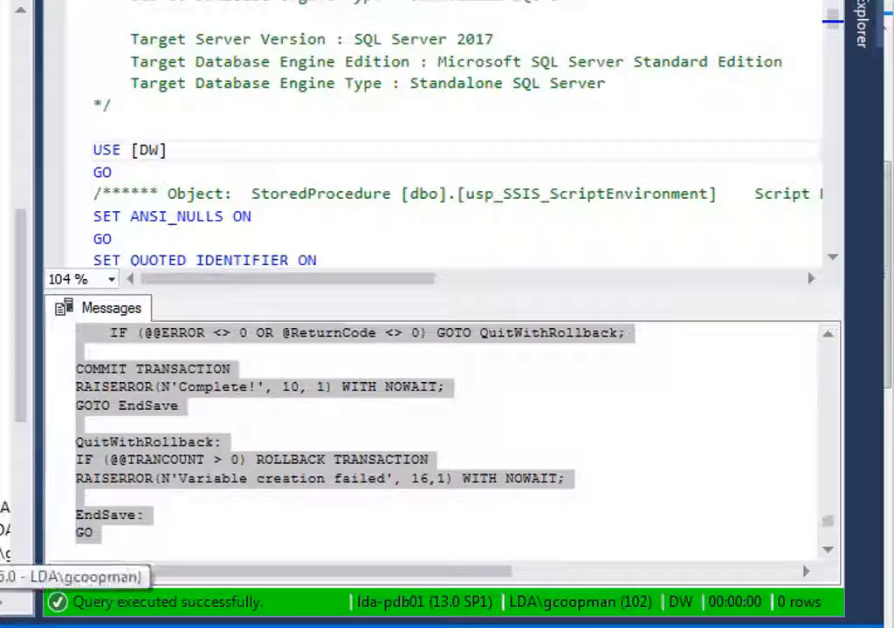
pyautogui.click(5, 554)
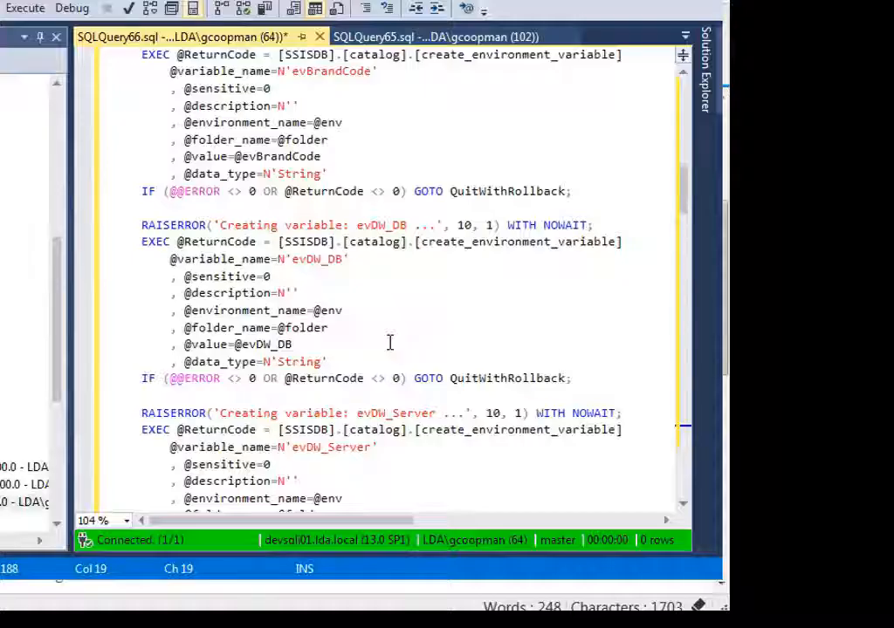
pyautogui.scroll(-10, 390, 341)
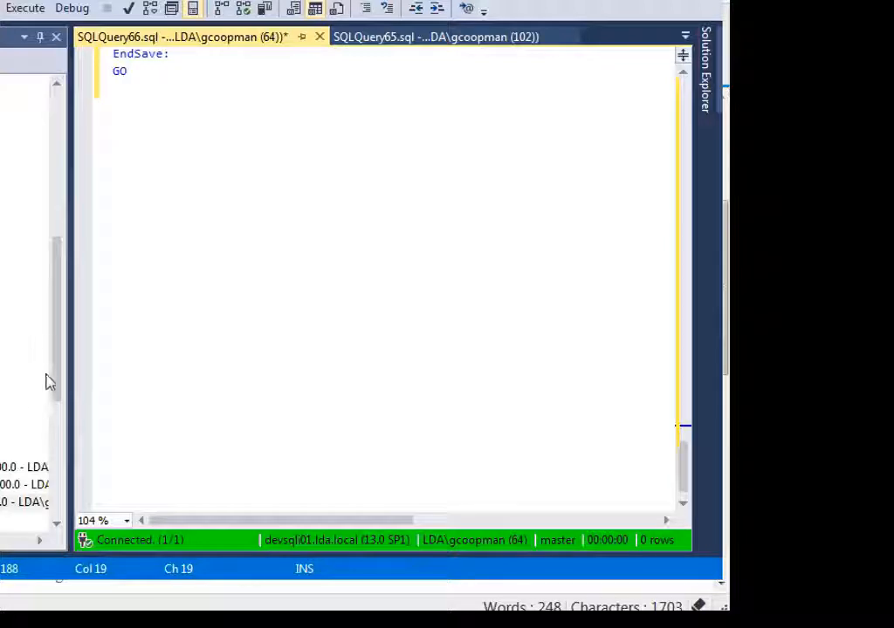
# Refresh the Environments folder under DW-ETL in the devsqli01 SSISDB catalog to check its contents.
pyautogui.moveTo(55, 403); pyautogui.dragTo(52, 486)
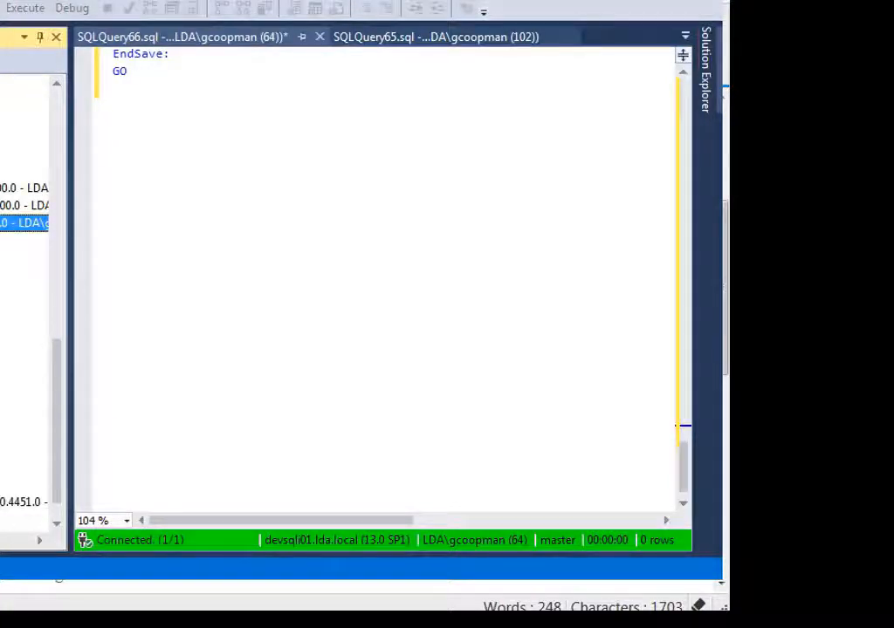
pyautogui.rightClick(282, 327)
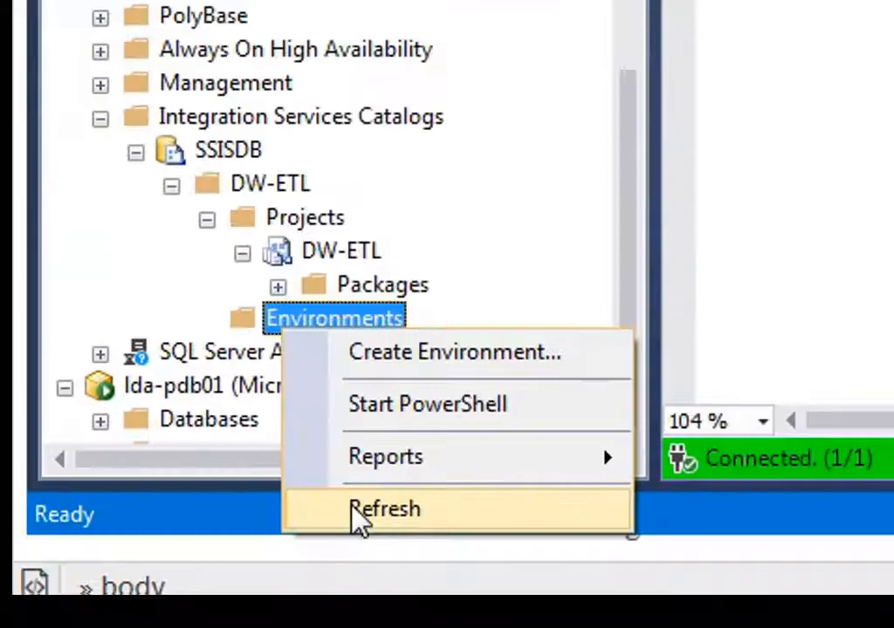
pyautogui.click(360, 513)
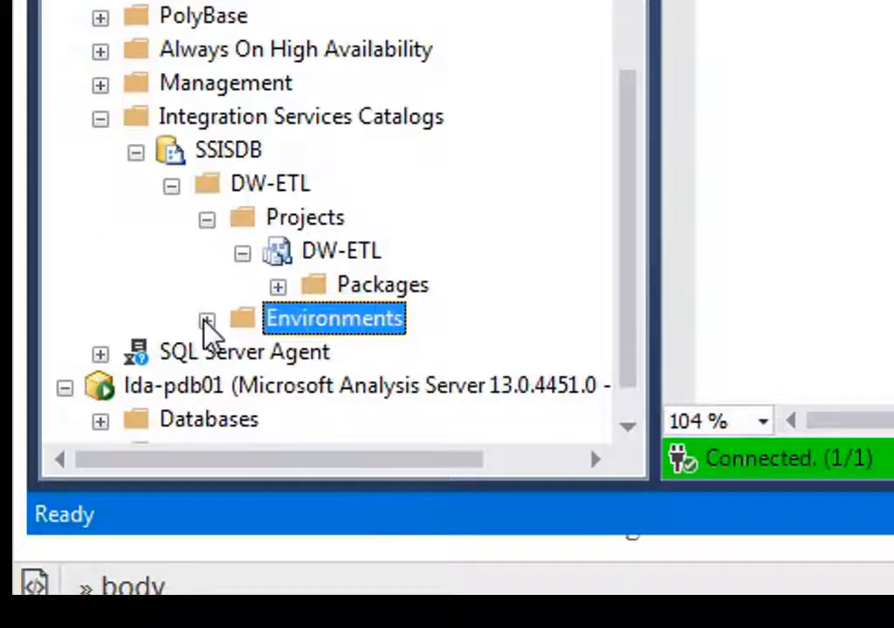
# Run the pasted script on devsqli01 to create the DEV-LM environment and its variables in the DW-ETL folder.
pyautogui.click(833, 205)
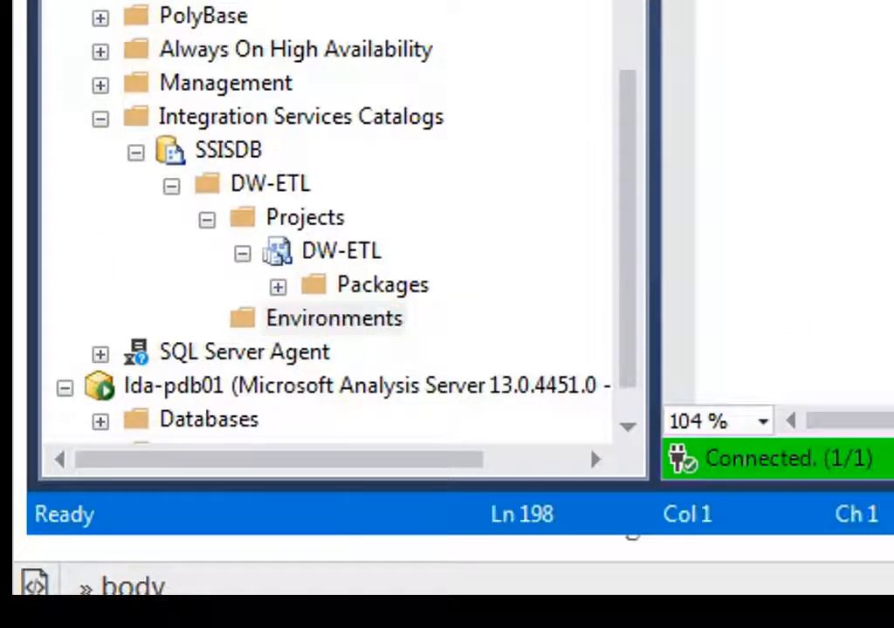
pyautogui.scroll(20, 794, 201)
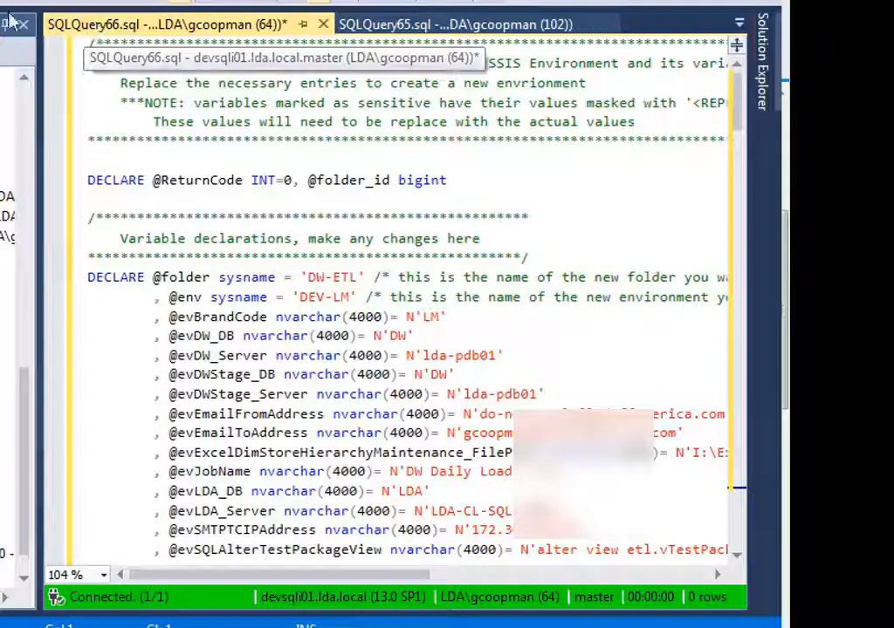
pyautogui.press('F5')
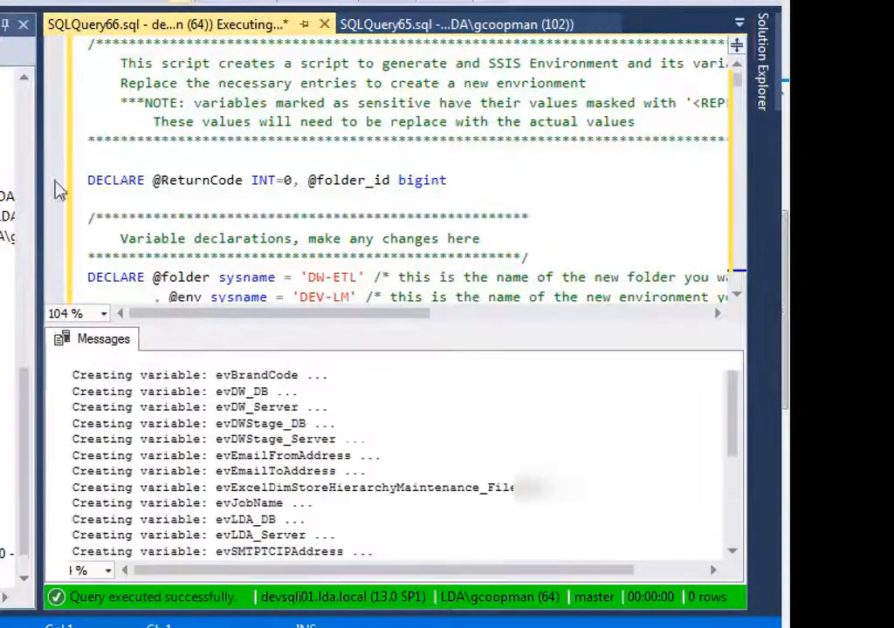
pyautogui.scroll(-10, 315, 445)
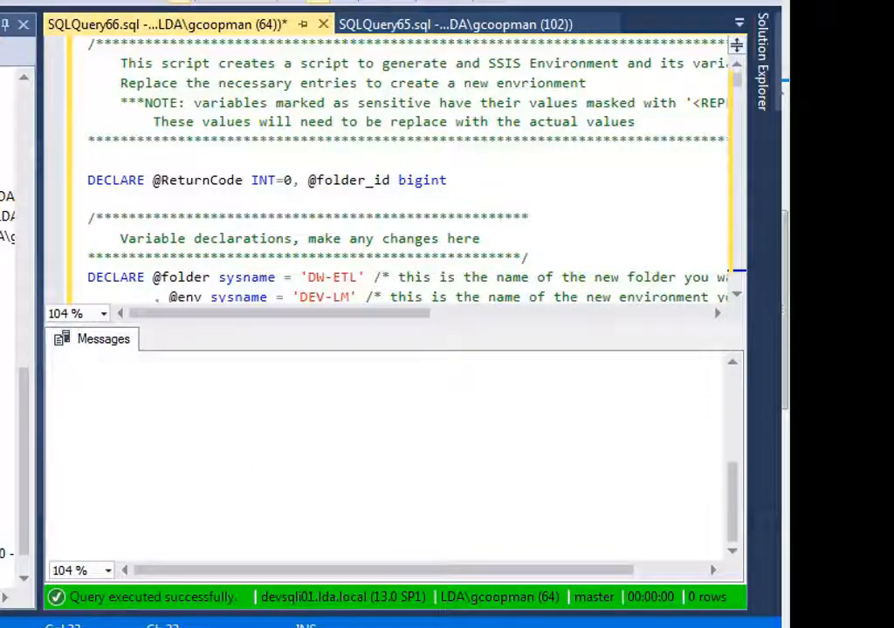
# Refresh the DW-ETL Environments folder on devsqli01 and check the variables in the DEV-LM environment's properties, leaving them unchanged.
pyautogui.rightClick(2, 516)
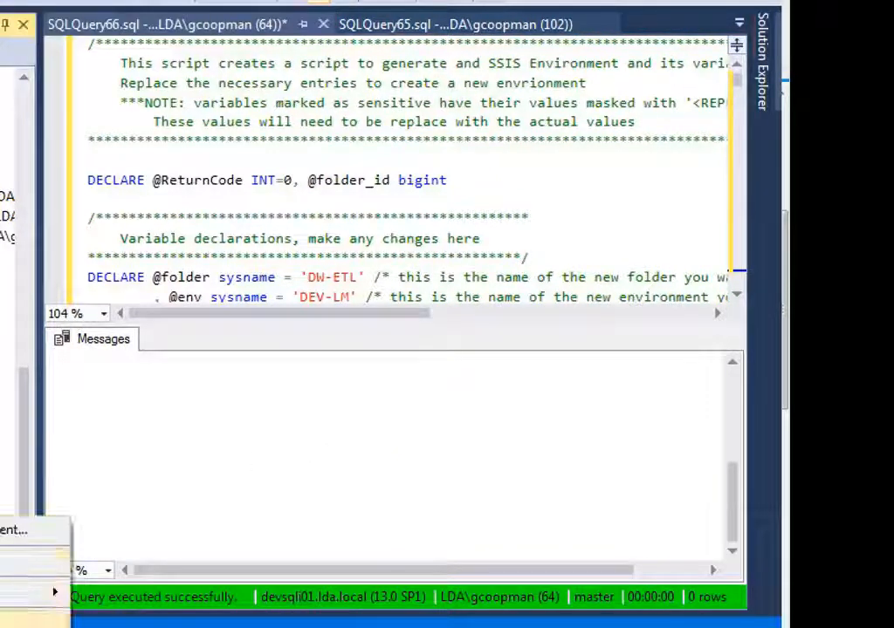
pyautogui.click(2, 620)
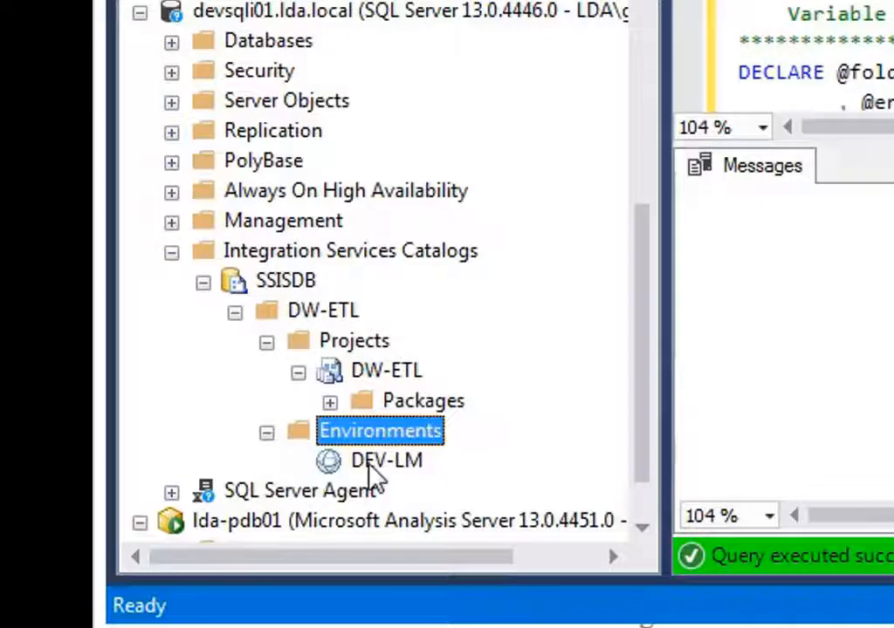
pyautogui.click(371, 467)
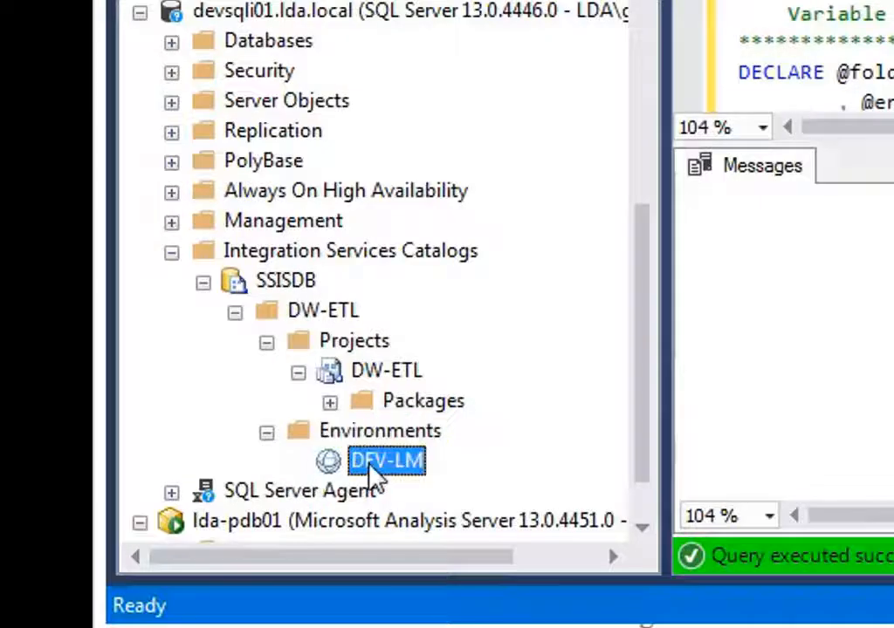
pyautogui.doubleClick(375, 467)
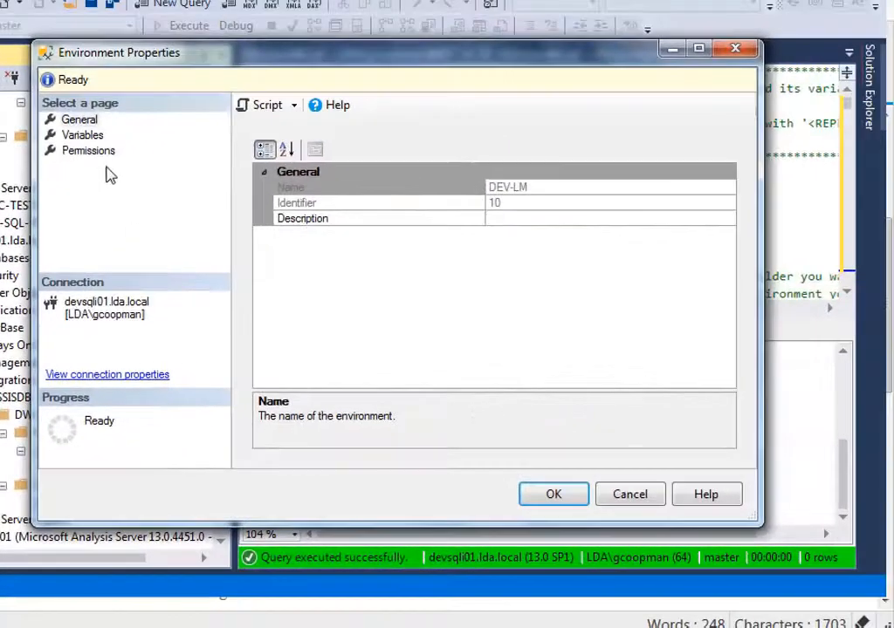
pyautogui.click(87, 136)
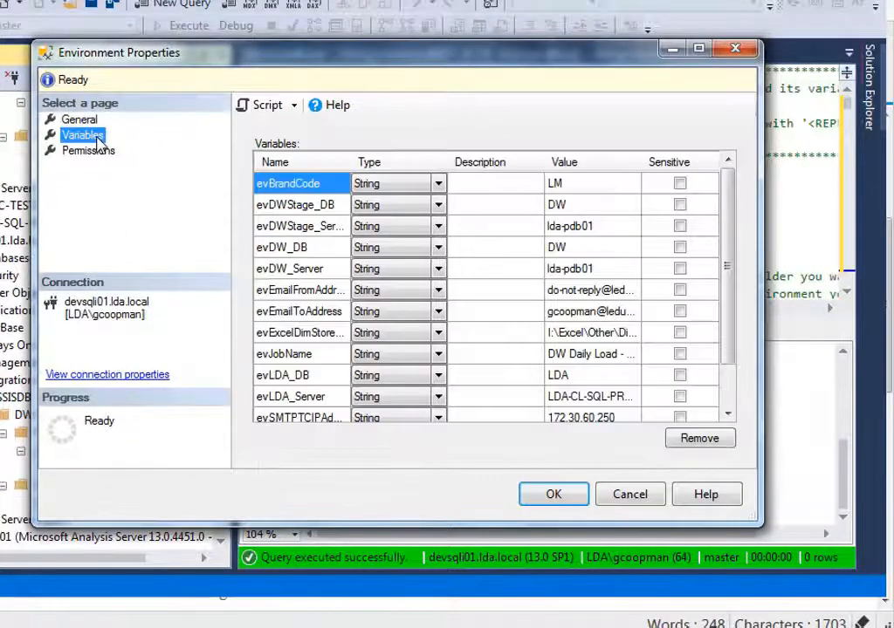
pyautogui.moveTo(724, 233); pyautogui.dragTo(714, 344)
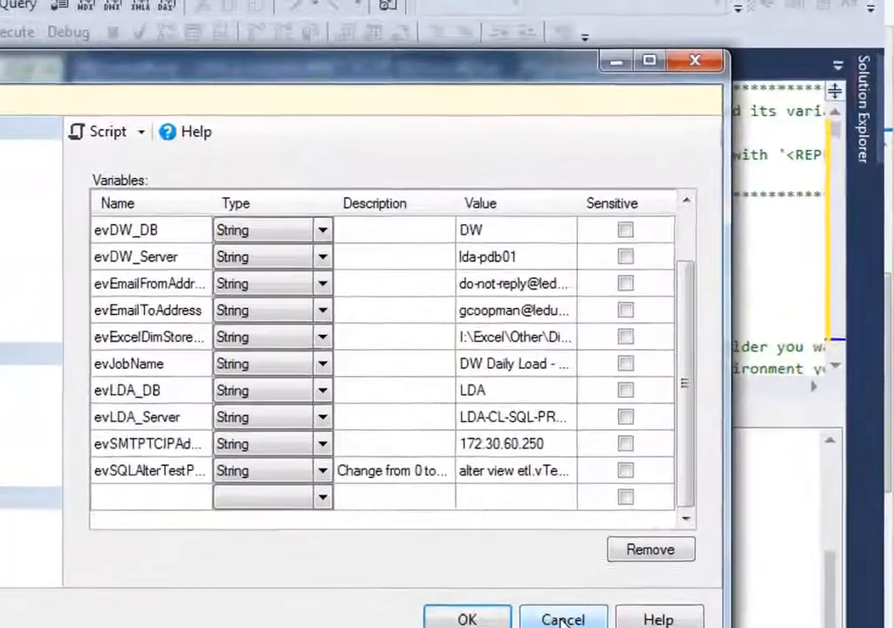
pyautogui.click(625, 502)
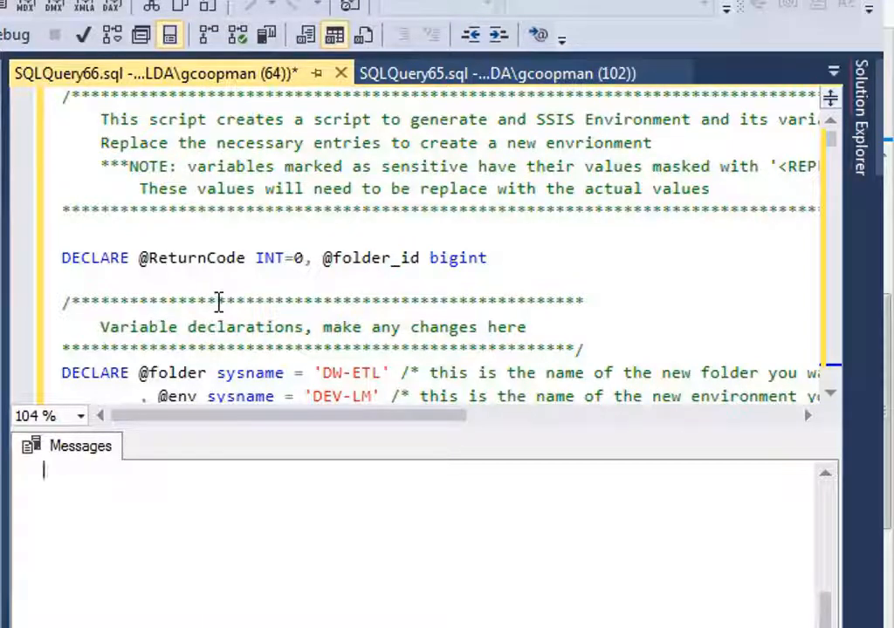
# In the usp_SSIS_ScriptEnvironment procedure query, change the environment argument of the commented EXEC call to 'DEV-MC'.
pyautogui.click(417, 79)
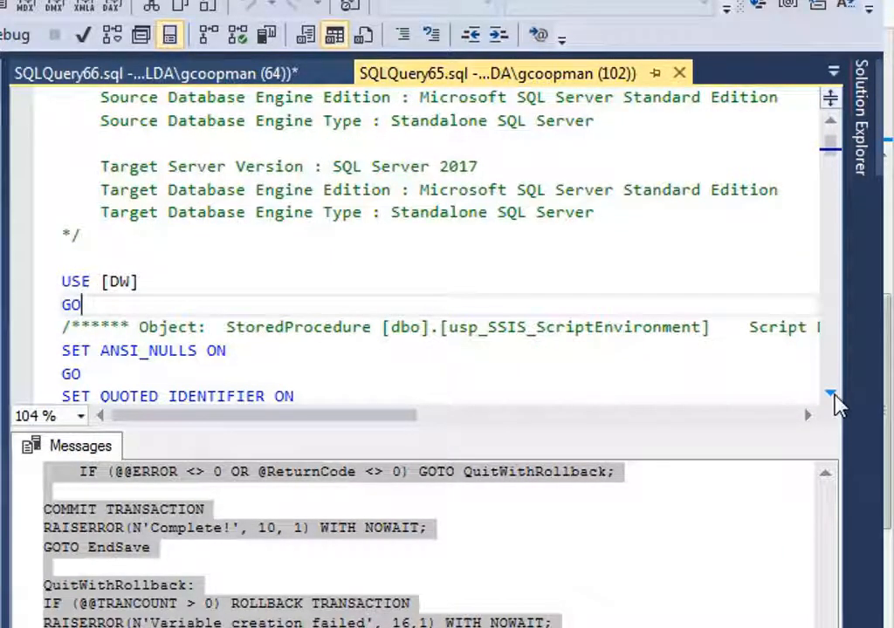
pyautogui.moveTo(834, 397); pyautogui.dragTo(833, 397)
pyautogui.click(607, 328)
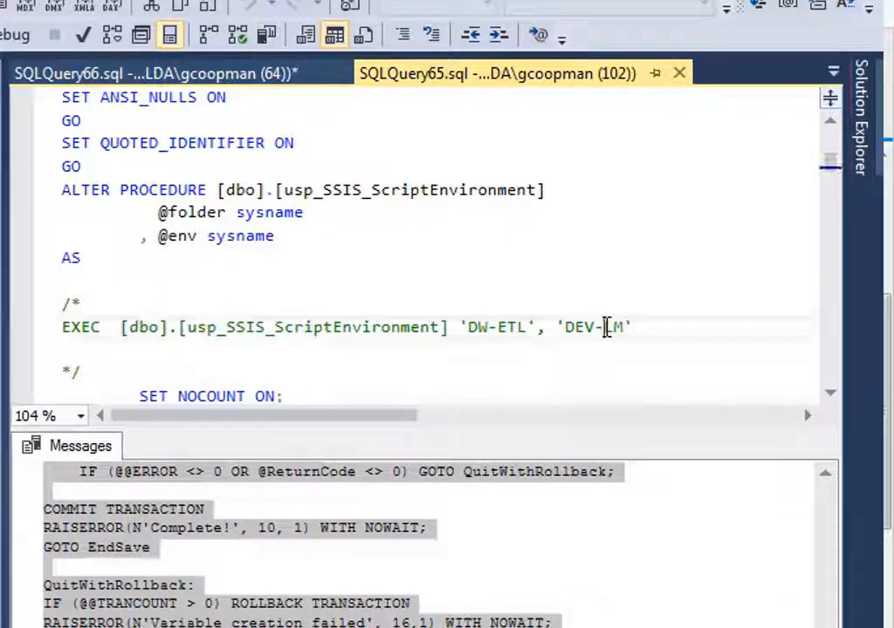
pyautogui.press('Delete')
pyautogui.press('Delete')
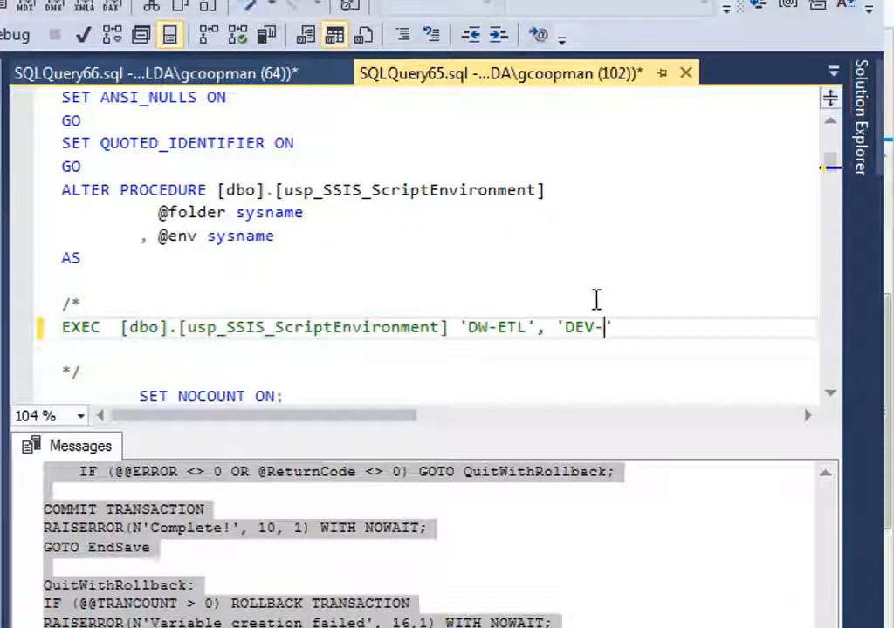
pyautogui.write('MC')
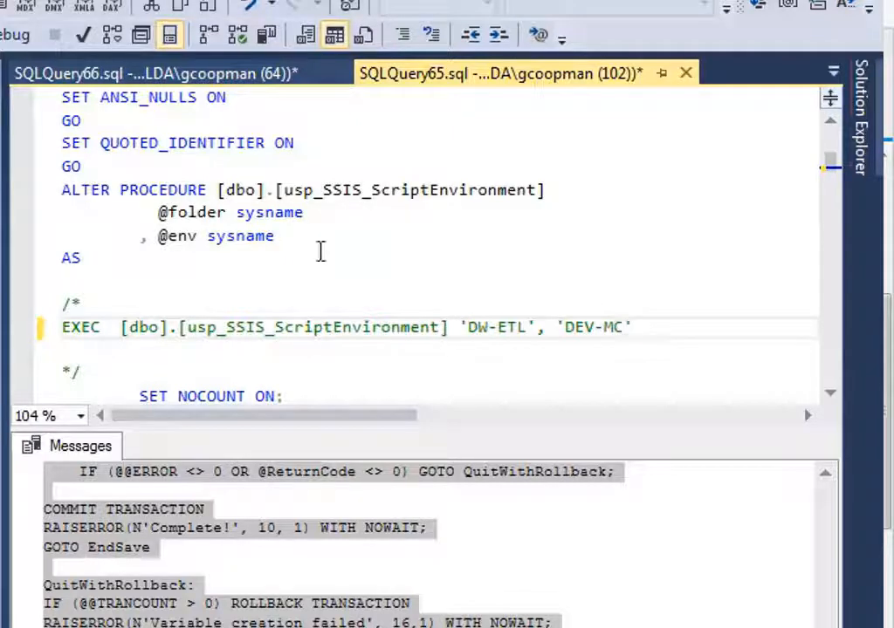
# Run only the EXEC usp_SSIS_ScriptEnvironment line for 'DW-ETL' and 'DEV-MC' and copy the whole generated script from the messages.
pyautogui.moveTo(640, 327); pyautogui.dragTo(58, 330)
pyautogui.press('F5')
pyautogui.hotkey('ctrl', 'a')
pyautogui.hotkey('ctrl', 'c')
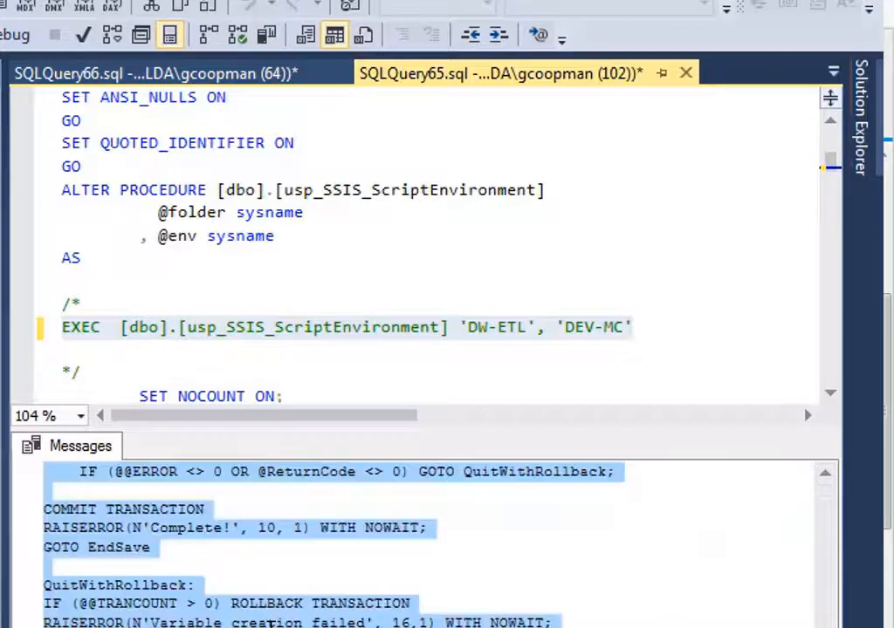
# Replace the old script in the devsqli01 query with the copied one, run it to create the DEV-MC environment, and check its properties.
pyautogui.click(210, 73)
pyautogui.hotkey('ctrl', 'a')
pyautogui.hotkey('ctrl', 'v')
pyautogui.scroll(20, 223, 190)
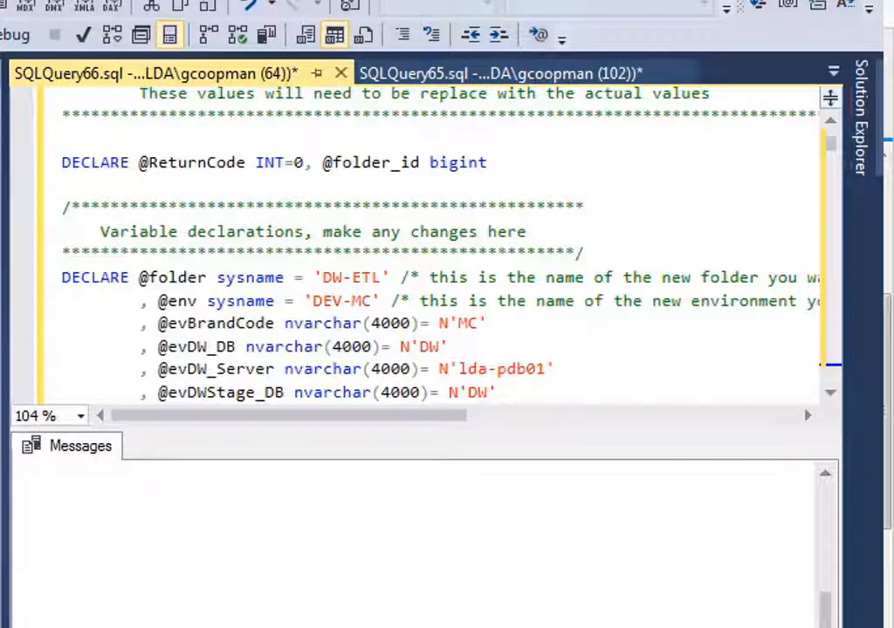
pyautogui.press('F5')
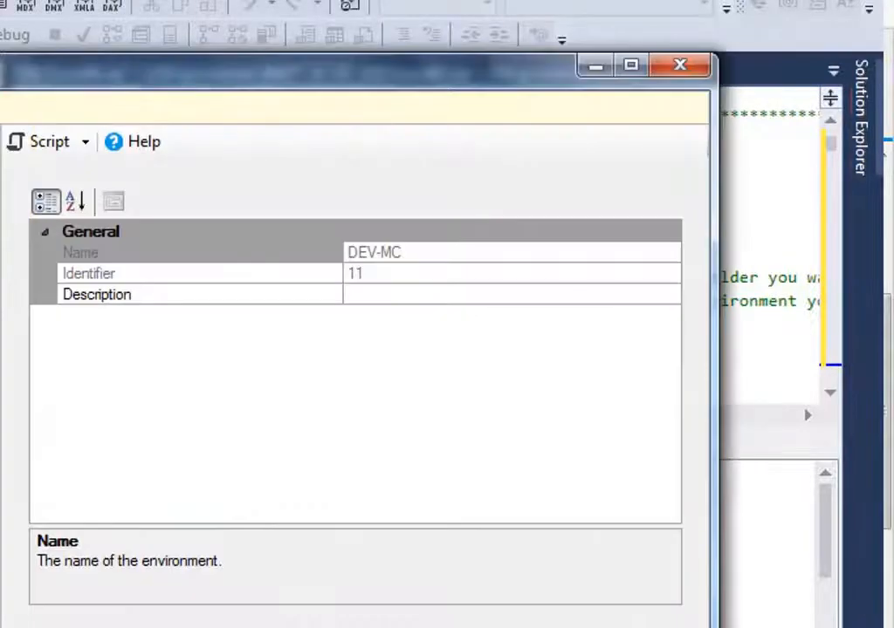
pyautogui.press('Escape')
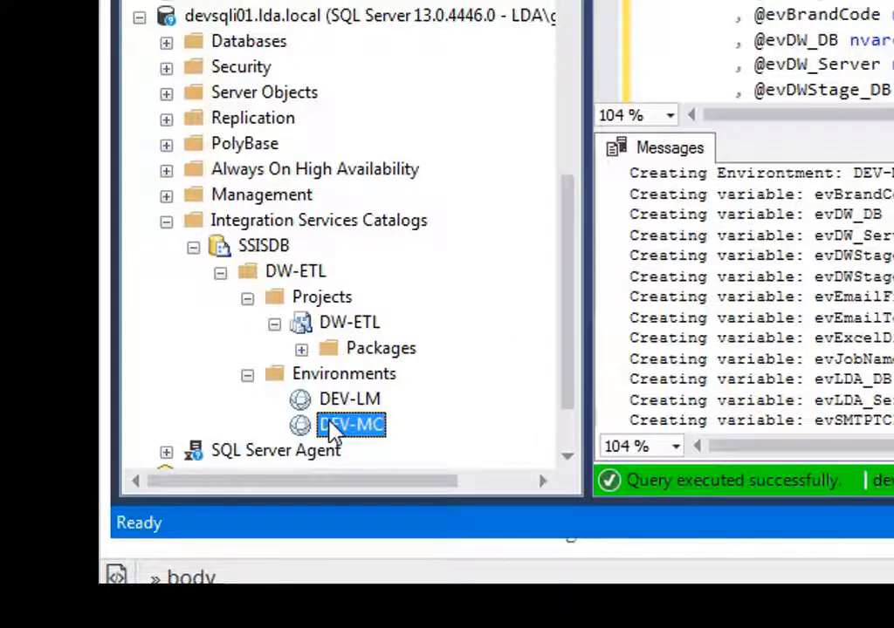
# Examine the DEV-LM and DEV-MC environments and the packages of the DW-ETL project in the devsqli01 SSISDB catalog.
pyautogui.click(343, 375)
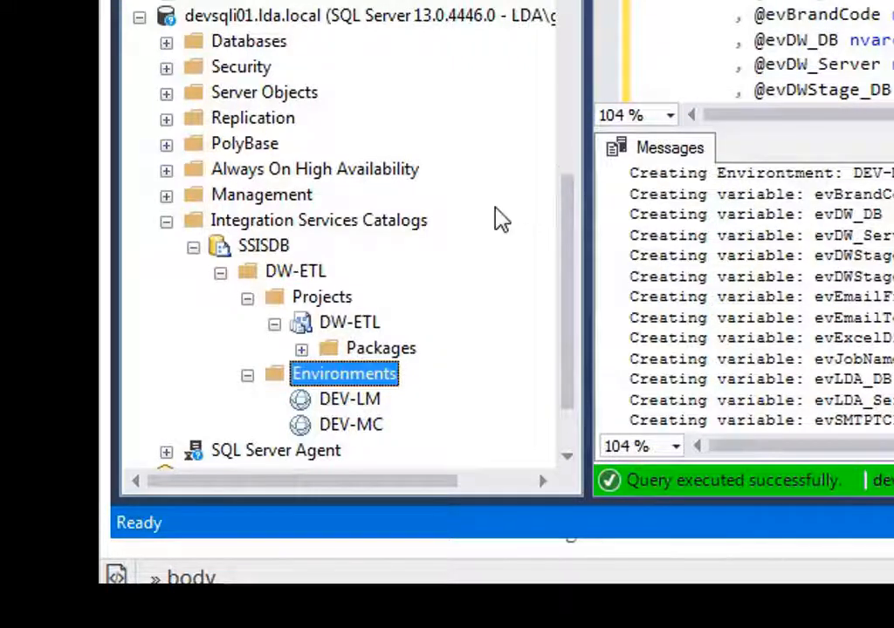
pyautogui.click(333, 408)
pyautogui.click(337, 426)
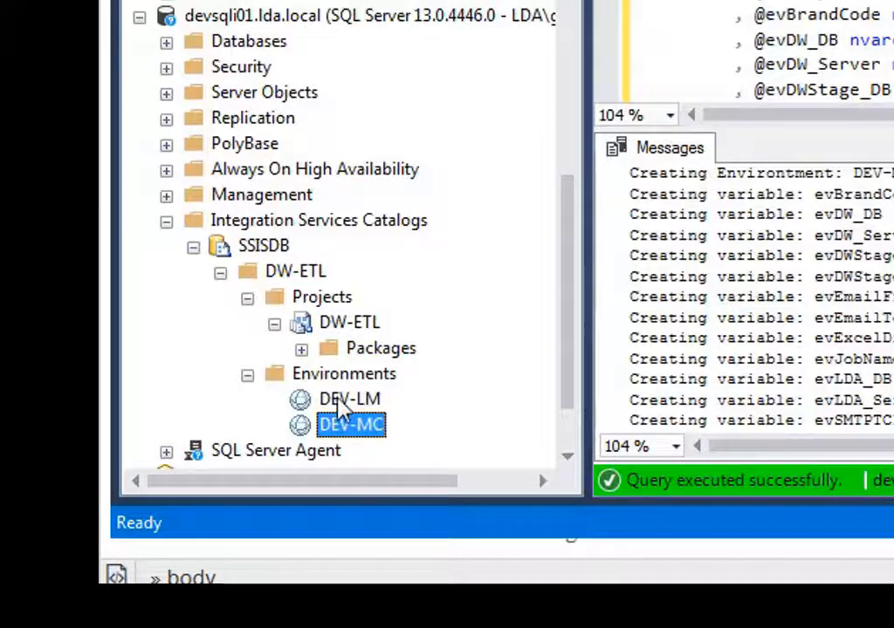
pyautogui.click(342, 403)
pyautogui.click(339, 428)
pyautogui.click(335, 404)
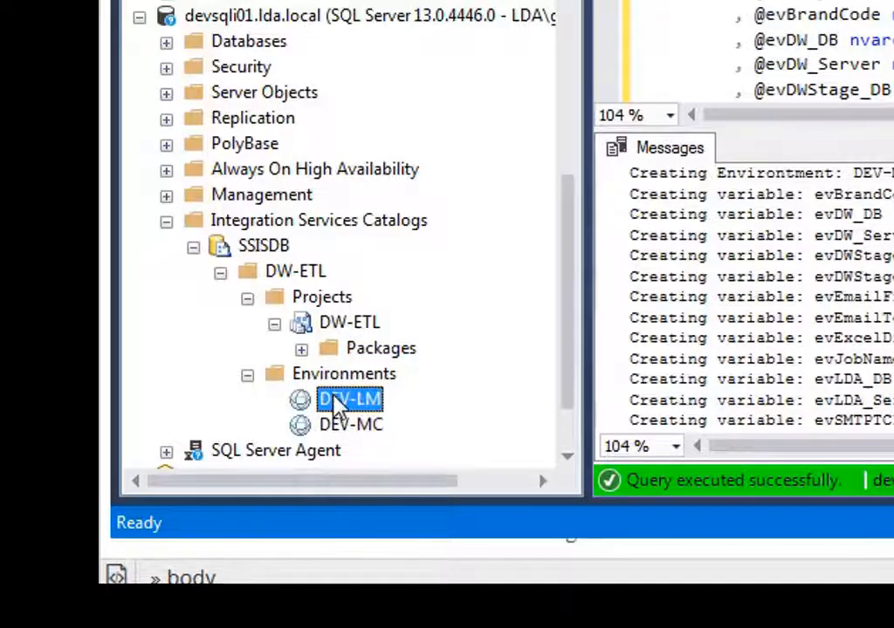
pyautogui.click(341, 429)
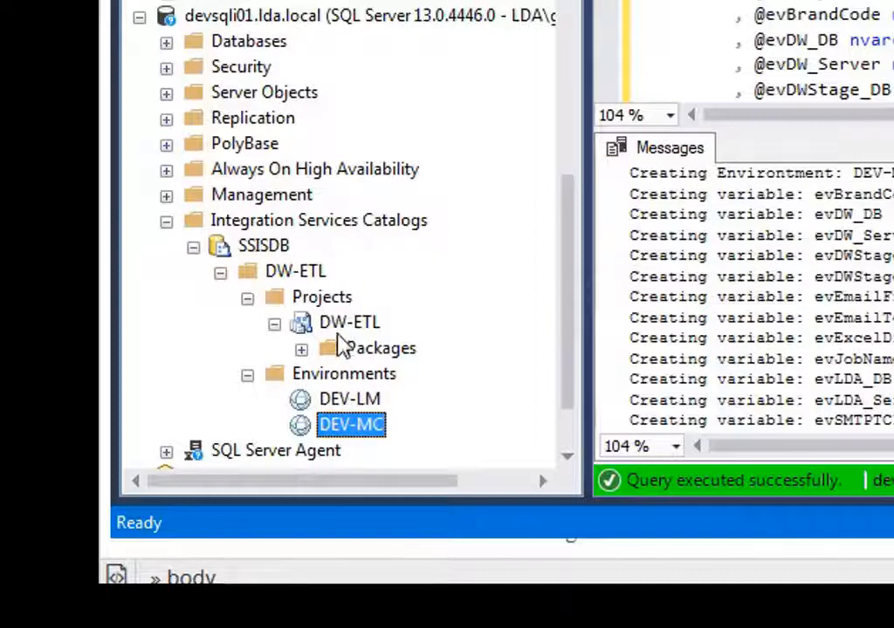
pyautogui.click(341, 324)
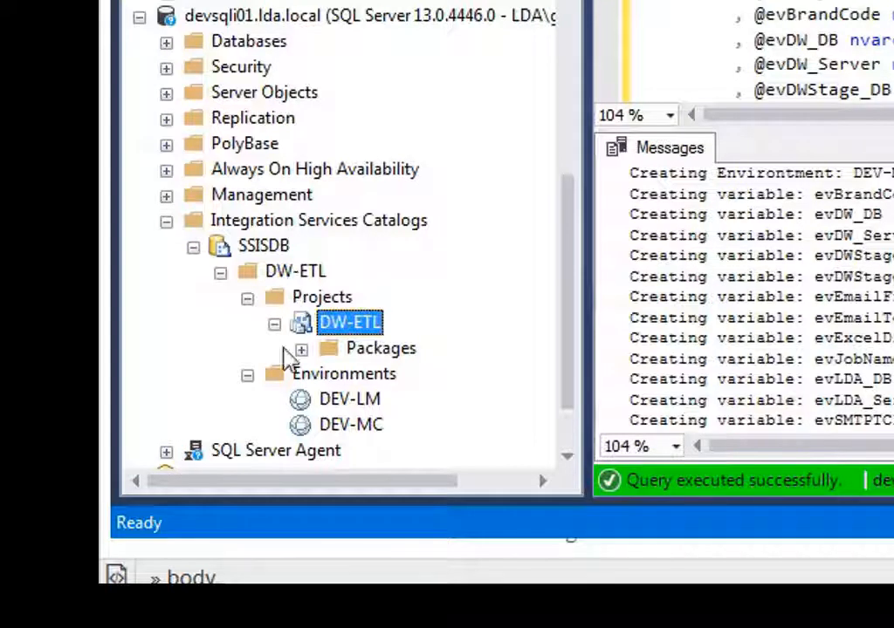
pyautogui.click(342, 407)
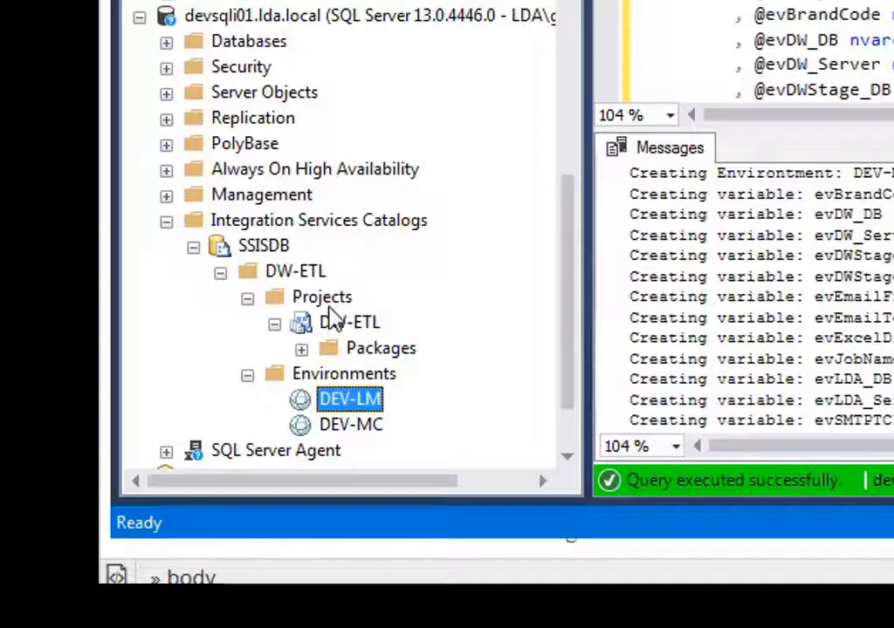
pyautogui.click(332, 325)
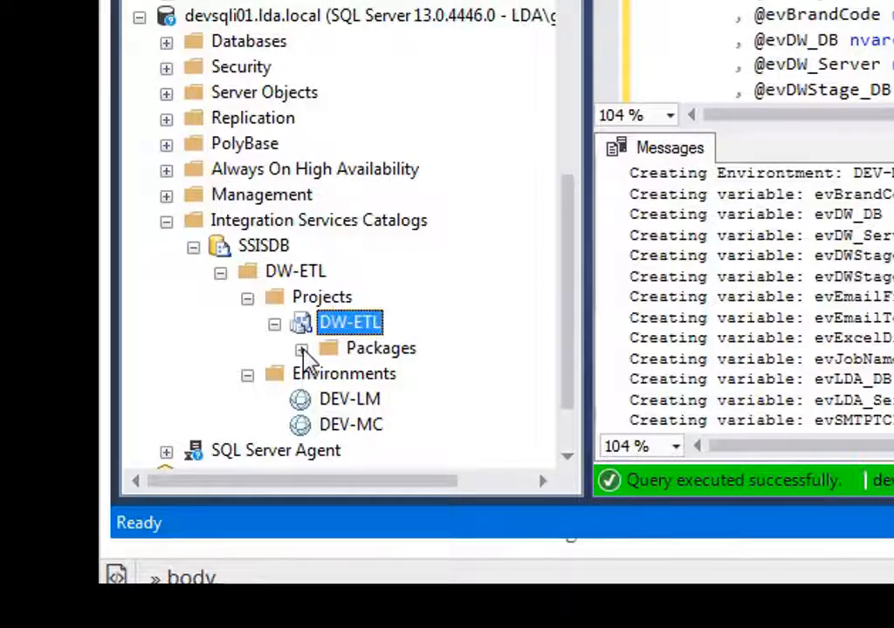
pyautogui.click(301, 349)
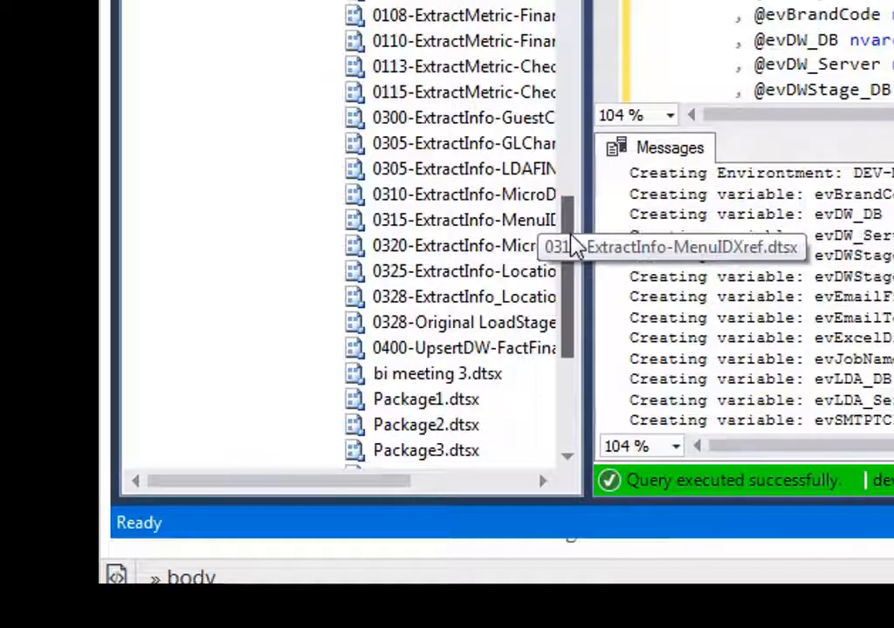
pyautogui.moveTo(573, 242); pyautogui.dragTo(535, 155)
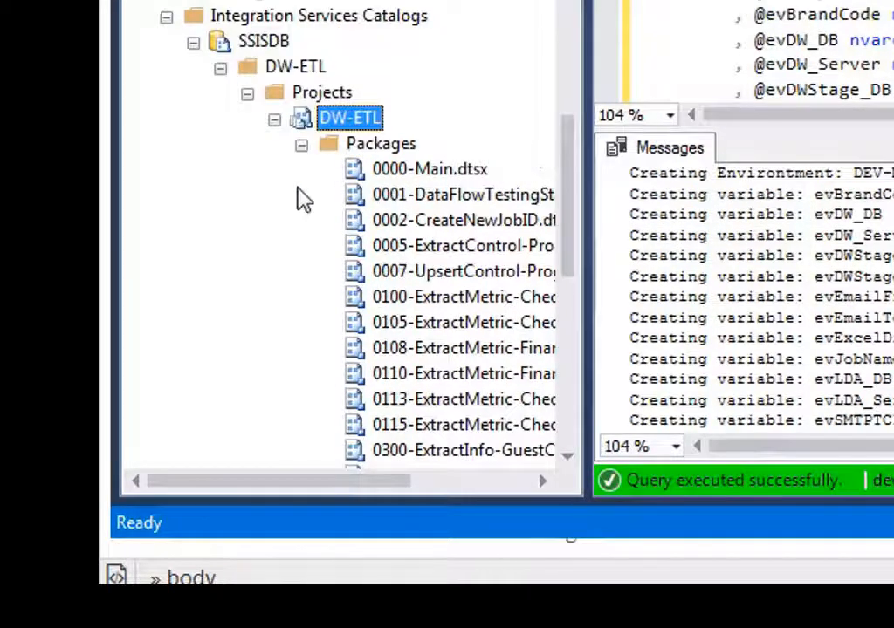
pyautogui.click(301, 145)
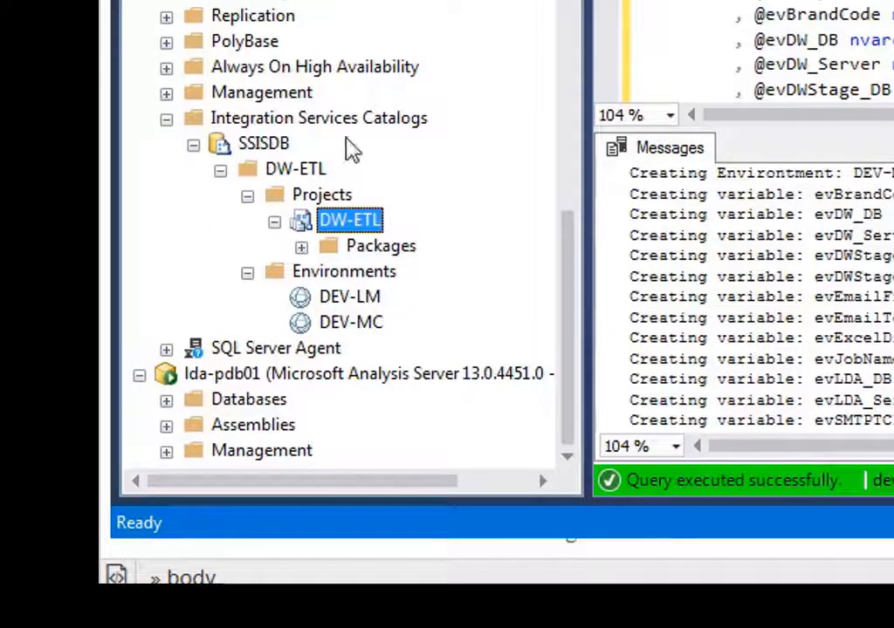
# Review the permissions in the DW-ETL folder's properties on devsqli01 and close them without changes.
pyautogui.click(293, 171)
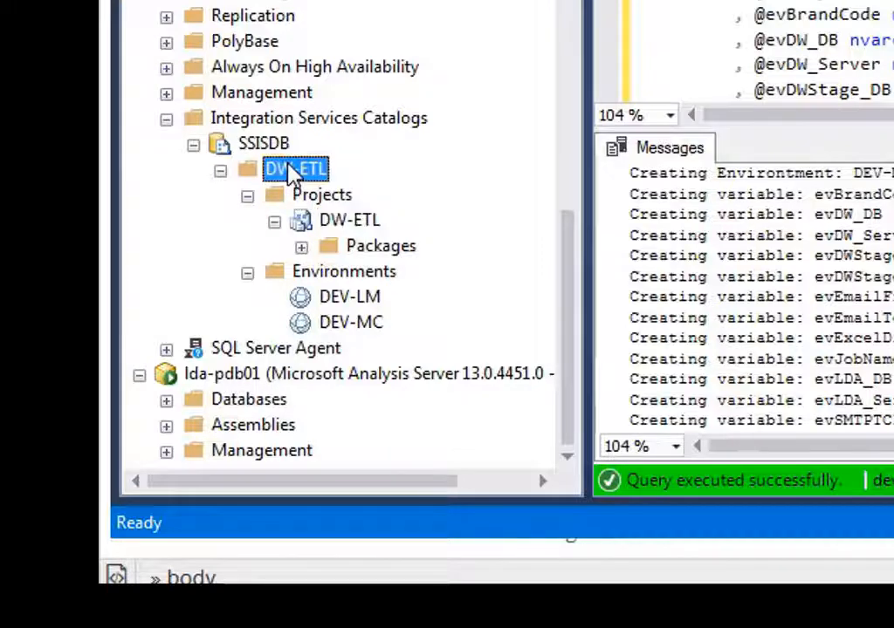
pyautogui.rightClick(291, 171)
pyautogui.click(323, 395)
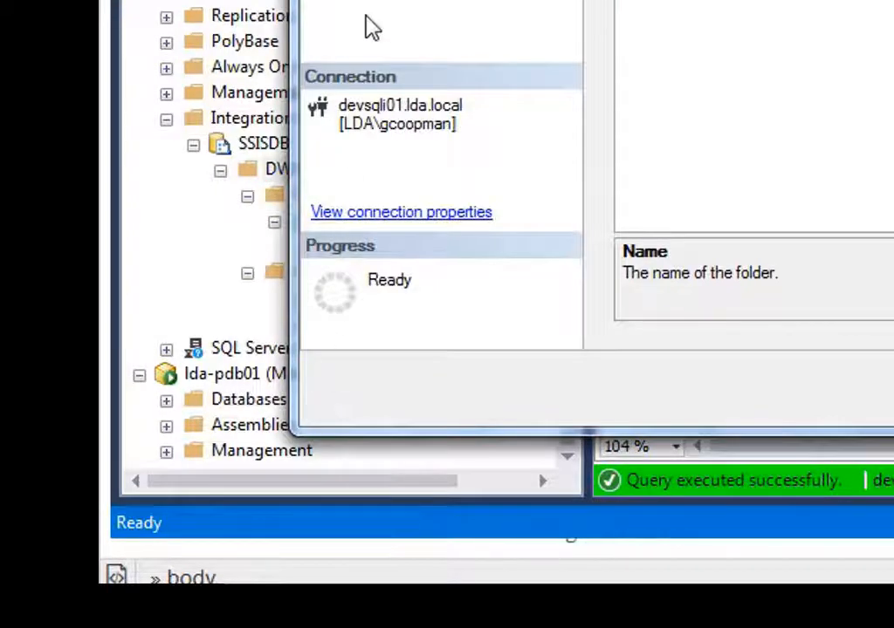
pyautogui.click(358, 1)
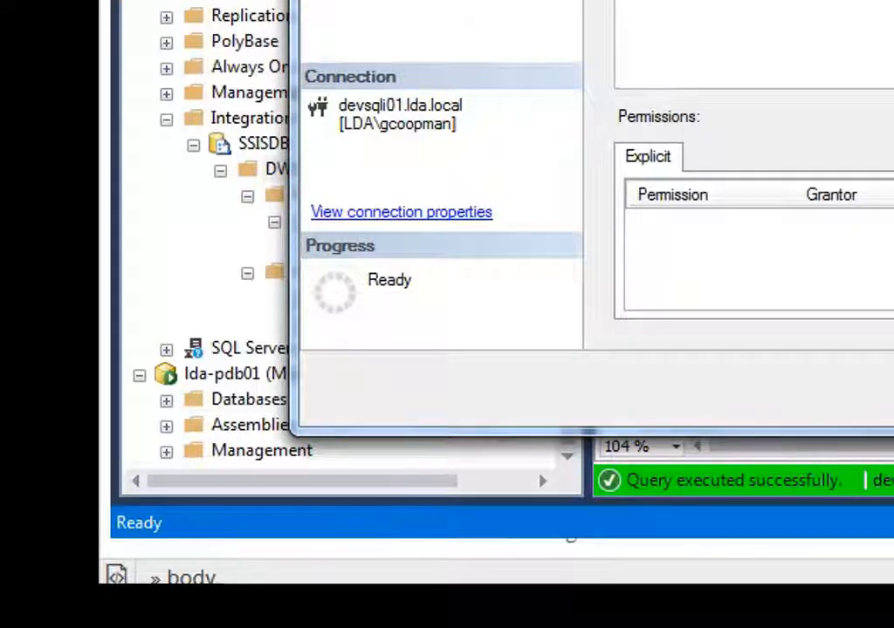
pyautogui.click(358, 1)
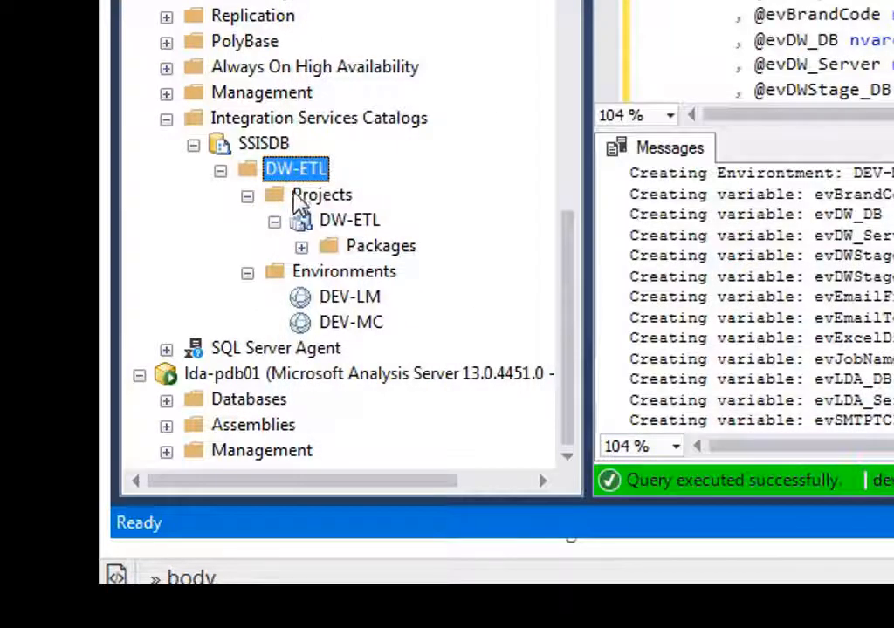
# Review the general details and permissions in the DW-ETL project's properties and cancel without changes.
pyautogui.click(322, 224)
pyautogui.rightClick(322, 224)
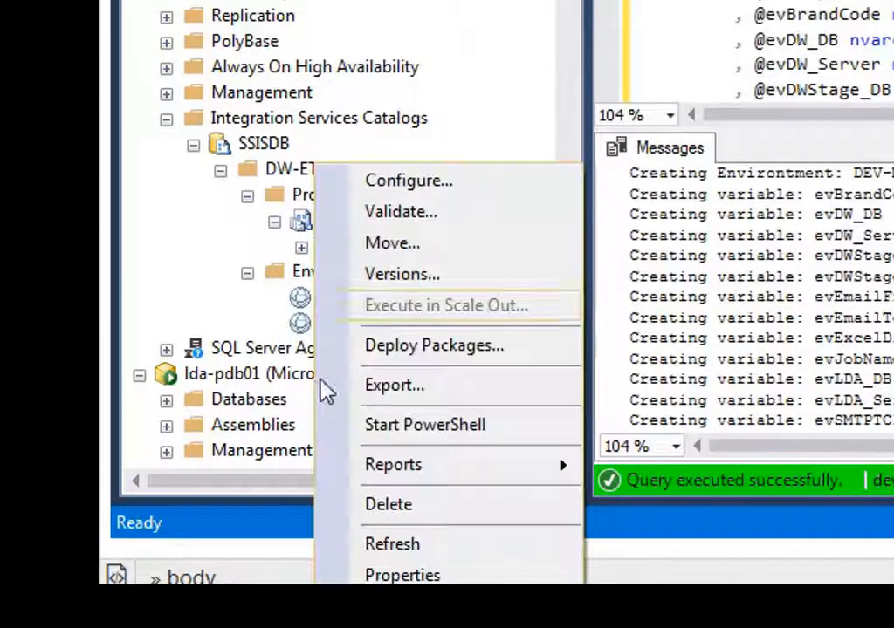
pyautogui.click(379, 578)
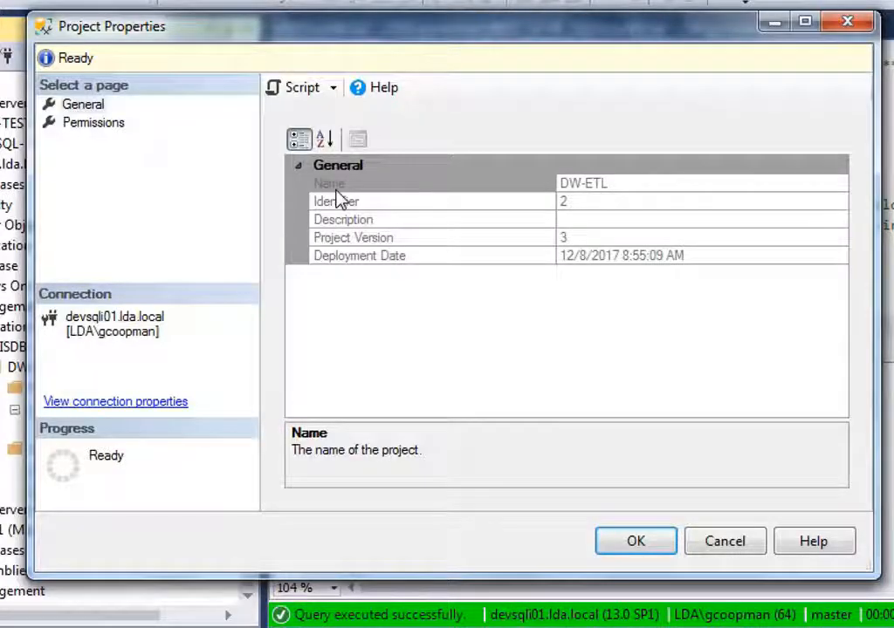
pyautogui.click(103, 125)
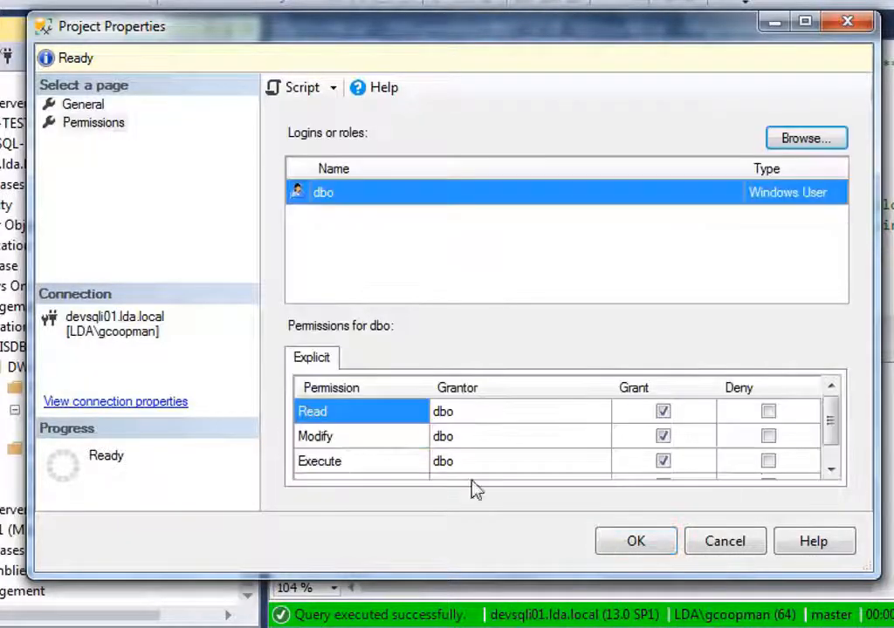
pyautogui.click(725, 542)
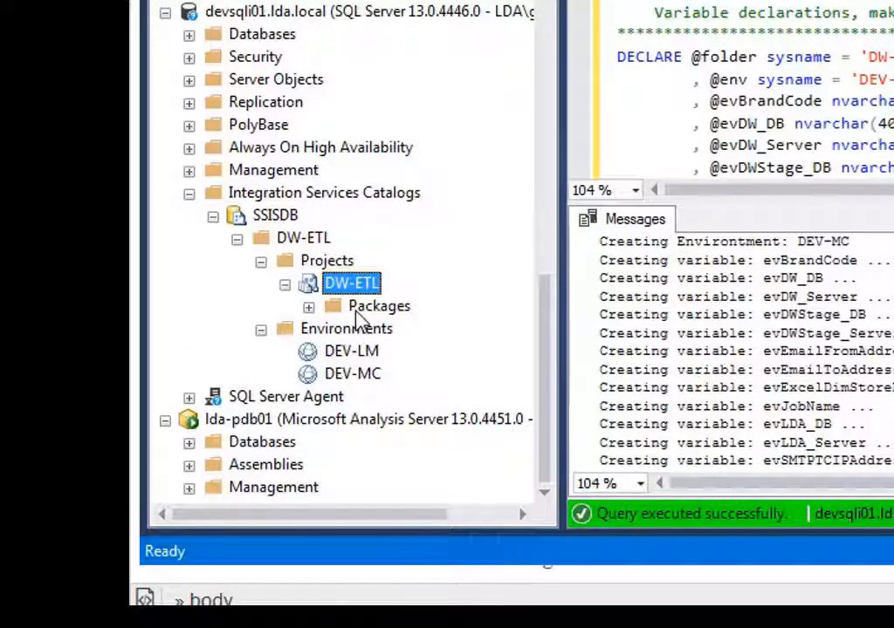
pyautogui.click(330, 309)
pyautogui.click(308, 307)
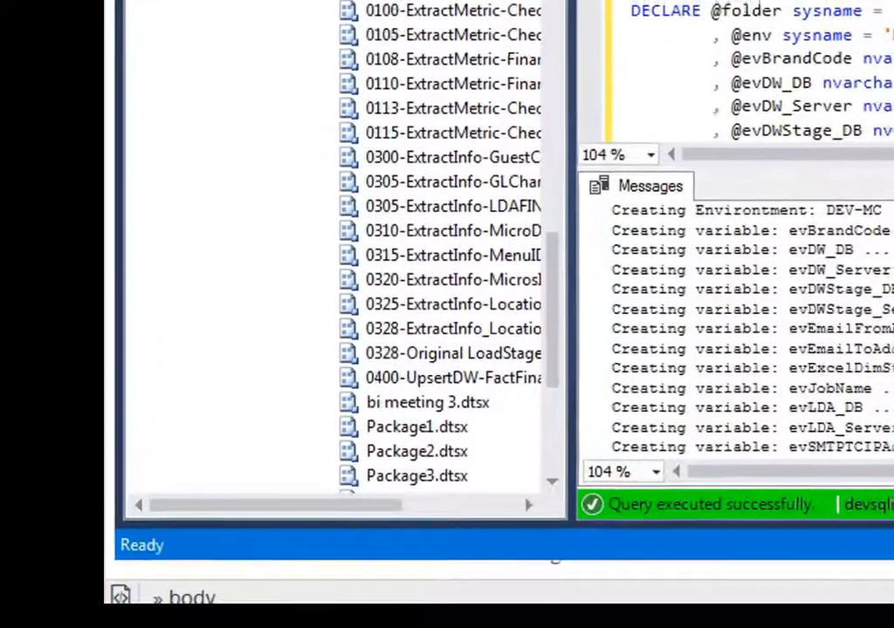
pyautogui.press('Left')
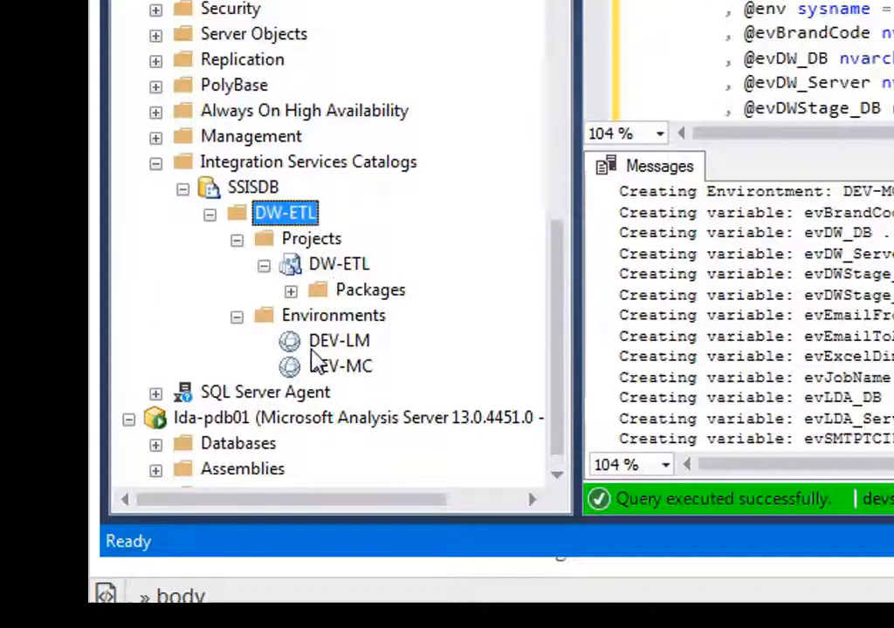
pyautogui.click(311, 349)
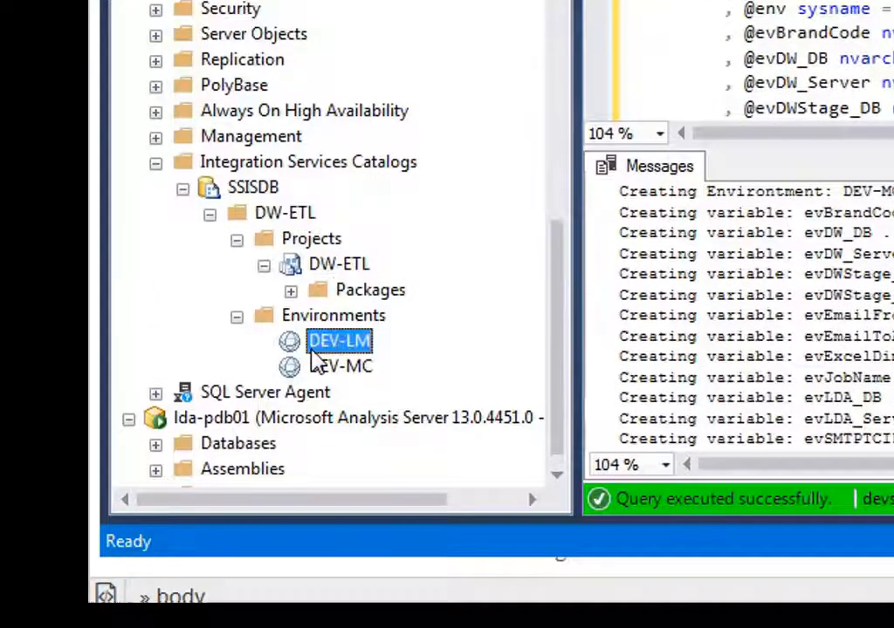
pyautogui.click(316, 357)
pyautogui.click(309, 227)
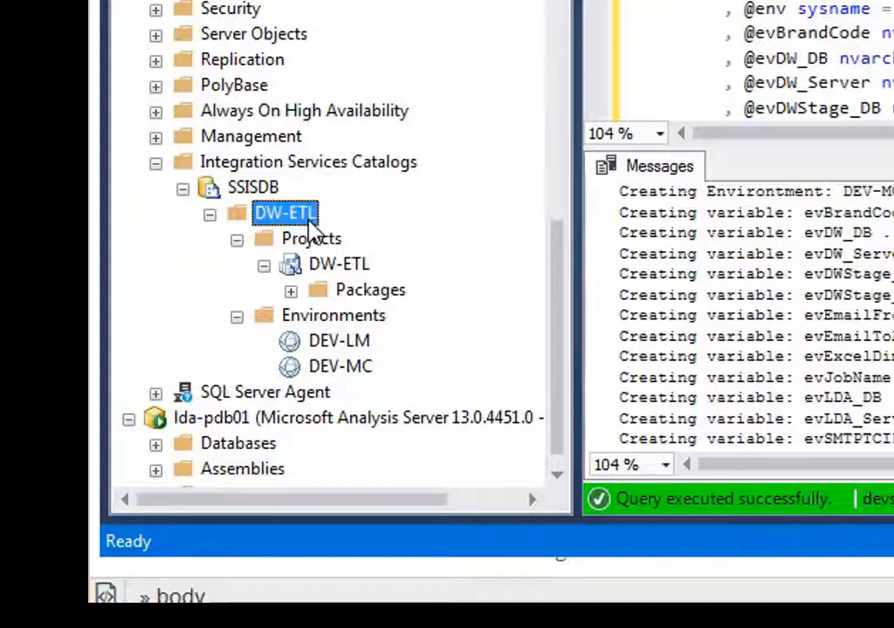
pyautogui.rightClick(309, 227)
pyautogui.click(219, 273)
# Add the DEV-LM environment from SSISDB's DW-ETL folder to the DW-ETL project's references on devsqli01 and apply the configuration.
pyautogui.rightClick(298, 273)
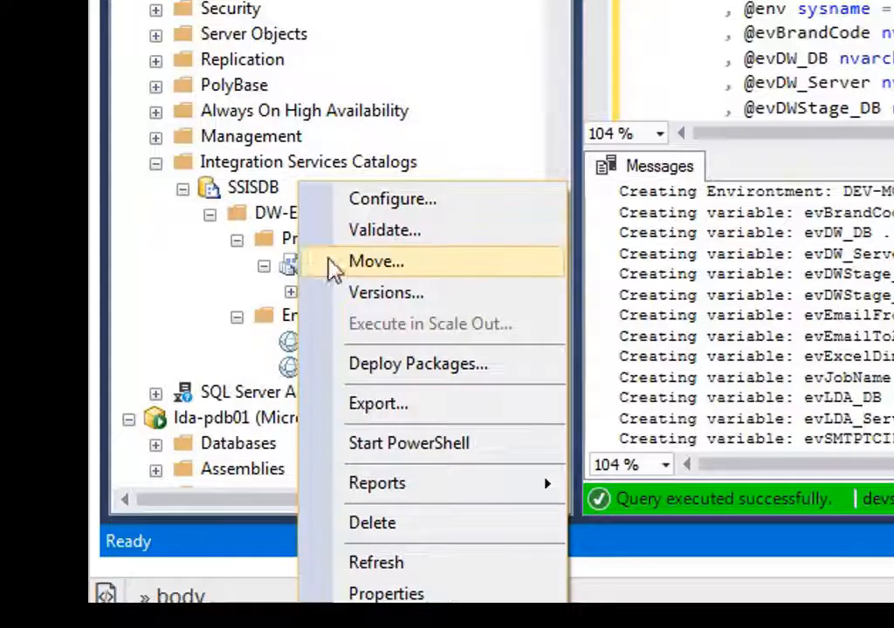
pyautogui.click(361, 209)
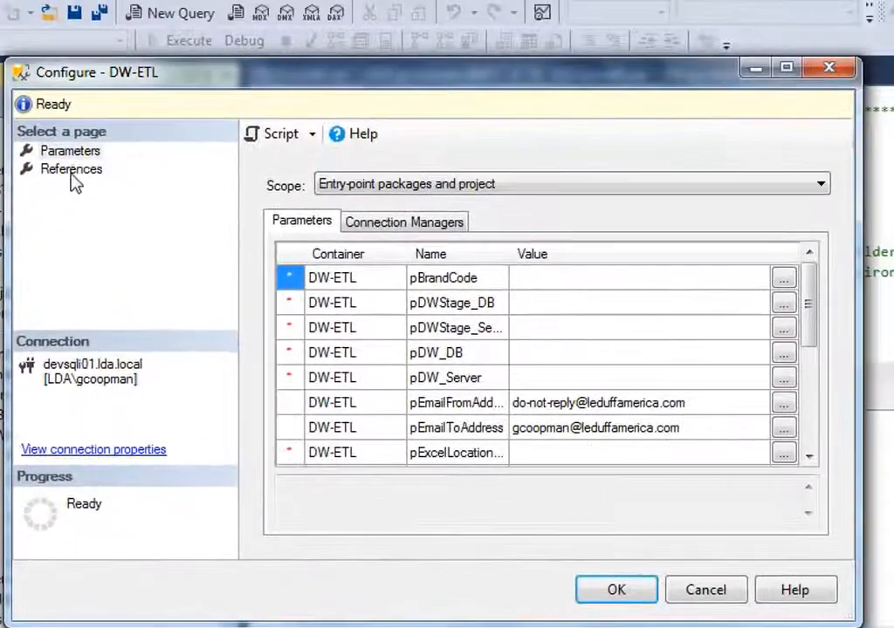
pyautogui.click(122, 118)
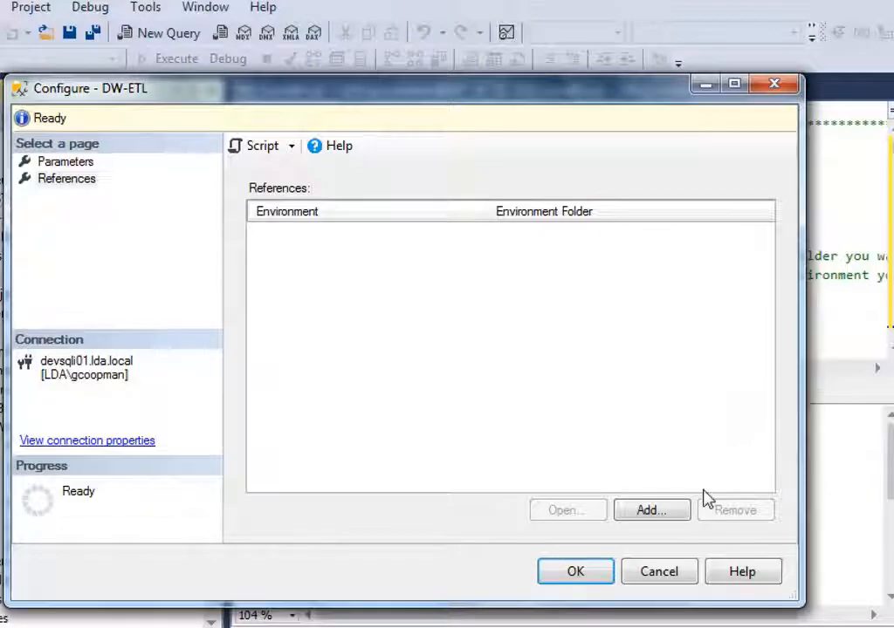
pyautogui.click(655, 514)
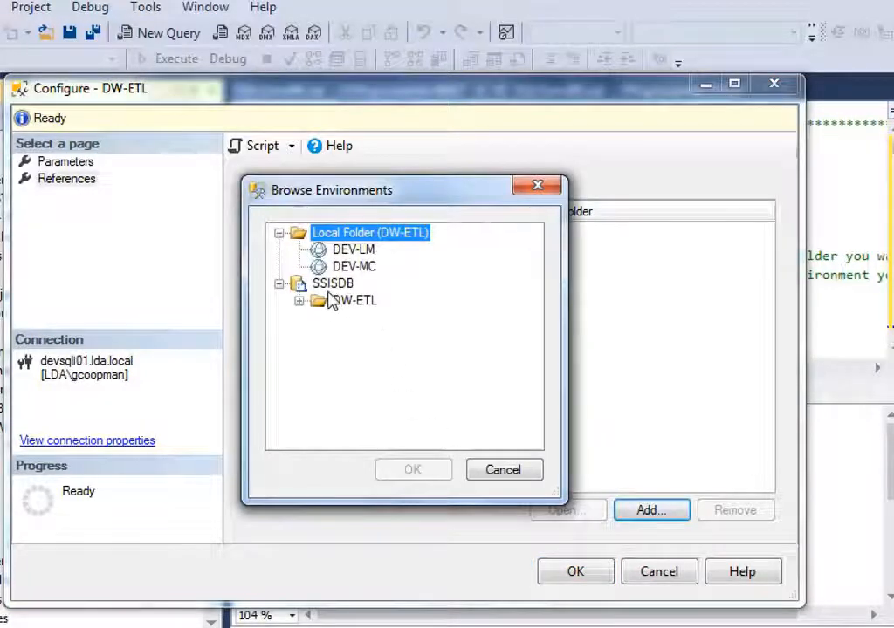
pyautogui.click(349, 250)
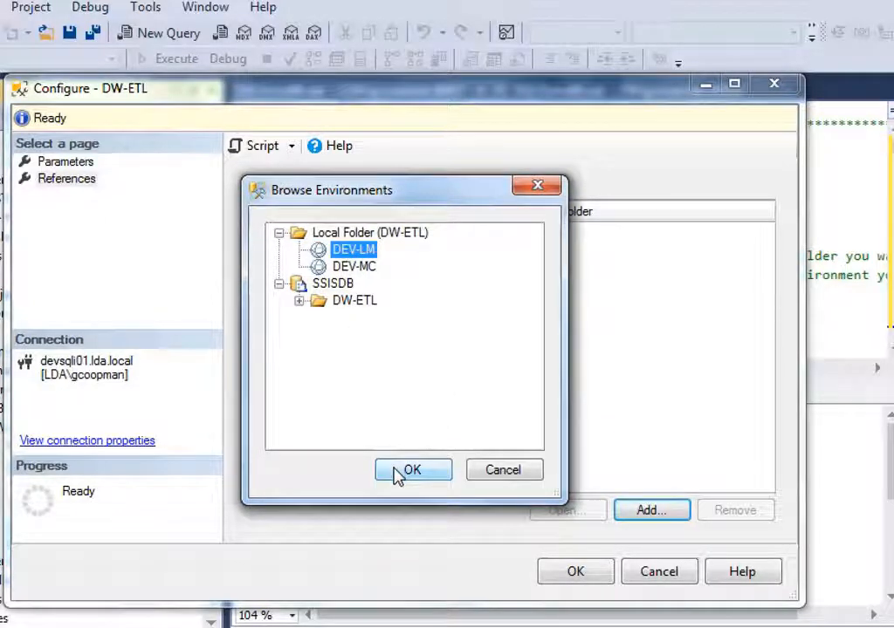
pyautogui.click(299, 301)
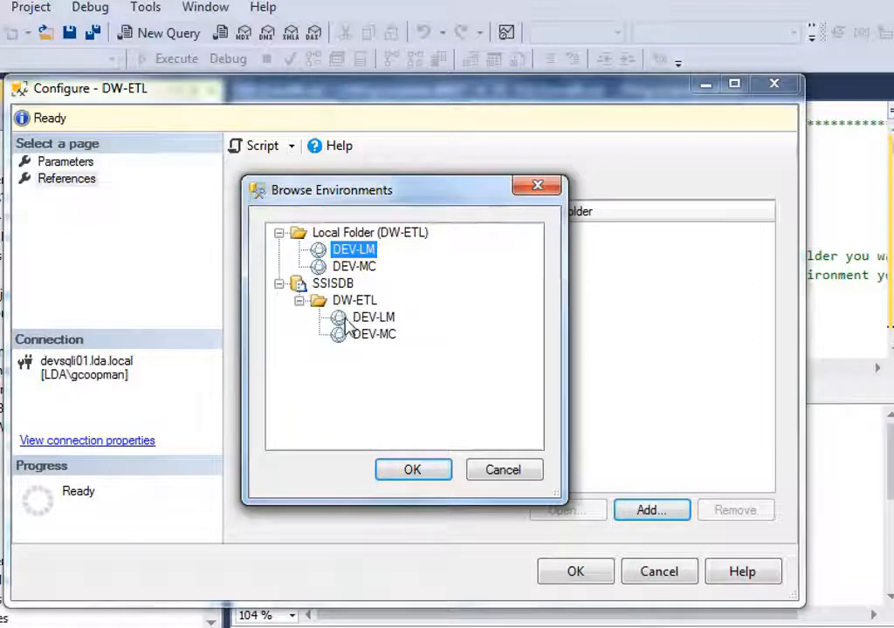
pyautogui.click(348, 322)
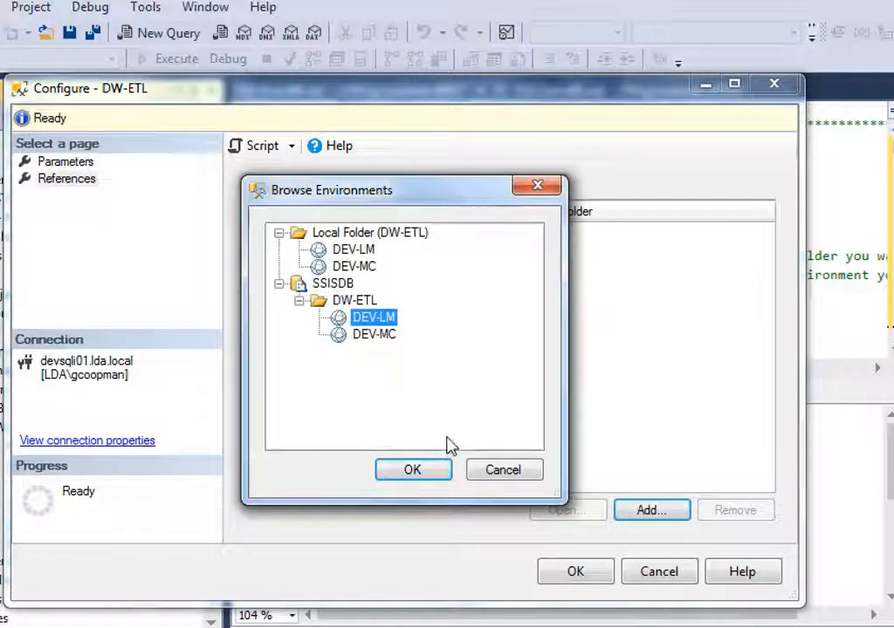
pyautogui.click(414, 470)
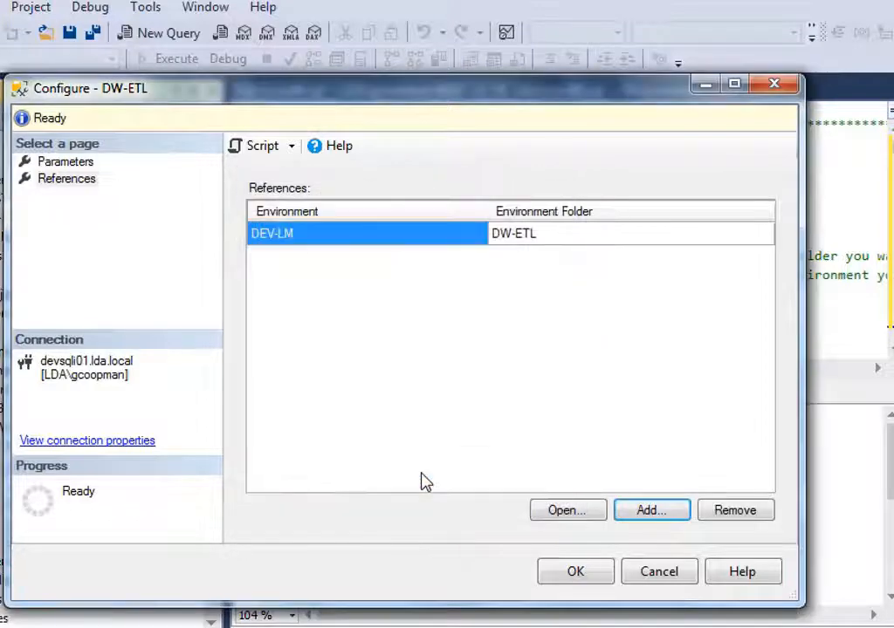
pyautogui.click(579, 574)
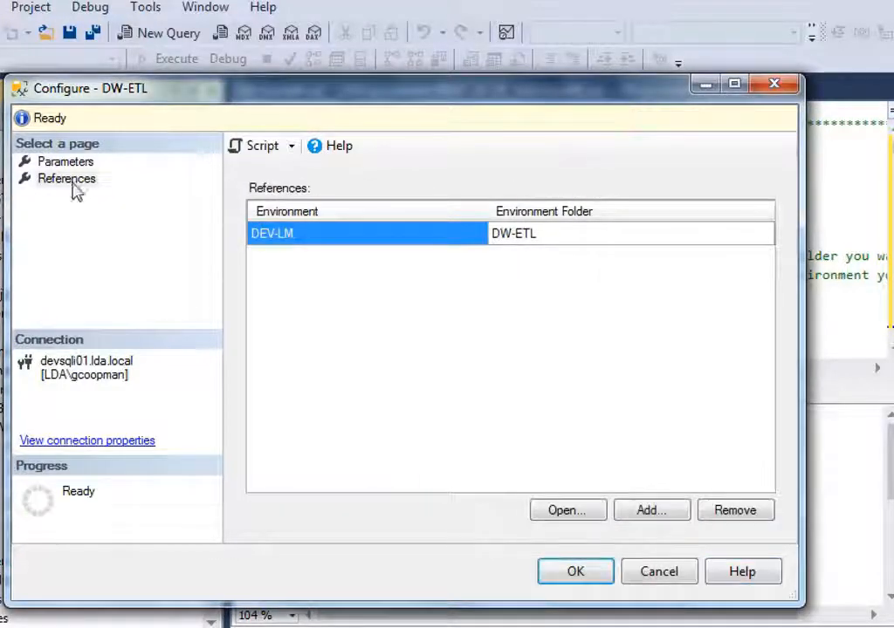
# Add the DEV-MC environment from SSISDB's DW-ETL folder as another reference of the DW-ETL project and save the configuration.
pyautogui.click(652, 513)
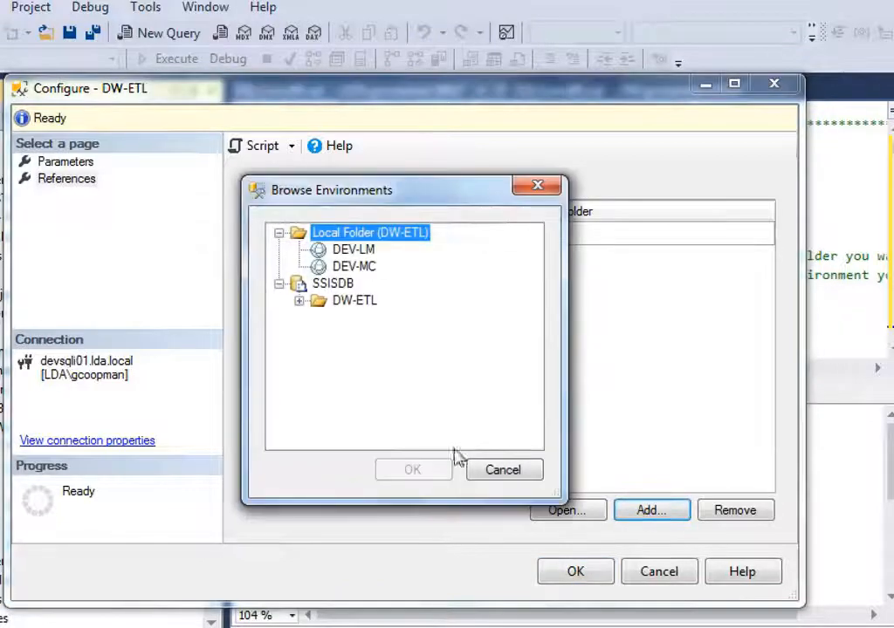
pyautogui.click(340, 269)
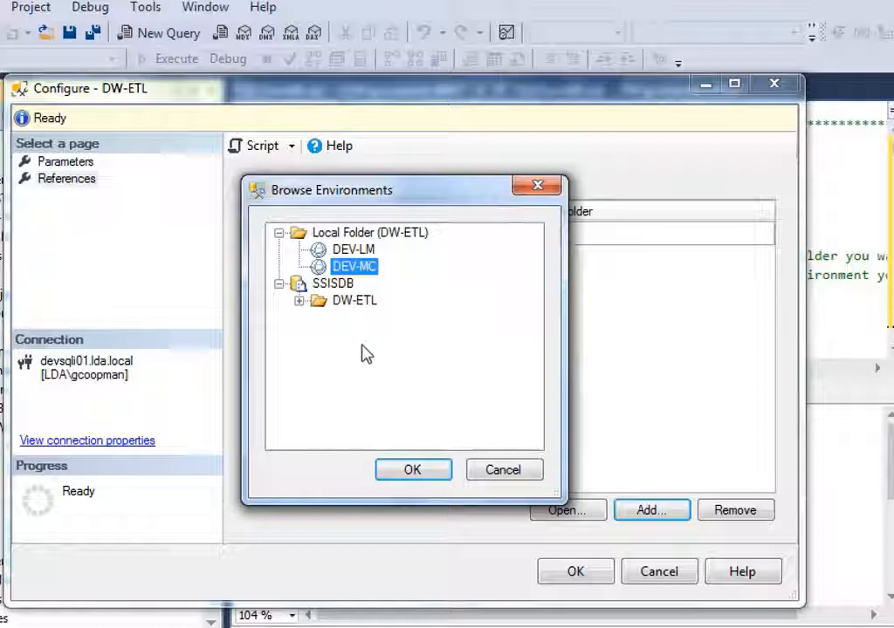
pyautogui.click(342, 301)
pyautogui.click(299, 302)
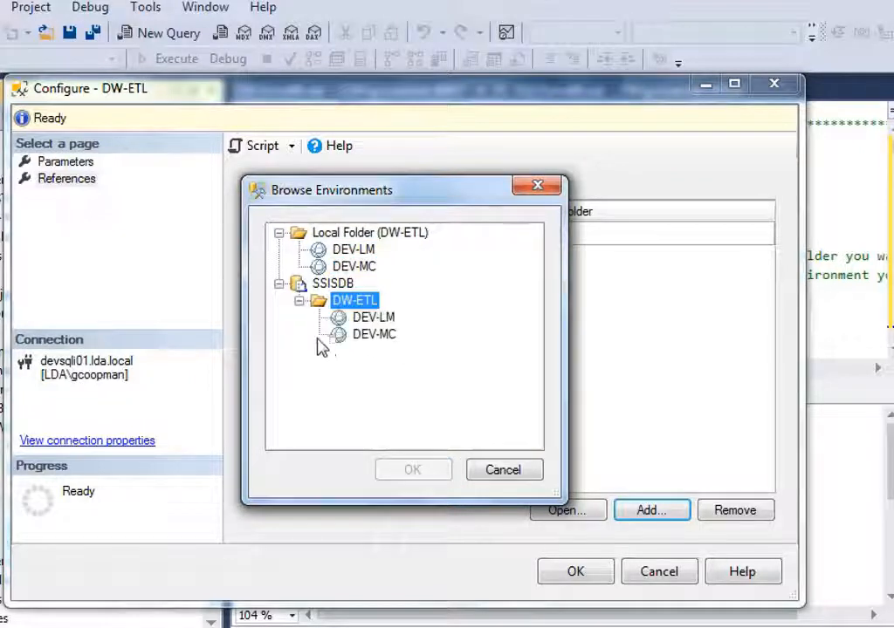
pyautogui.click(371, 334)
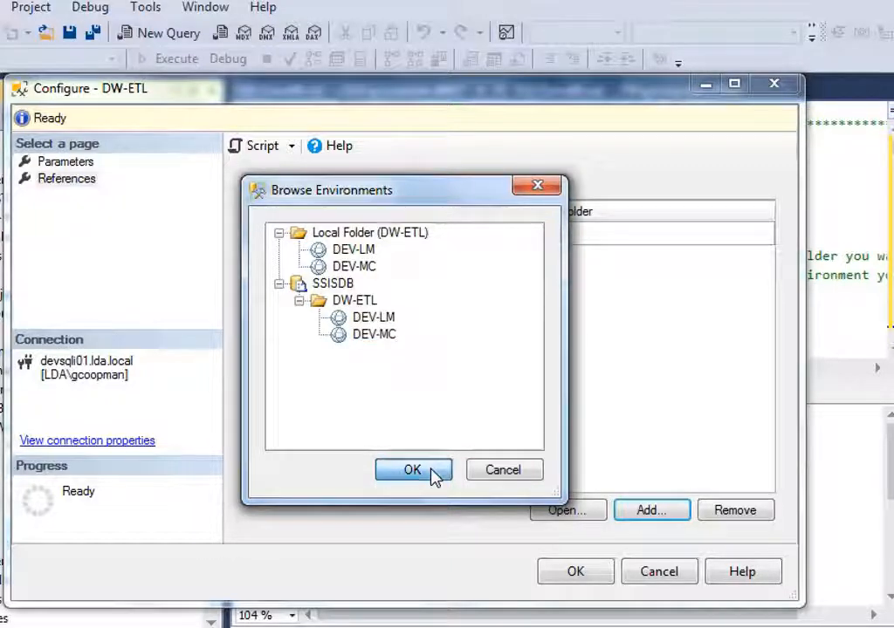
pyautogui.click(434, 473)
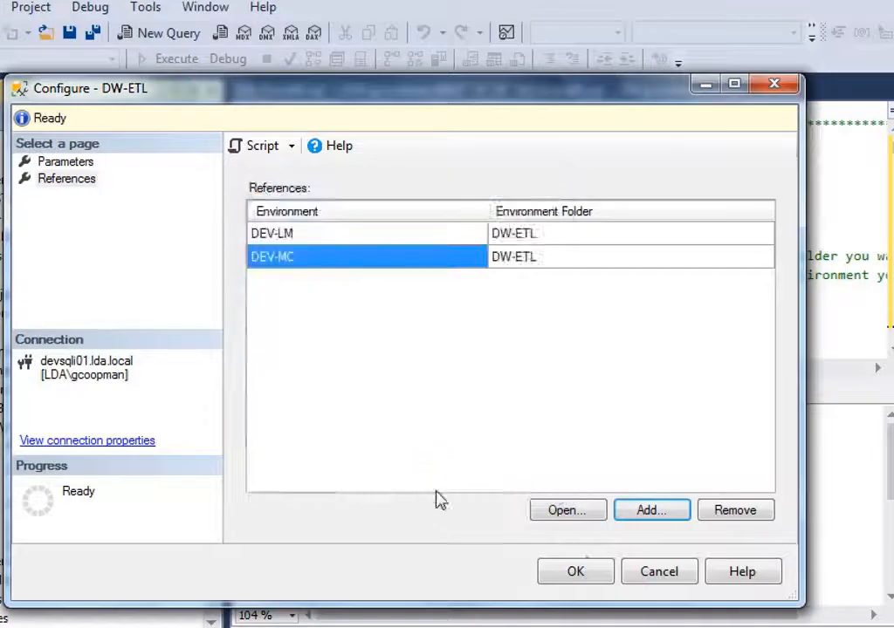
pyautogui.click(588, 578)
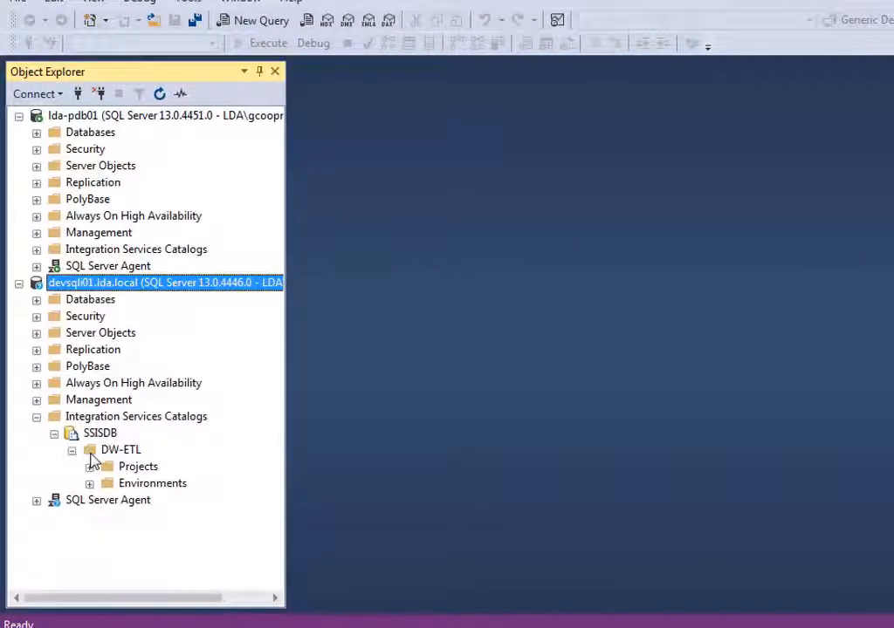
# In the DW-ETL project's configuration on devsqli01, map the pBrandCode parameter to the environment variable evBrandCode.
pyautogui.rightClick(93, 461)
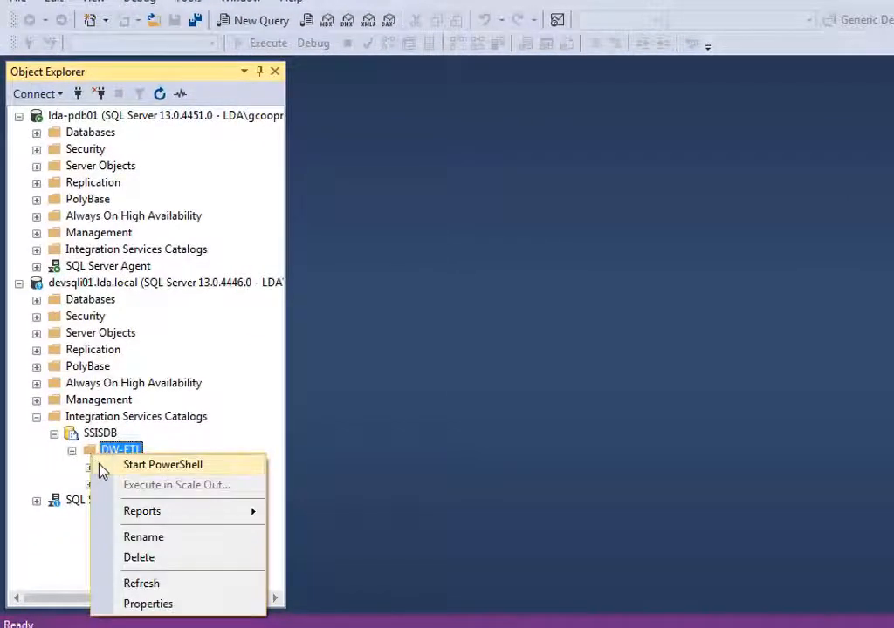
pyautogui.click(66, 475)
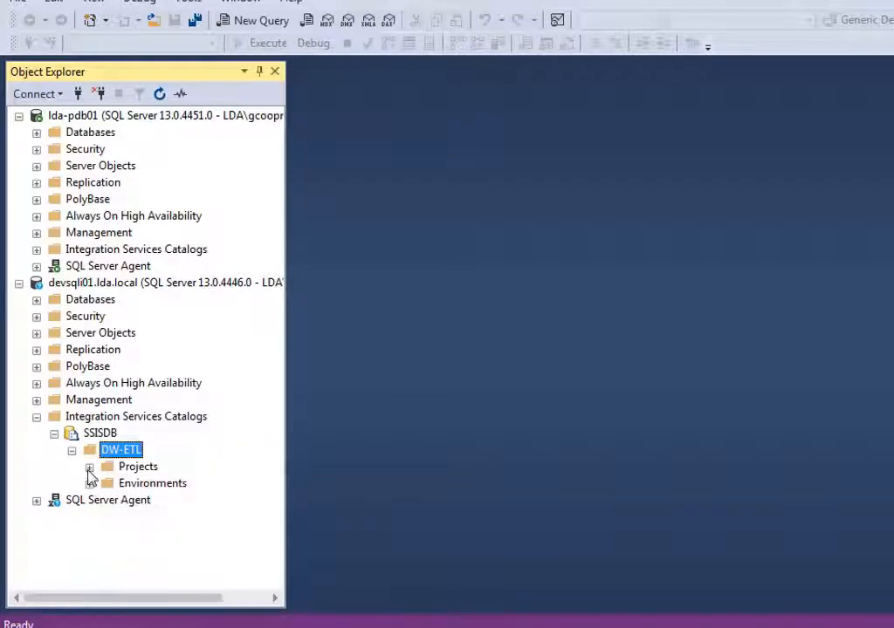
pyautogui.click(89, 468)
pyautogui.rightClick(137, 491)
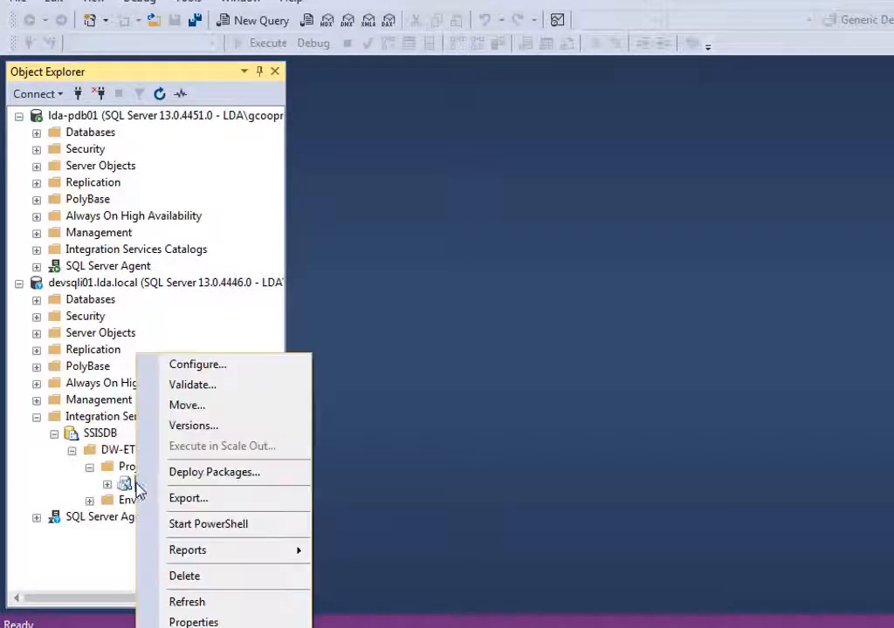
pyautogui.click(177, 368)
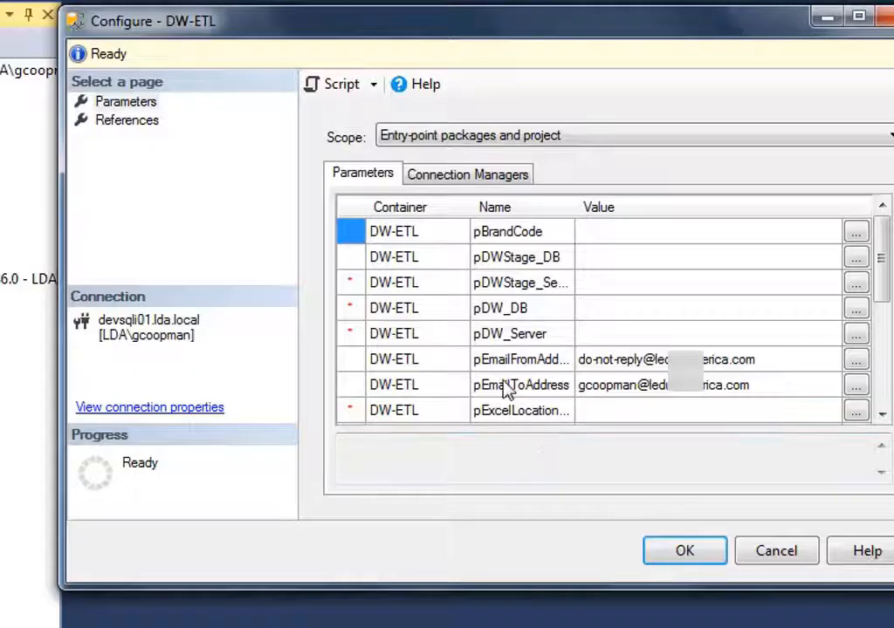
pyautogui.click(129, 103)
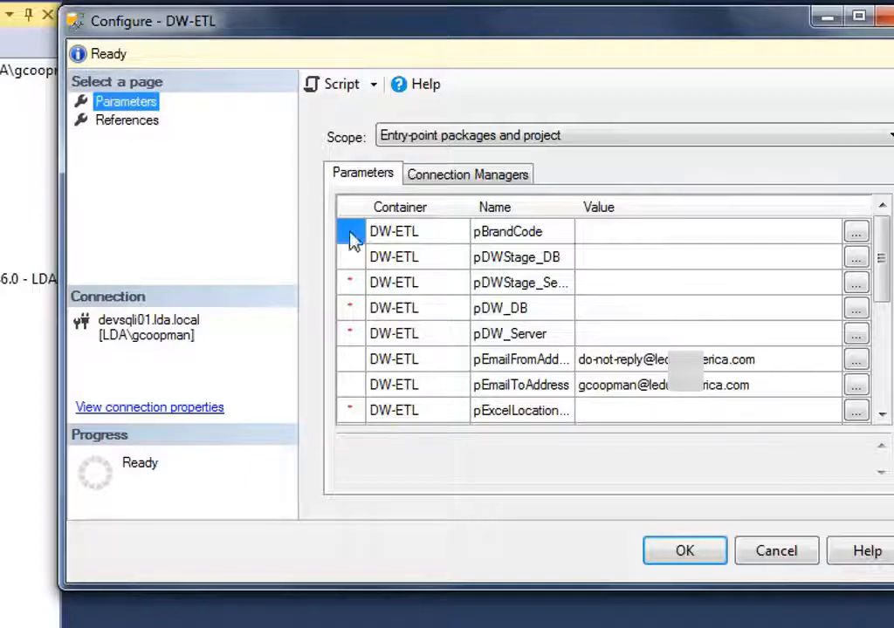
pyautogui.click(855, 234)
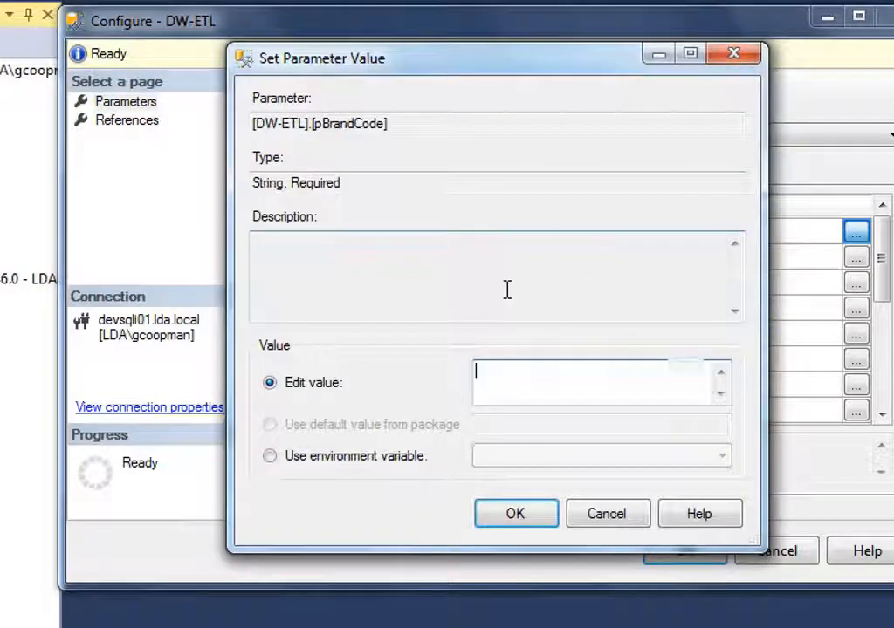
pyautogui.click(299, 465)
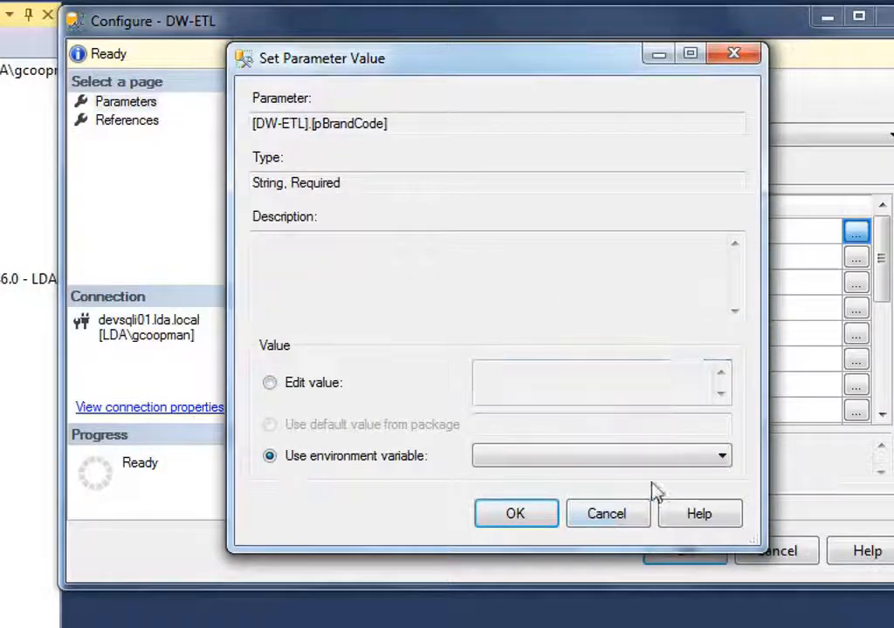
pyautogui.click(724, 460)
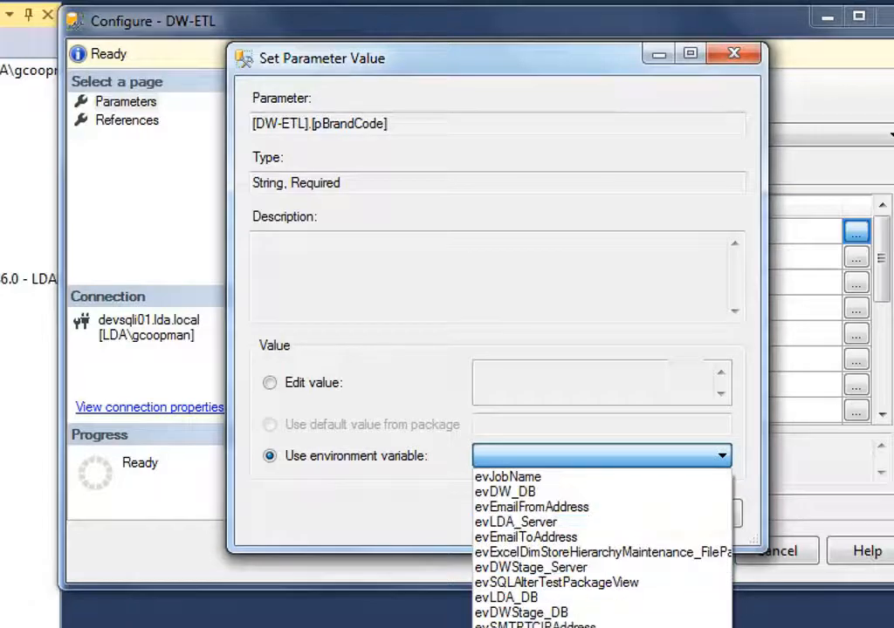
pyautogui.click(523, 627)
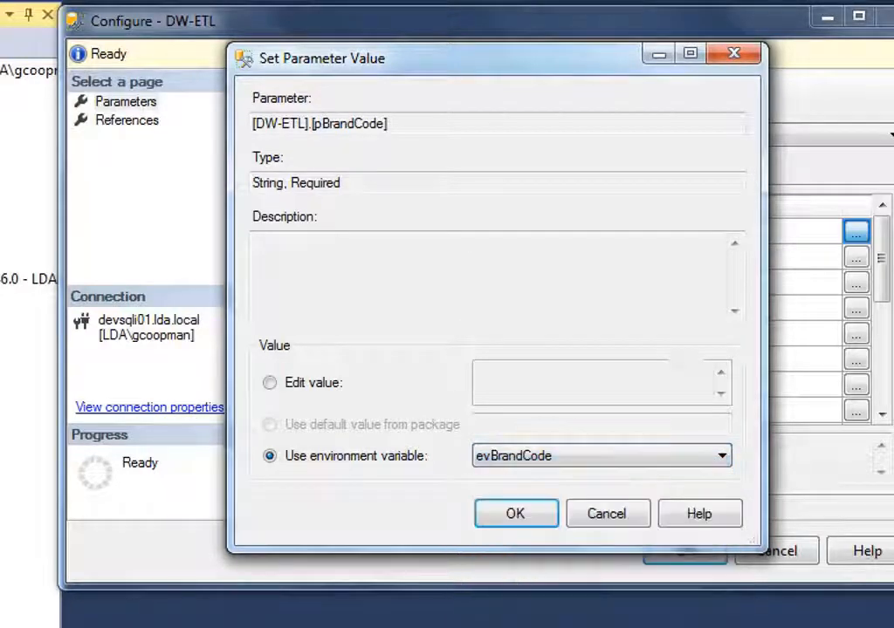
pyautogui.click(536, 521)
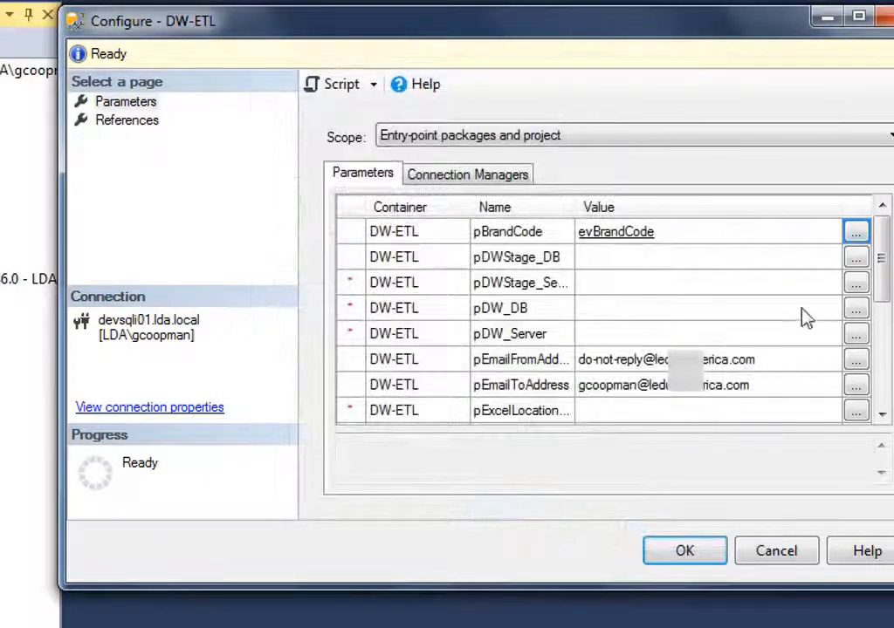
# Map the pDWStage_DB parameter to the environment variable evDWStage_DB and save the project configuration.
pyautogui.click(857, 258)
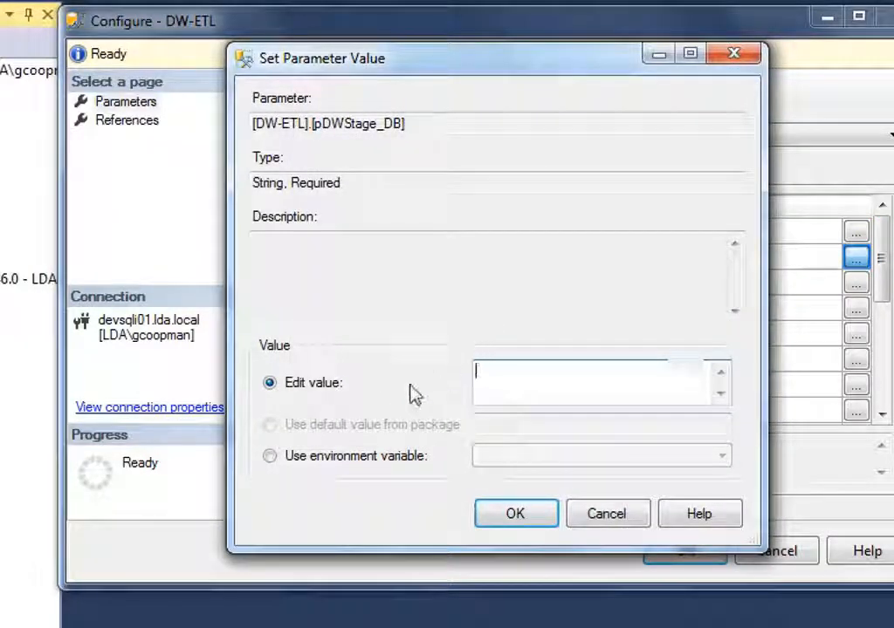
pyautogui.click(296, 465)
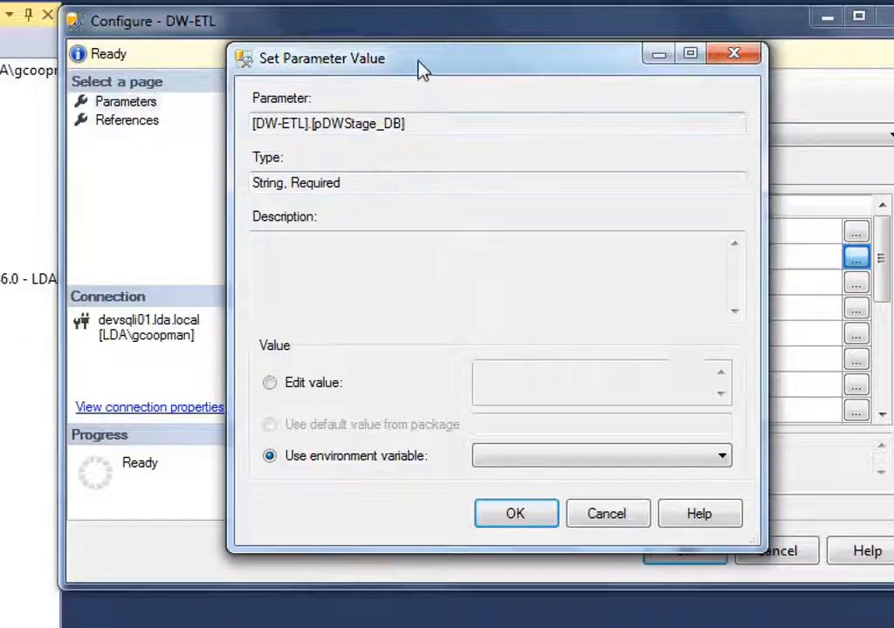
pyautogui.moveTo(421, 69); pyautogui.dragTo(616, 107)
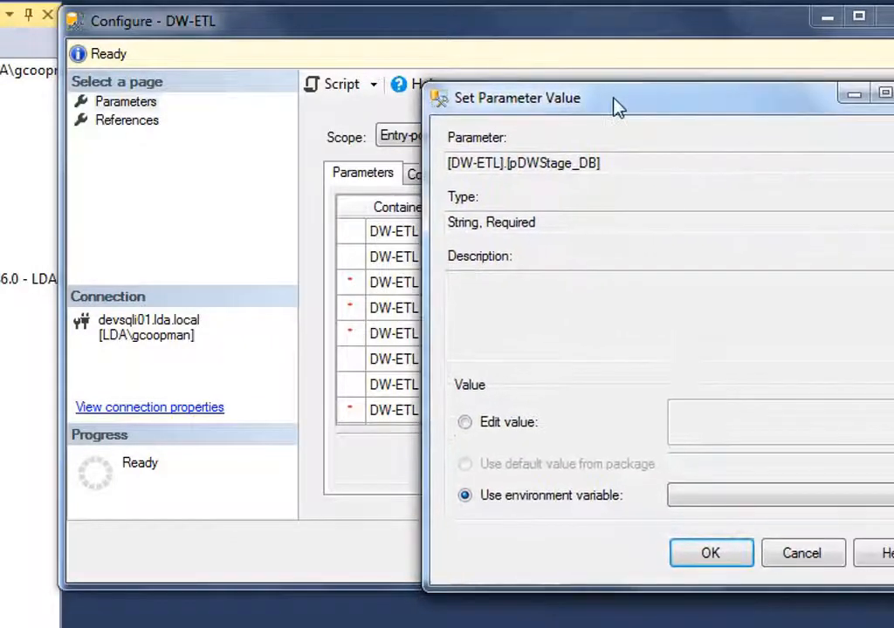
pyautogui.click(754, 502)
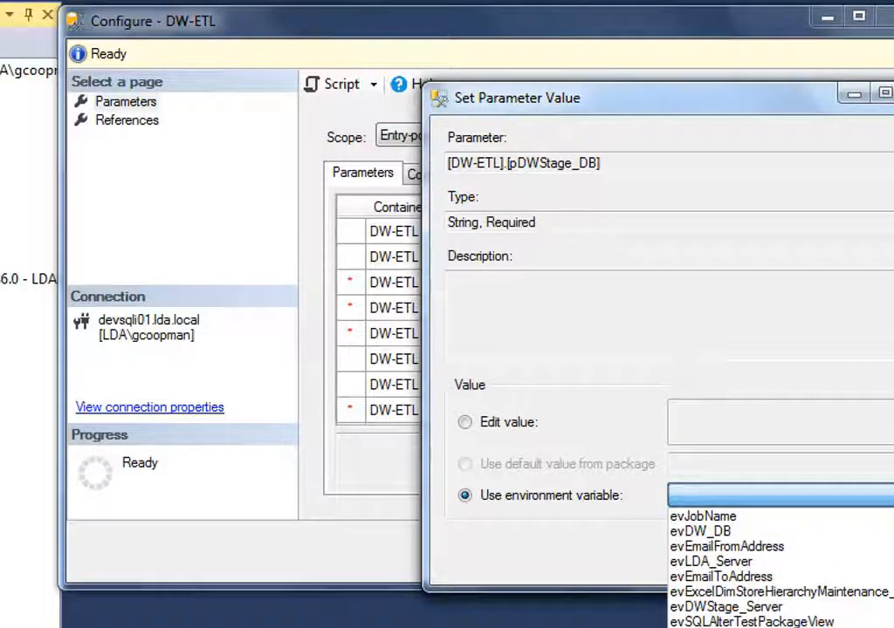
pyautogui.click(725, 626)
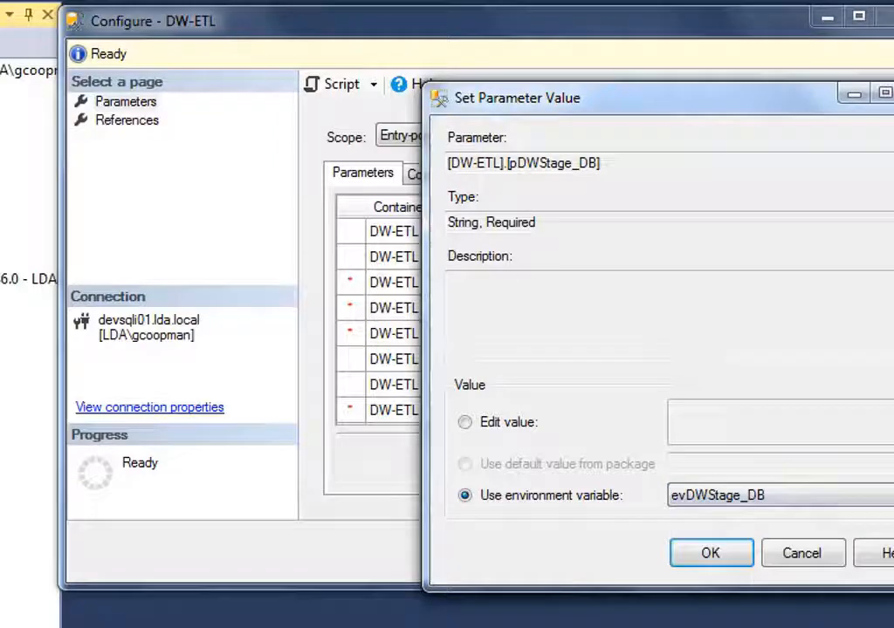
pyautogui.click(738, 557)
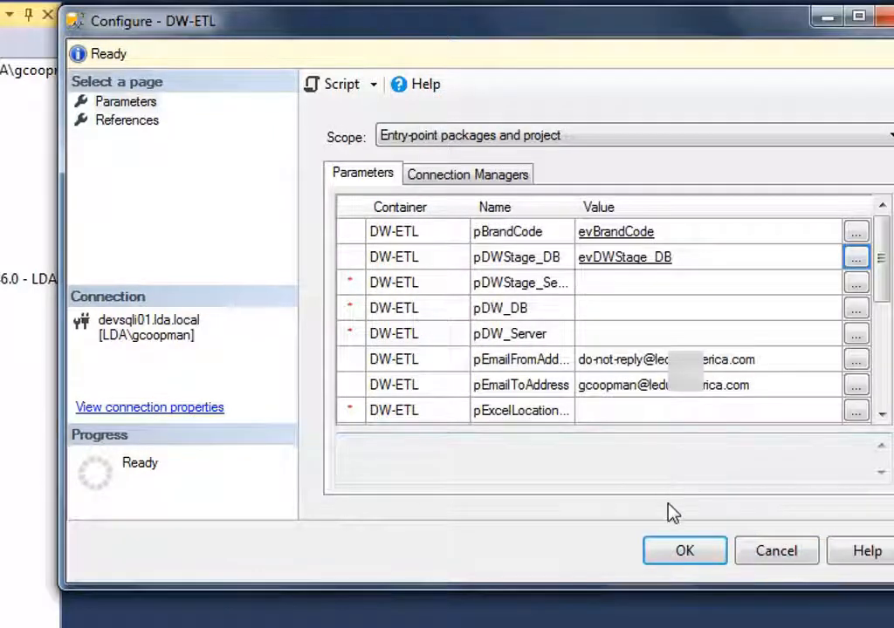
pyautogui.click(684, 559)
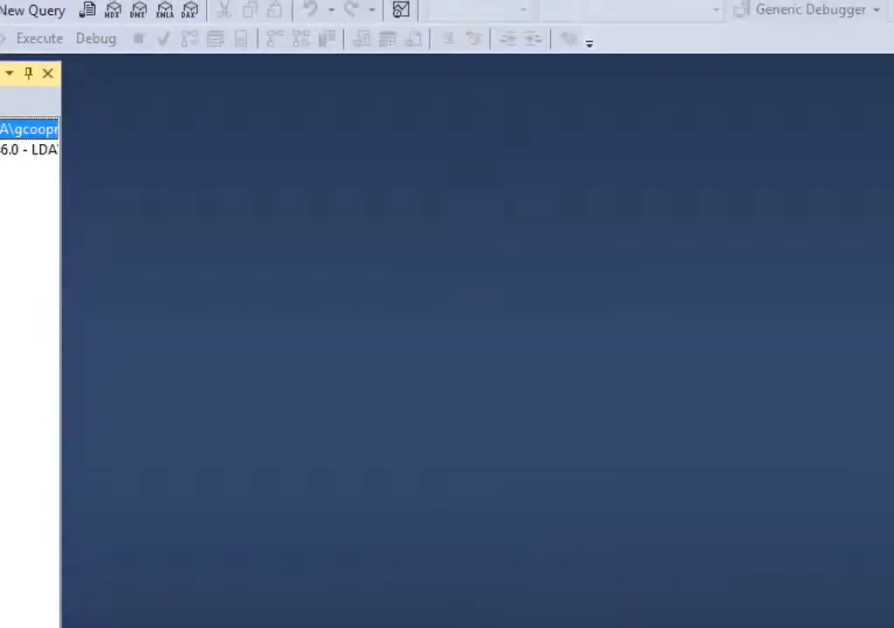
pyautogui.press('F10')
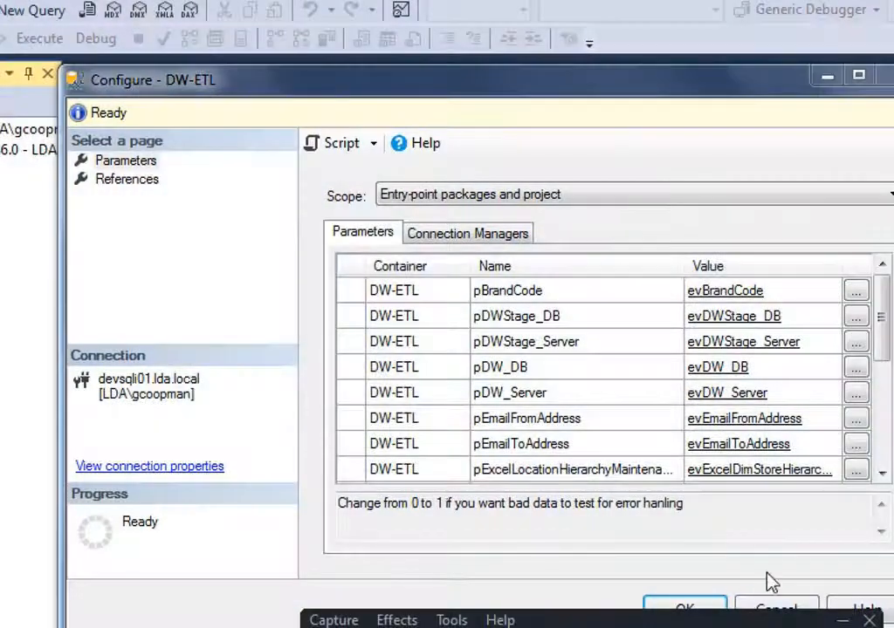
pyautogui.click(757, 537)
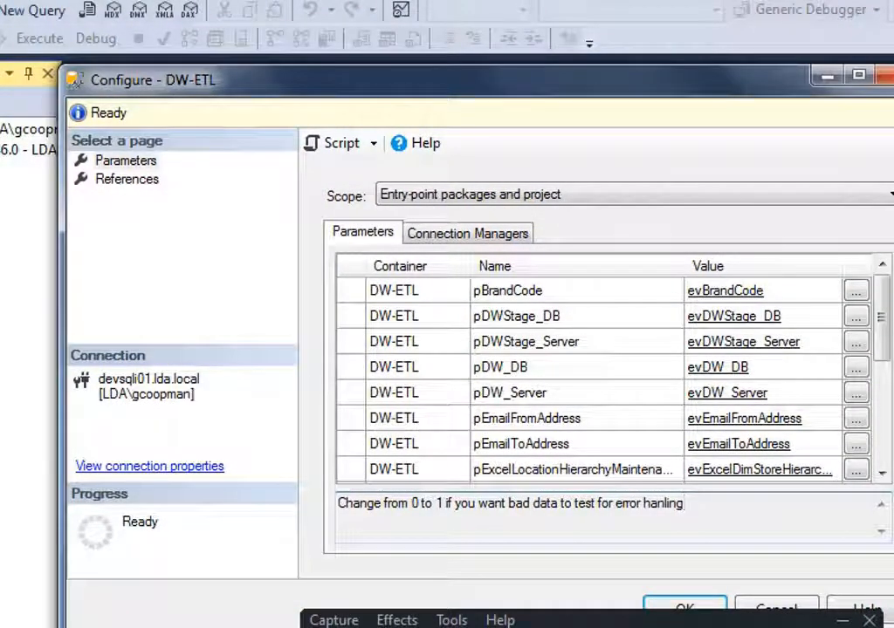
pyautogui.click(842, 621)
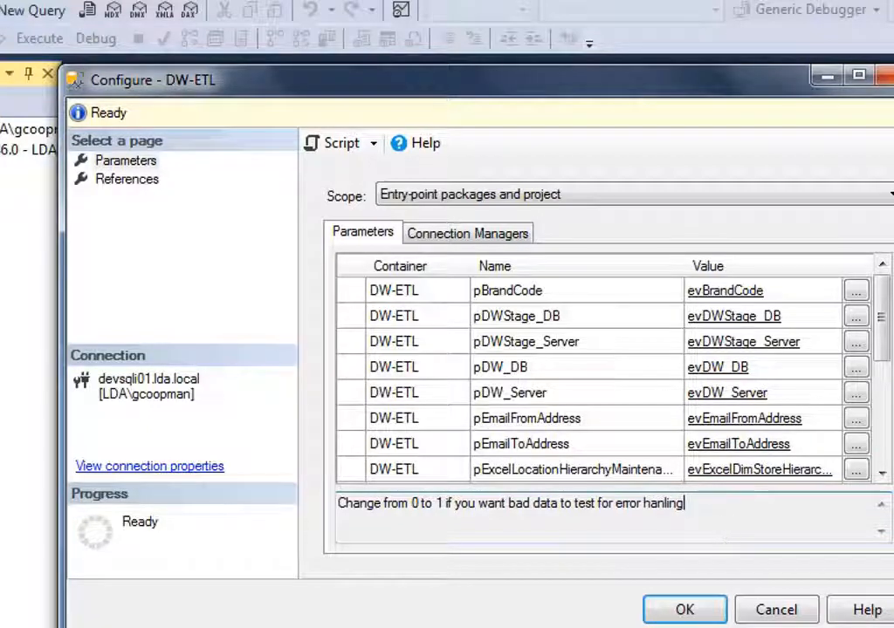
# Save the DW-ETL project configuration on devsqli01 with its parameters mapped to environment variables.
pyautogui.click(680, 615)
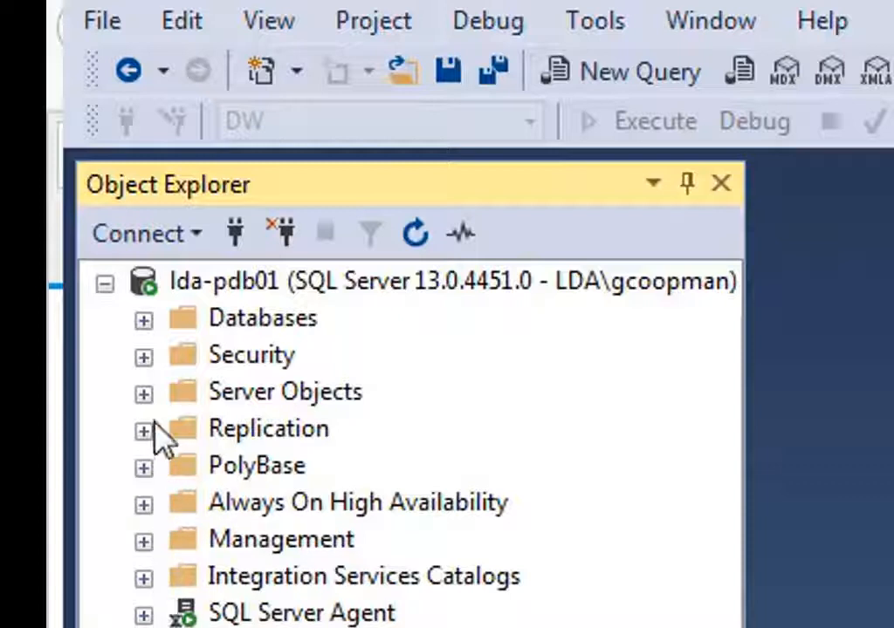
# Open ETLCredential from the server-level security credentials of lda-pdb01 and check its identity.
pyautogui.click(145, 359)
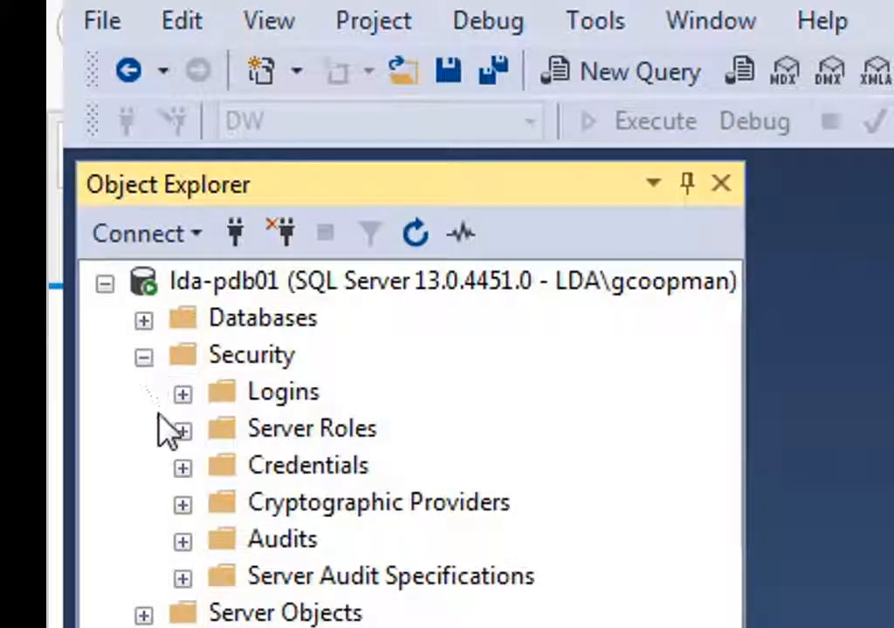
pyautogui.click(247, 471)
pyautogui.click(185, 469)
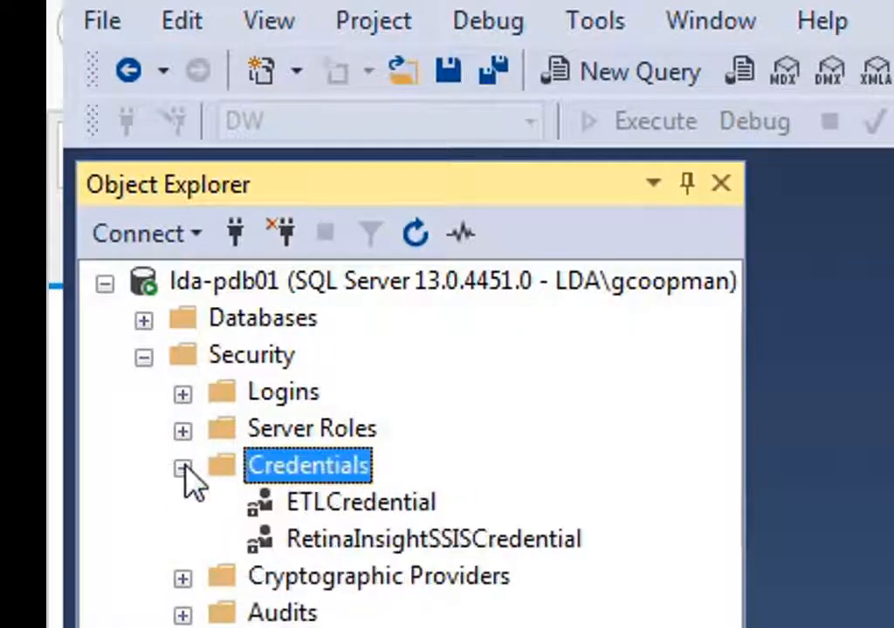
pyautogui.doubleClick(310, 508)
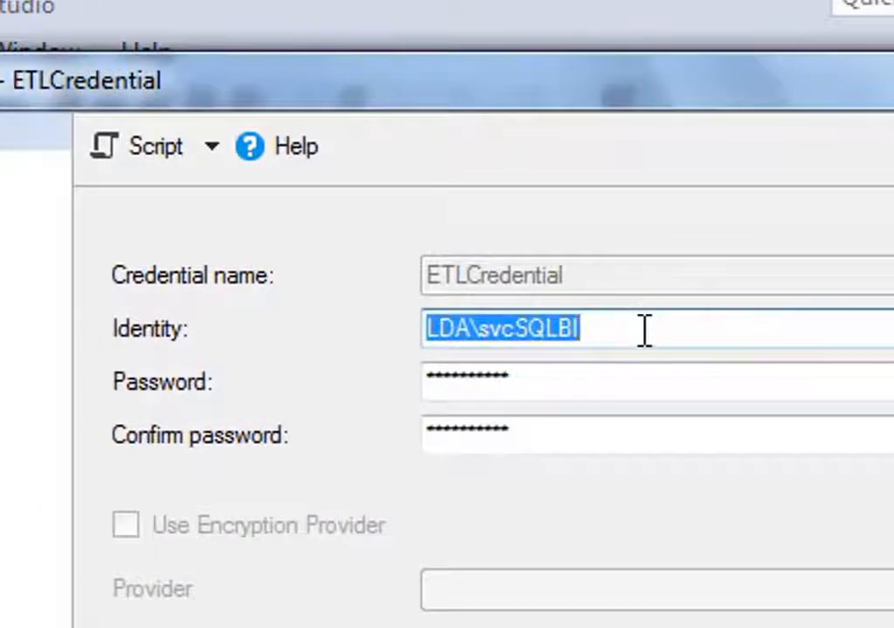
pyautogui.click(644, 330)
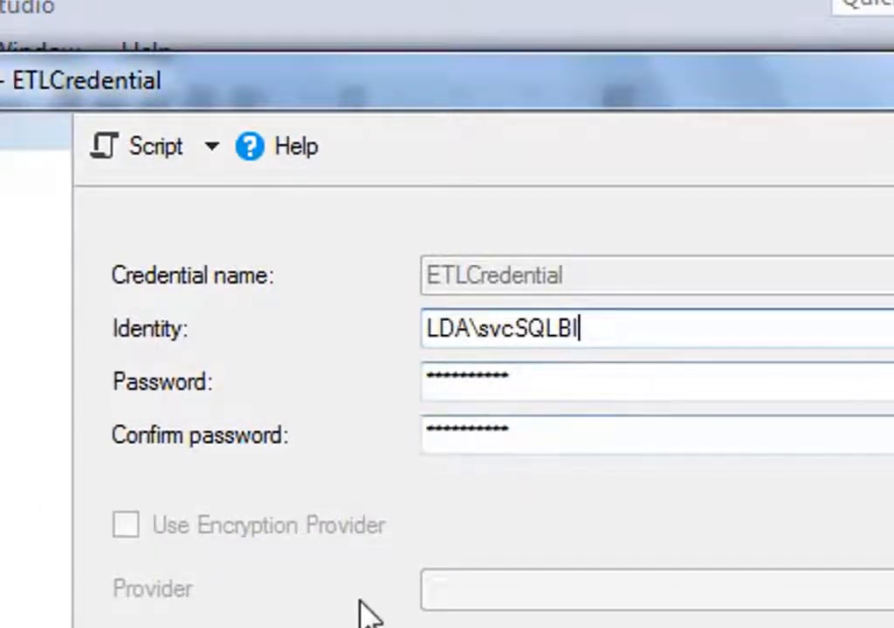
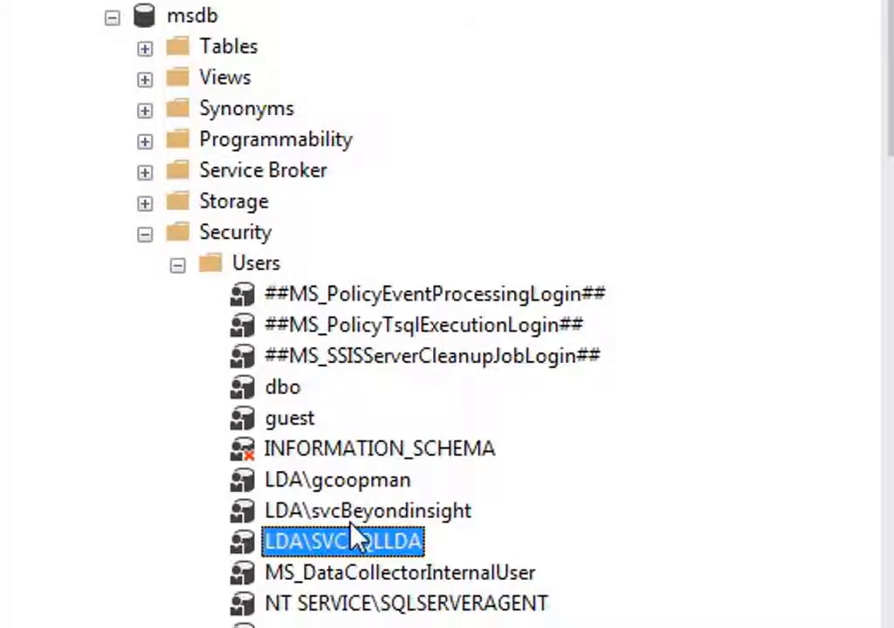
# Review the msdb database role memberships of LDA\SVCSQLLDA on lda-pdb01, including the SQL Server Agent roles, and close its properties.
pyautogui.doubleClick(342, 543)
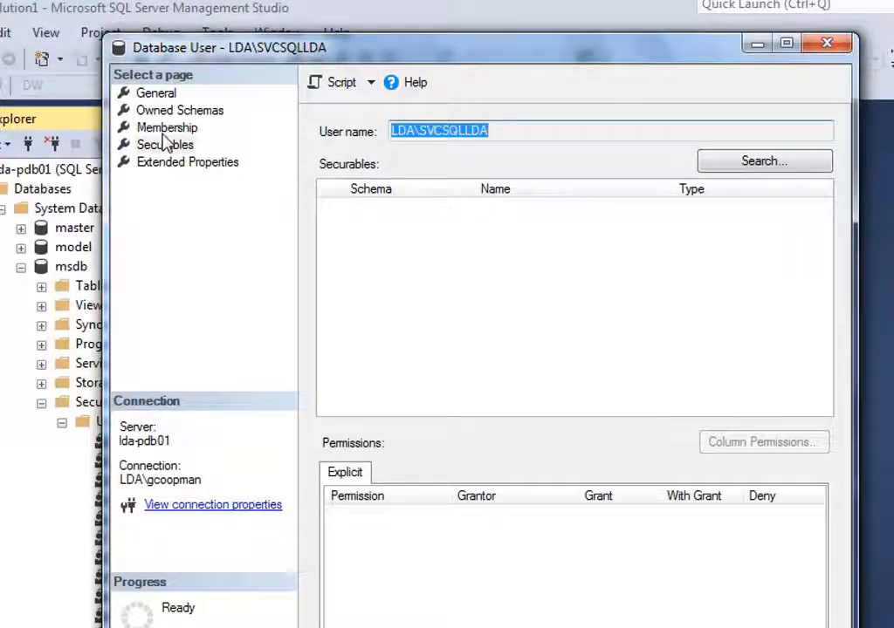
pyautogui.click(168, 129)
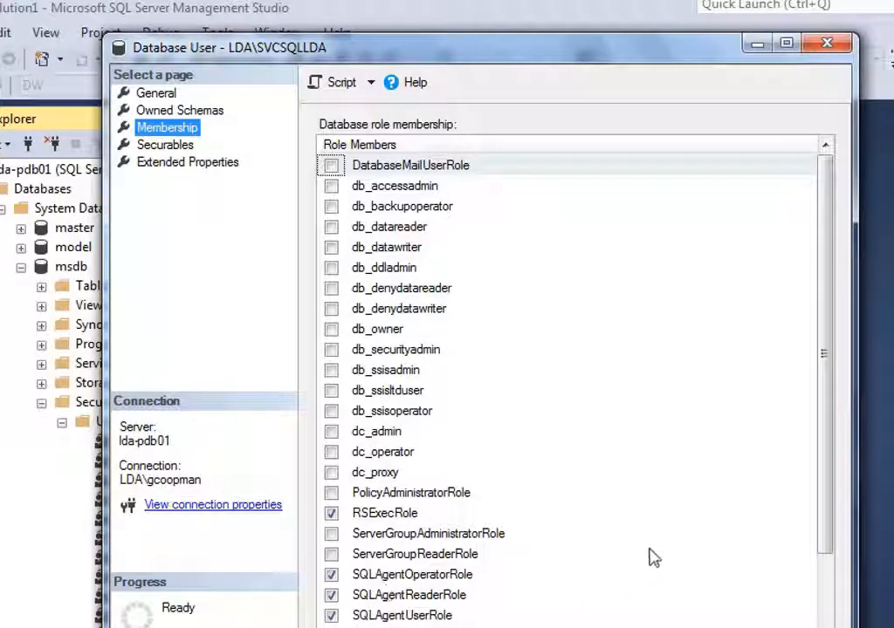
pyautogui.moveTo(823, 530); pyautogui.dragTo(822, 580)
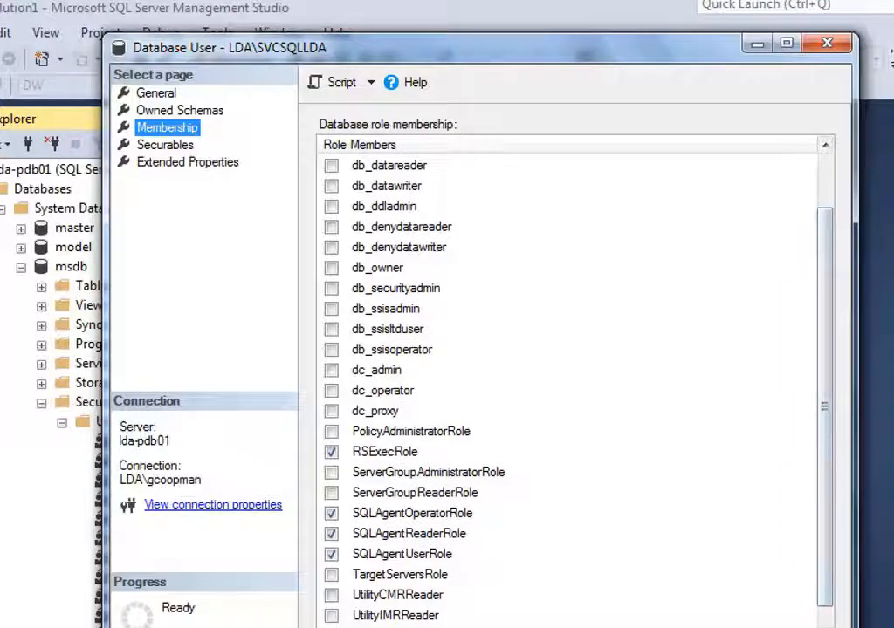
pyautogui.press('Escape')
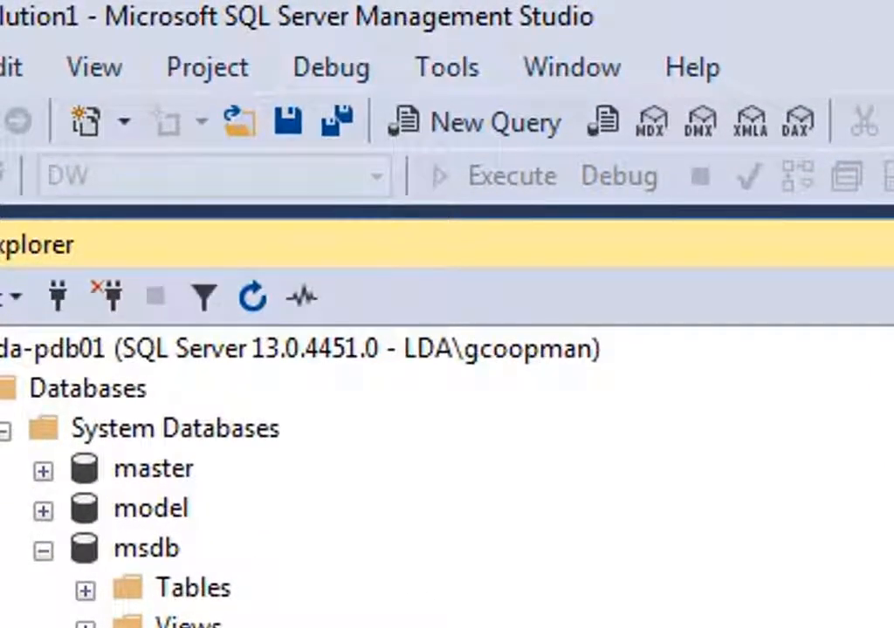
# Collapse msdb and the system databases on lda-pdb01 and locate the database users in SSISDB's security.
pyautogui.click(42, 549)
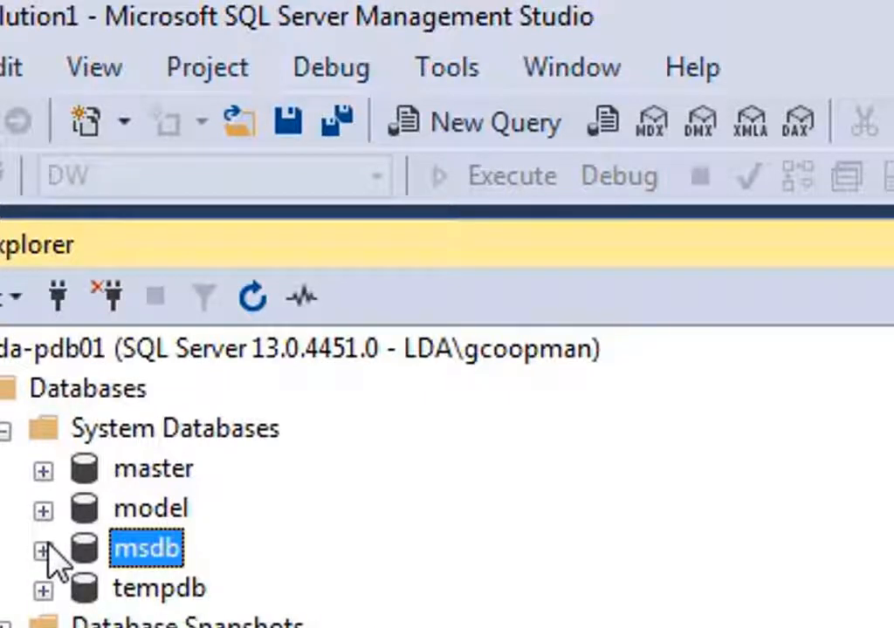
pyautogui.click(4, 428)
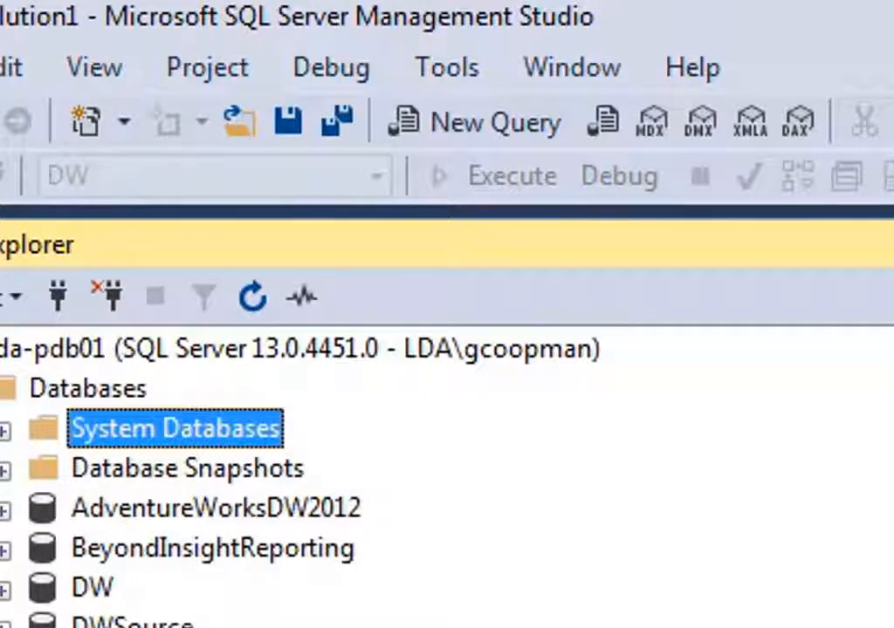
pyautogui.scroll(-1, 446, 477)
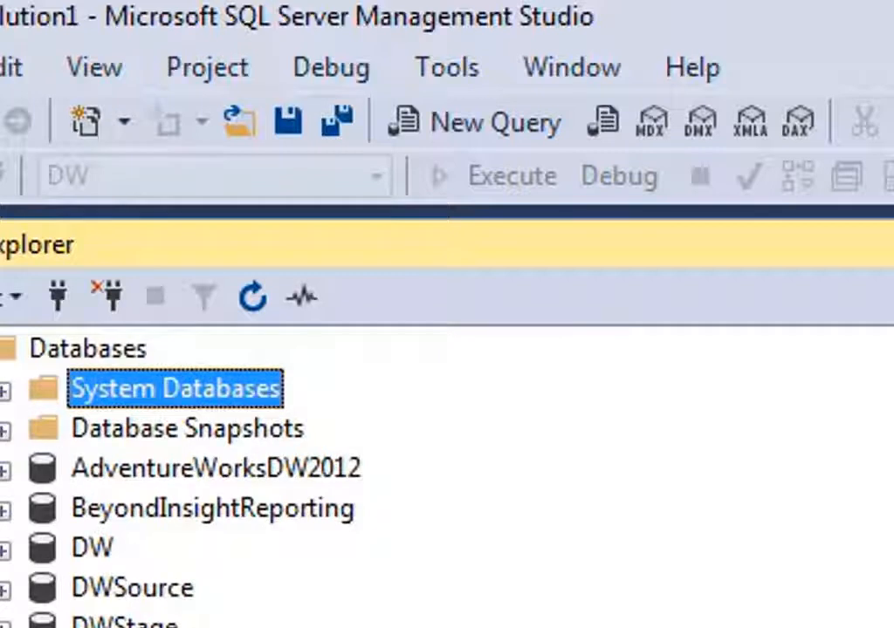
pyautogui.scroll(-3, 447, 477)
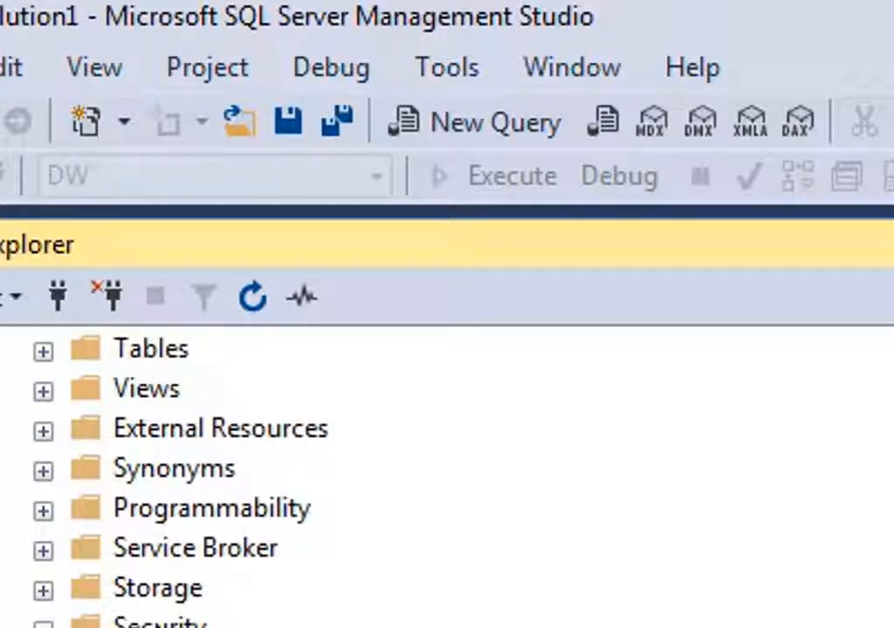
pyautogui.click(157, 621)
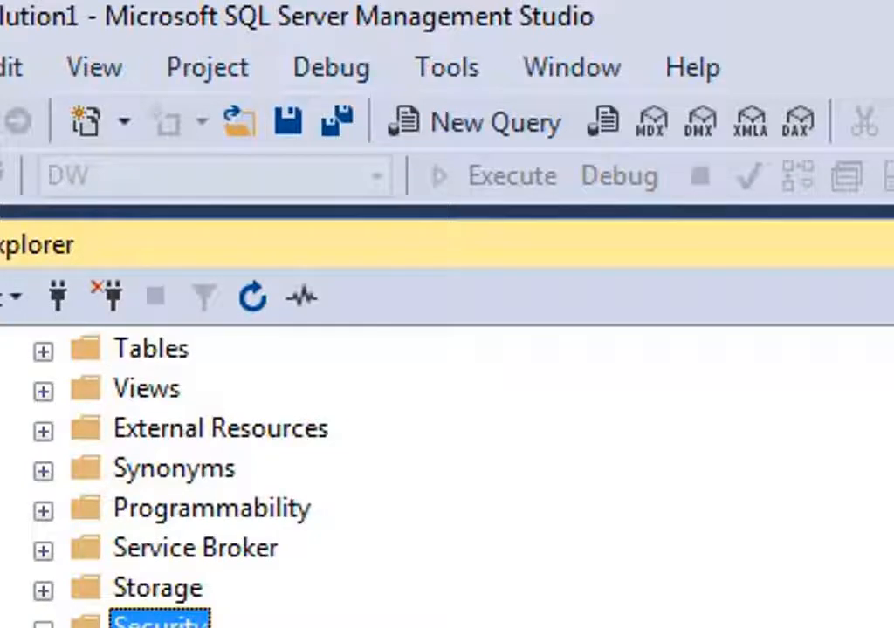
pyautogui.scroll(-6, 447, 476)
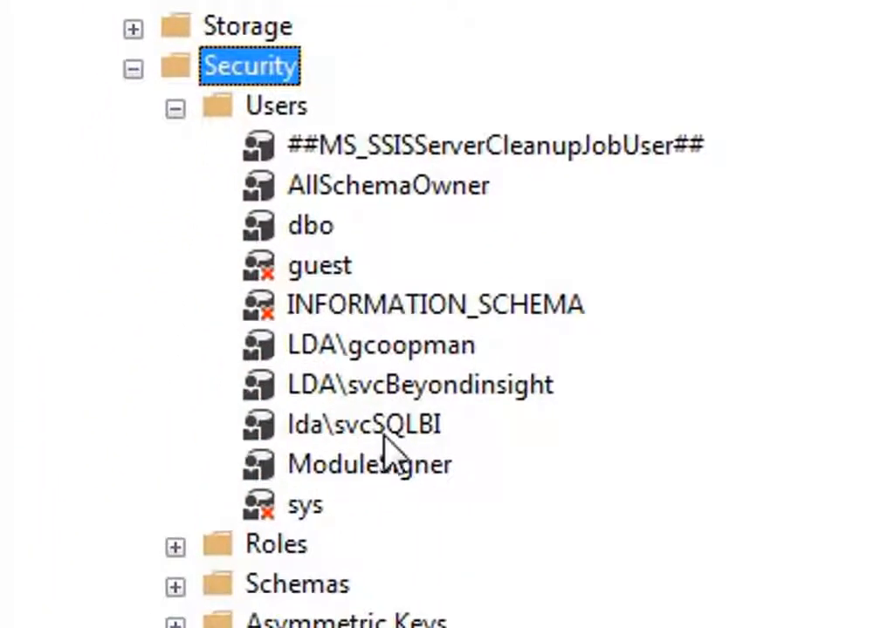
# Review the owned schemas and database role memberships of the SSISDB user lda\svcSQLBI and close its properties.
pyautogui.doubleClick(384, 428)
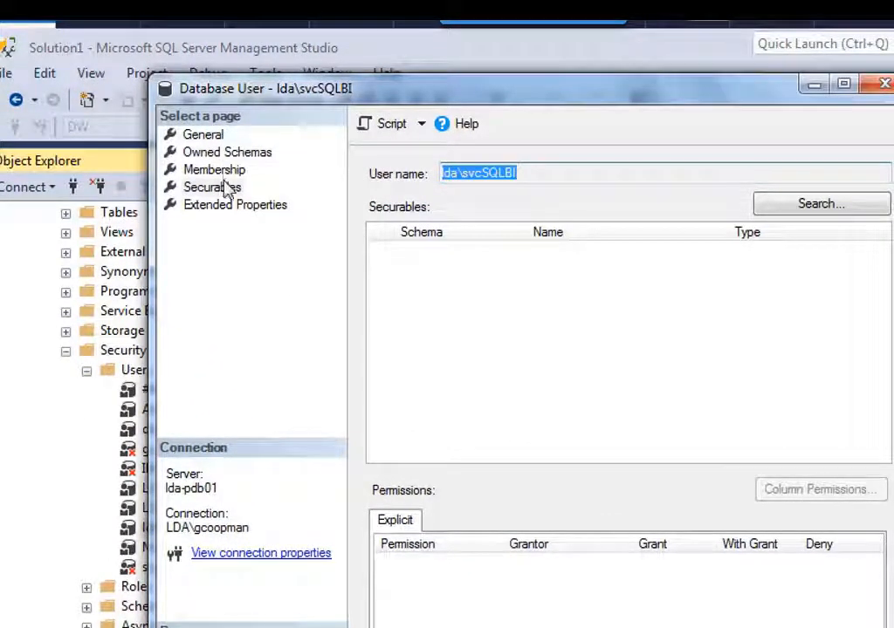
pyautogui.click(224, 190)
pyautogui.click(225, 206)
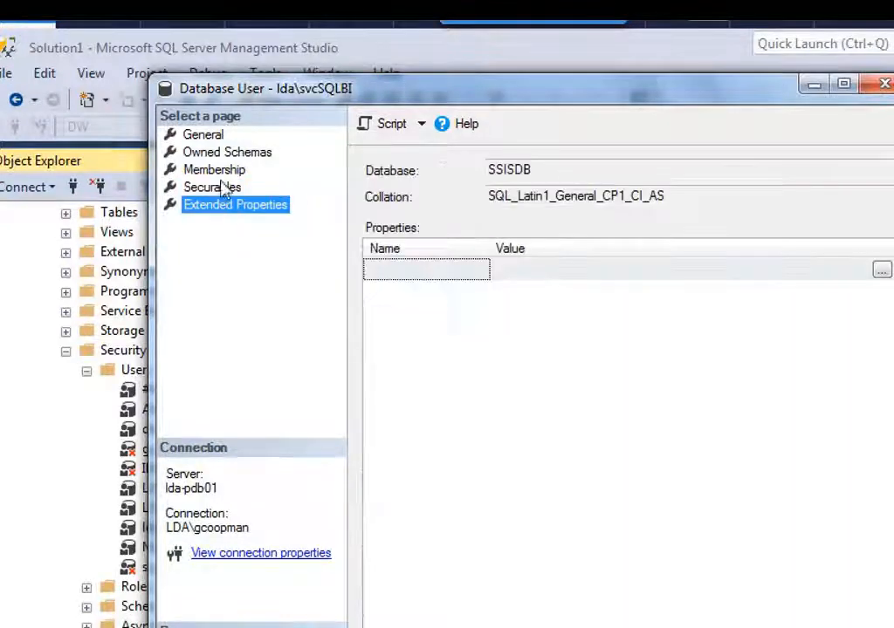
pyautogui.click(219, 153)
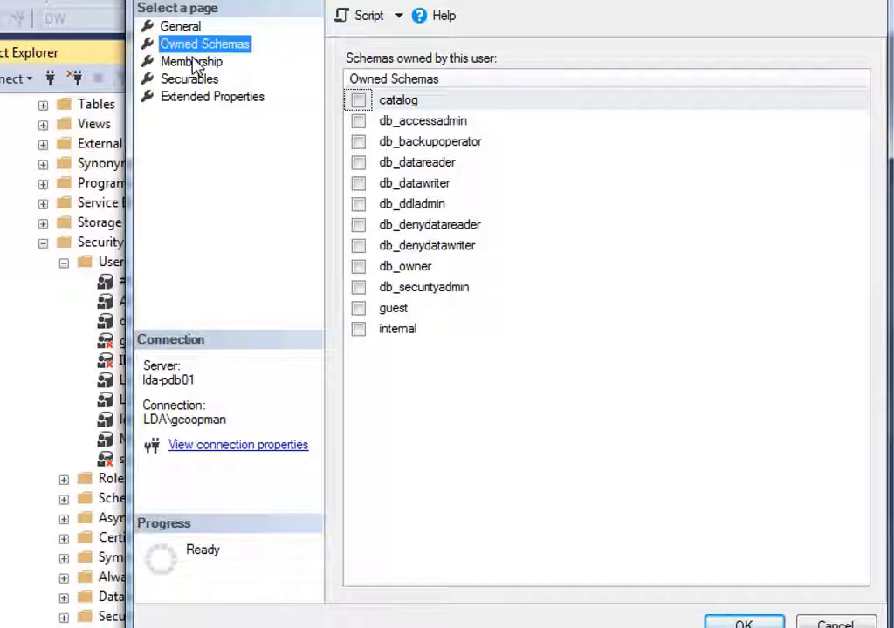
pyautogui.click(193, 65)
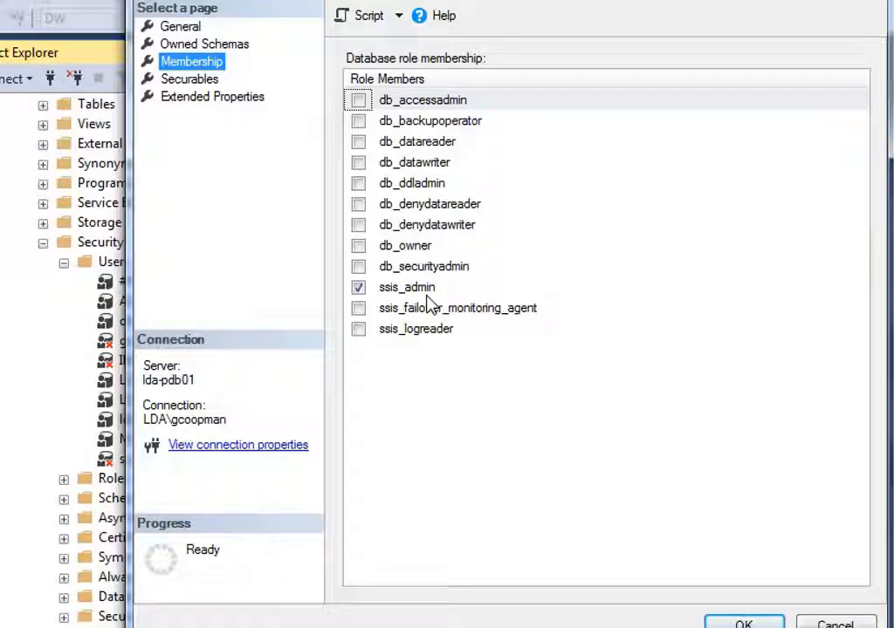
pyautogui.click(743, 624)
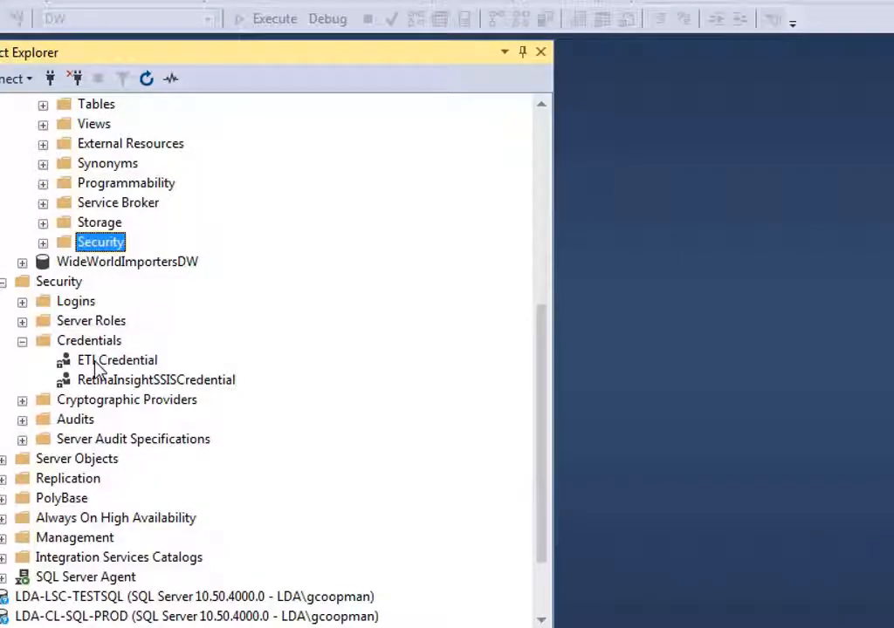
# Reopen ETLCredential on lda-pdb01, check its identity and password fields, and close it.
pyautogui.click(97, 364)
pyautogui.doubleClick(97, 362)
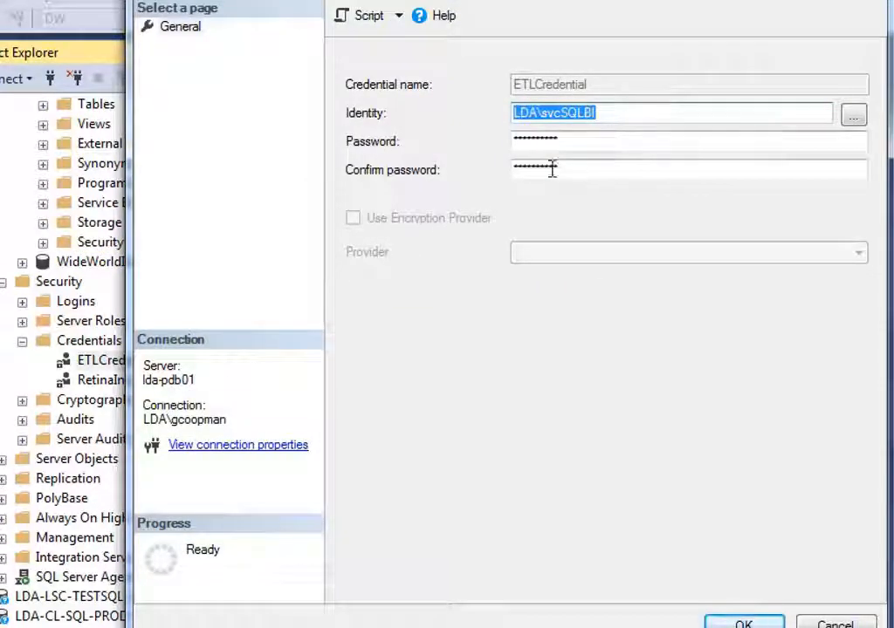
pyautogui.press('Return')
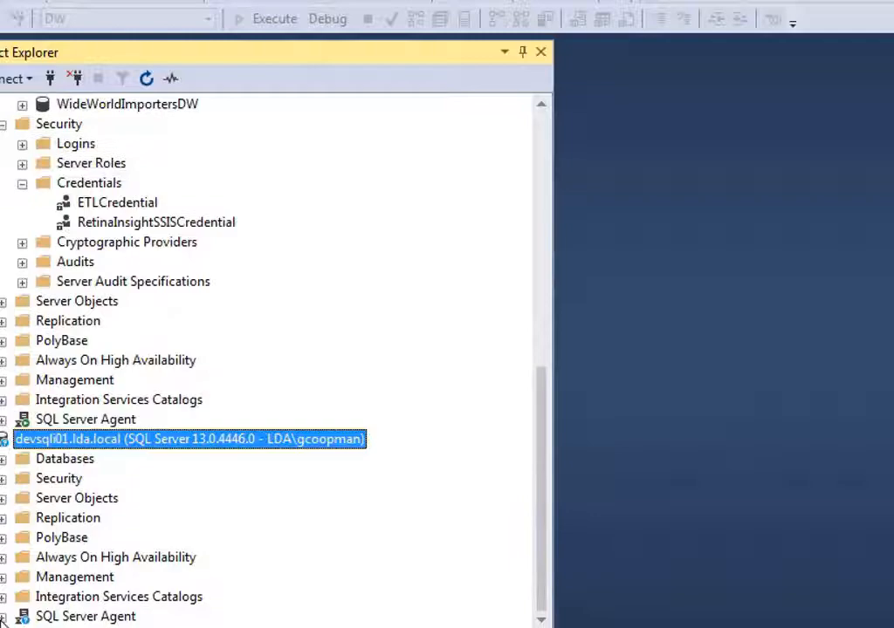
# Open DwEtlProxy among devsqli01's SSIS Package Execution proxies, check its credential and active subsystems, and close it without changes.
pyautogui.click(2, 617)
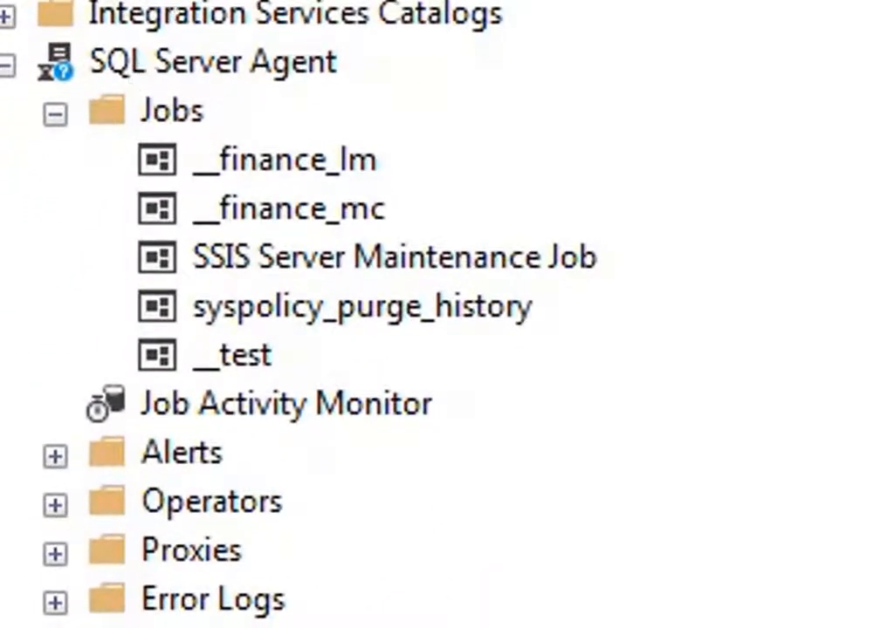
pyautogui.click(170, 554)
pyautogui.click(55, 553)
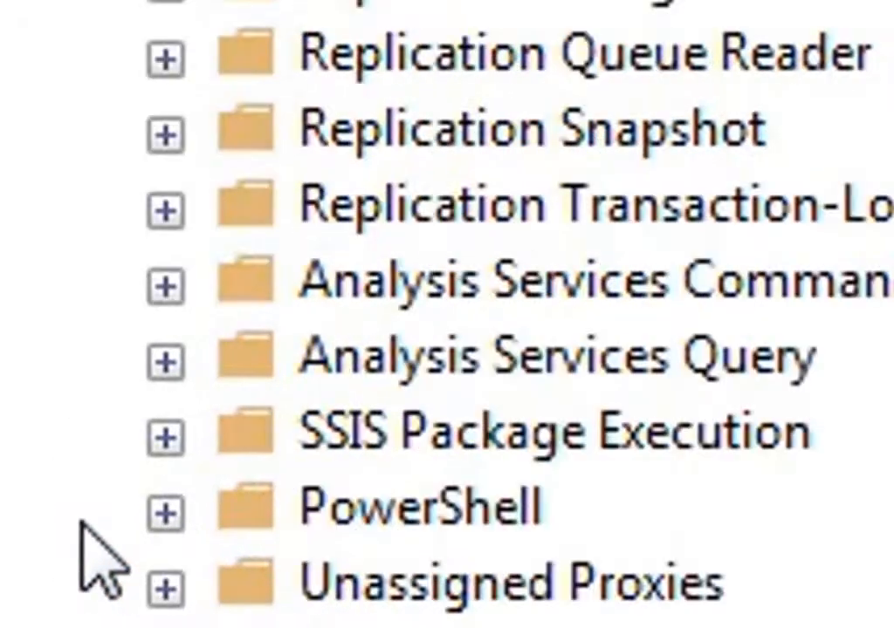
pyautogui.click(476, 425)
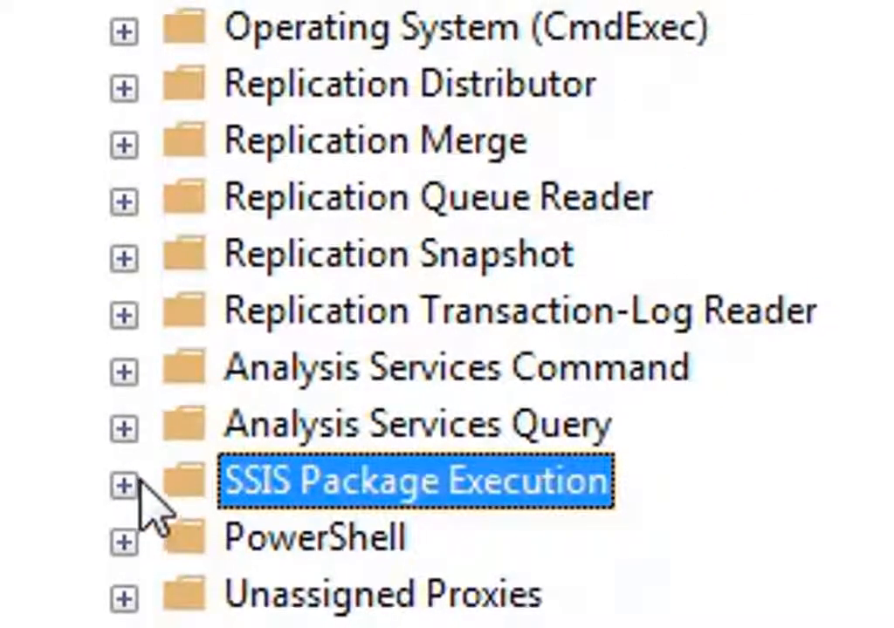
pyautogui.click(121, 486)
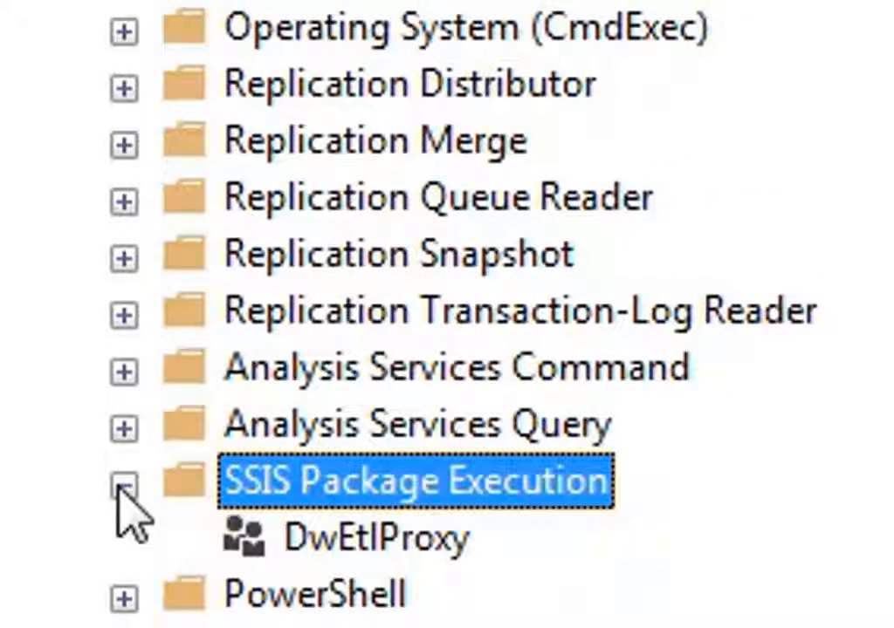
pyautogui.doubleClick(297, 536)
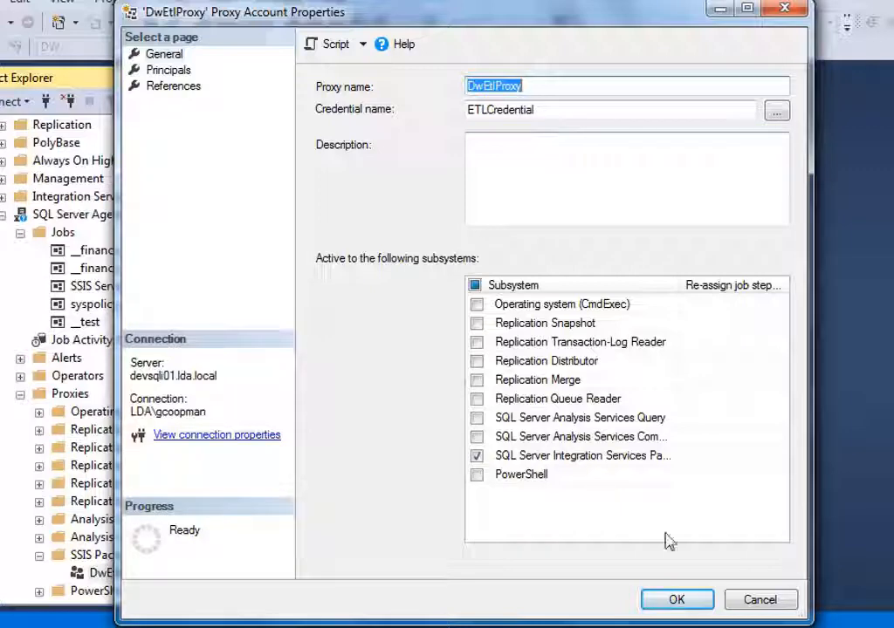
pyautogui.click(760, 602)
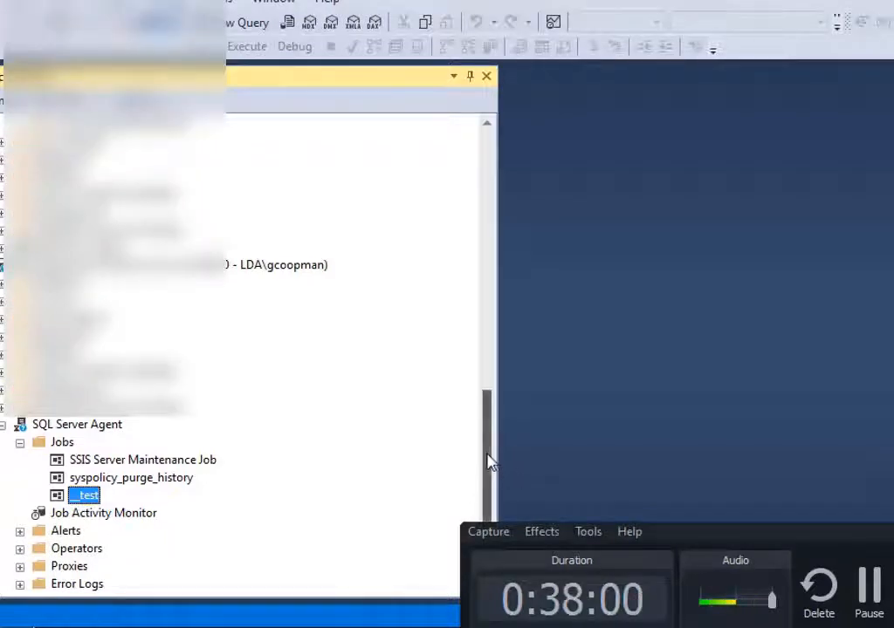
# Collapse SSISDB and the databases on lda-pdb01 and expand its SQL Server Agent to show the jobs.
pyautogui.moveTo(489, 462); pyautogui.dragTo(459, 205)
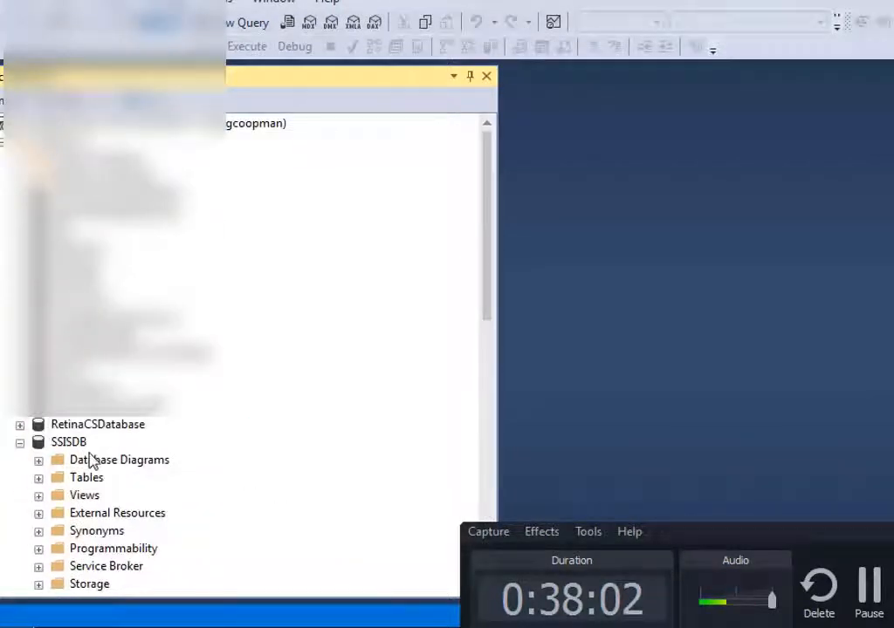
pyautogui.click(41, 445)
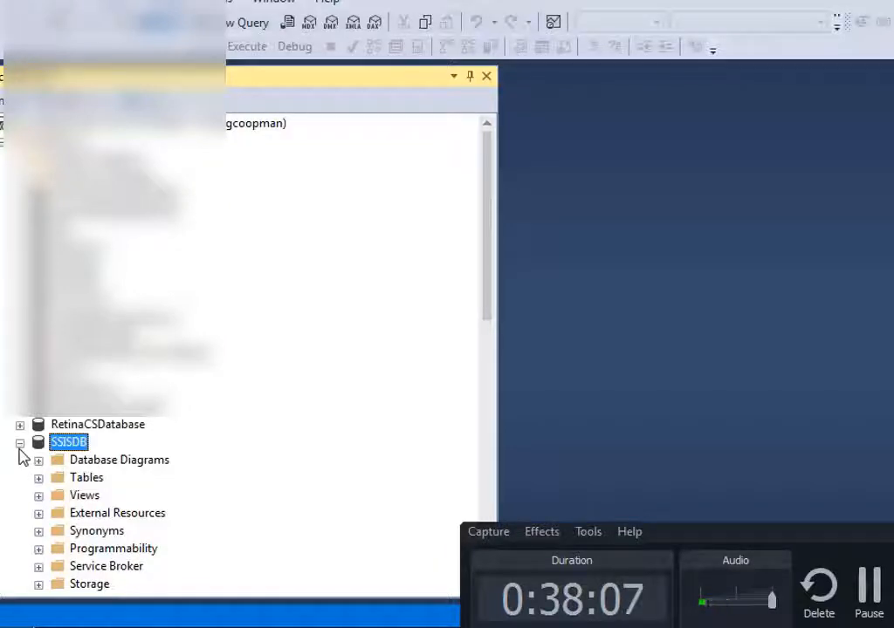
pyautogui.click(19, 444)
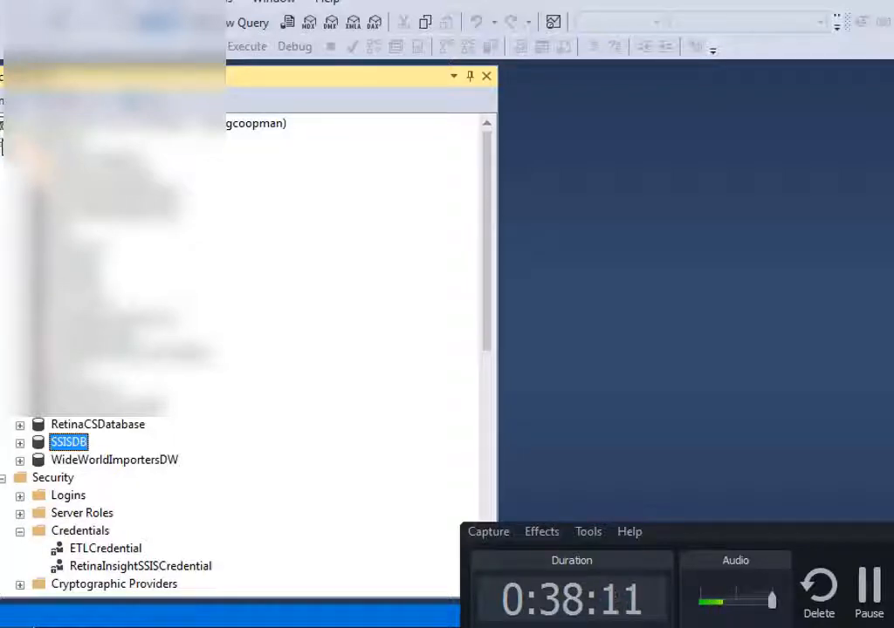
pyautogui.scroll(-5, 174, 349)
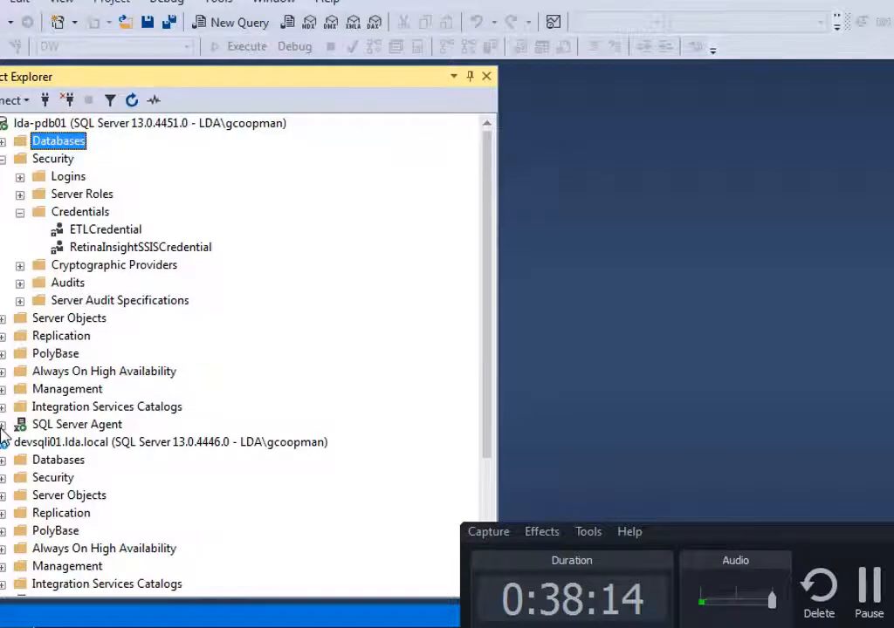
pyautogui.click(4, 425)
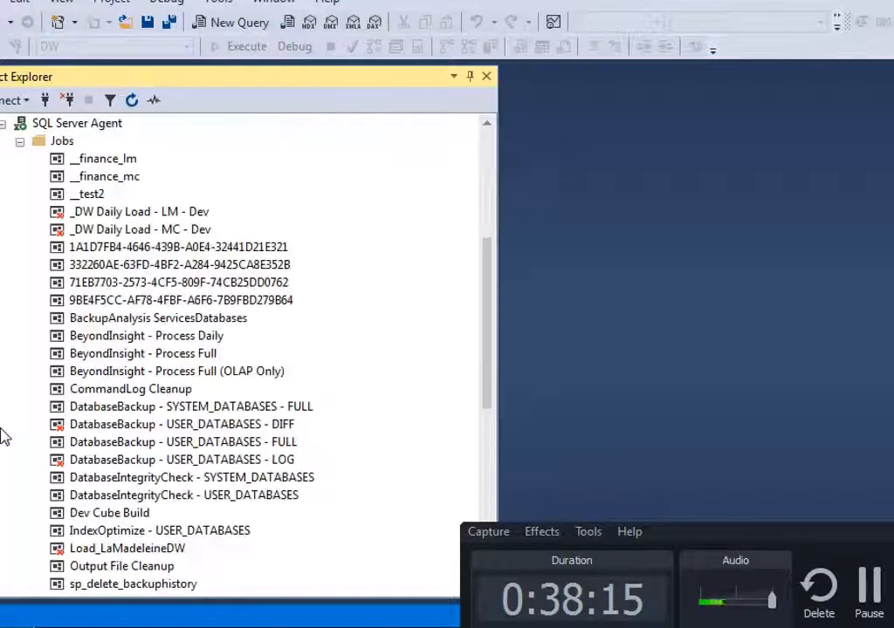
# Script the __finance_lm job as CREATE to a new query window and widen the script editor.
pyautogui.click(122, 163)
pyautogui.rightClick(126, 165)
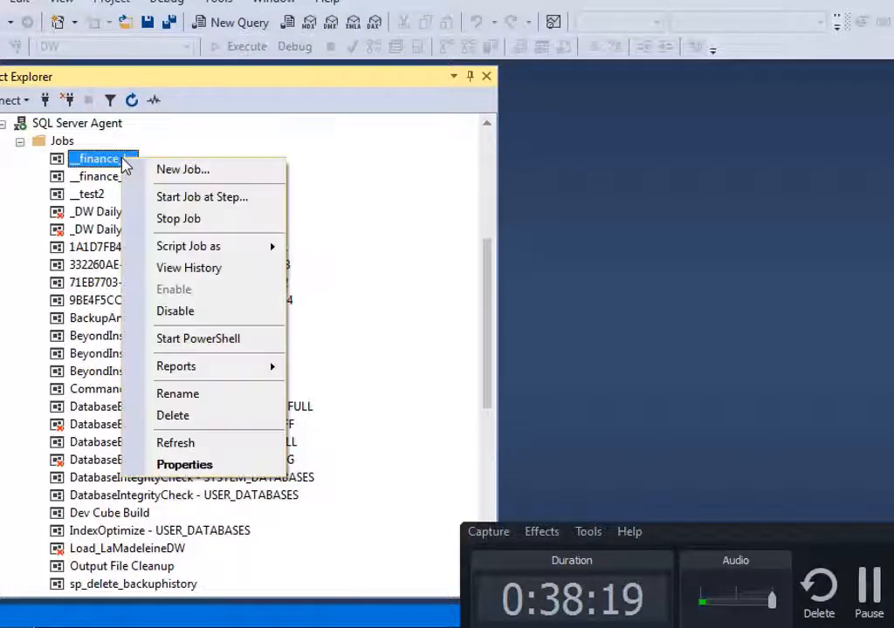
pyautogui.moveTo(154, 251)
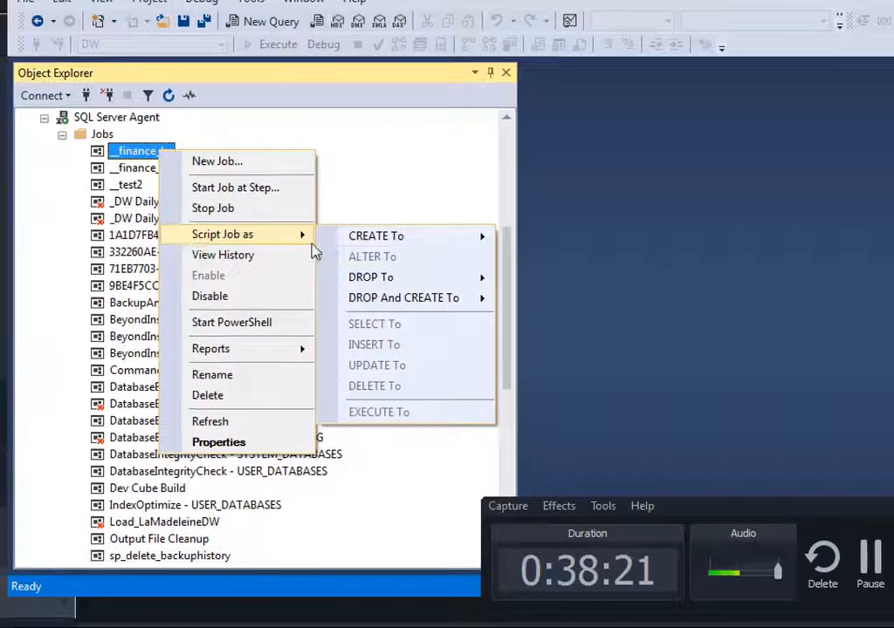
pyautogui.moveTo(419, 236)
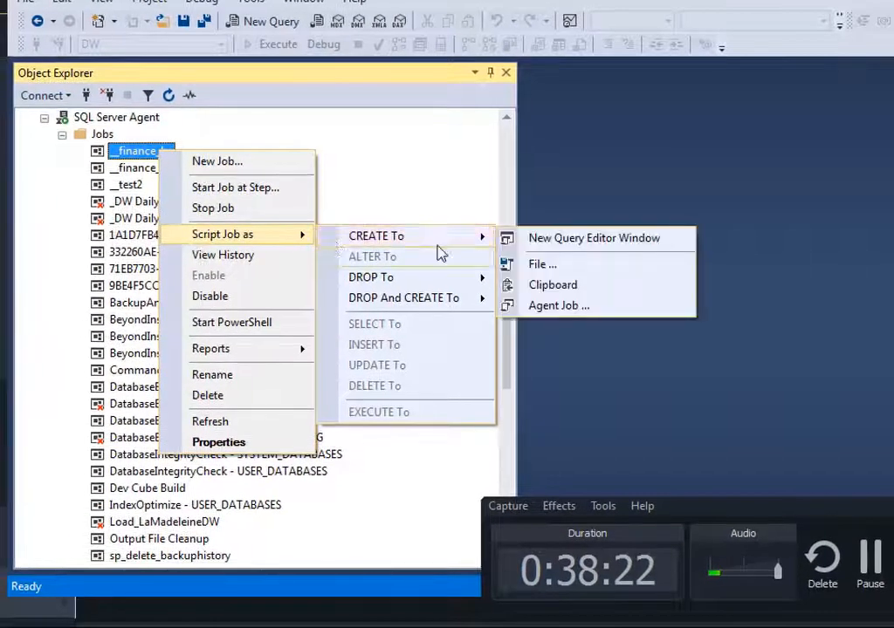
pyautogui.click(526, 241)
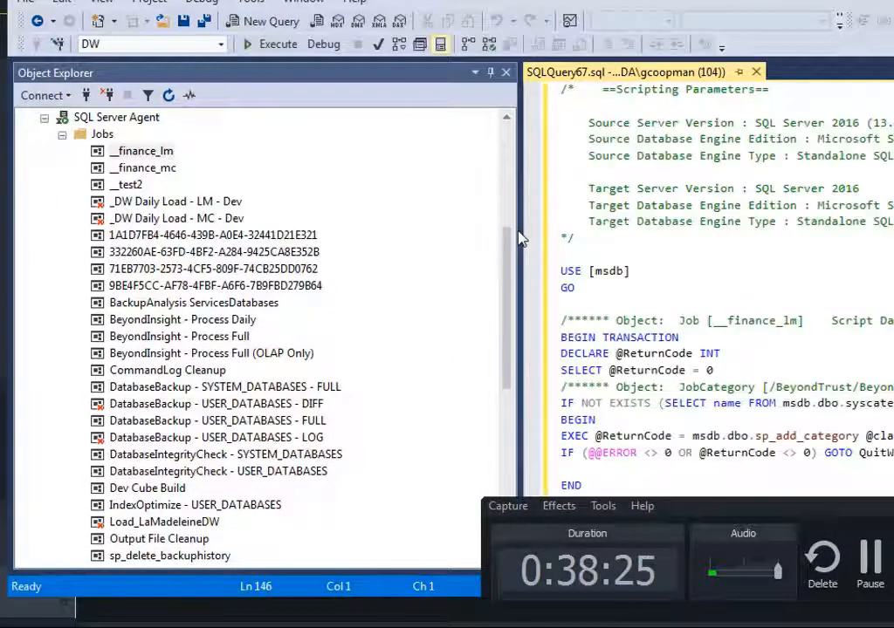
pyautogui.moveTo(520, 228); pyautogui.dragTo(183, 236)
pyautogui.click(439, 243)
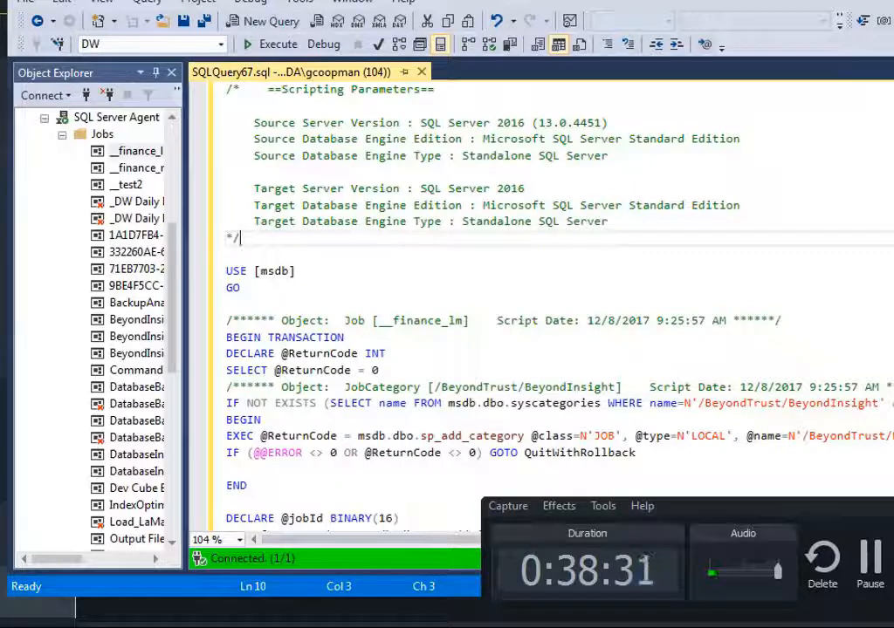
pyautogui.click(545, 264)
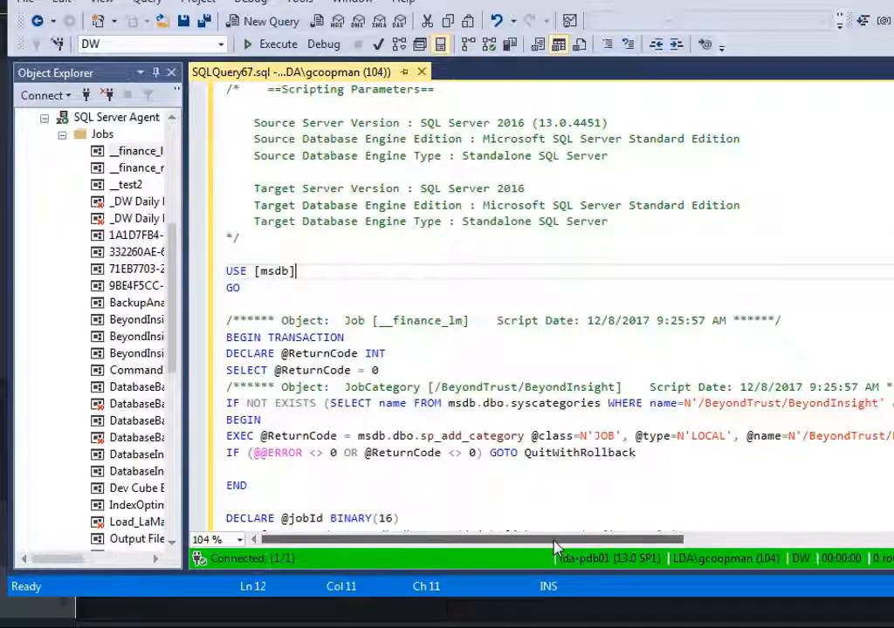
# Locate the SERVER argument in the 0002-CreateNewJobID step's command and copy the server name lda-pdb01.
pyautogui.moveTo(553, 547); pyautogui.dragTo(734, 553)
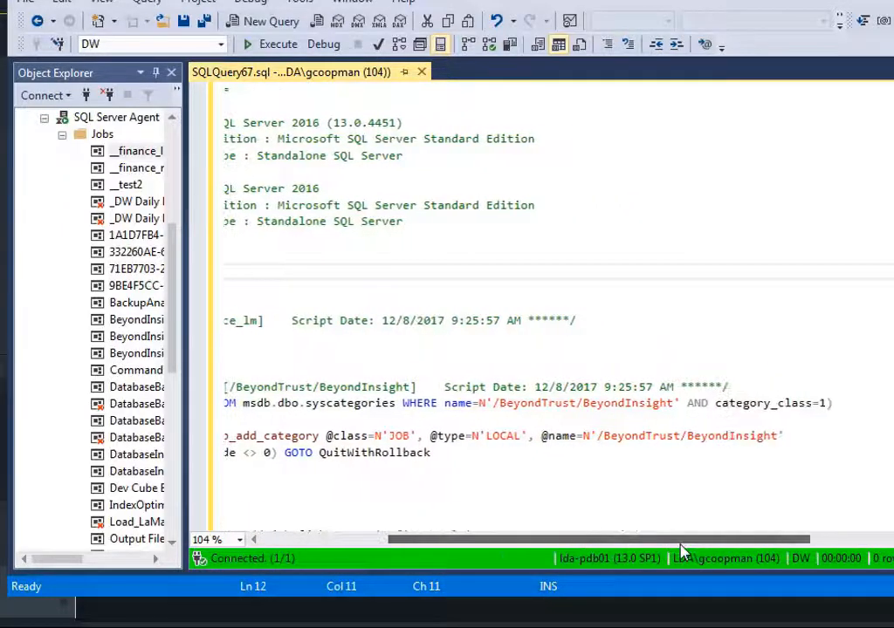
pyautogui.click(572, 450)
pyautogui.scroll(-5, 571, 449)
pyautogui.scroll(-5, 571, 448)
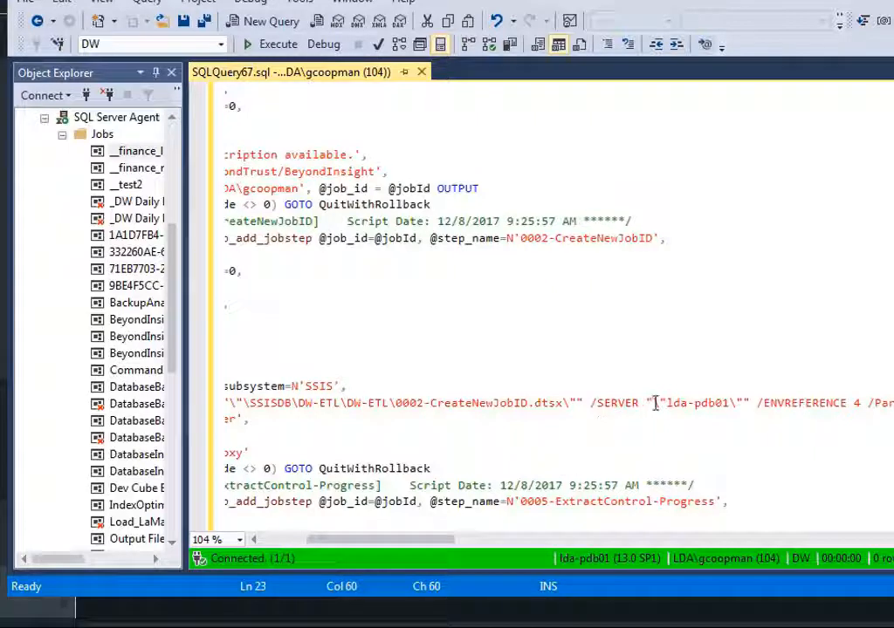
pyautogui.moveTo(686, 403); pyautogui.dragTo(732, 403)
pyautogui.hotkey('ctrl', 'c')
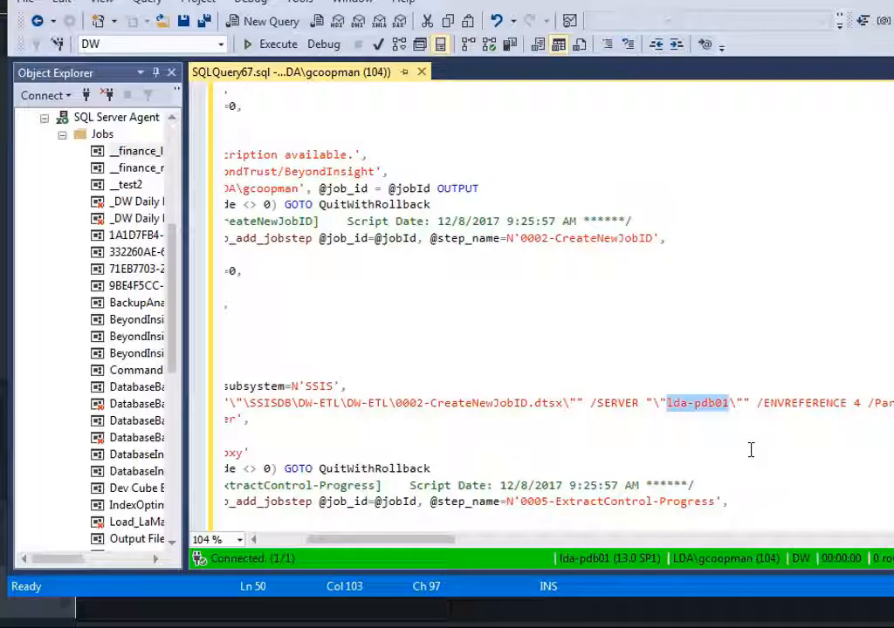
pyautogui.click(718, 433)
# Replace every occurrence of lda-pdb01 in the job script with devsqli01.lda.local and close find and replace.
pyautogui.scroll(10, 719, 434)
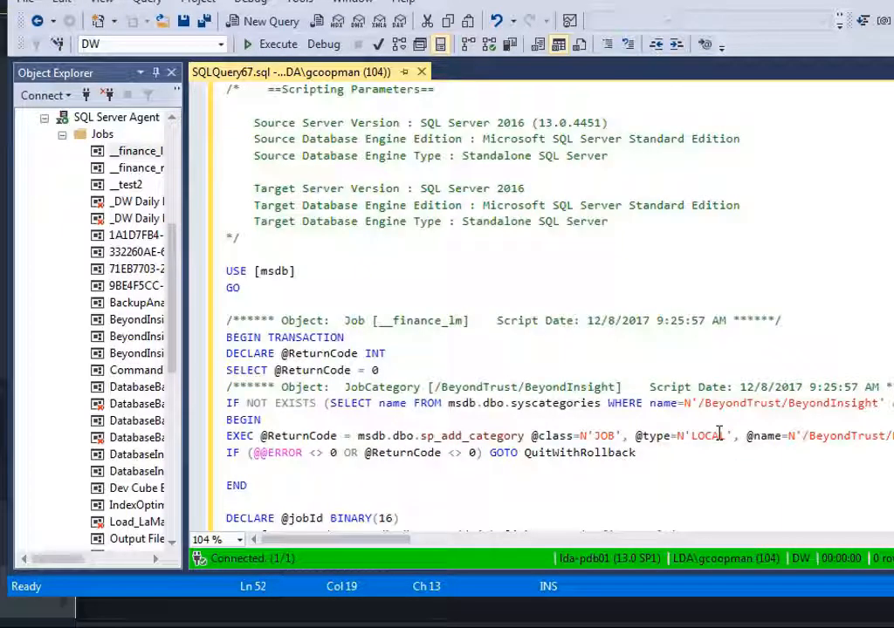
pyautogui.click(677, 287)
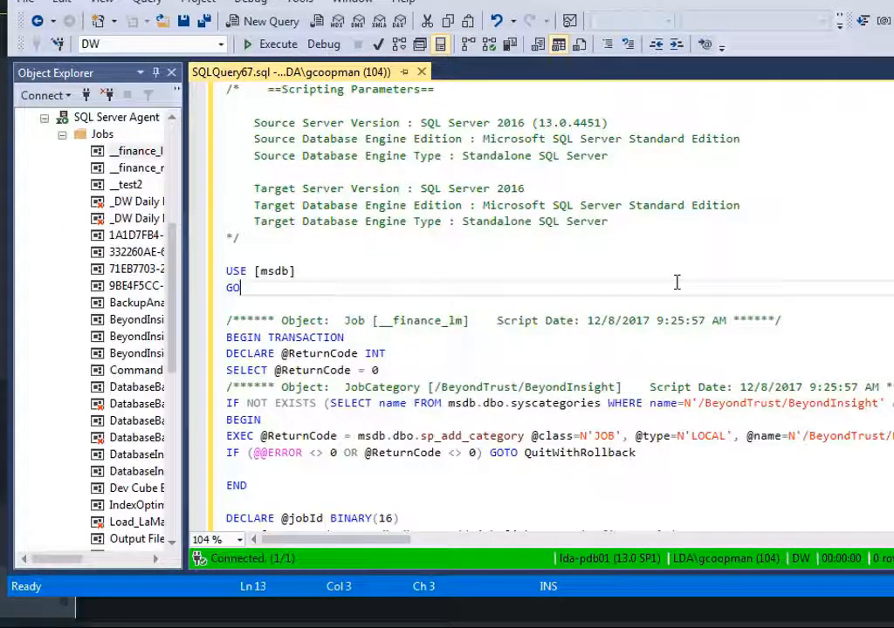
pyautogui.hotkey('ctrl', 'f')
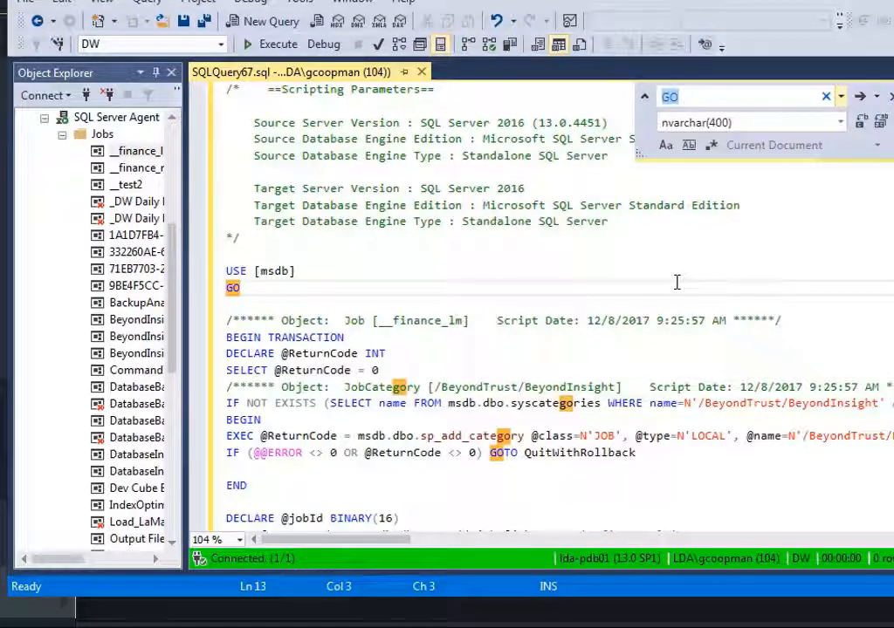
pyautogui.hotkey('ctrl', 'v')
pyautogui.press('Tab')
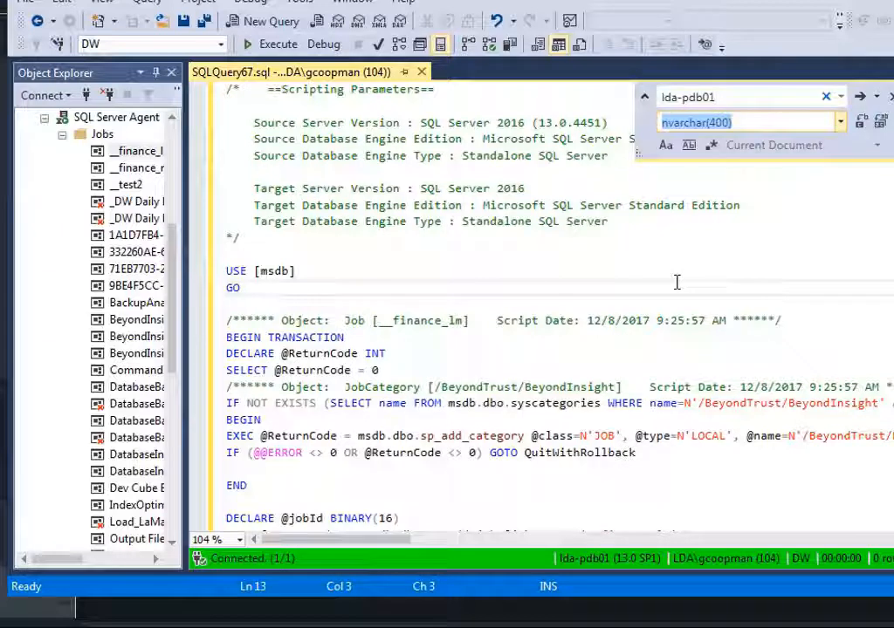
pyautogui.write('devdql')
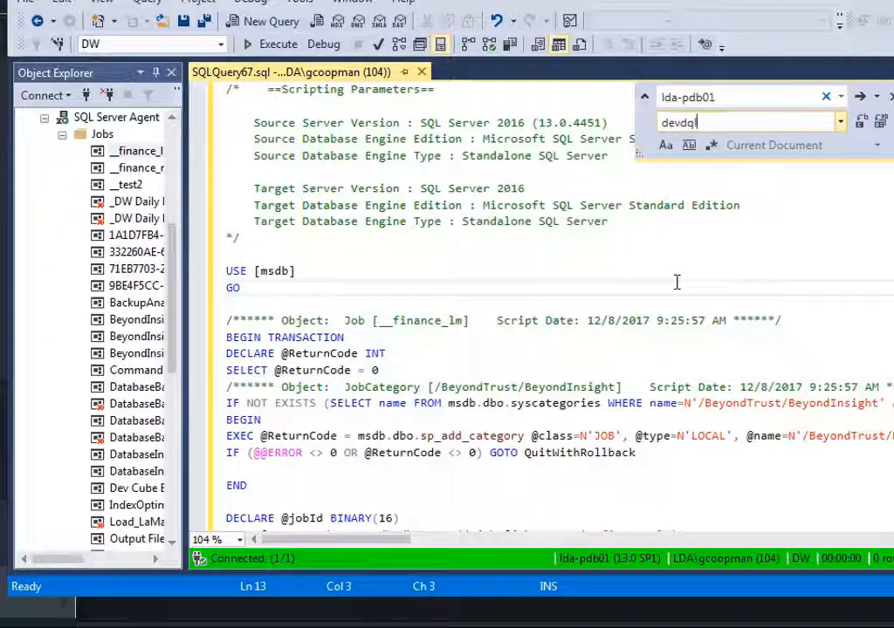
pyautogui.write('i01')
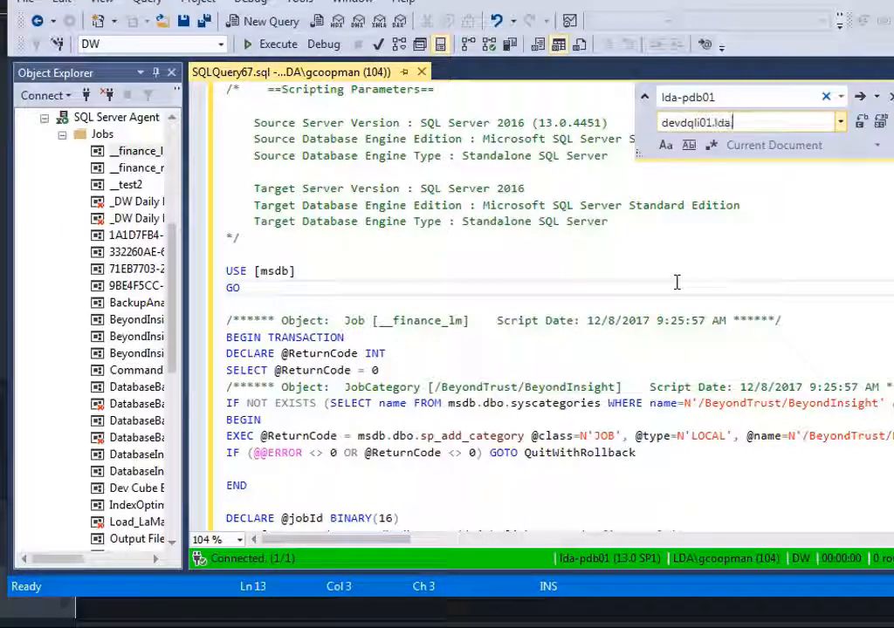
pyautogui.write('.lda.local')
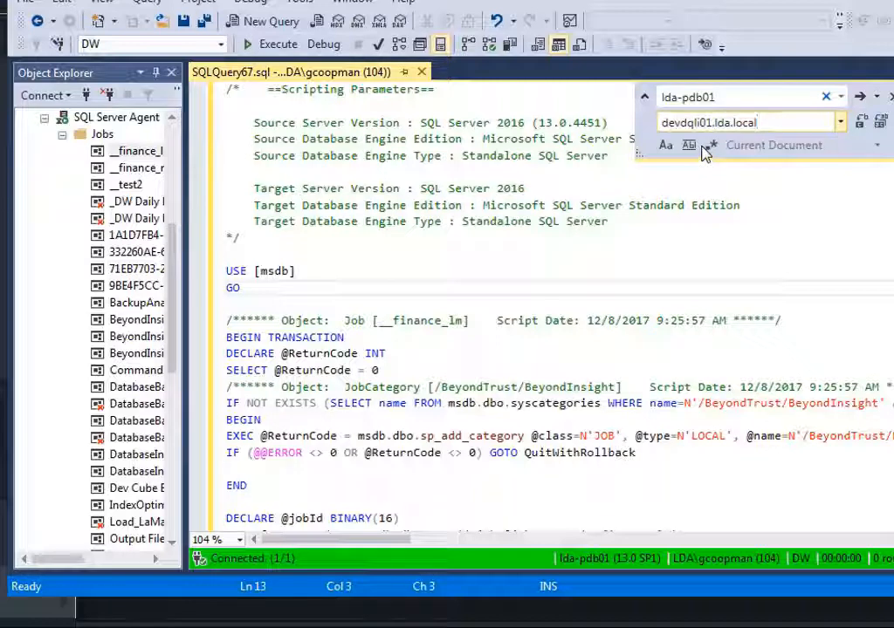
pyautogui.click(680, 122)
pyautogui.press('Delete')
pyautogui.write('s')
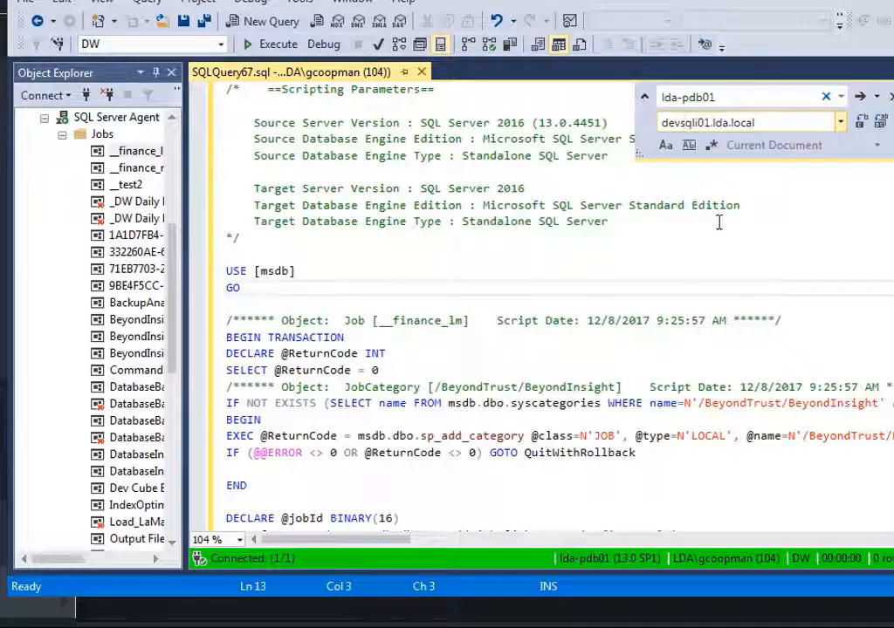
pyautogui.click(881, 127)
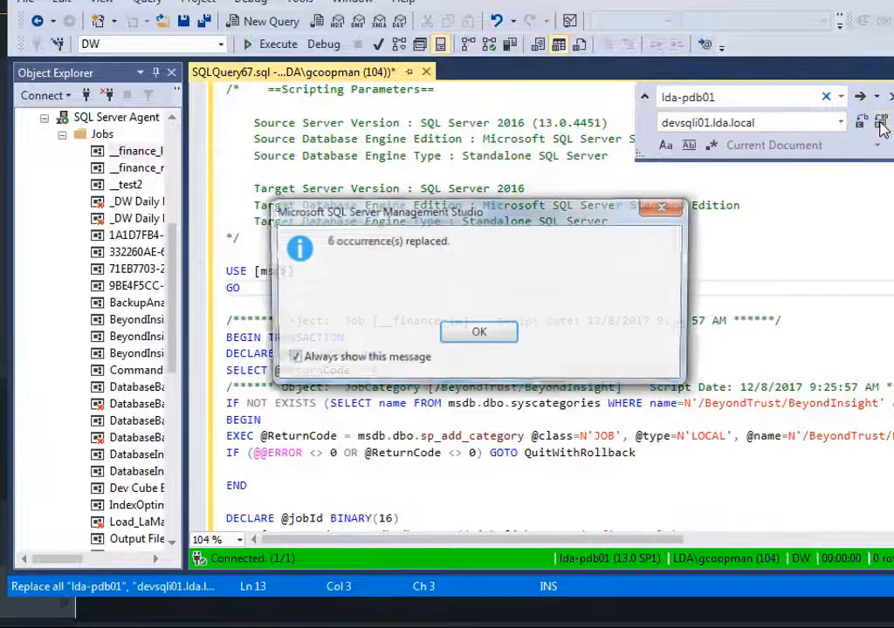
pyautogui.click(479, 335)
pyautogui.click(636, 251)
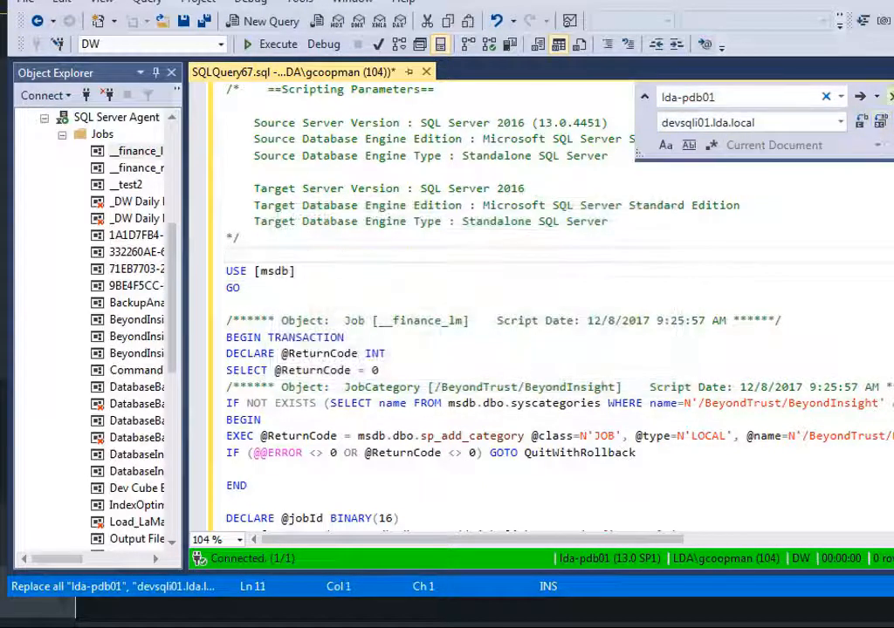
pyautogui.press('Escape')
pyautogui.click(671, 183)
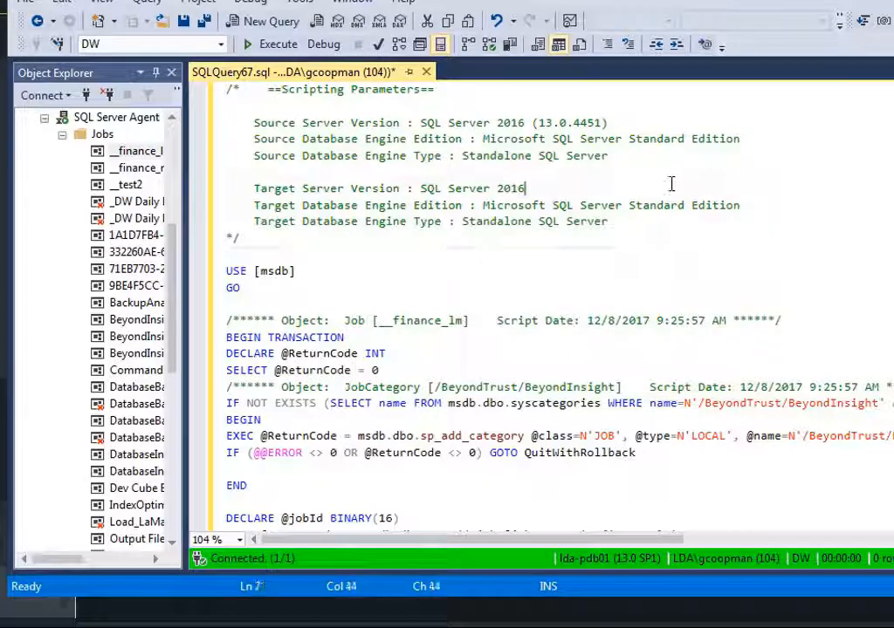
# Switch the script's connection to devsqli01.lda.local using Windows Authentication and execute the script.
pyautogui.click(617, 109)
pyautogui.rightClick(616, 112)
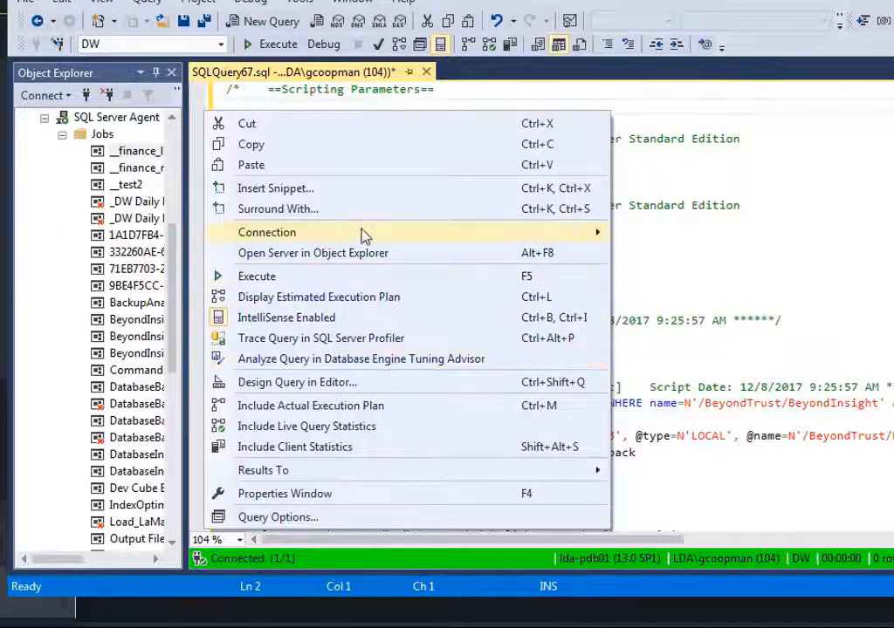
pyautogui.moveTo(364, 237)
pyautogui.click(650, 298)
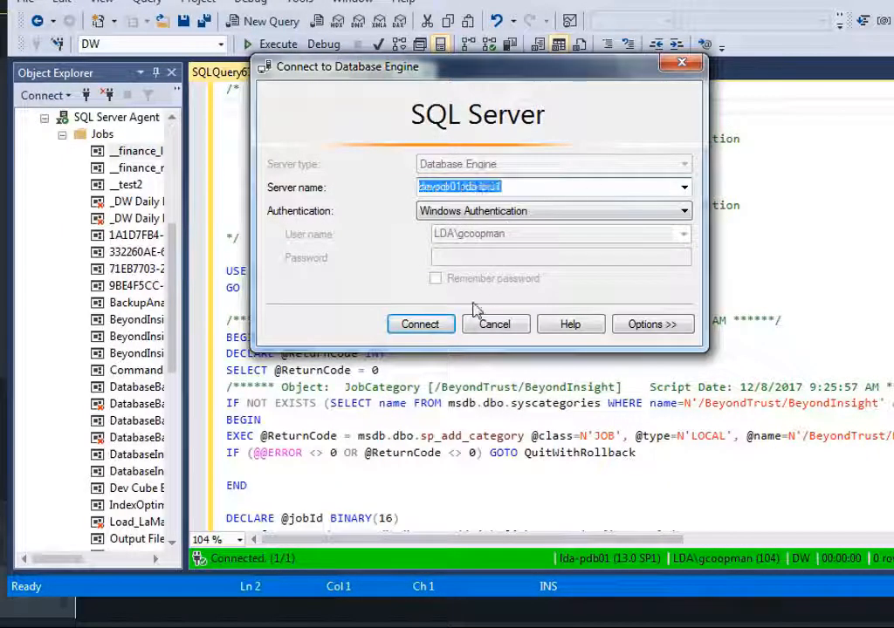
pyautogui.click(442, 327)
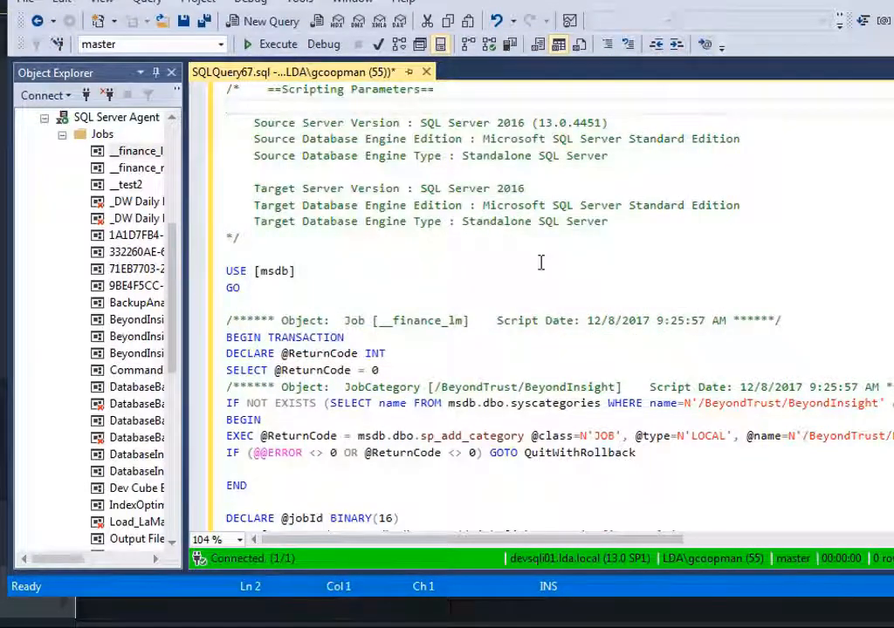
pyautogui.click(540, 262)
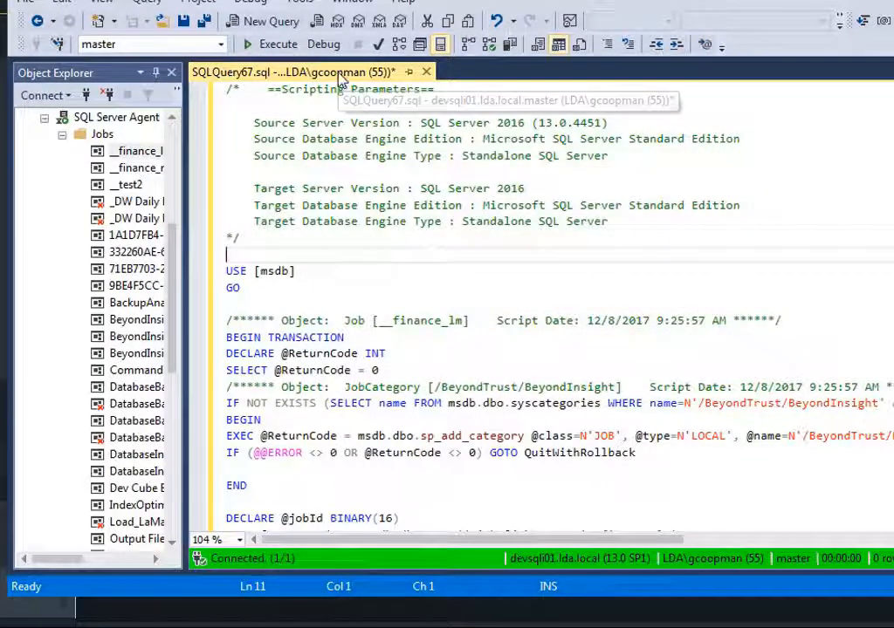
pyautogui.click(410, 155)
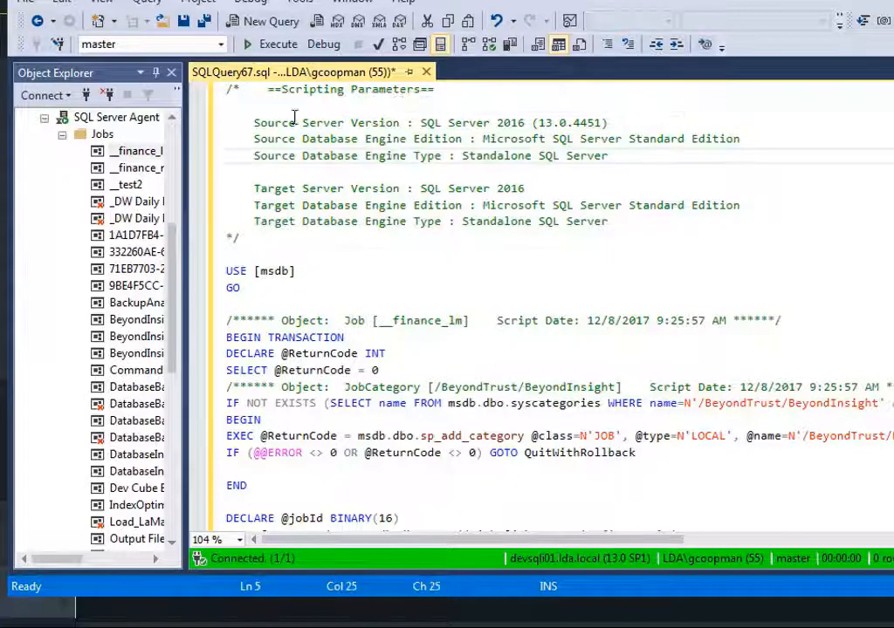
pyautogui.click(272, 44)
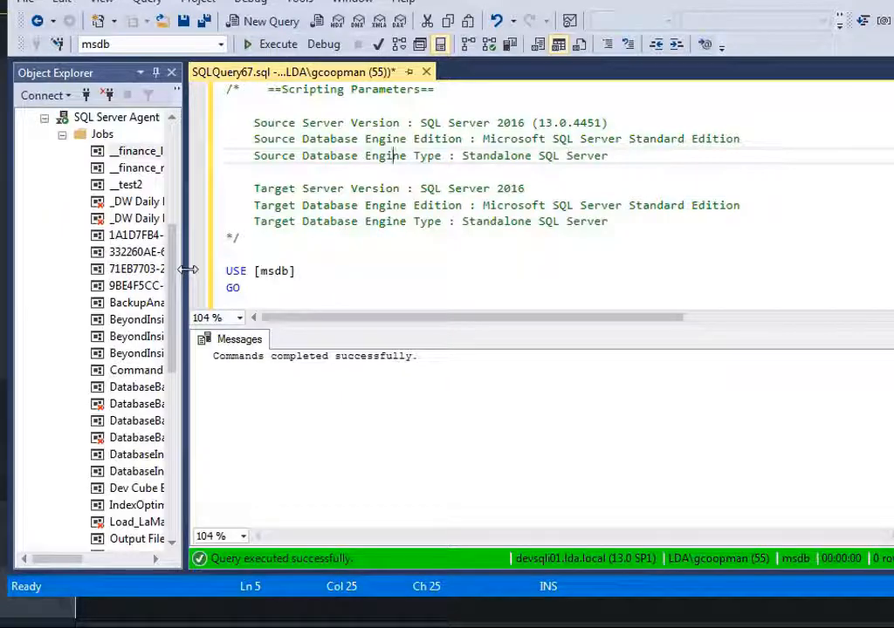
# Widen the object tree, collapse the SQL Server Agent node of lda-pdb01, and refresh the Jobs folder on devsqli01.lda.local.
pyautogui.moveTo(190, 270); pyautogui.dragTo(438, 260)
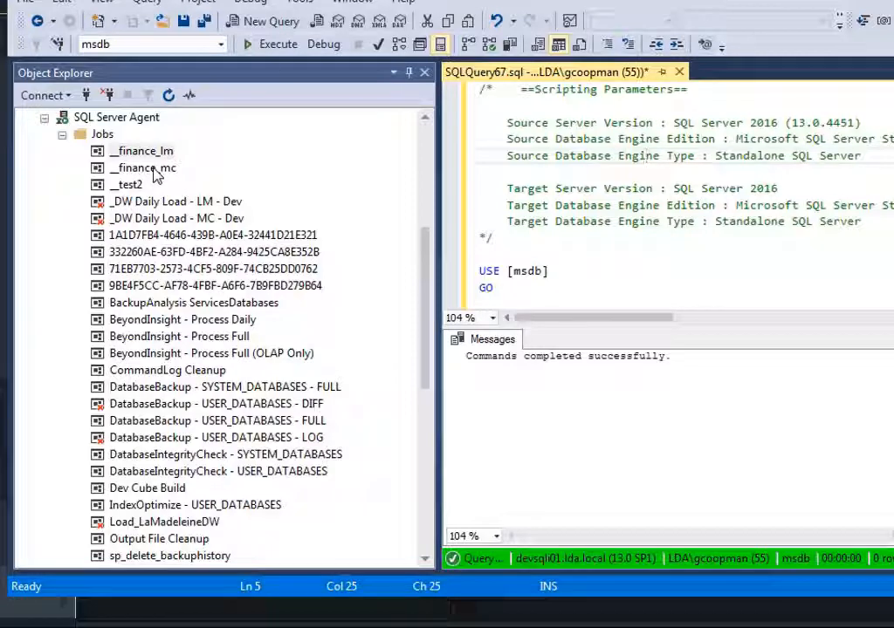
pyautogui.click(62, 136)
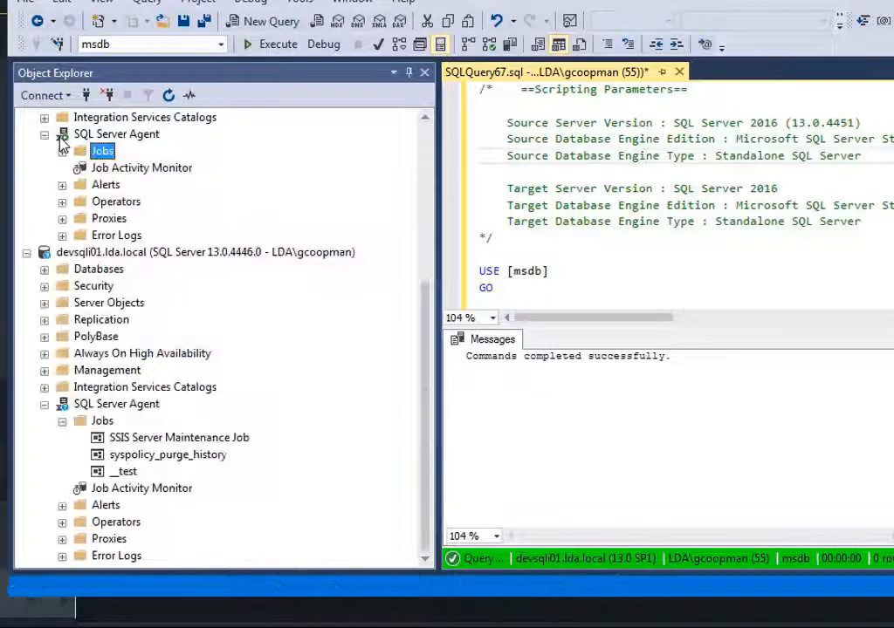
pyautogui.click(44, 134)
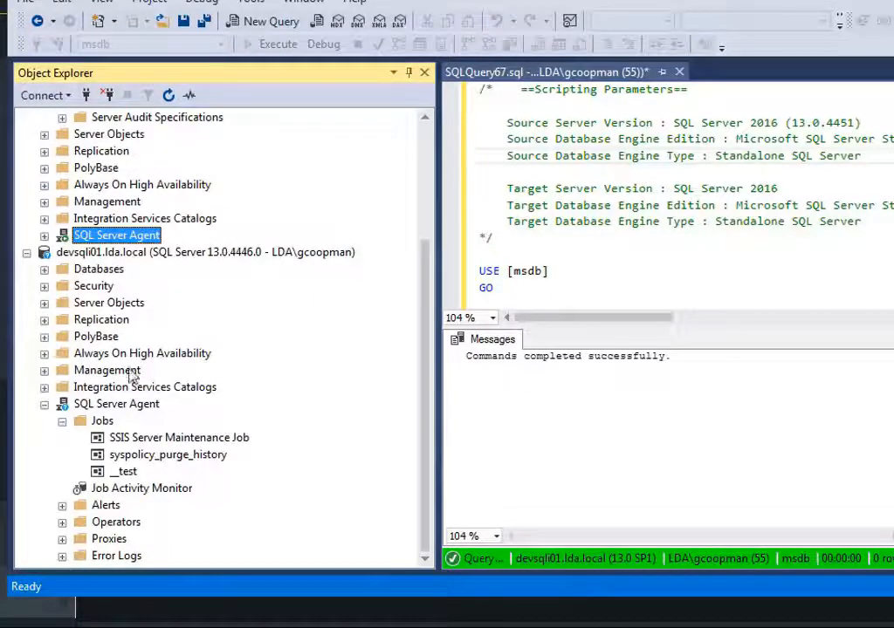
pyautogui.click(98, 420)
pyautogui.rightClick(96, 426)
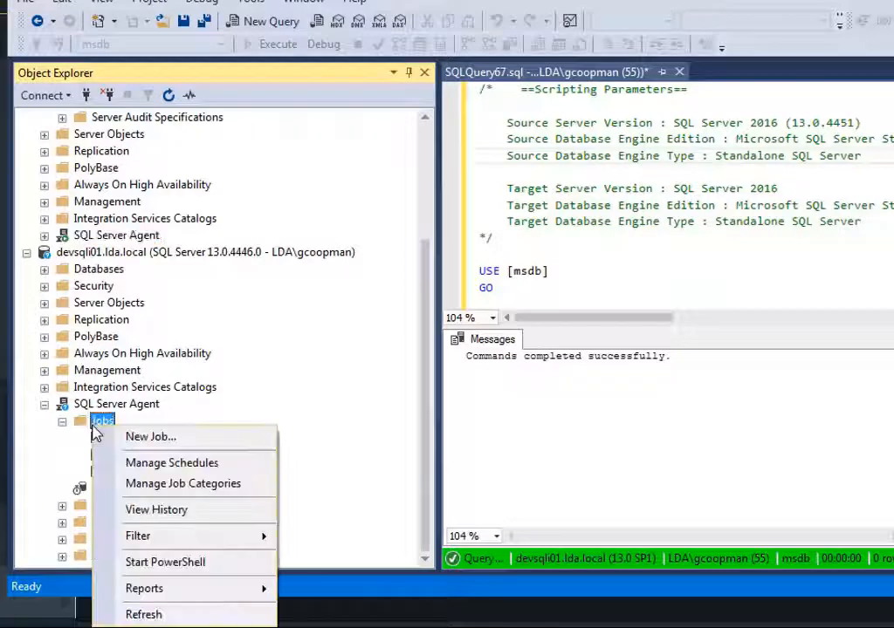
pyautogui.click(169, 615)
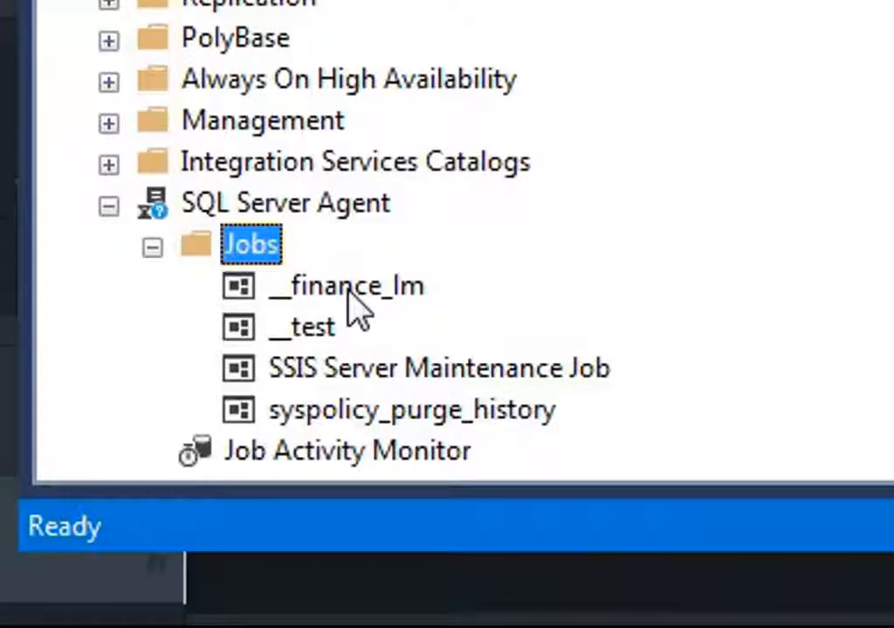
# In the __finance_lm job on devsqli01, assign the DW-ETL\DEV-LM environment to the 0002-CreateNewJobID step and check its parameter mappings.
pyautogui.click(348, 293)
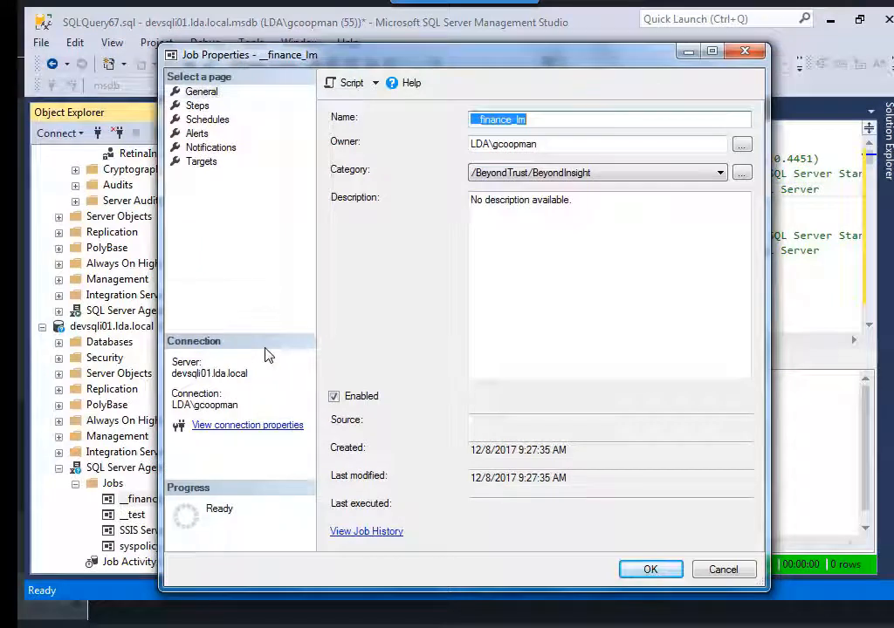
pyautogui.click(197, 105)
pyautogui.doubleClick(392, 158)
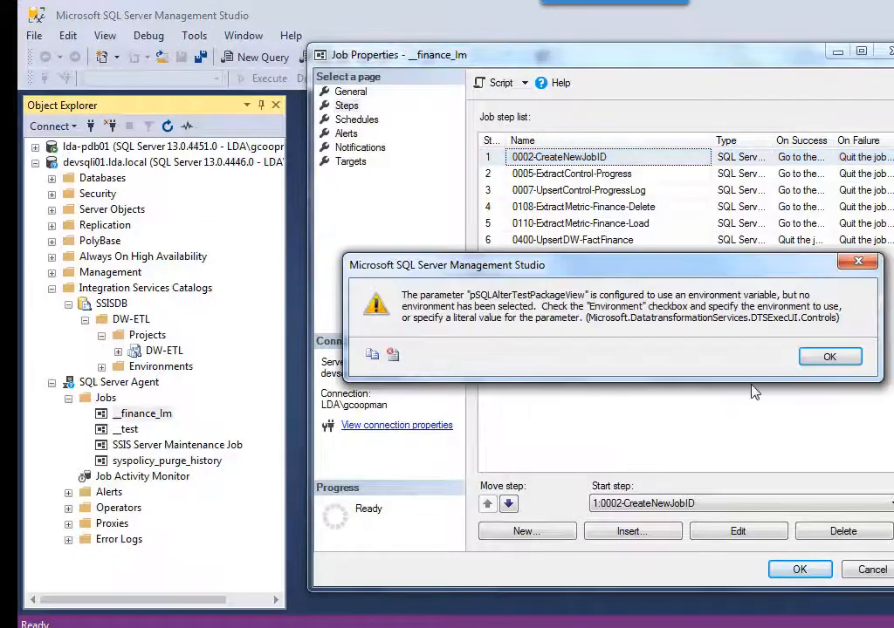
pyautogui.click(829, 357)
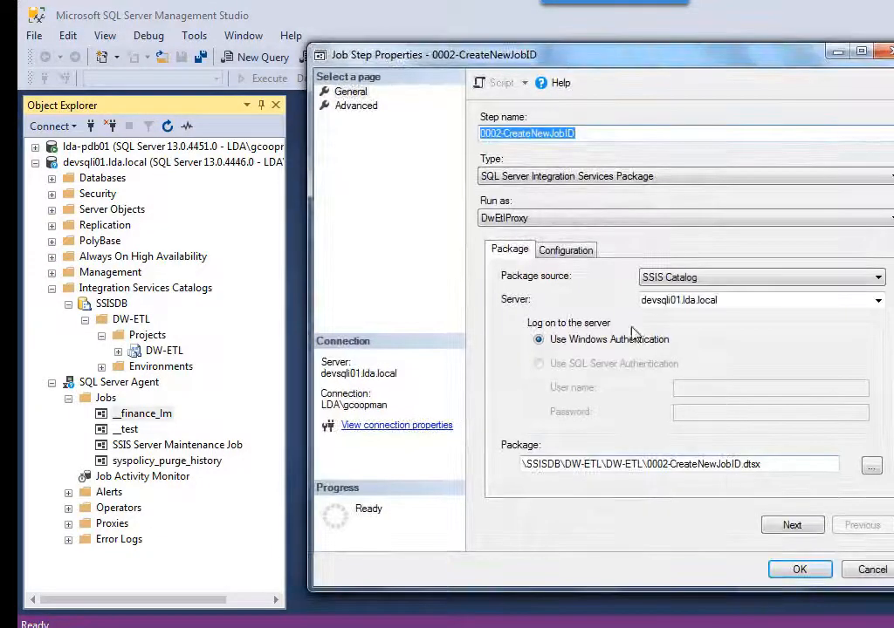
pyautogui.click(566, 251)
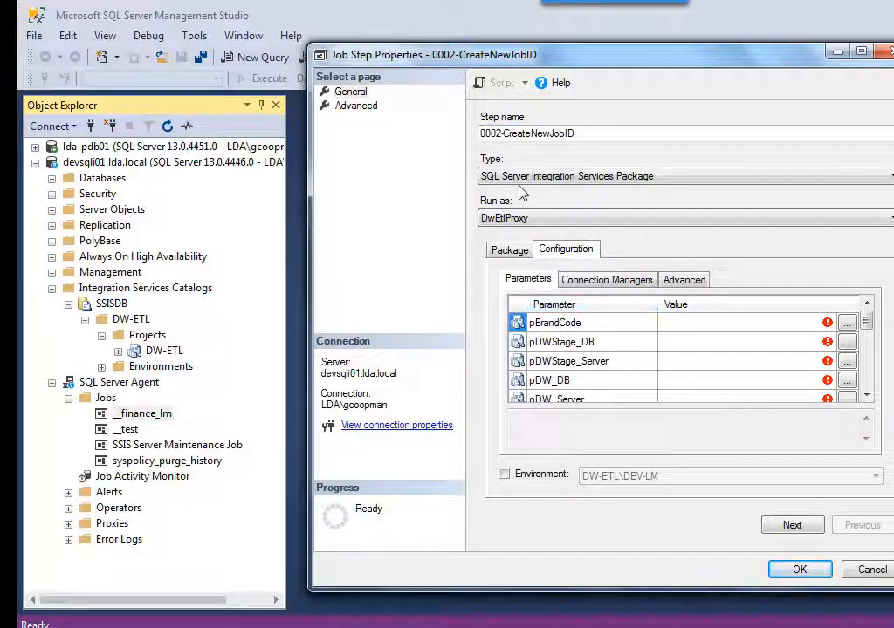
pyautogui.click(506, 473)
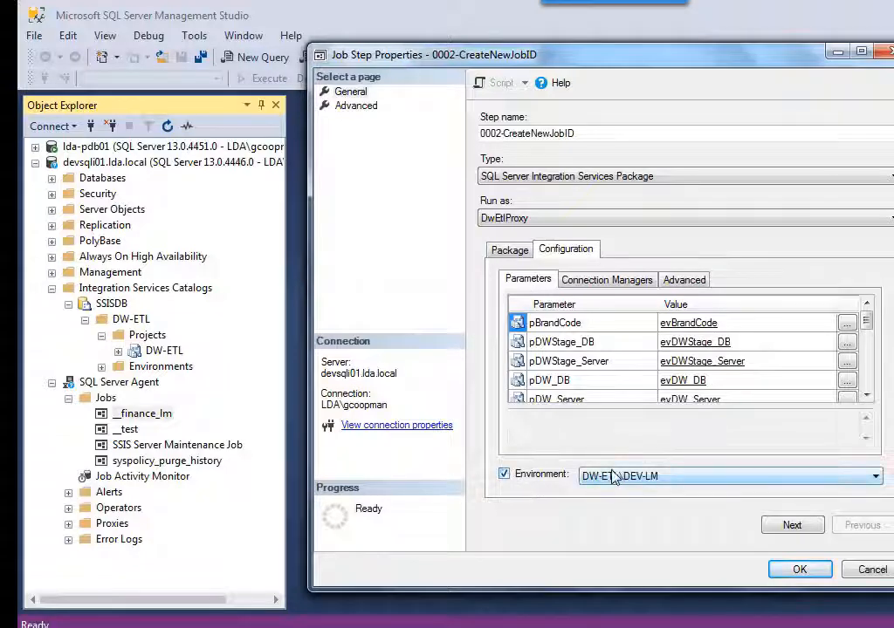
pyautogui.click(867, 396)
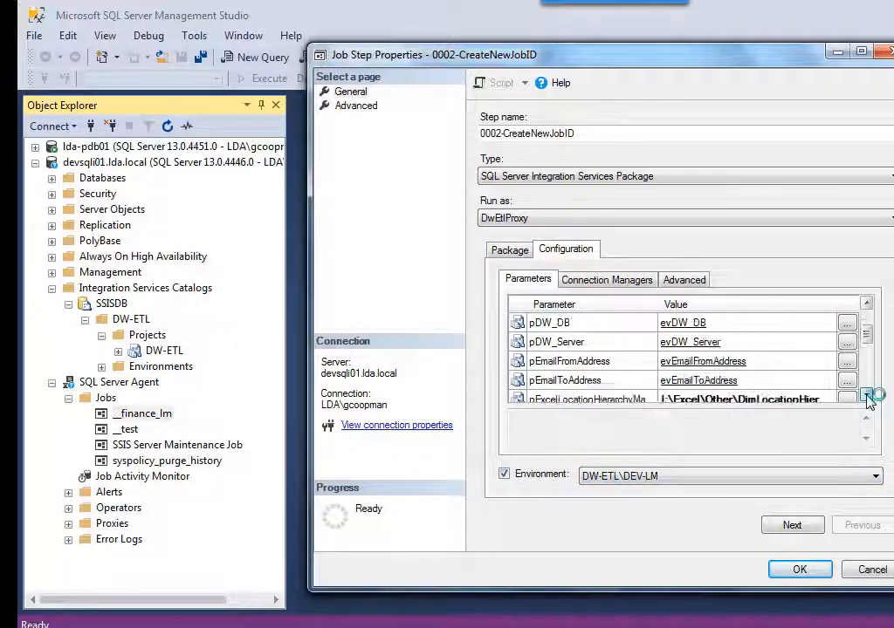
pyautogui.click(866, 397)
pyautogui.click(867, 397)
pyautogui.click(867, 397)
pyautogui.click(866, 397)
pyautogui.click(866, 397)
pyautogui.click(866, 397)
pyautogui.click(867, 397)
pyautogui.click(867, 397)
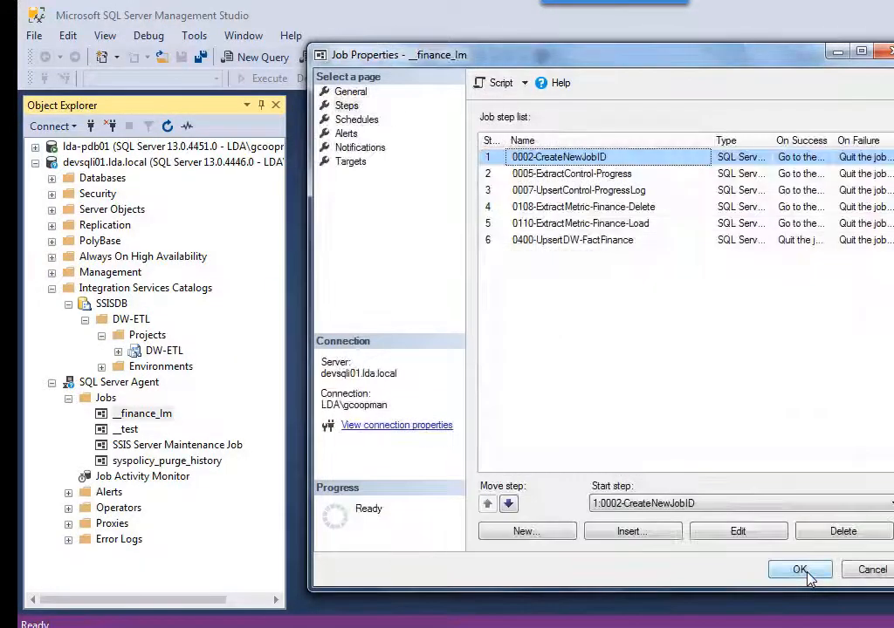
# Assign the DW-ETL\DEV-LM environment to the 0005-ExtractControl-Progress step, review its parameter list, and save the step.
pyautogui.click(549, 179)
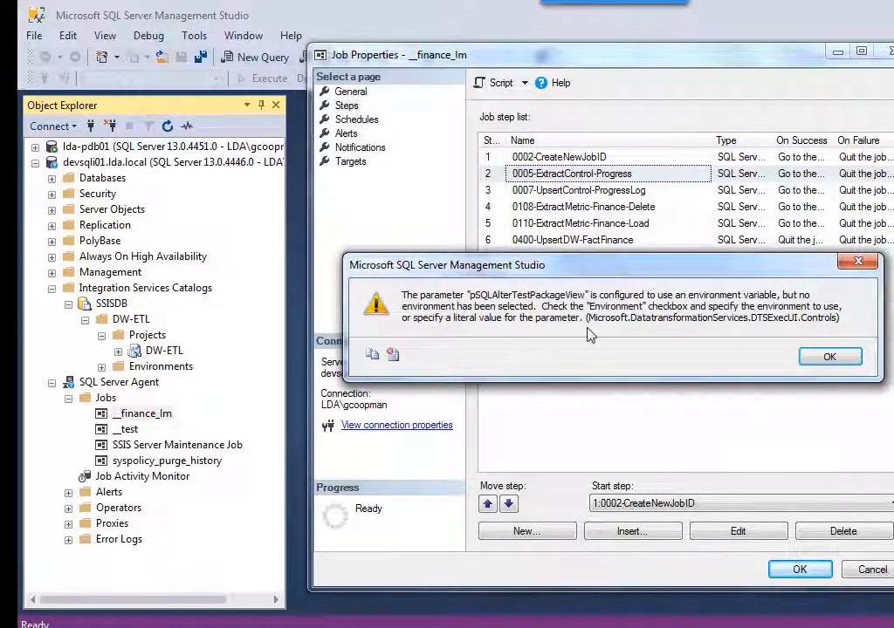
pyautogui.click(816, 360)
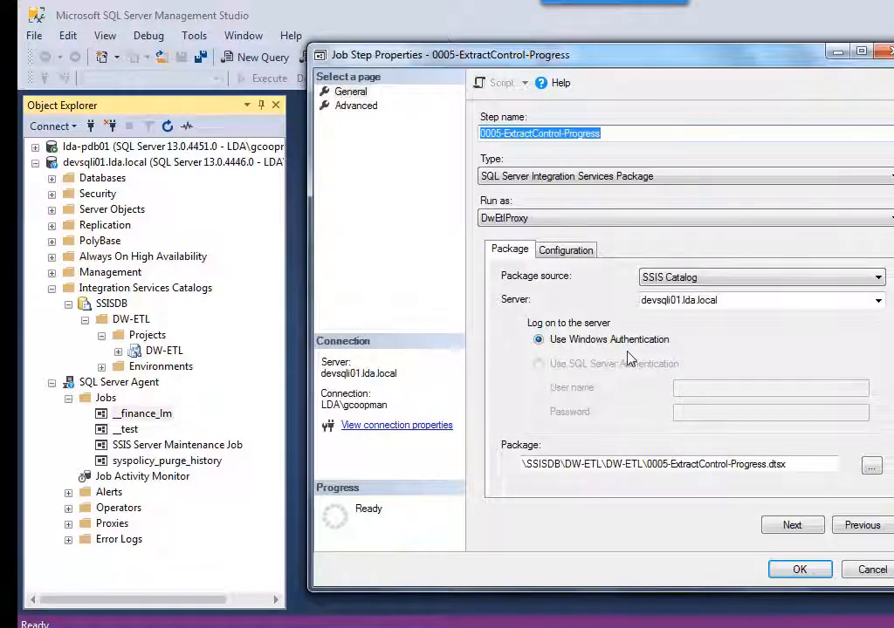
pyautogui.click(562, 251)
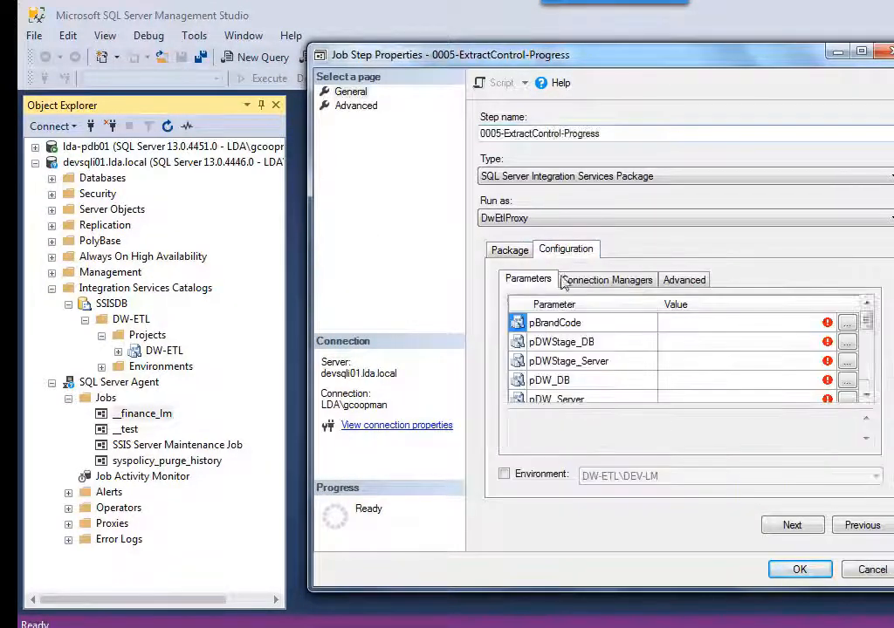
pyautogui.click(505, 476)
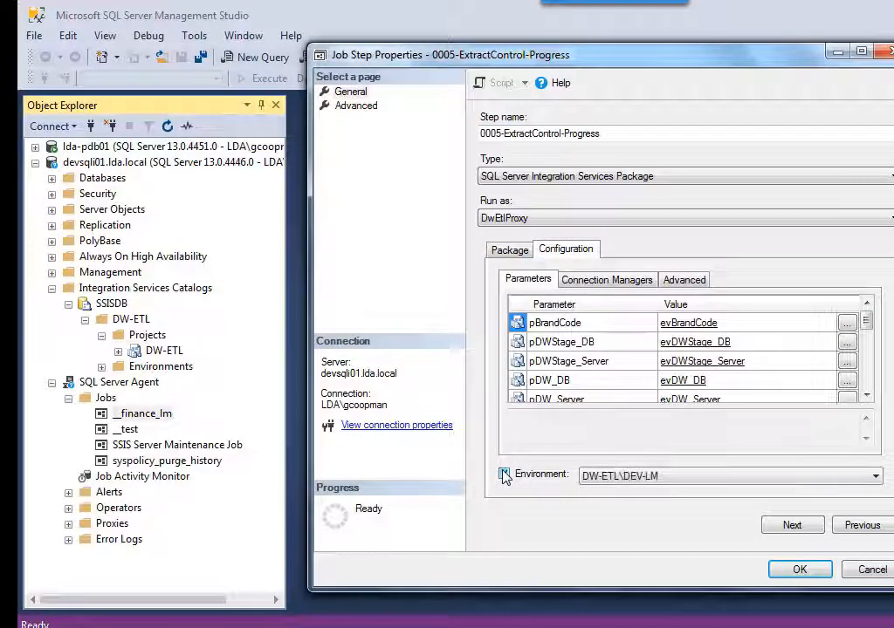
pyautogui.click(867, 398)
pyautogui.click(867, 398)
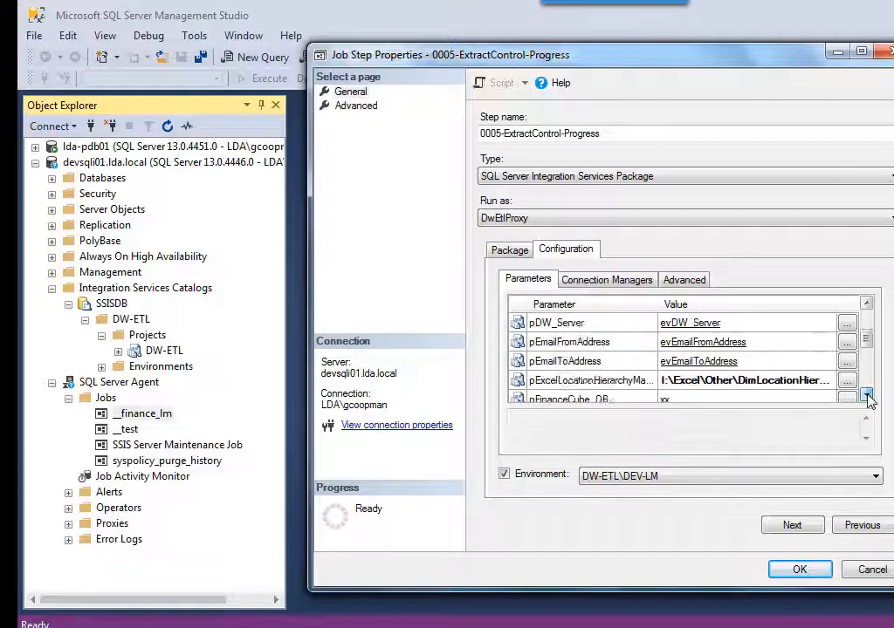
pyautogui.click(867, 398)
pyautogui.click(867, 398)
pyautogui.click(868, 398)
pyautogui.click(867, 398)
pyautogui.click(867, 398)
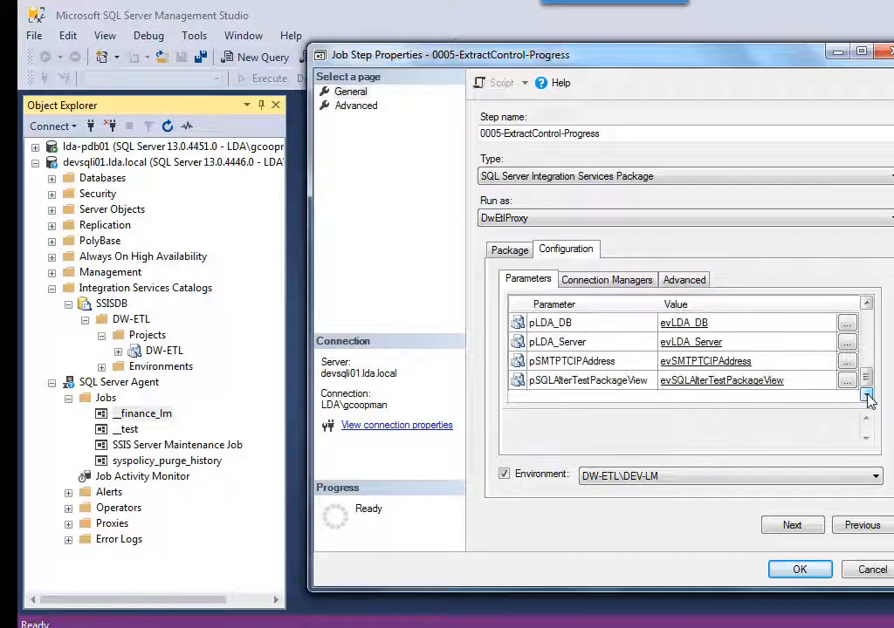
pyautogui.click(795, 571)
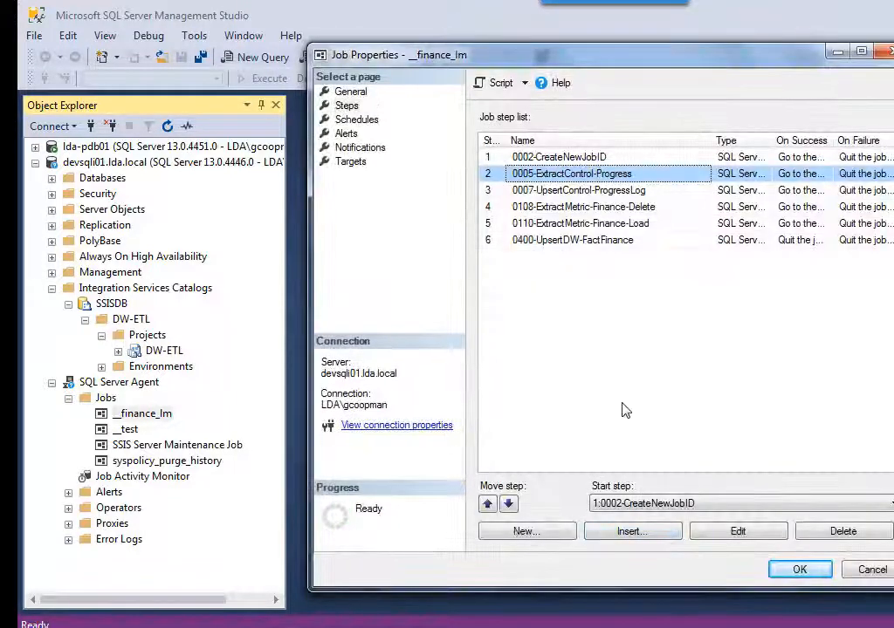
# Enable the DW-ETL\DEV-LM environment for the 0007-UpsertControl-ProgressLog step and save the step.
pyautogui.click(632, 194)
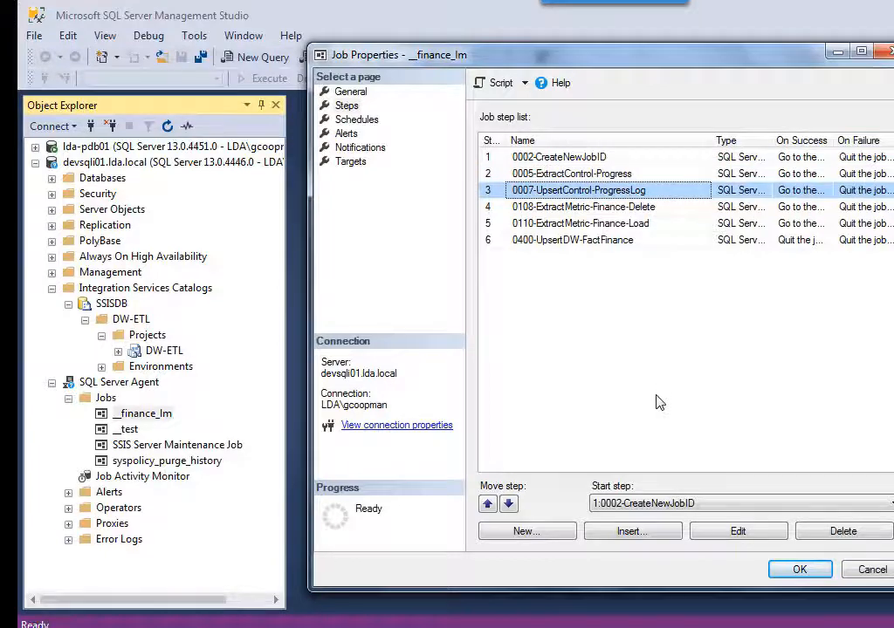
pyautogui.click(829, 358)
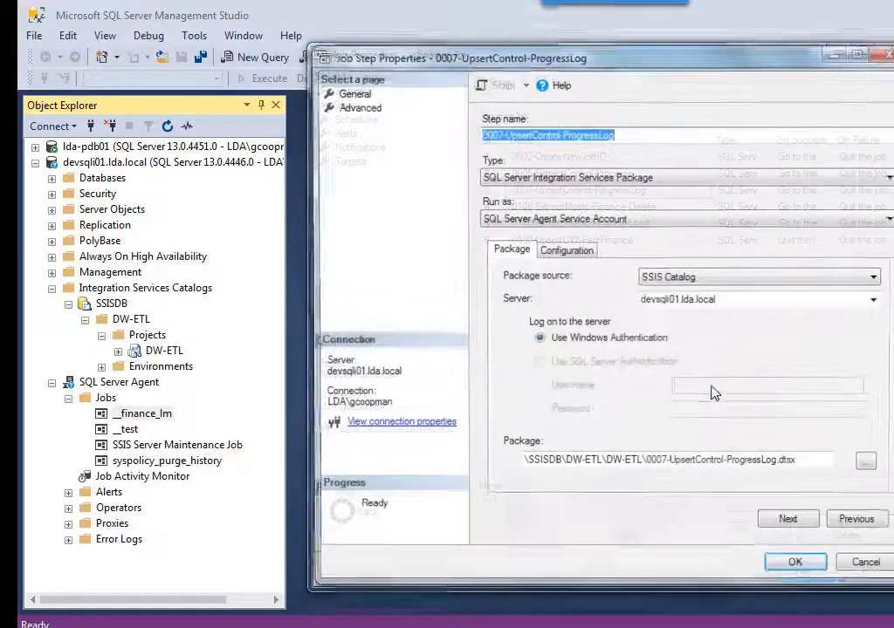
pyautogui.click(577, 248)
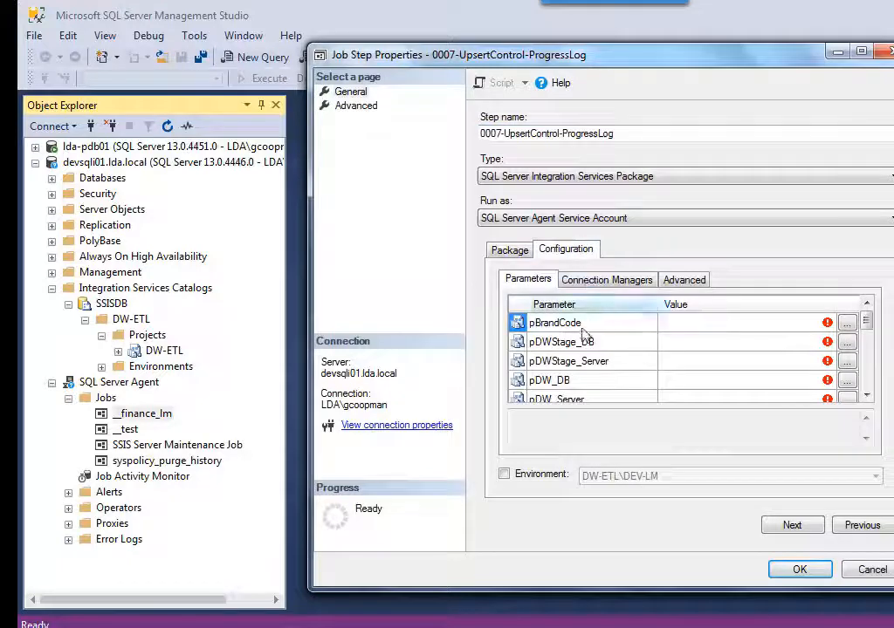
pyautogui.click(503, 474)
pyautogui.click(792, 572)
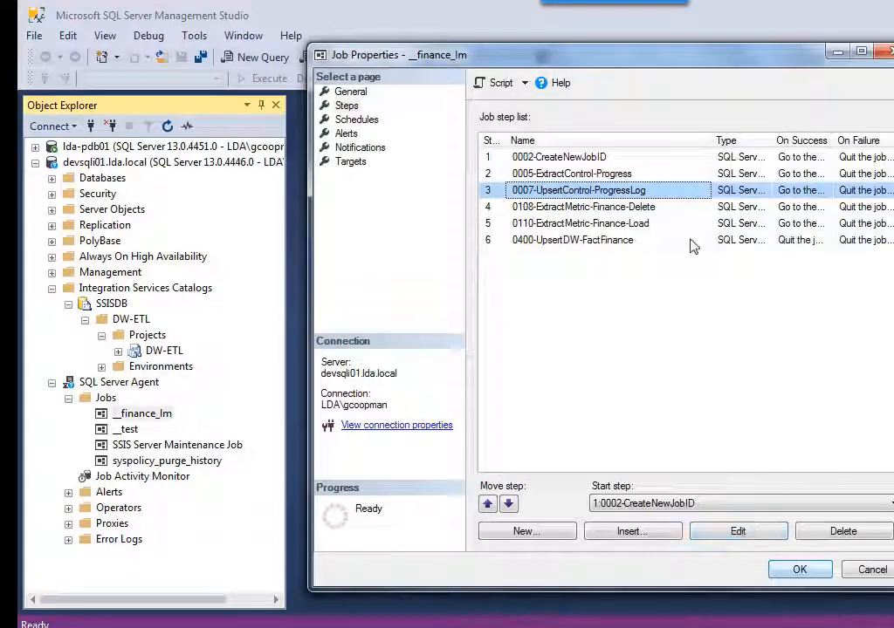
# Open the 0108-ExtractMetric-Finance-Delete step's configuration and enable the DW-ETL\DEV-LM environment.
pyautogui.click(668, 215)
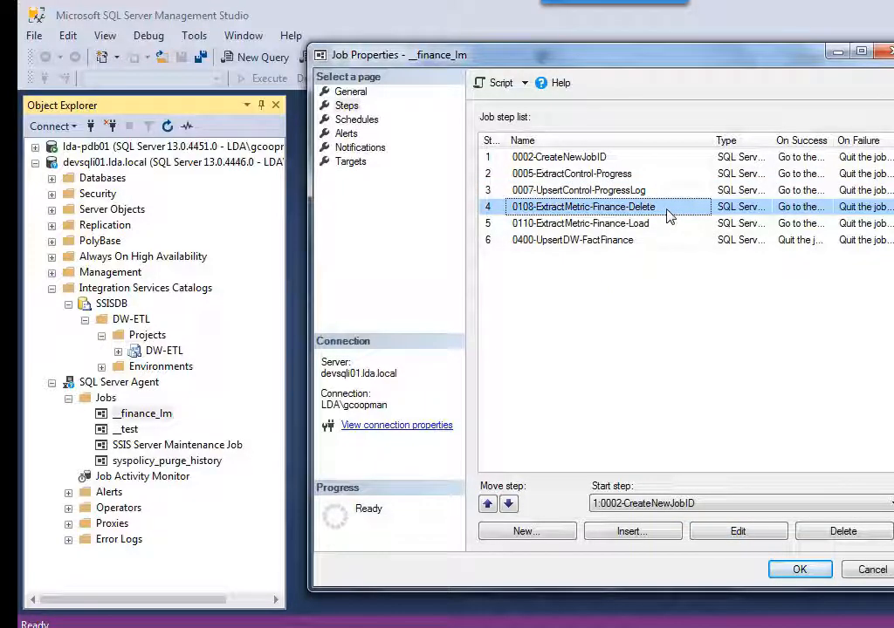
pyautogui.doubleClick(667, 215)
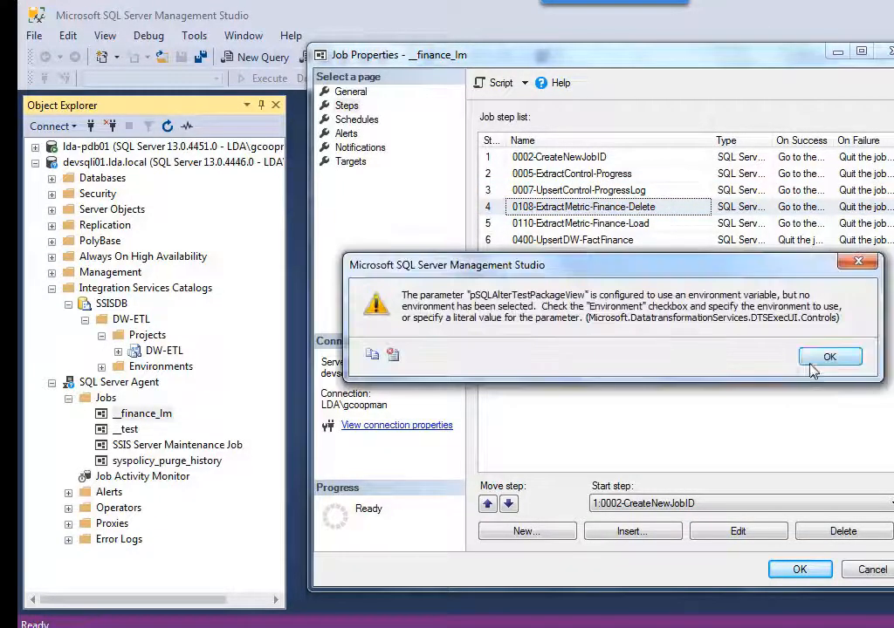
pyautogui.click(820, 357)
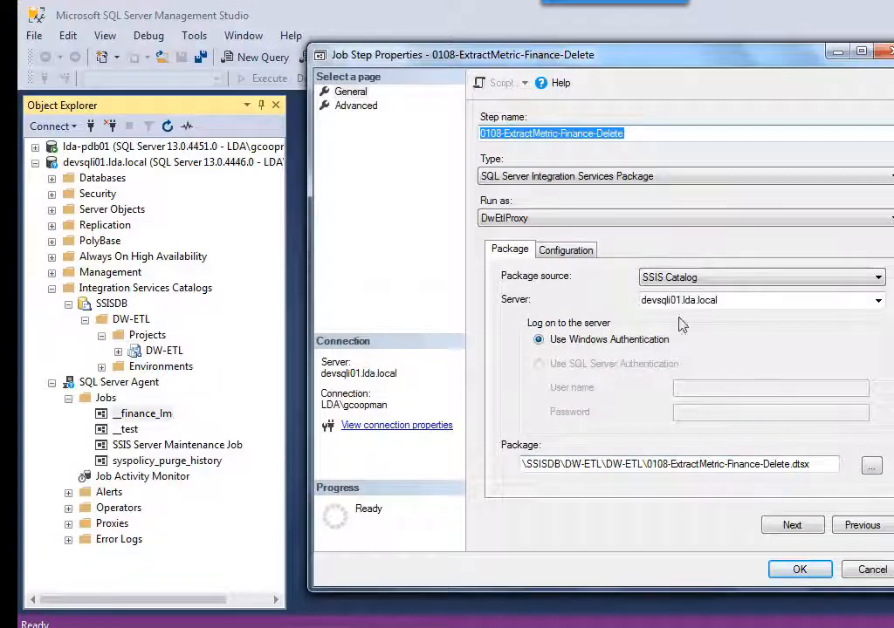
pyautogui.click(569, 250)
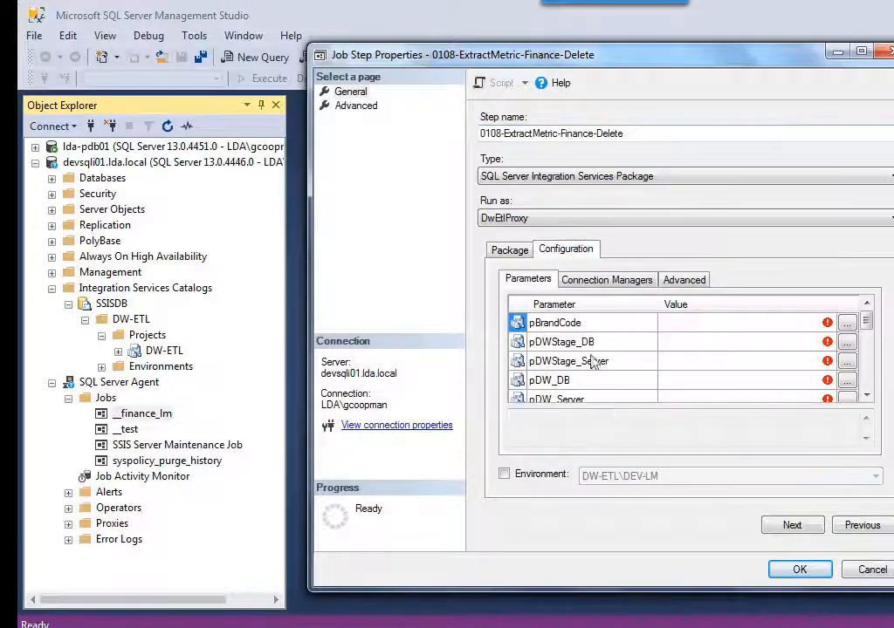
pyautogui.click(503, 474)
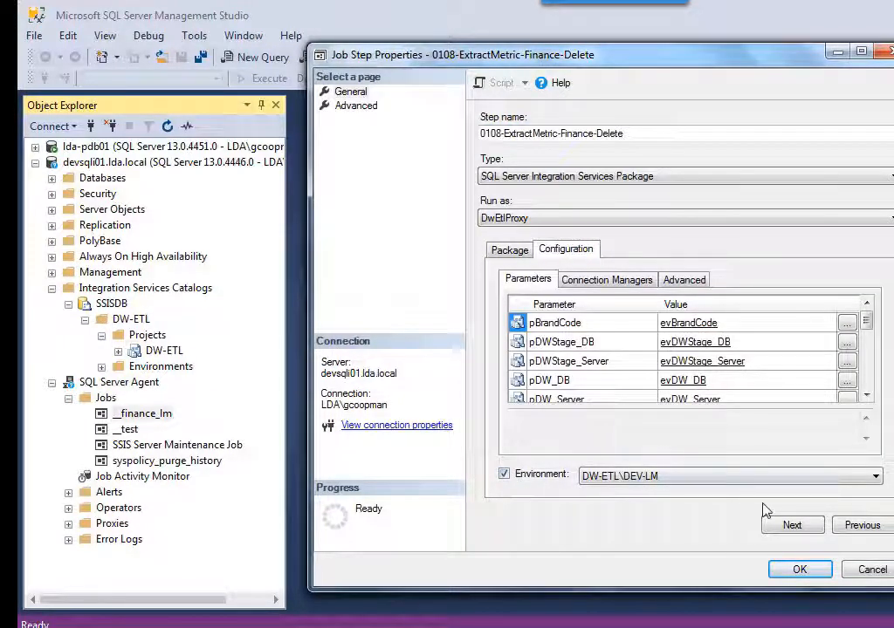
# Advance to the 0110-ExtractMetric-Finance-Load step and enable the DW-ETL\DEV-LM environment for it.
pyautogui.click(789, 525)
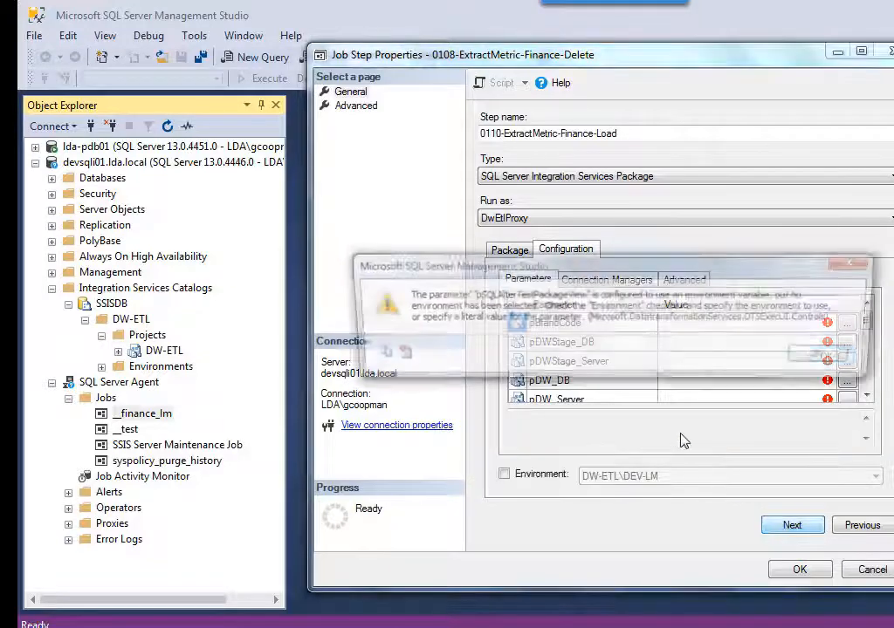
pyautogui.click(831, 359)
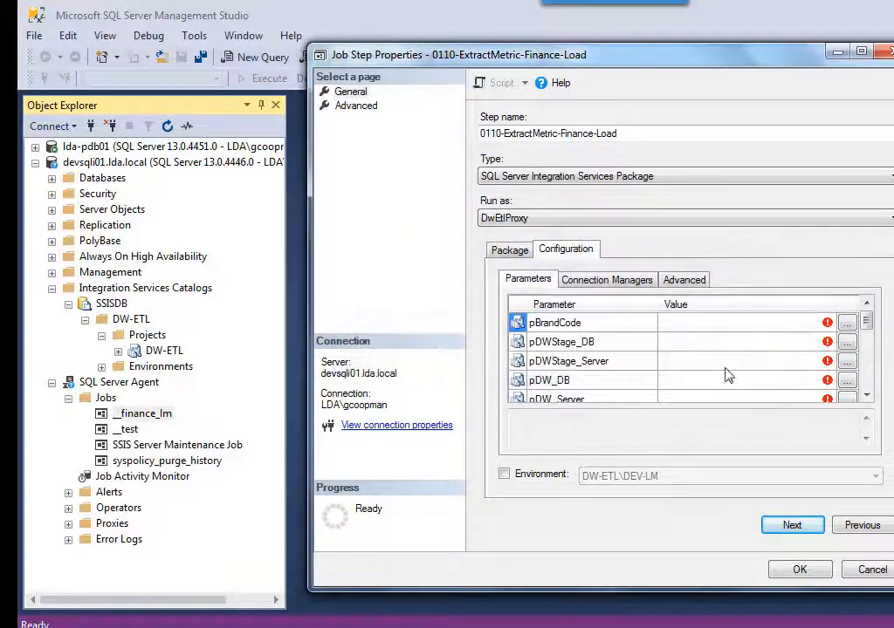
pyautogui.click(504, 474)
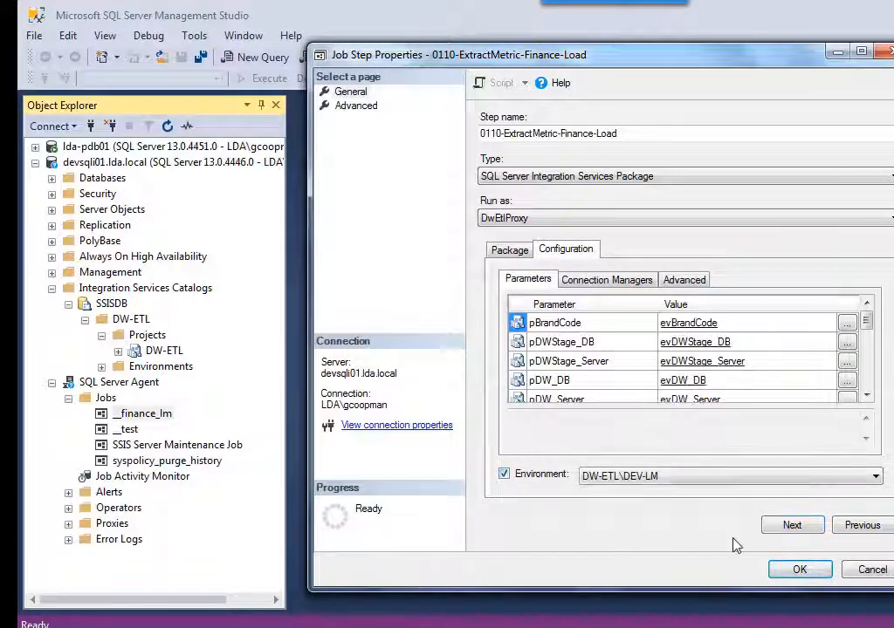
# Advance to the 0400-UpsertDW-FactFinance step, enable the DW-ETL\DEV-LM environment, and save the step properties.
pyautogui.click(792, 525)
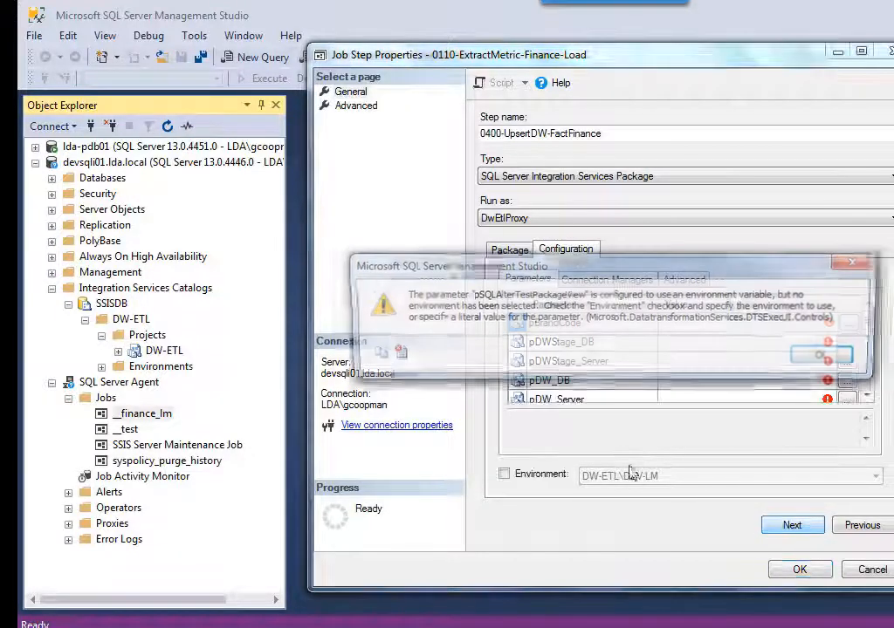
pyautogui.click(829, 358)
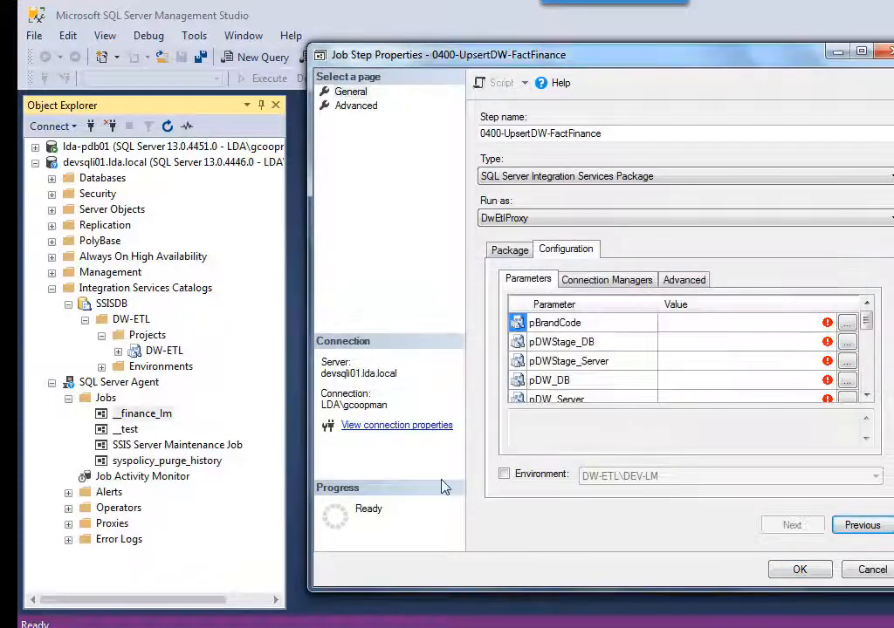
pyautogui.click(503, 474)
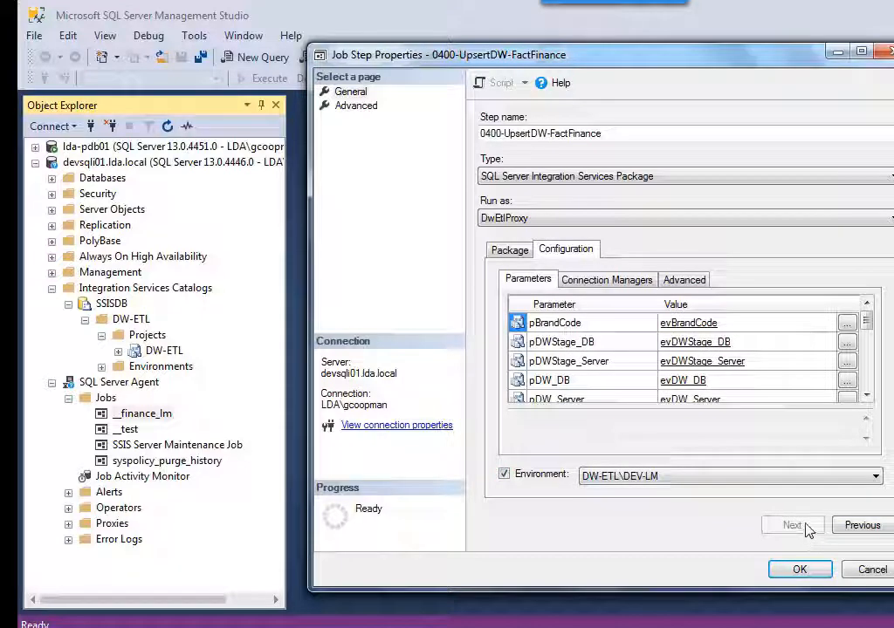
pyautogui.click(799, 569)
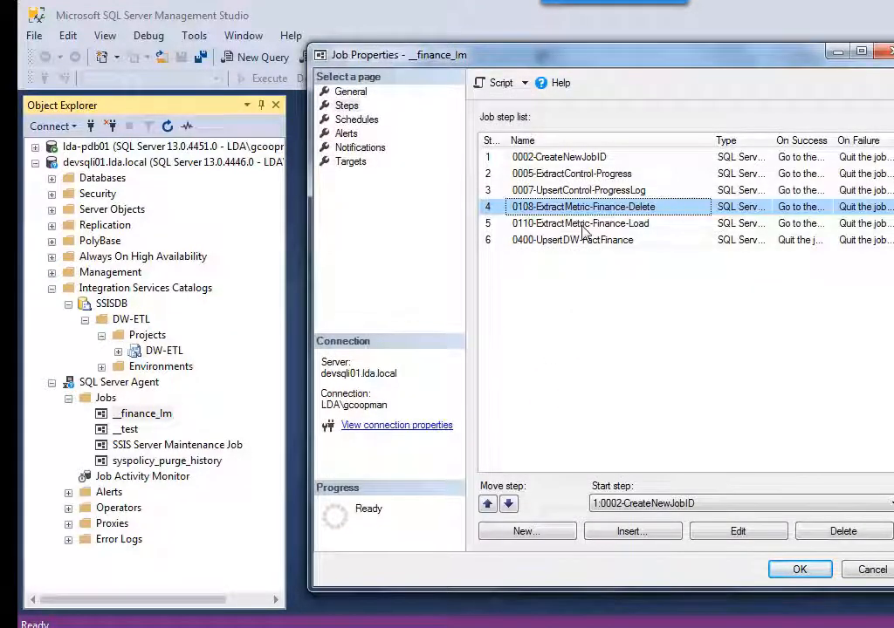
# Check the configuration of the 0400-UpsertDW-FactFinance step and save the __finance_lm job properties.
pyautogui.click(582, 242)
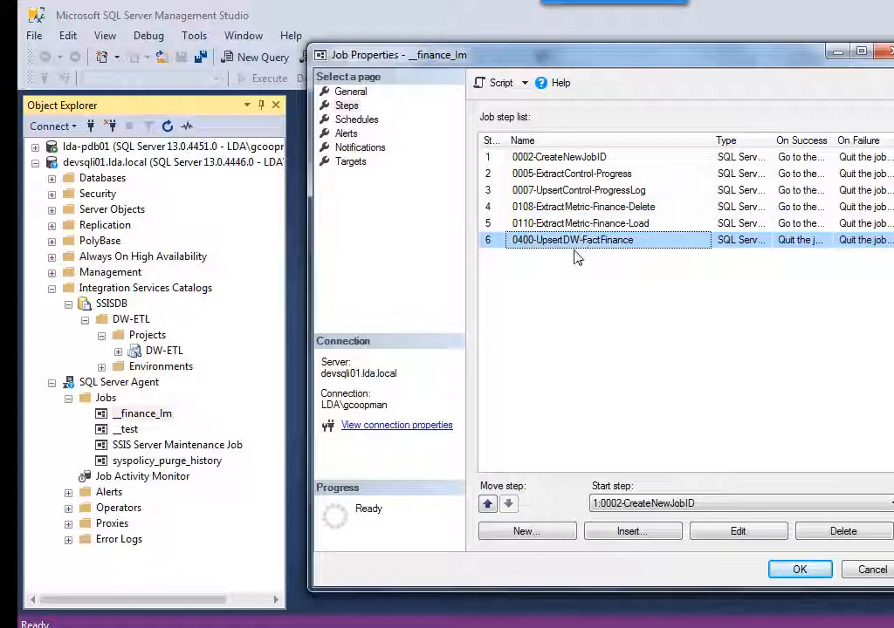
pyautogui.doubleClick(575, 248)
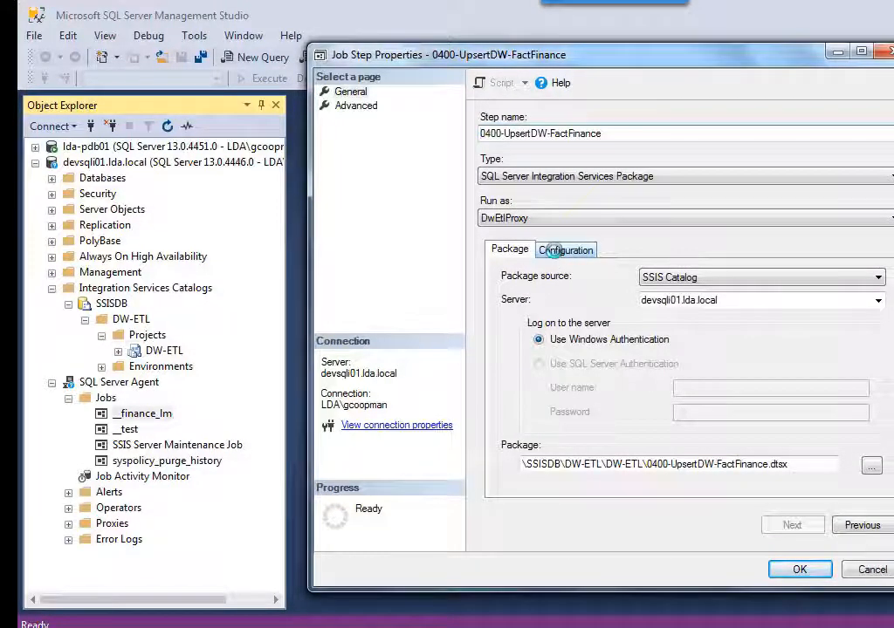
pyautogui.click(556, 252)
pyautogui.click(796, 569)
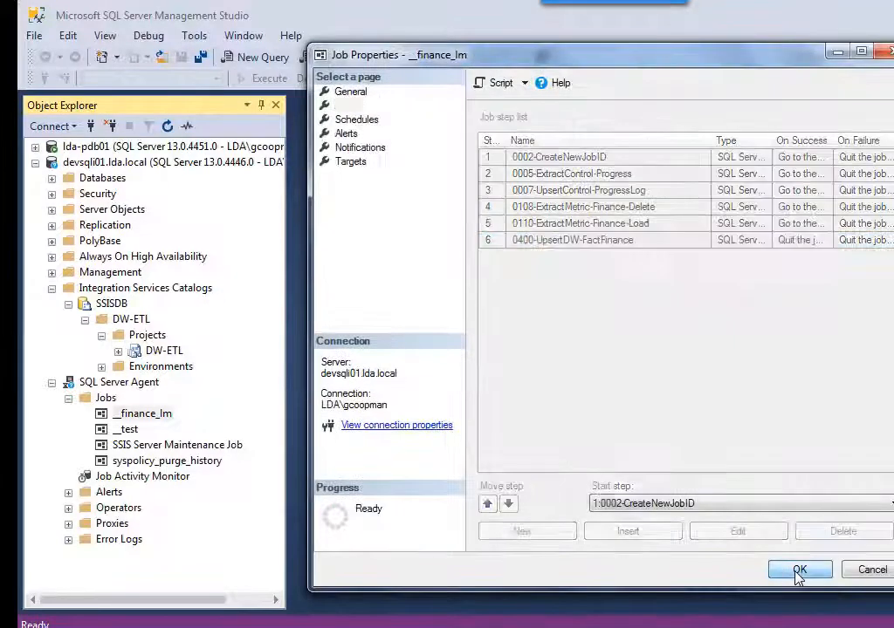
pyautogui.click(798, 571)
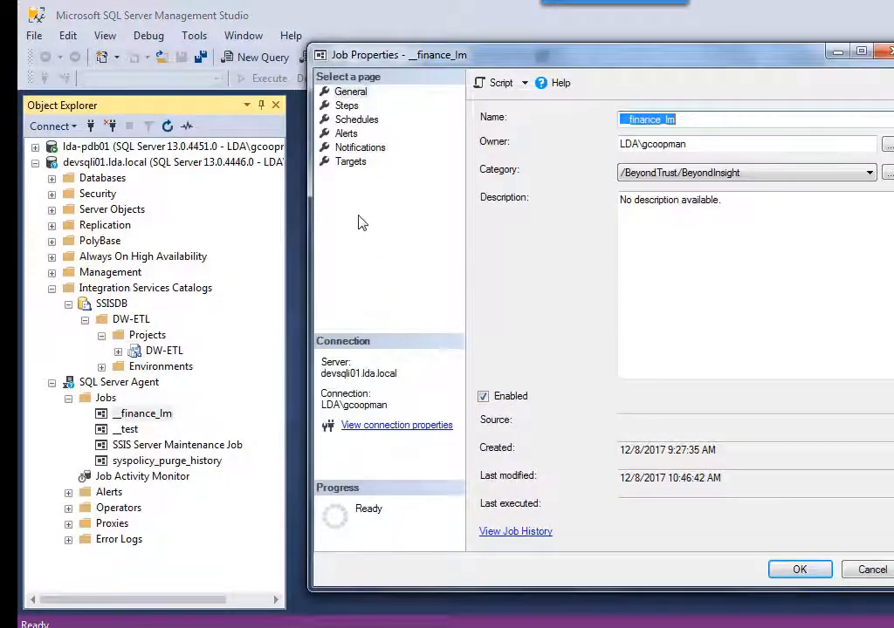
# Review the package settings of the 0005-ExtractControl-Progress step in the __finance_lm job and close the job properties.
pyautogui.click(346, 105)
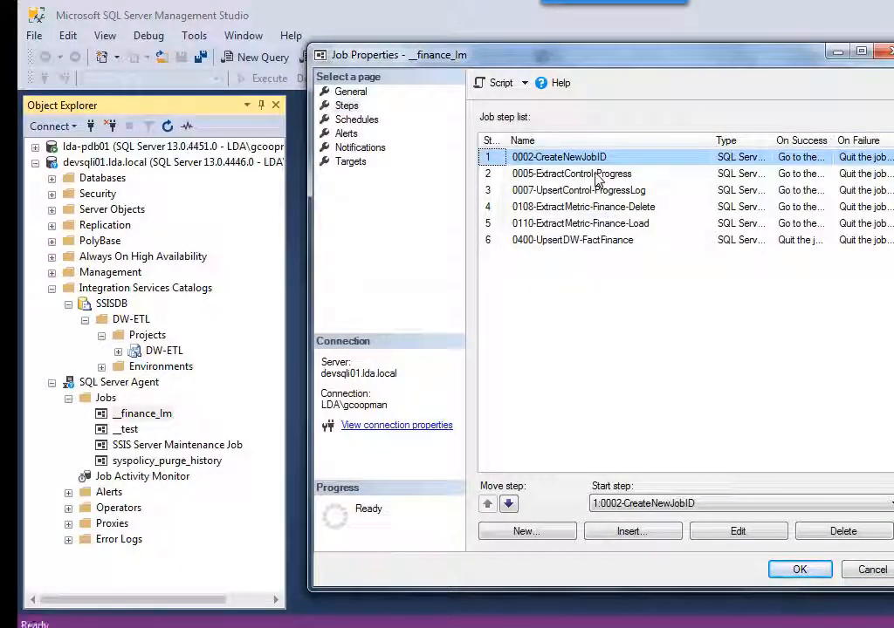
pyautogui.click(596, 173)
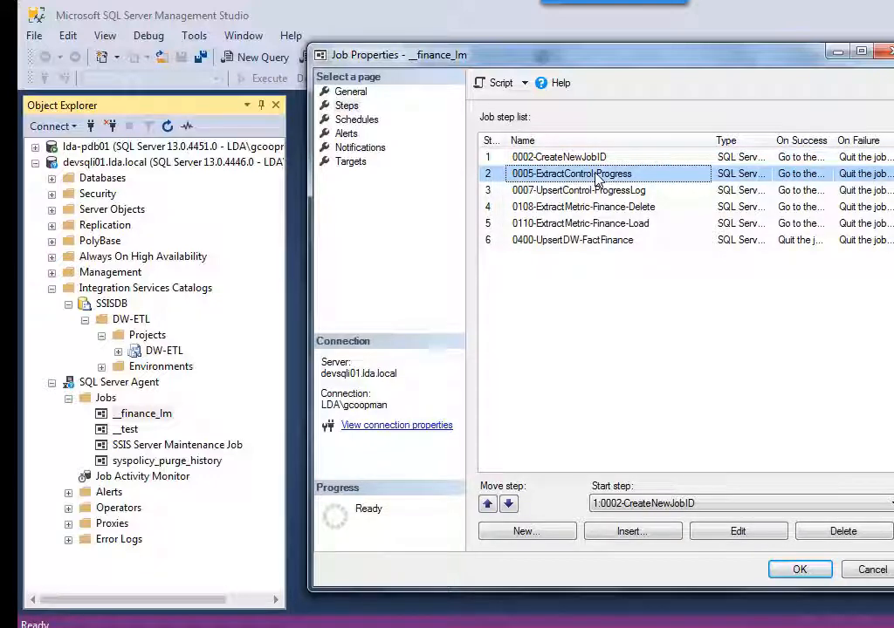
pyautogui.doubleClick(596, 177)
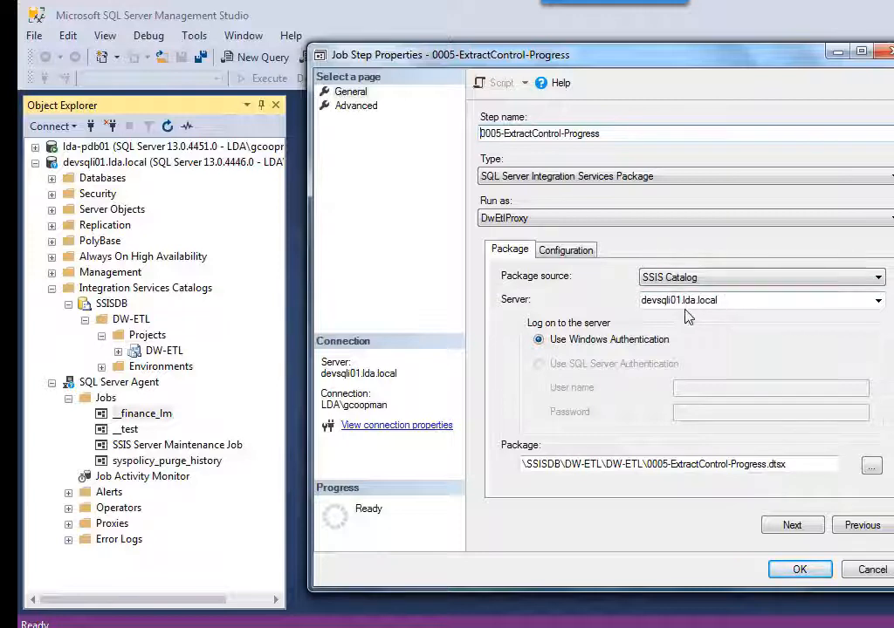
pyautogui.click(801, 571)
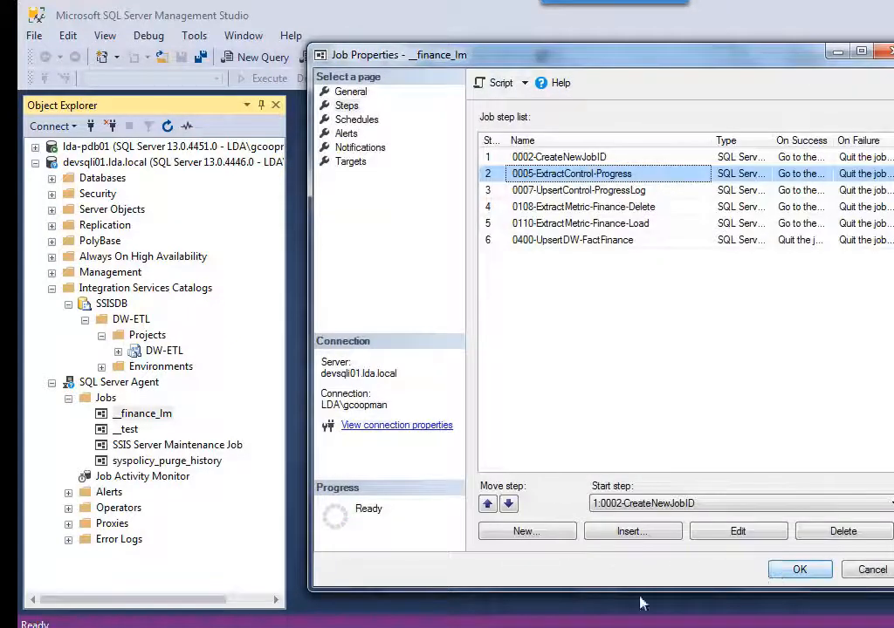
pyautogui.click(797, 571)
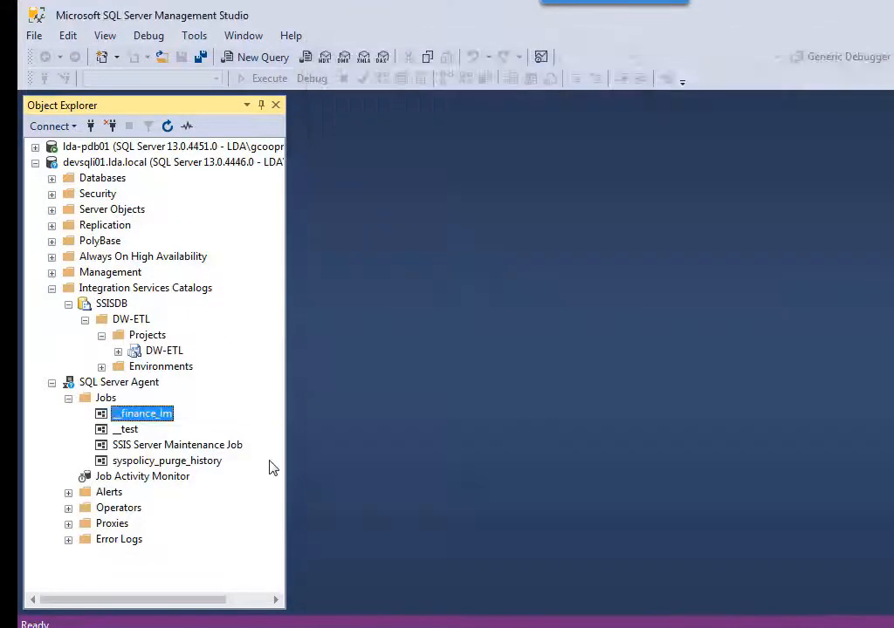
# Start the __finance_lm job at its first step, 0002-CreateNewJobID.
pyautogui.rightClick(138, 414)
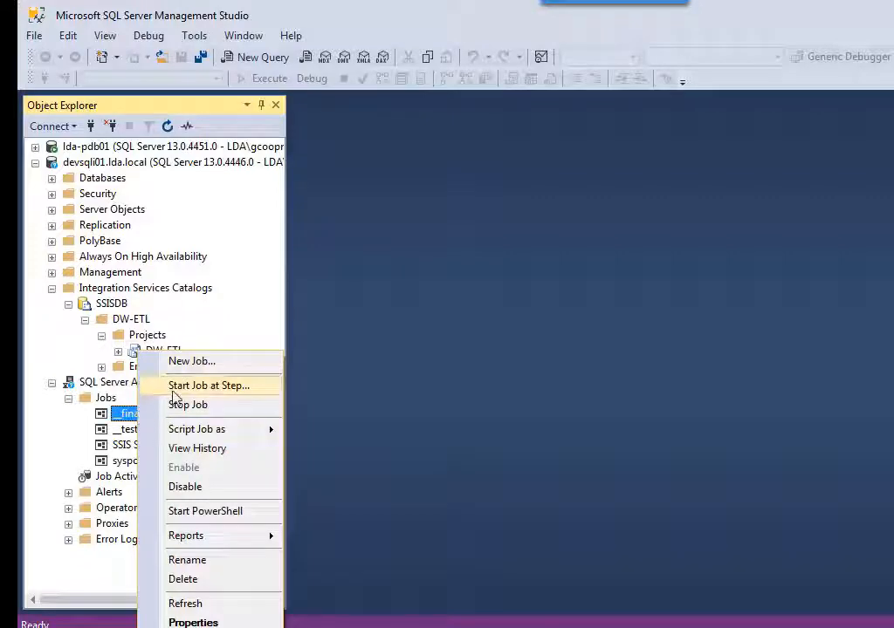
pyautogui.click(175, 390)
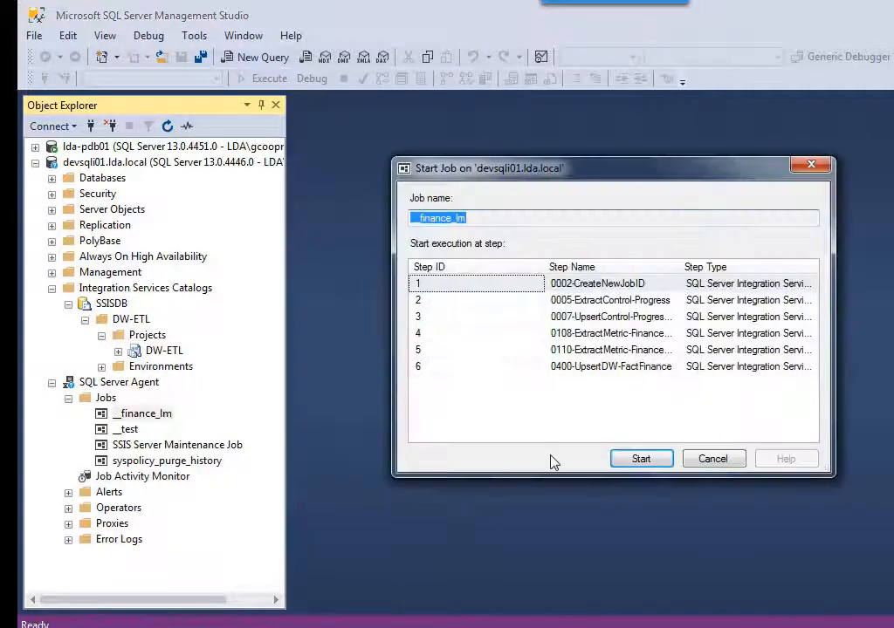
pyautogui.click(634, 463)
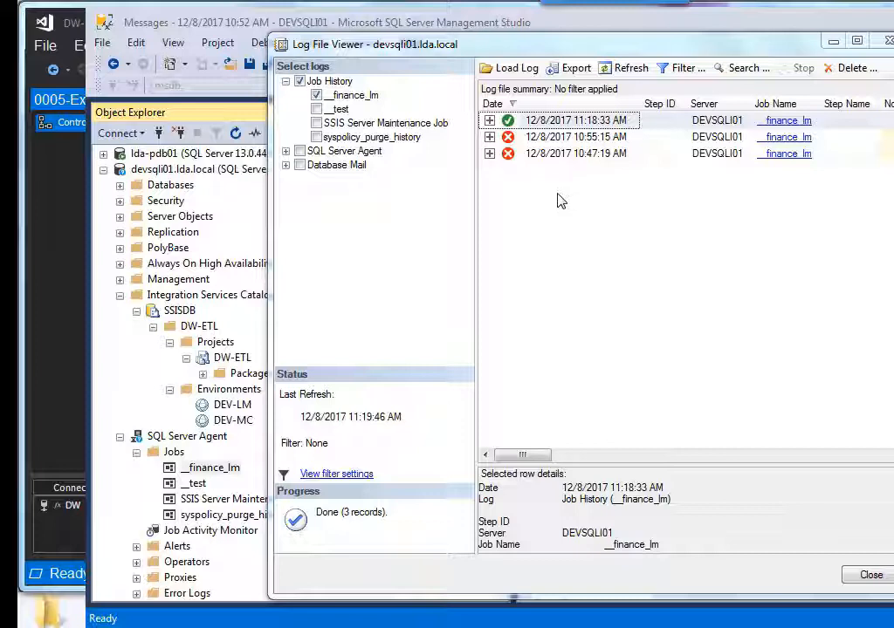
# Examine the step results of the 11:18:33 AM and 10:55:15 AM runs in the __finance_lm job history.
pyautogui.click(490, 121)
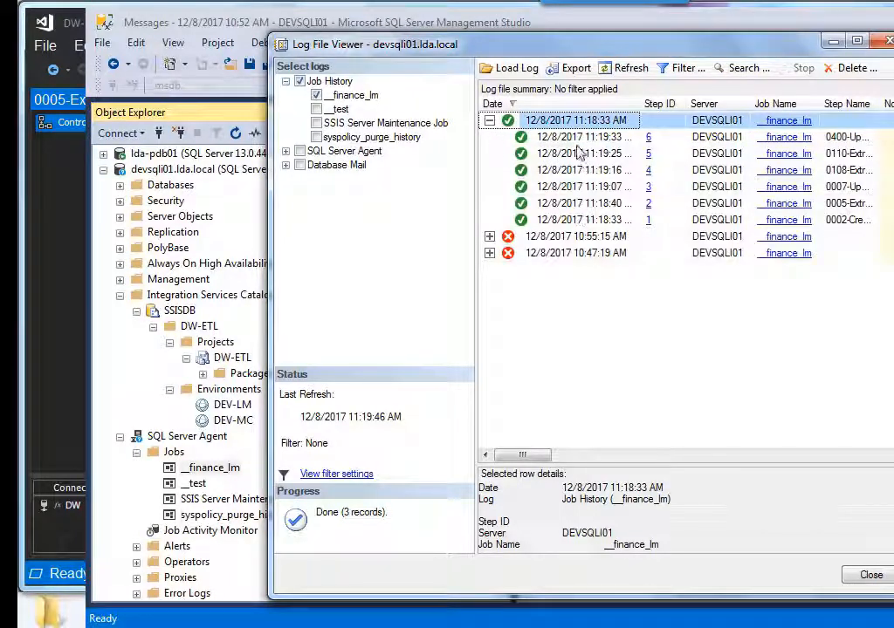
pyautogui.click(489, 122)
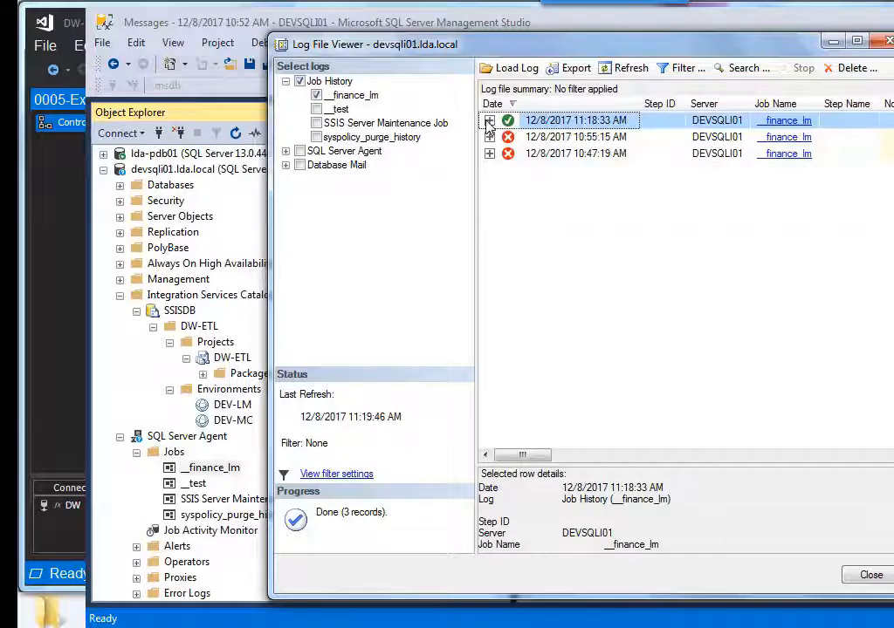
pyautogui.click(489, 137)
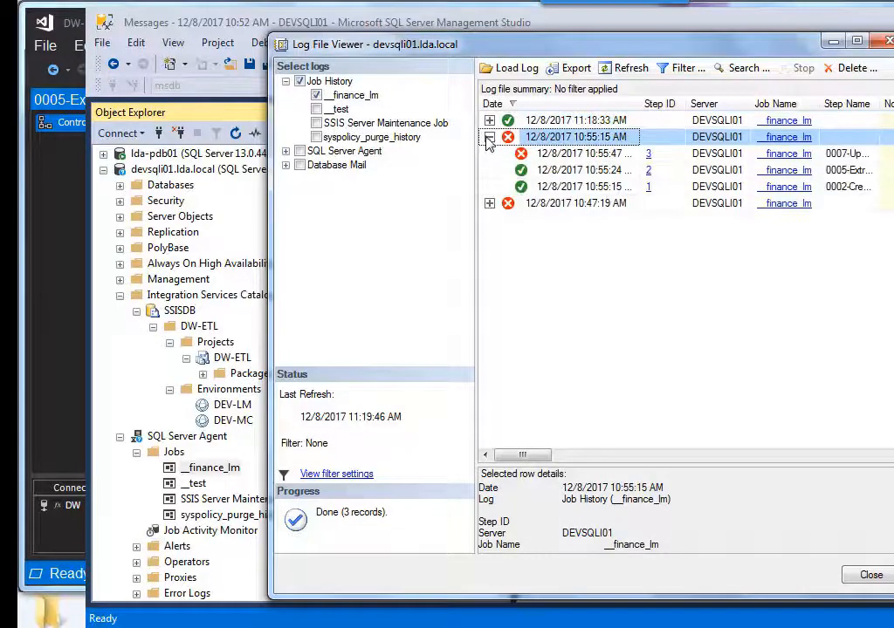
pyautogui.click(540, 157)
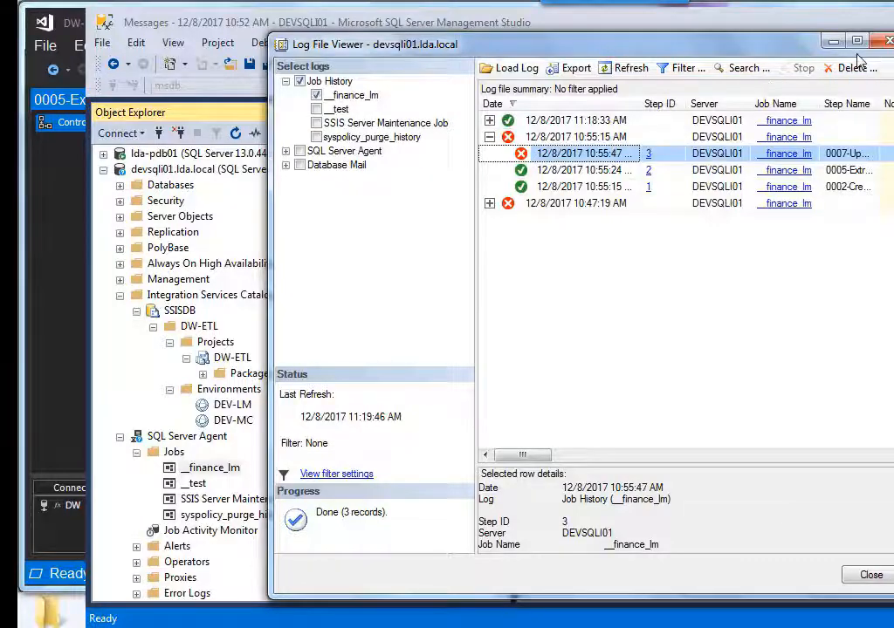
pyautogui.click(886, 41)
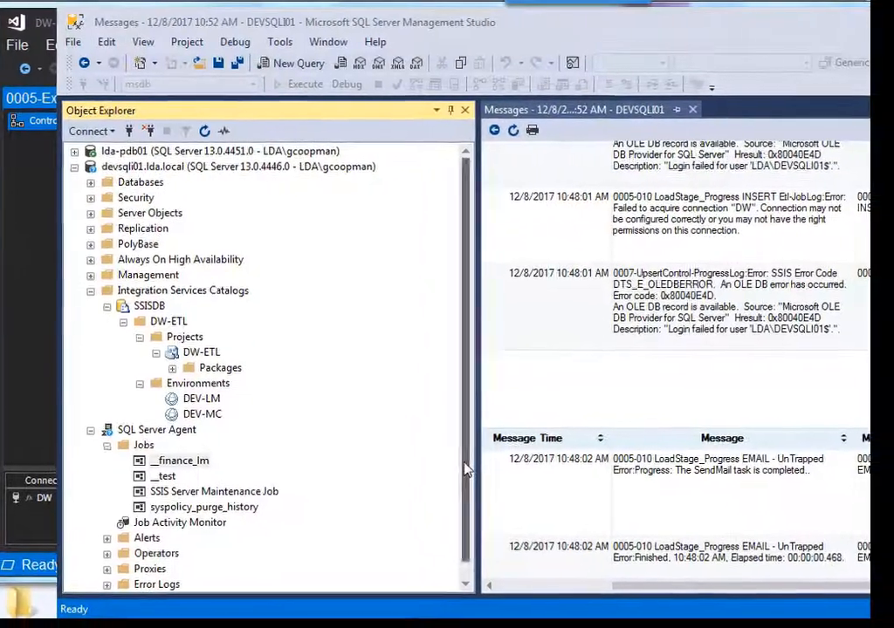
# Reopen the __finance_lm job history and read the full message for step 3 of the 10:55:15 AM run.
pyautogui.moveTo(500, 469); pyautogui.dragTo(468, 526)
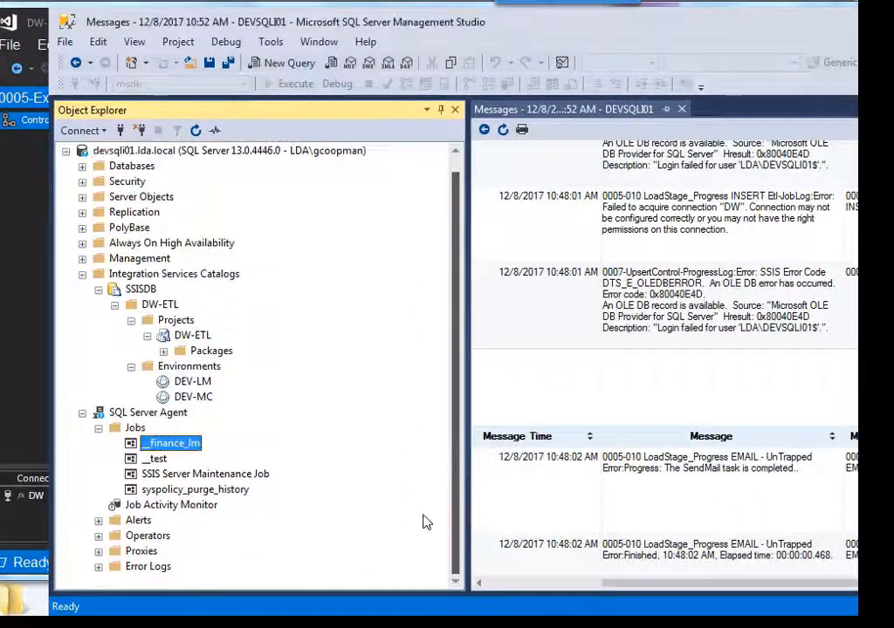
pyautogui.rightClick(162, 451)
pyautogui.click(209, 440)
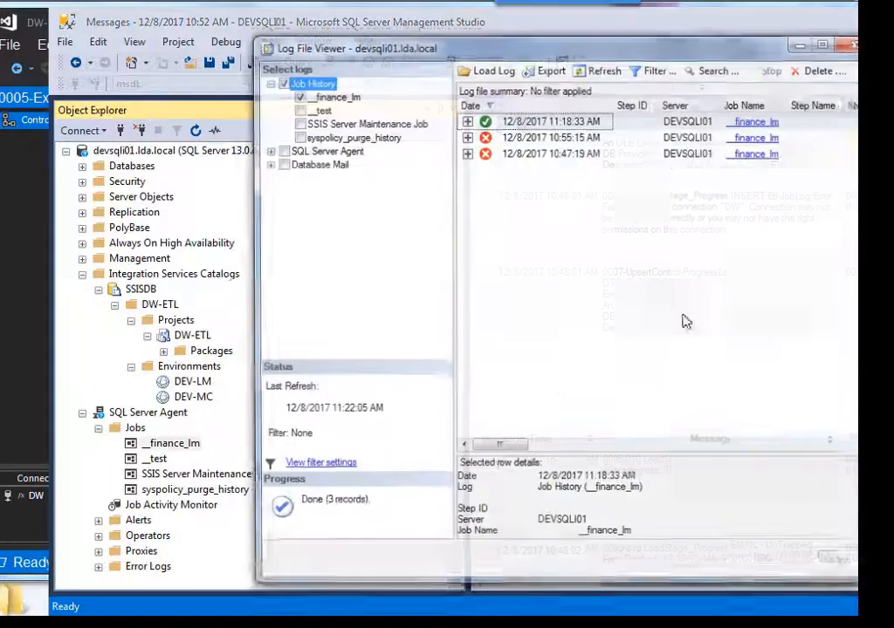
pyautogui.click(467, 137)
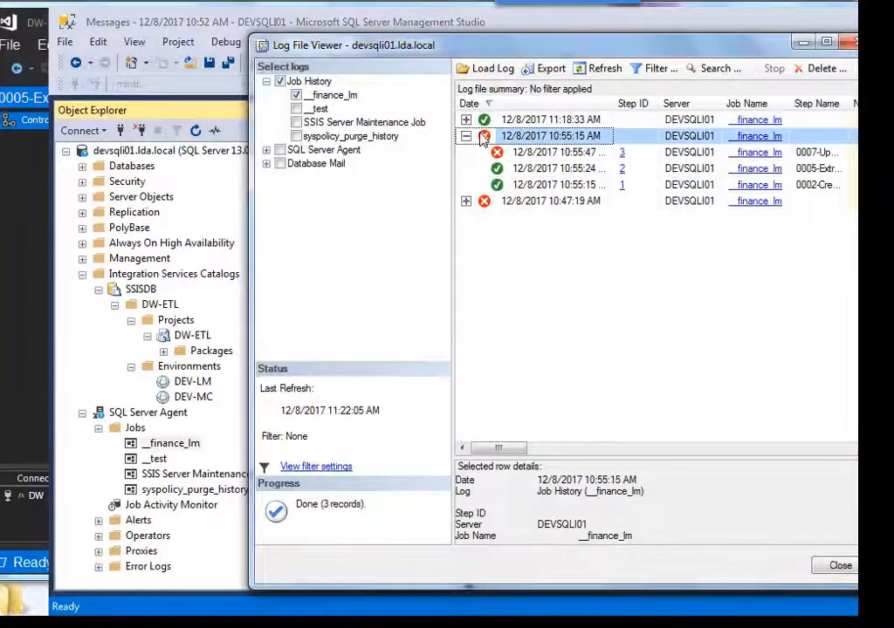
pyautogui.click(526, 157)
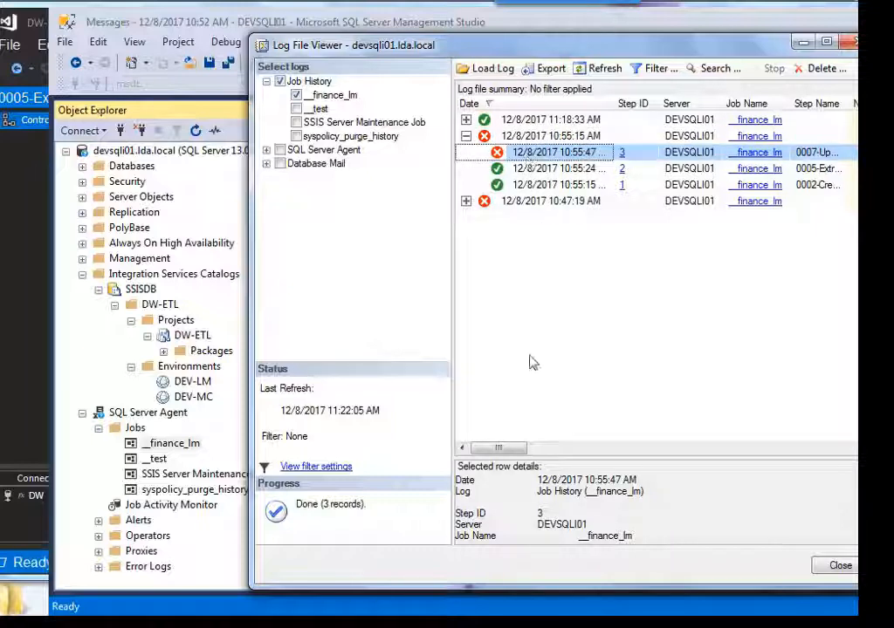
pyautogui.click(551, 448)
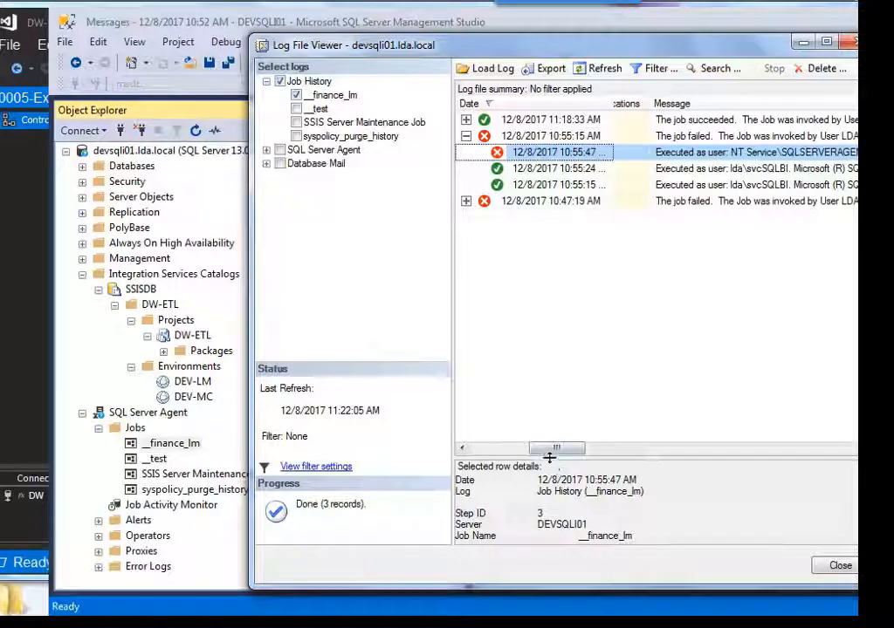
pyautogui.moveTo(550, 457); pyautogui.dragTo(558, 234)
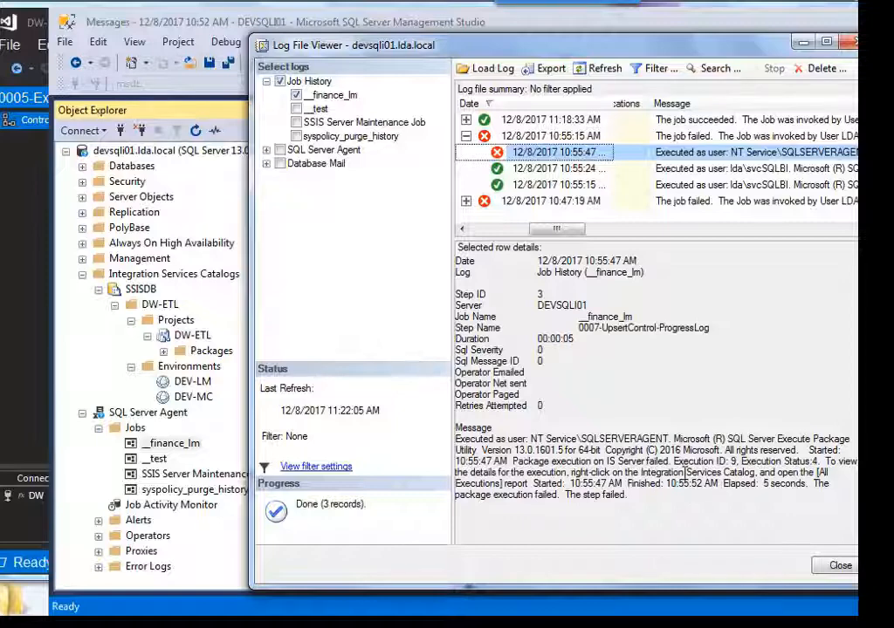
pyautogui.moveTo(596, 472); pyautogui.dragTo(806, 473)
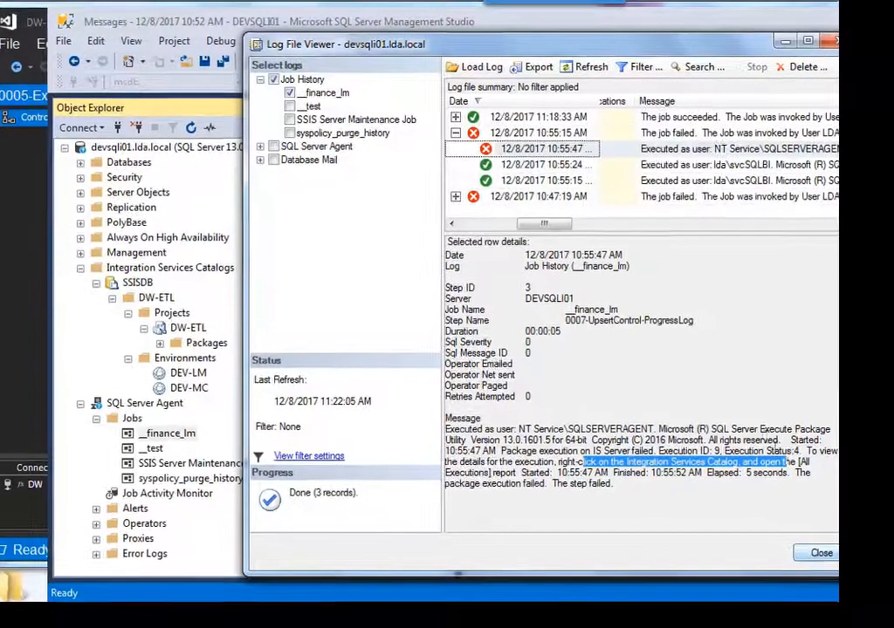
pyautogui.click(818, 553)
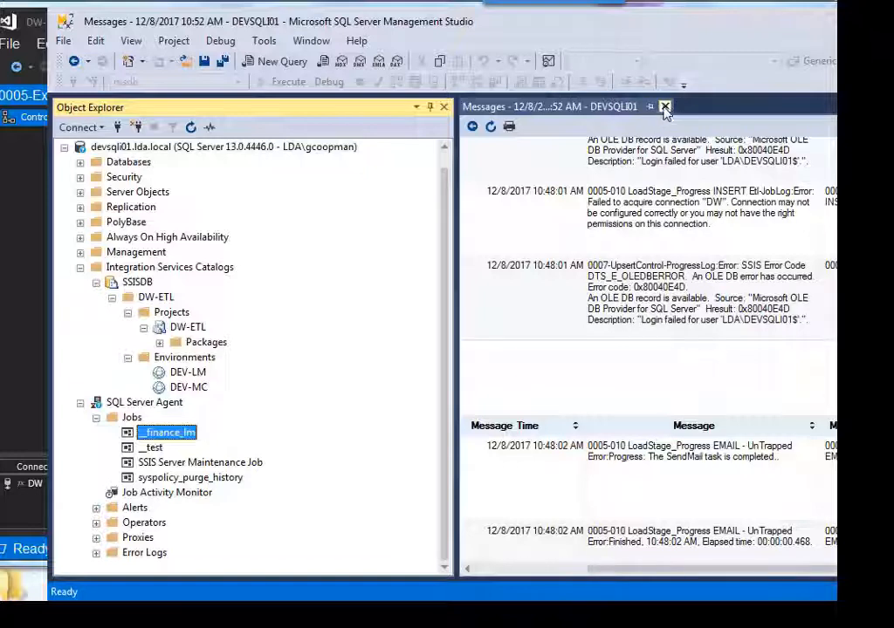
# Close the old Messages report and open the All Executions report for the DW-ETL project.
pyautogui.click(665, 107)
pyautogui.moveTo(162, 439); pyautogui.dragTo(168, 432)
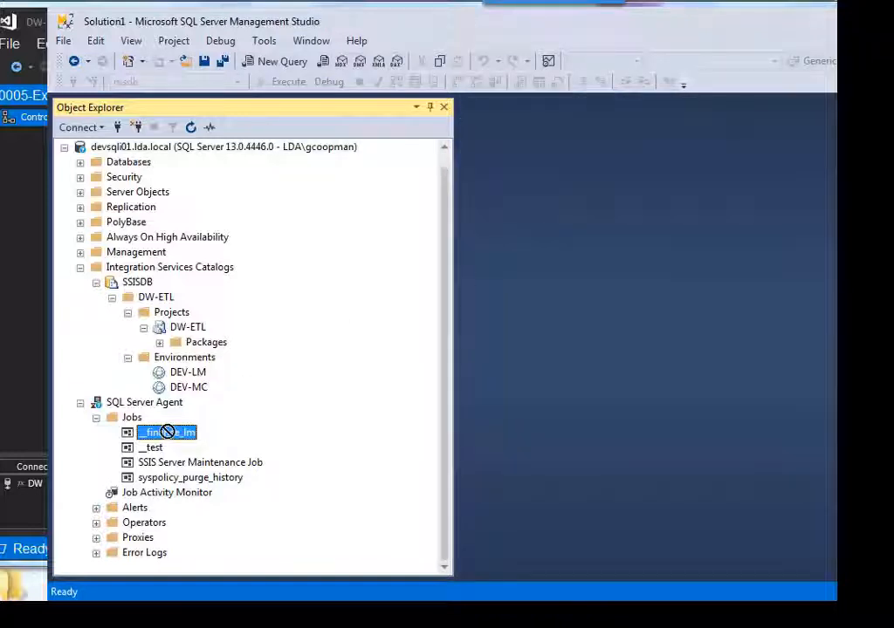
pyautogui.rightClick(177, 330)
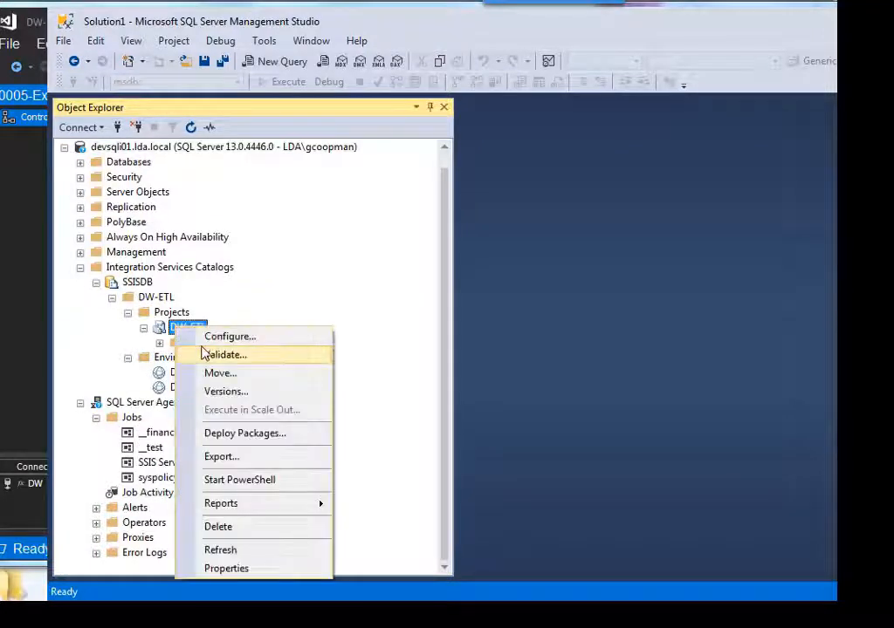
pyautogui.moveTo(223, 510)
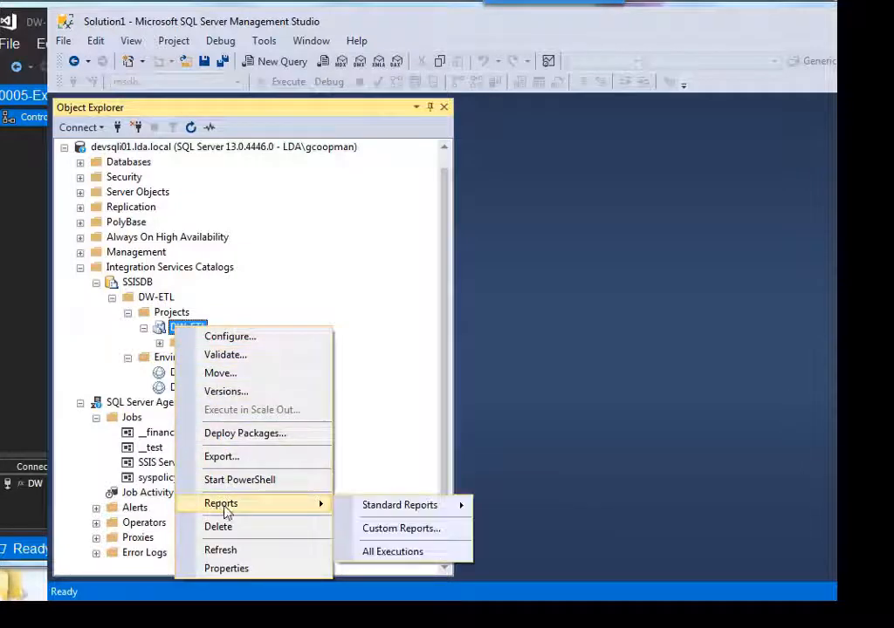
pyautogui.moveTo(381, 516)
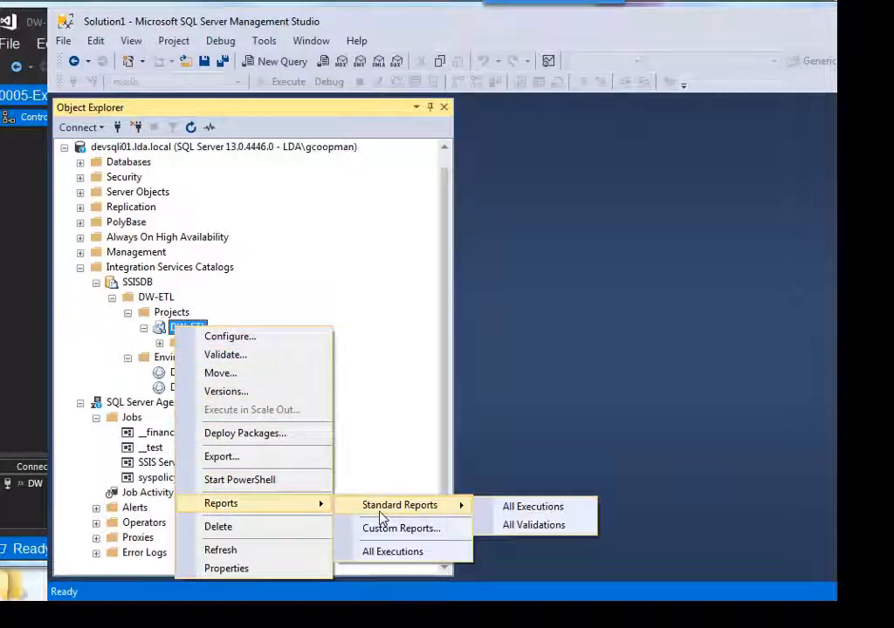
pyautogui.click(535, 514)
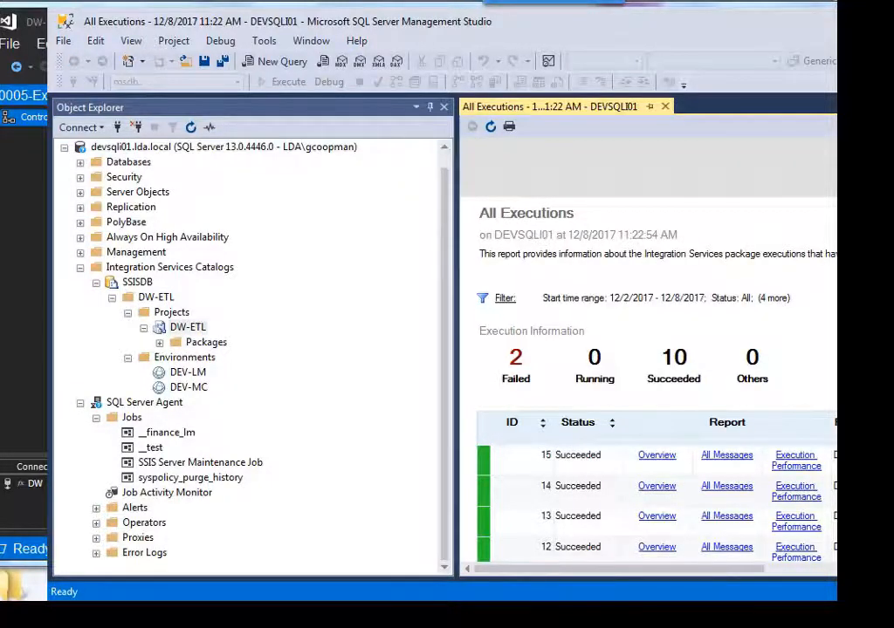
# Open all messages for execution 9, widen the report area, and examine its error messages.
pyautogui.scroll(-5, 647, 349)
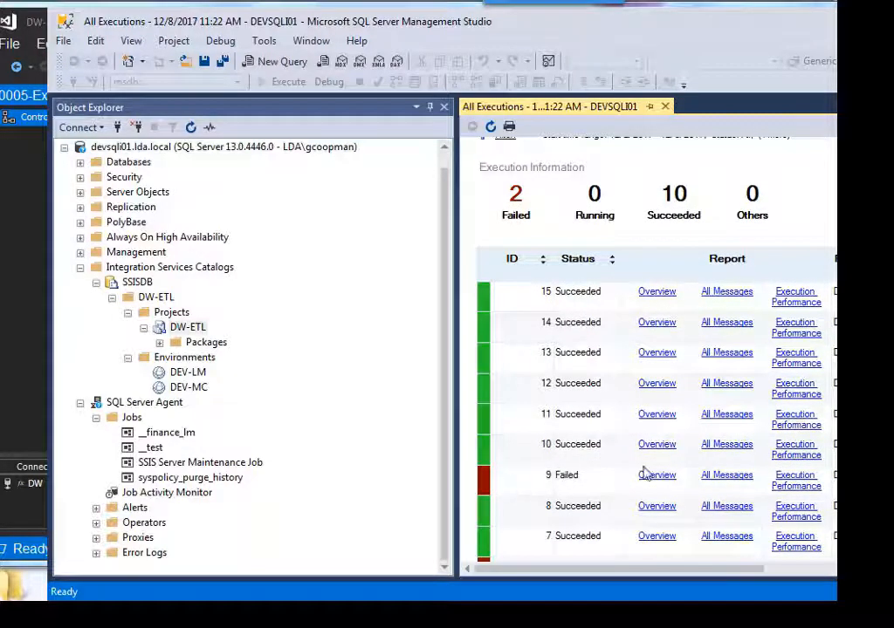
pyautogui.click(723, 478)
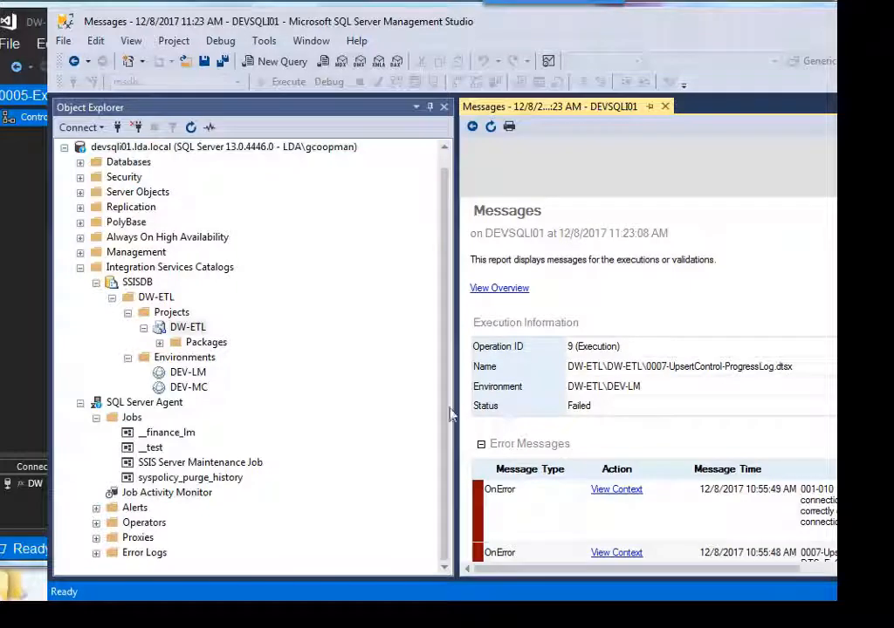
pyautogui.moveTo(456, 406); pyautogui.dragTo(297, 392)
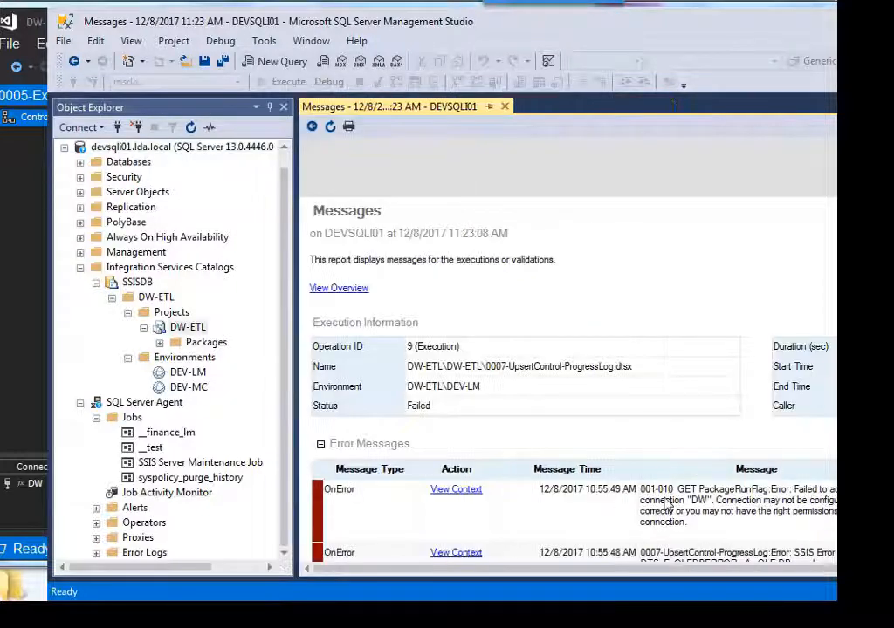
pyautogui.scroll(-1, 711, 527)
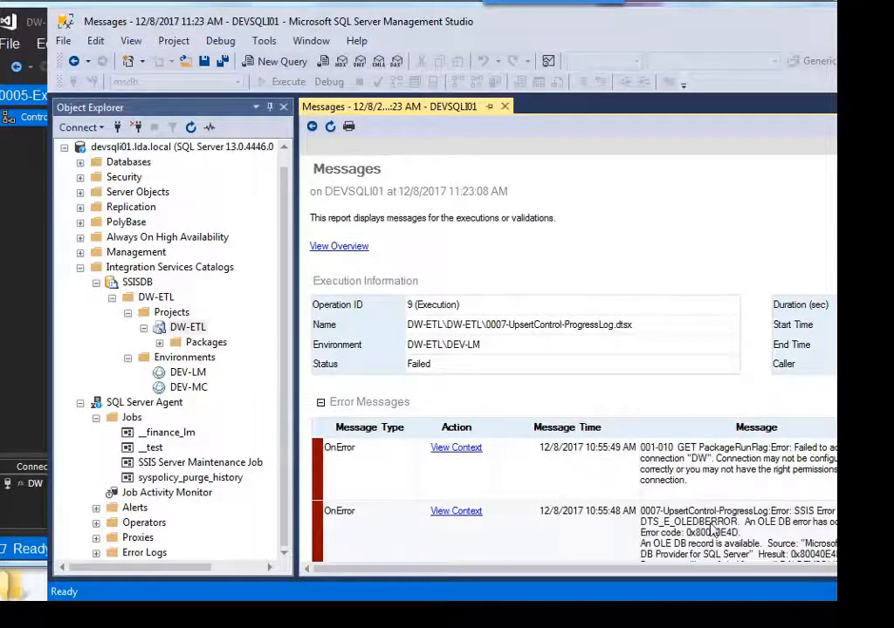
pyautogui.scroll(-2, 775, 506)
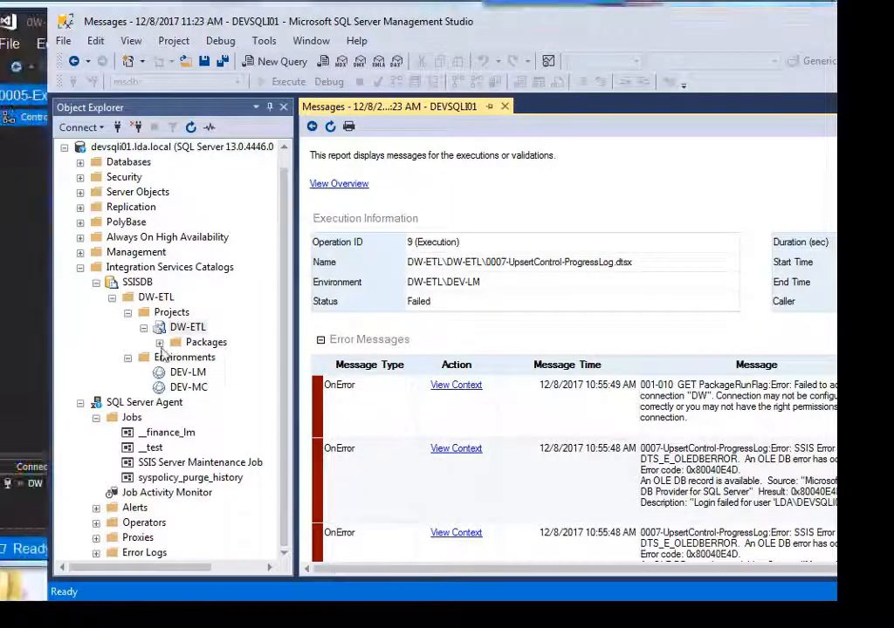
# Open the properties of the 0007-UpsertControl-ProgressLog step in the __finance_lm job.
pyautogui.click(148, 433)
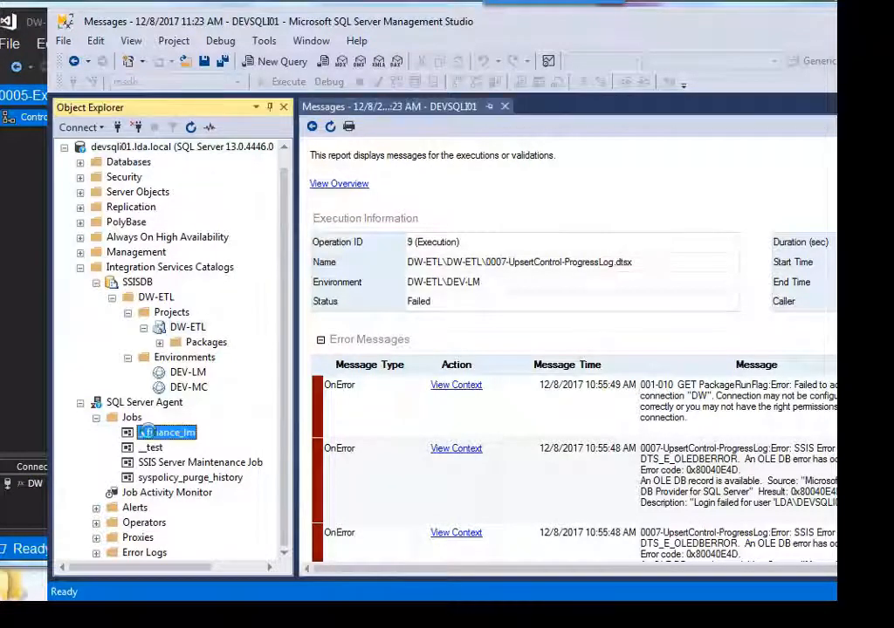
pyautogui.doubleClick(148, 432)
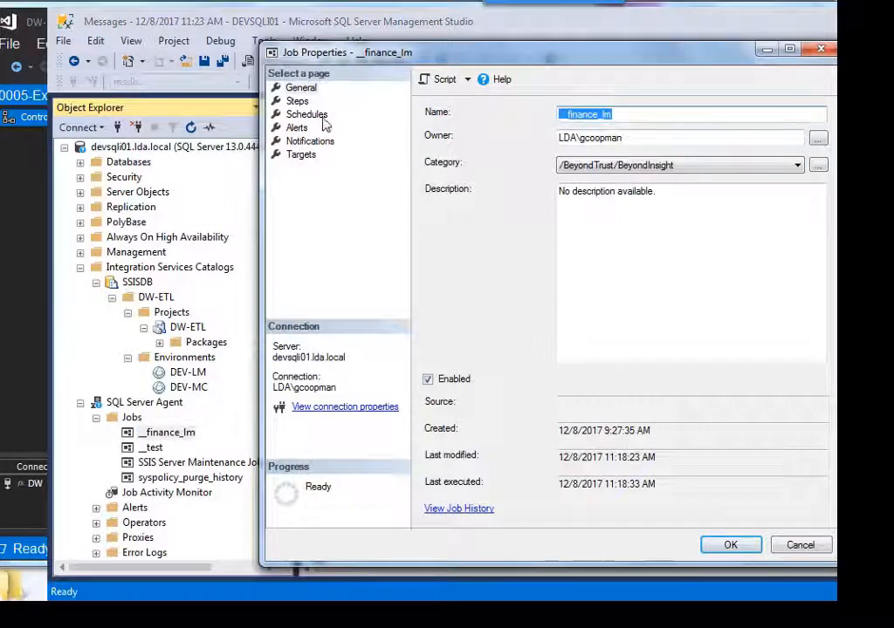
pyautogui.click(297, 101)
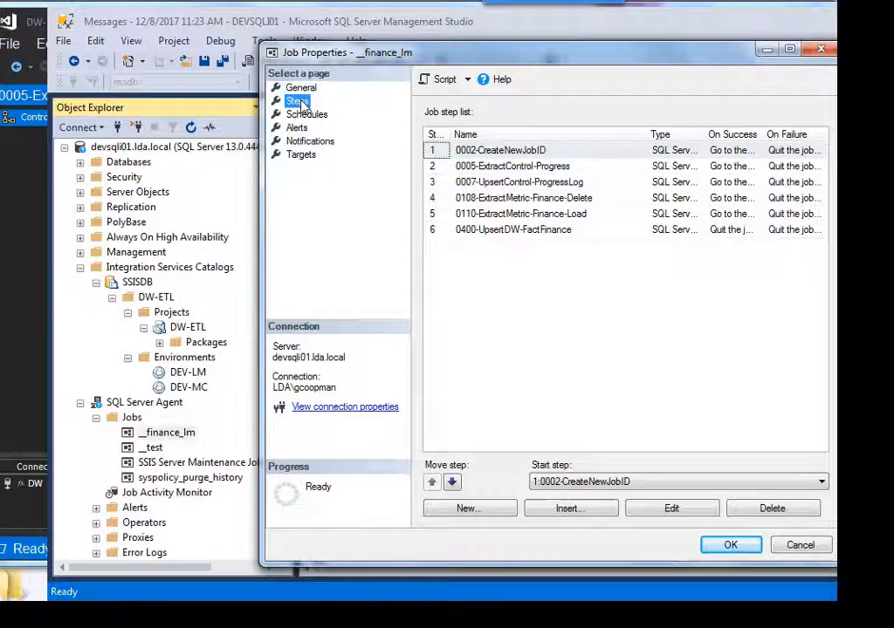
pyautogui.click(470, 184)
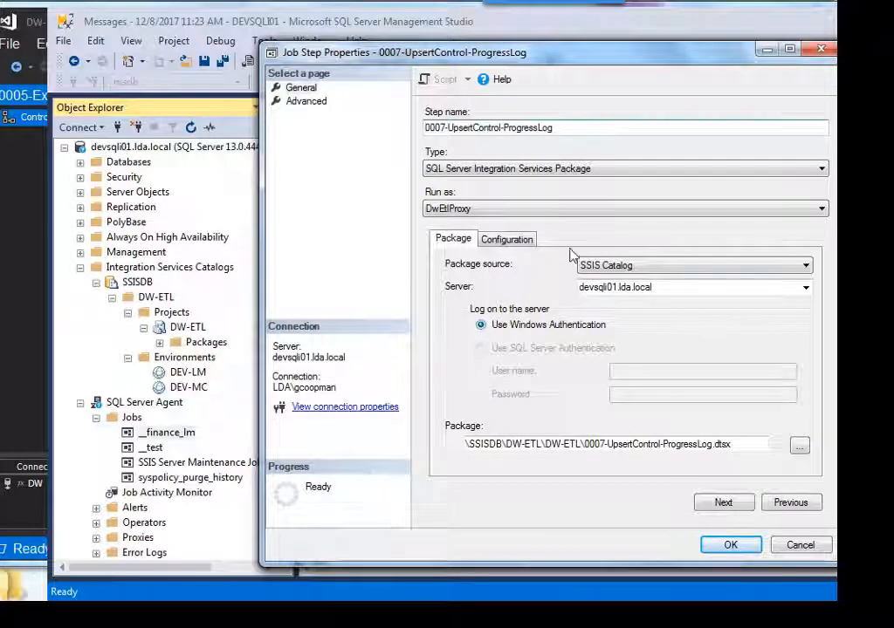
# Switch the 0007-UpsertControl-ProgressLog step's Run as account to SQL Server Agent Service Account and back to DwEtlProxy.
pyautogui.click(574, 211)
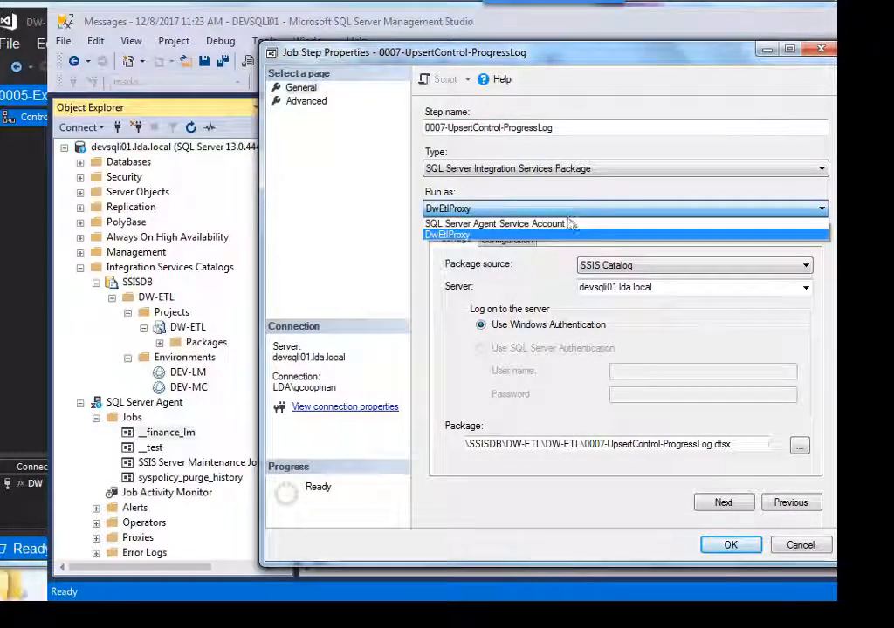
pyautogui.click(569, 223)
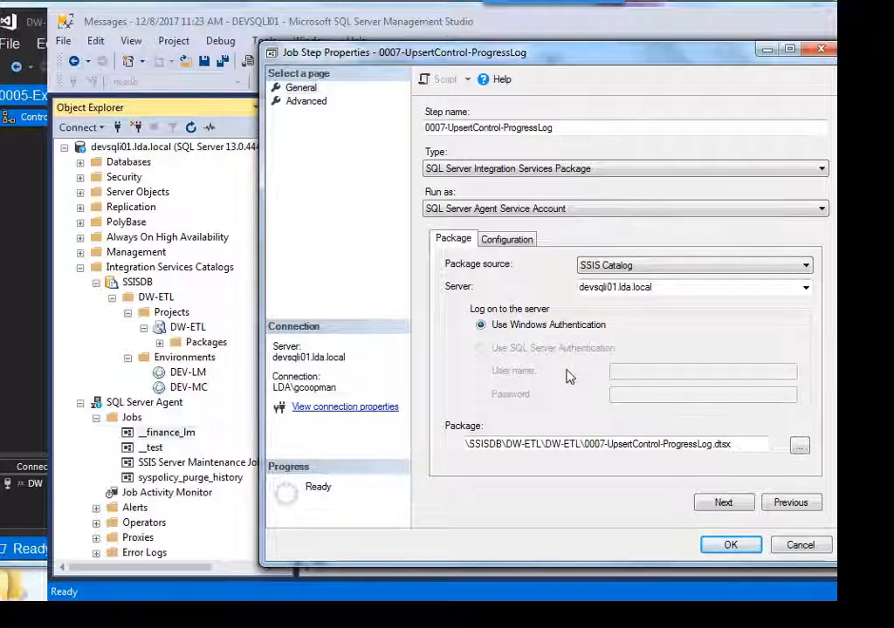
pyautogui.click(583, 212)
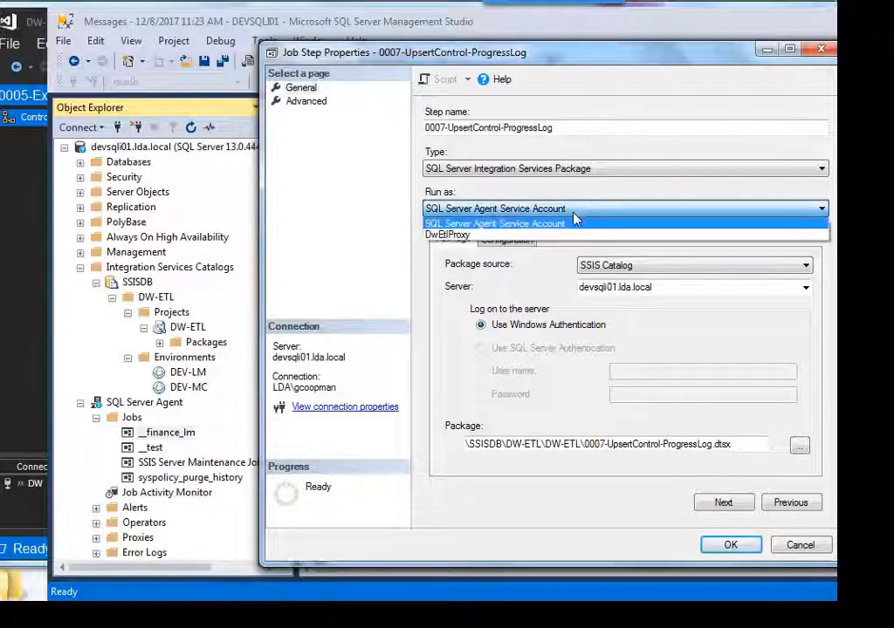
pyautogui.click(569, 238)
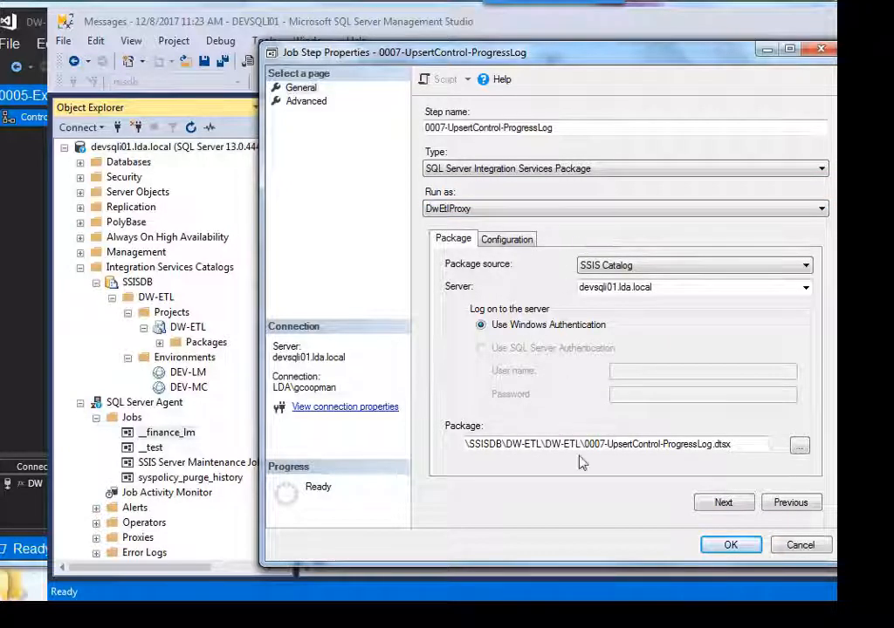
# Check the Run as settings of the 0005-ExtractControl-Progress and 0002-CreateNewJobID steps, and return to 0007-UpsertControl-ProgressLog.
pyautogui.click(785, 510)
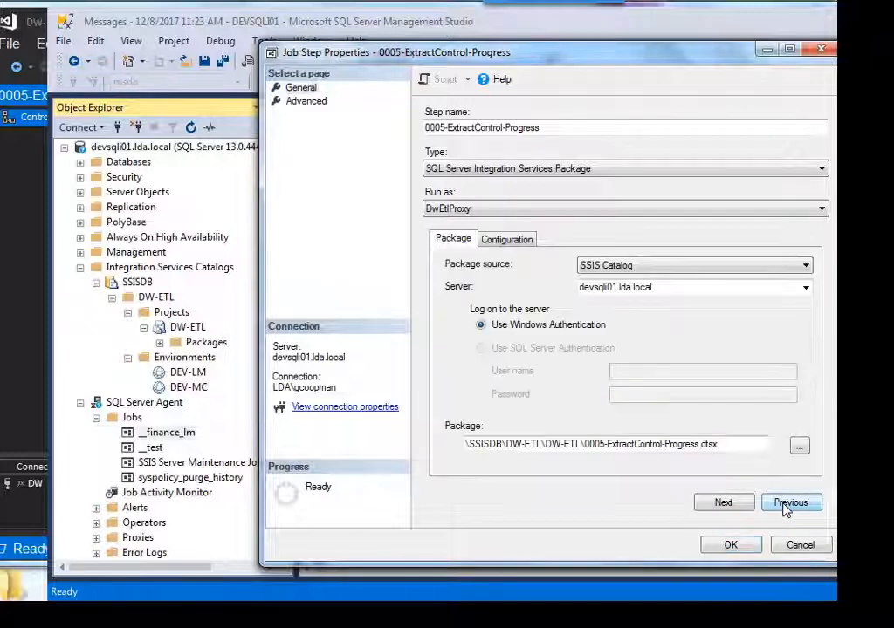
pyautogui.click(784, 510)
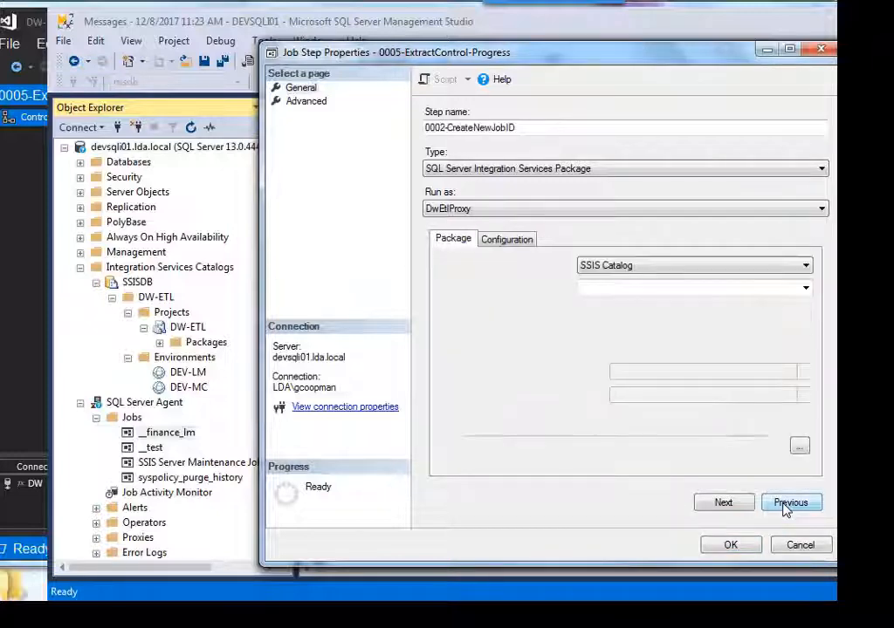
pyautogui.click(732, 508)
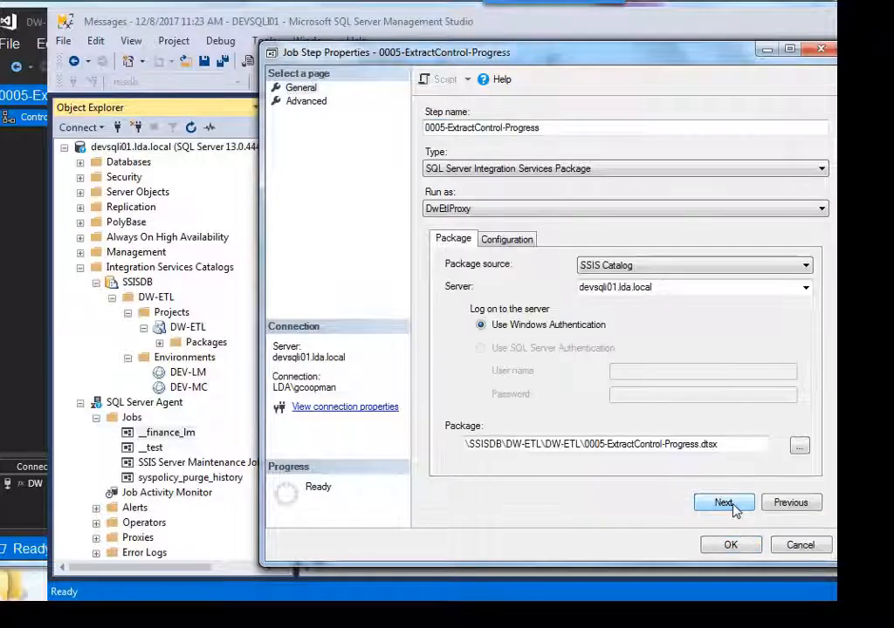
pyautogui.click(732, 506)
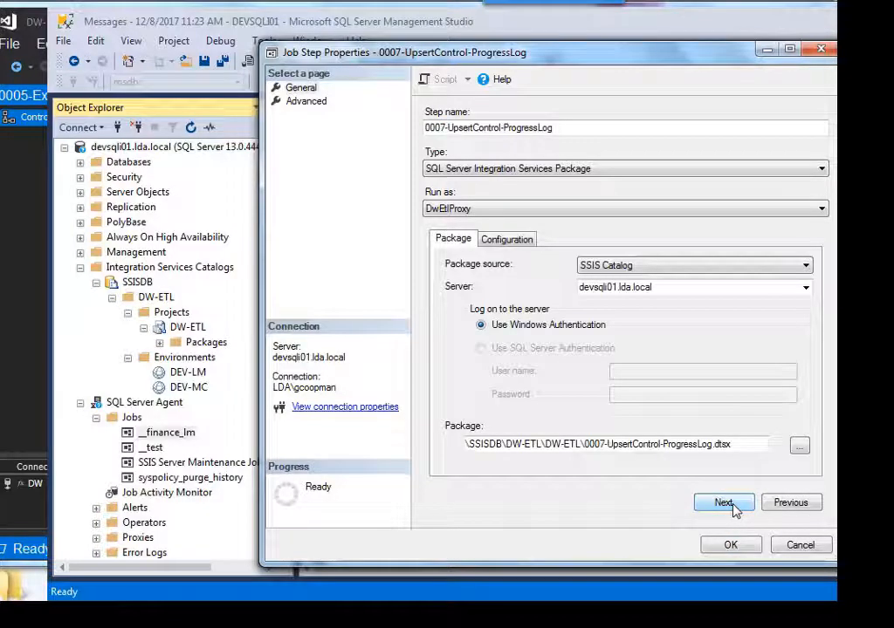